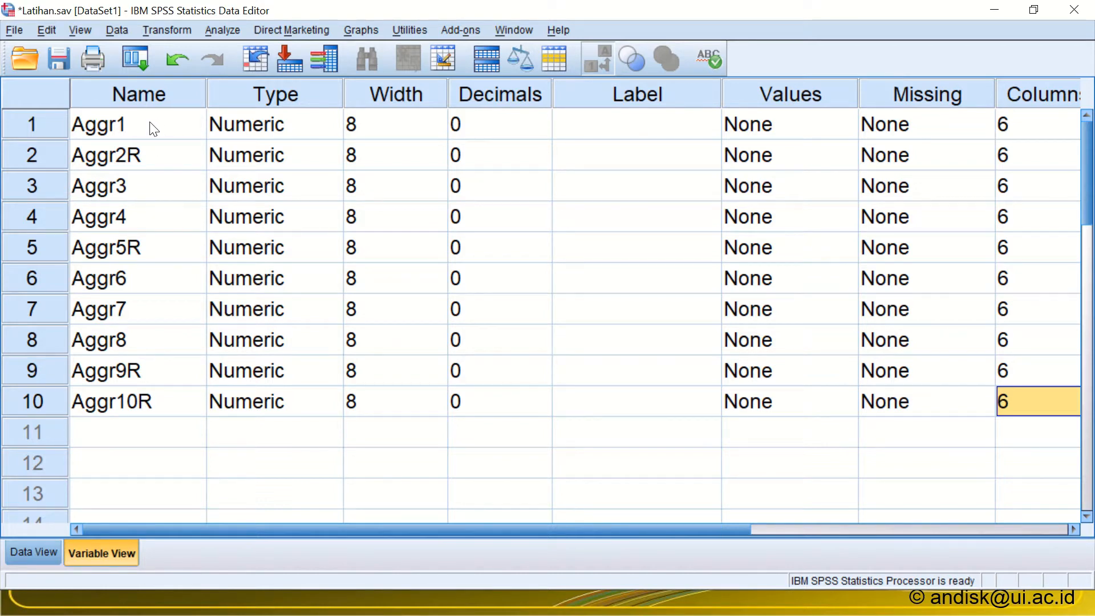
Step: Review the Aggr1 to Aggr10R variable names, especially the reverse-scored items ending in R, and the data column after Aggr10R
left_click_drag(149, 130, 117, 405)
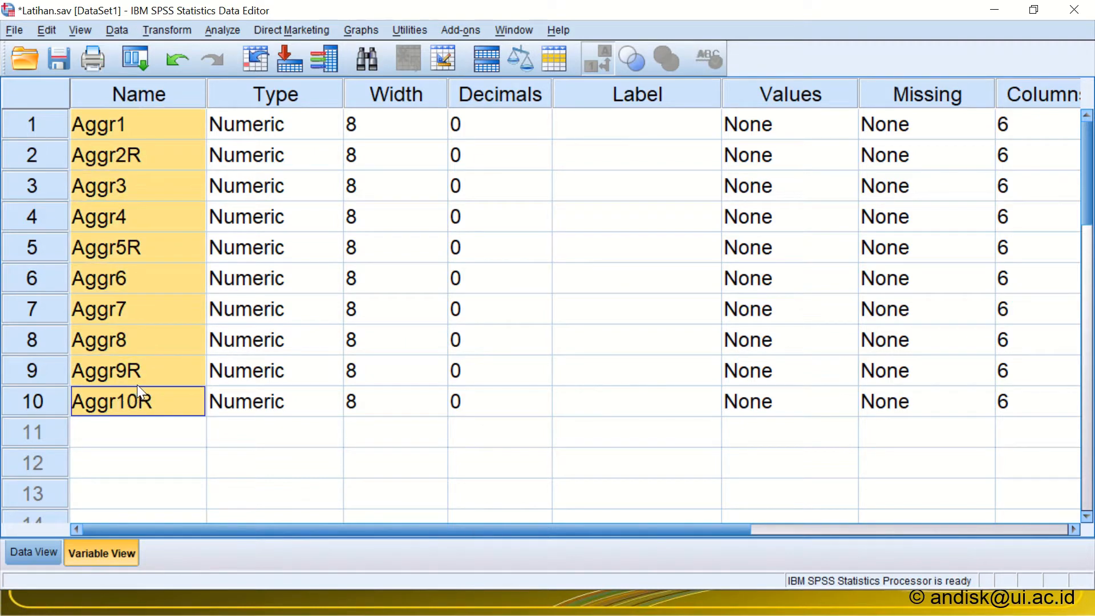
left_click(118, 150)
left_click(142, 248)
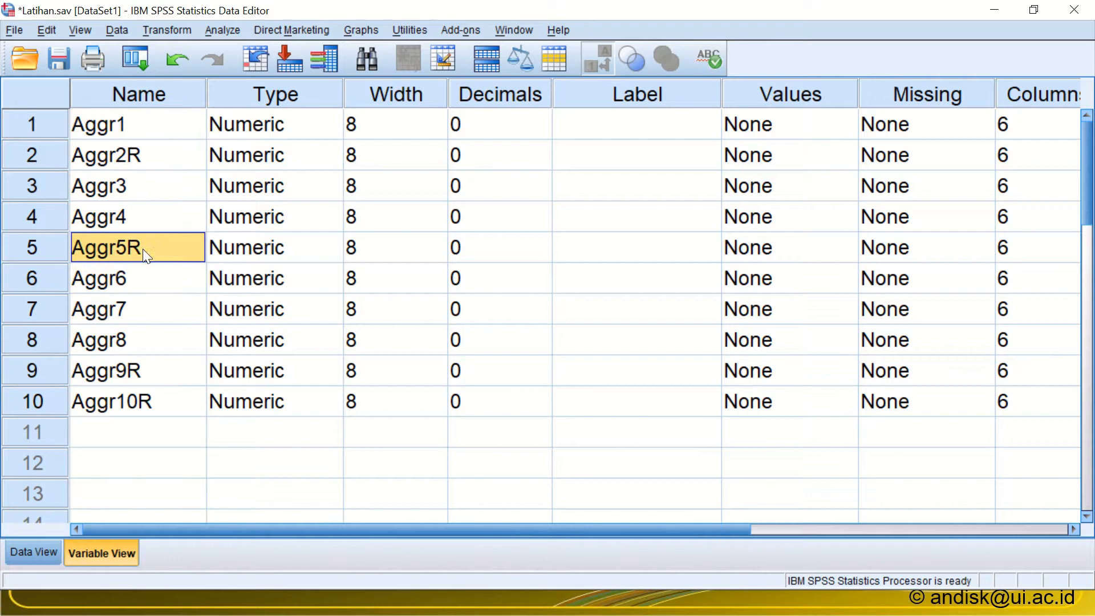
left_click(125, 381)
left_click(123, 408)
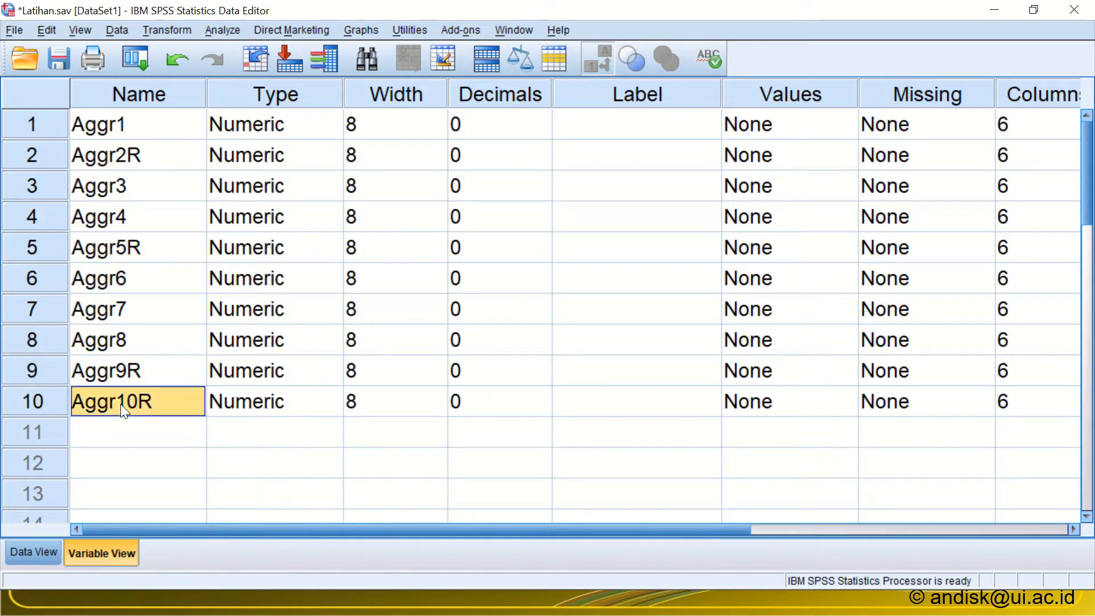
left_click(33, 550)
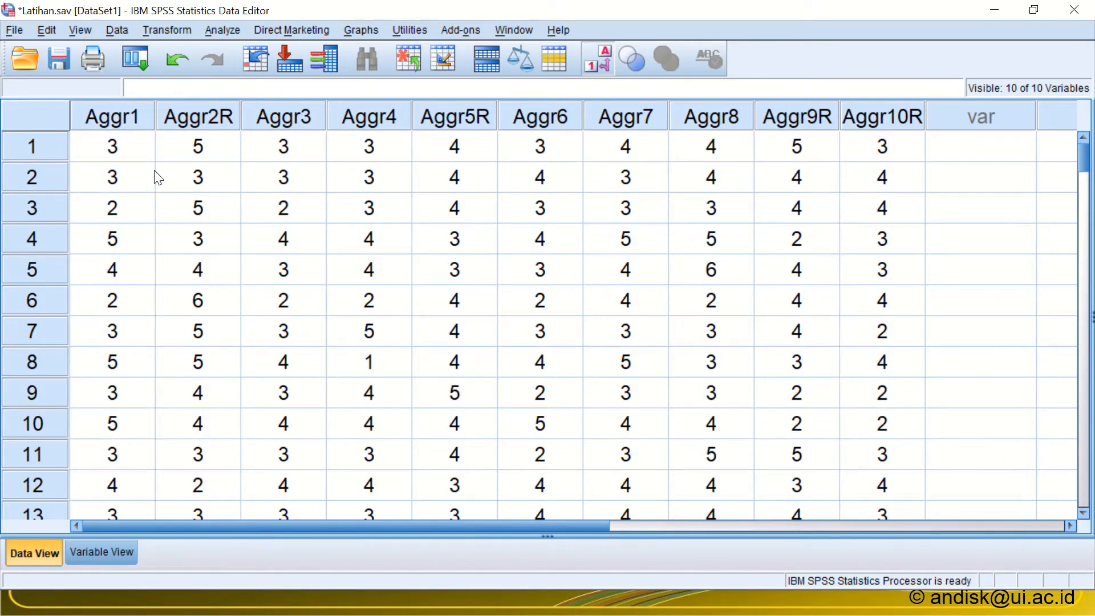
left_click(963, 122)
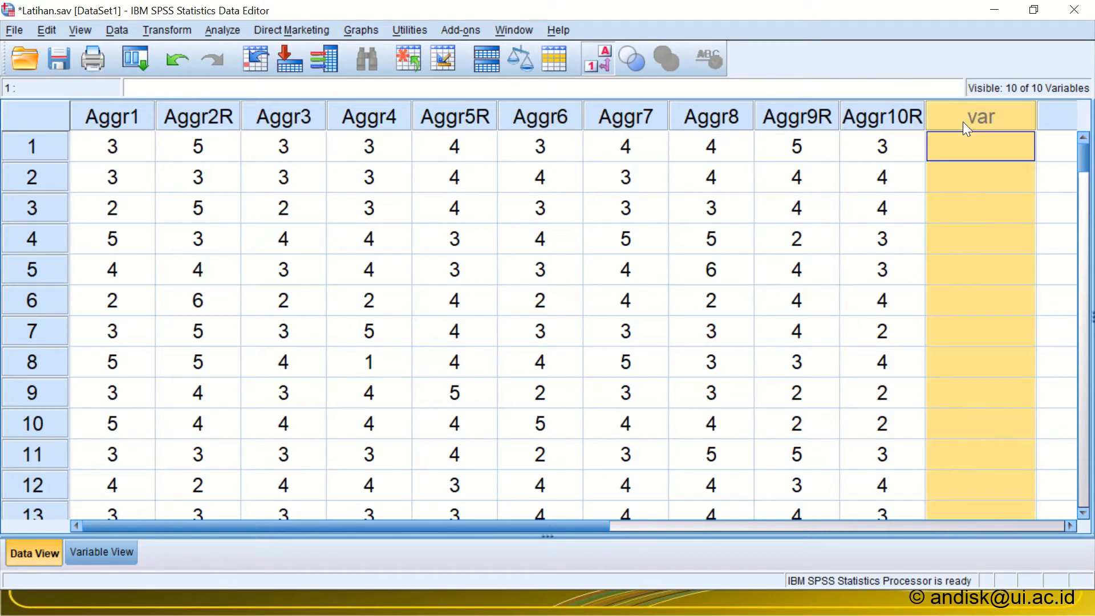
Step: Add a numeric variable named Agresivitas below Aggr10R and reduce its number of decimals
left_click(101, 554)
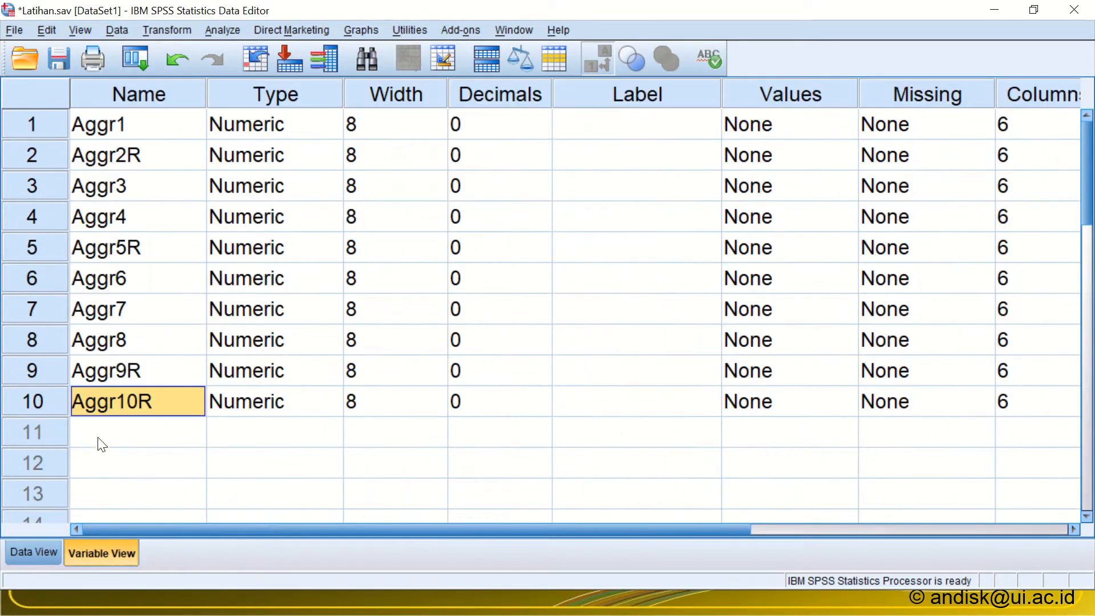
left_click(94, 448)
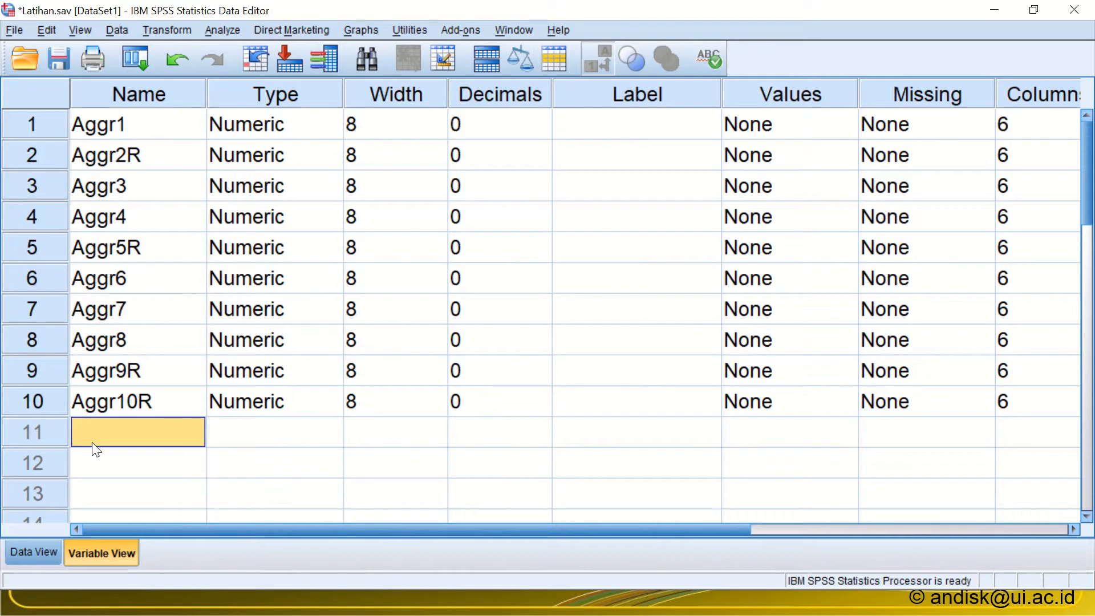
type("Agr")
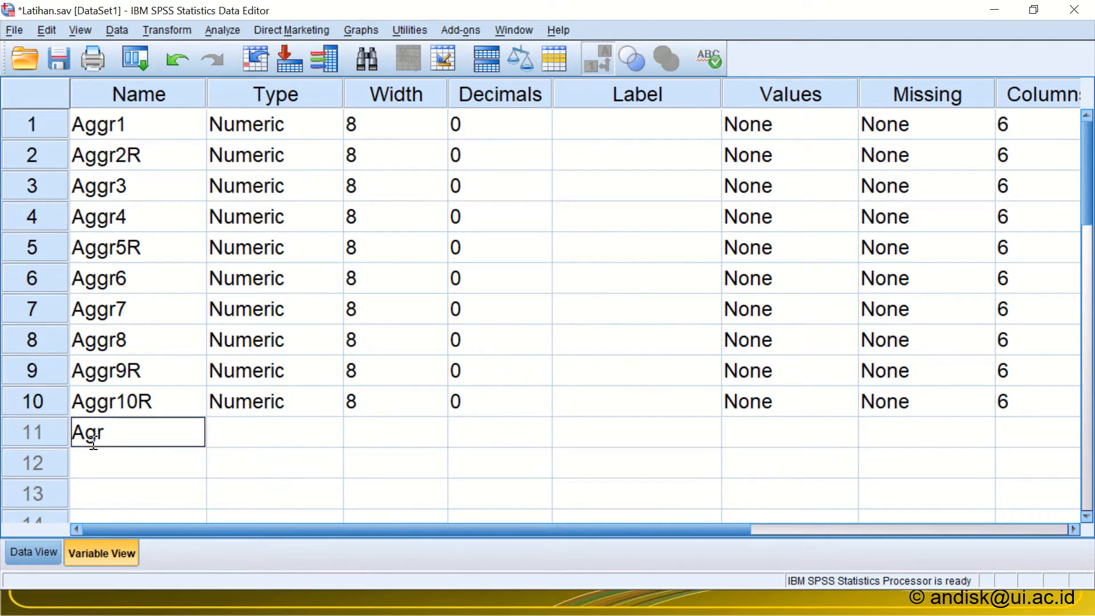
type("esivitas")
left_click(534, 439)
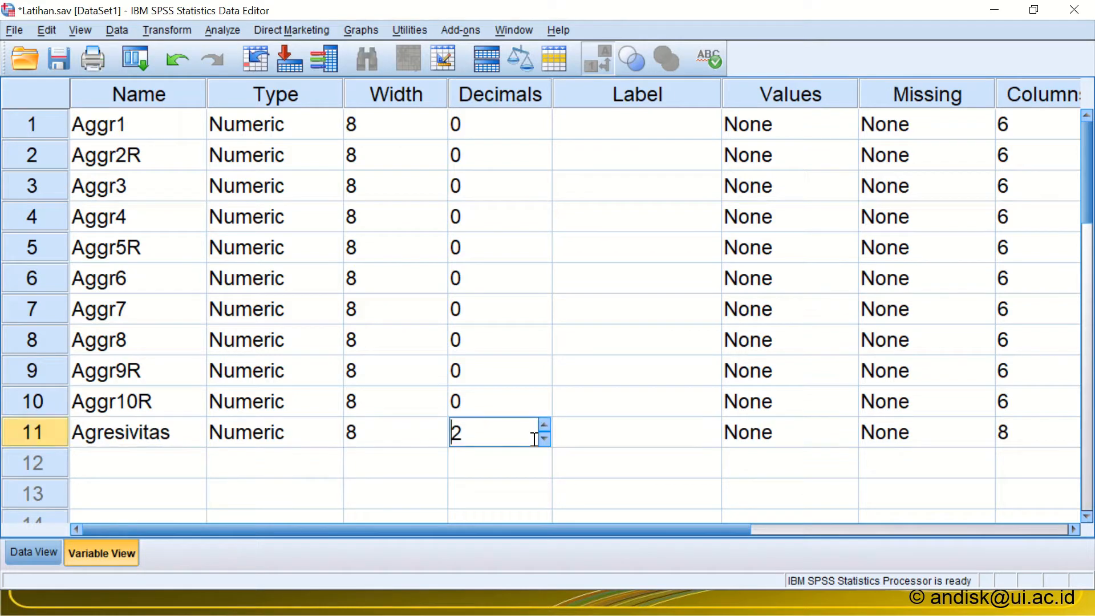
left_click(544, 439)
left_click(544, 439)
Step: Inspect the data columns of Agresivitas and the reverse-scored items Aggr2R, Aggr5R, Aggr9R and Aggr10R
left_click(34, 552)
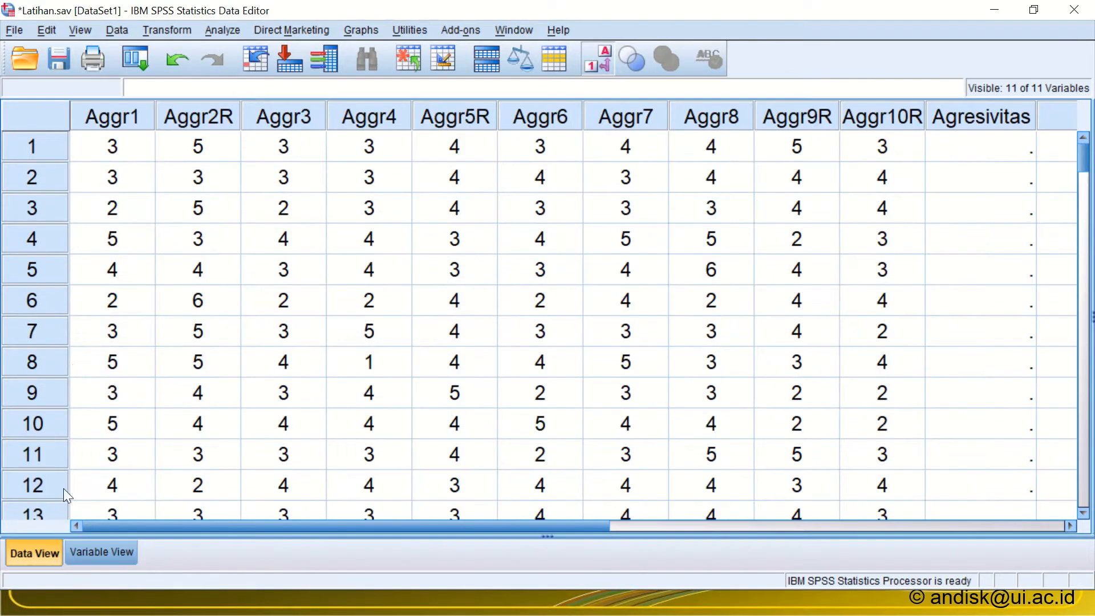
left_click(970, 115)
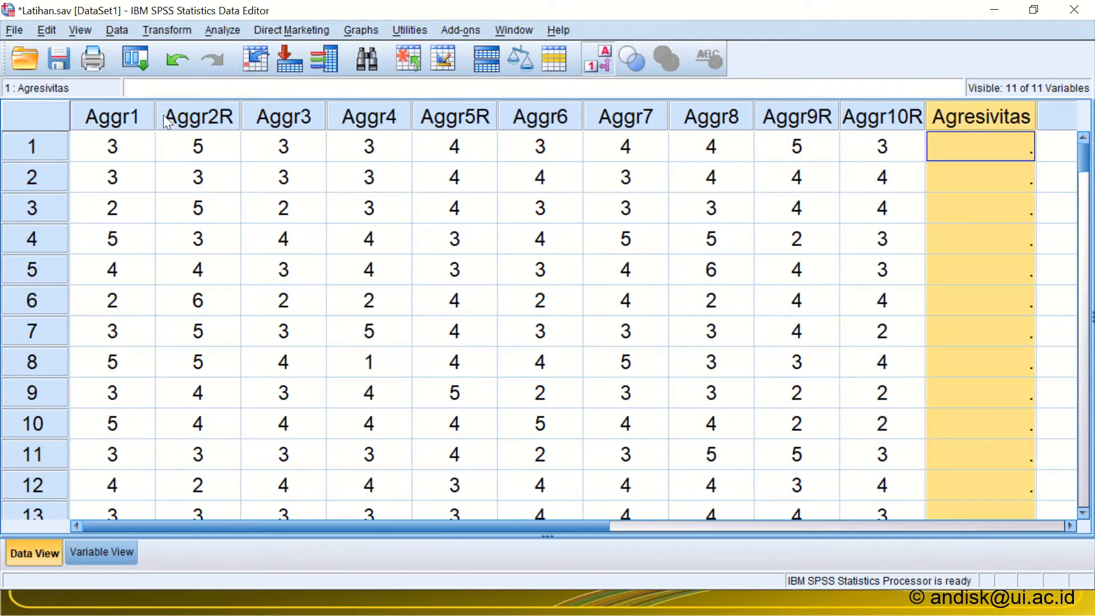
left_click(180, 114)
left_click(477, 117)
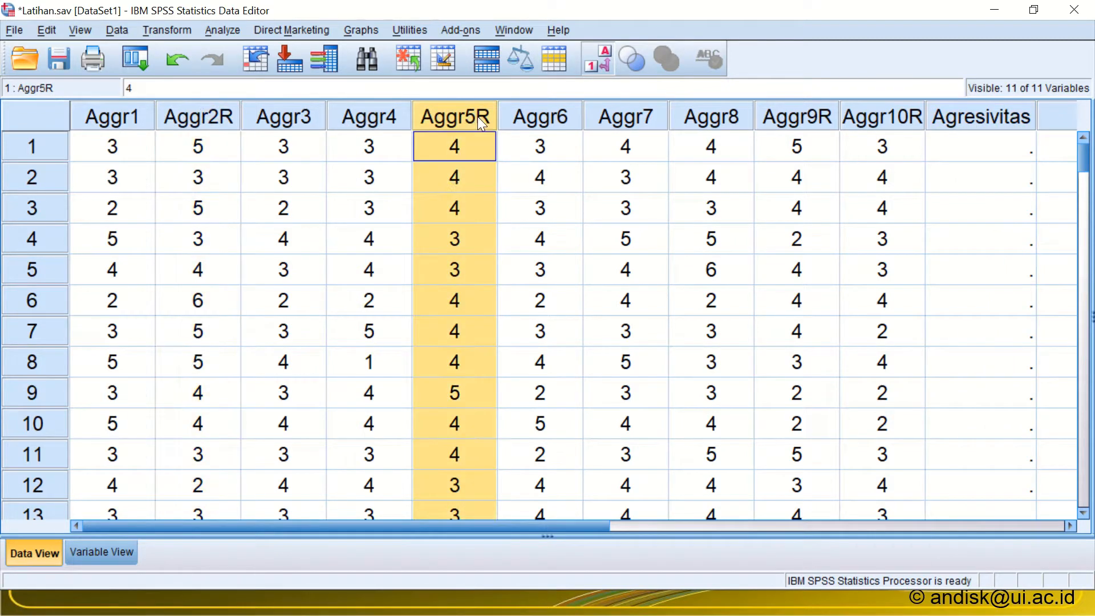
left_click(806, 112)
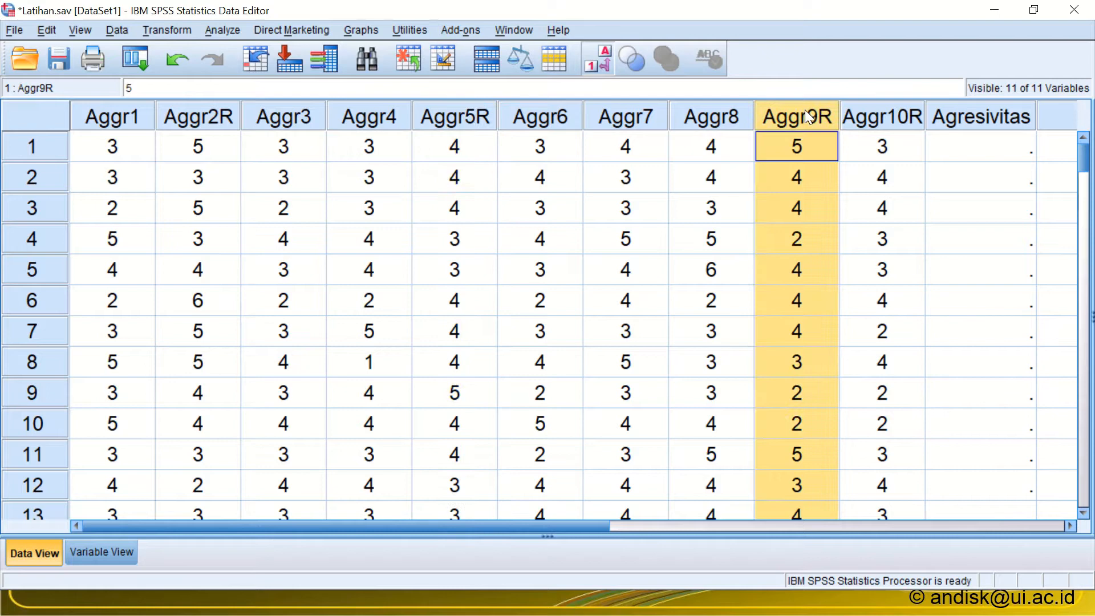
left_click(876, 114)
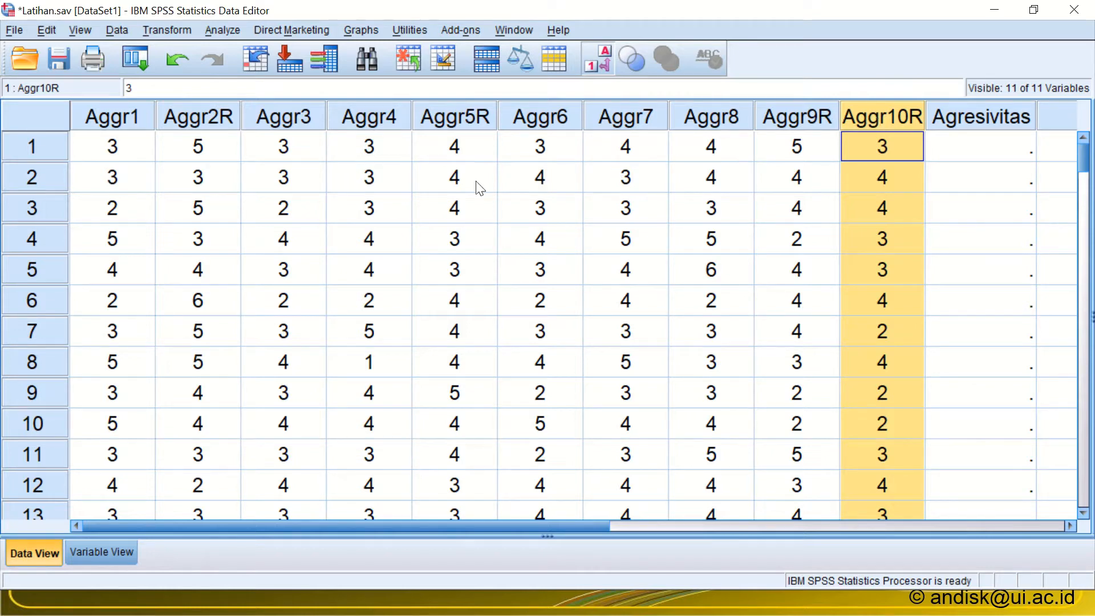
left_click(203, 117)
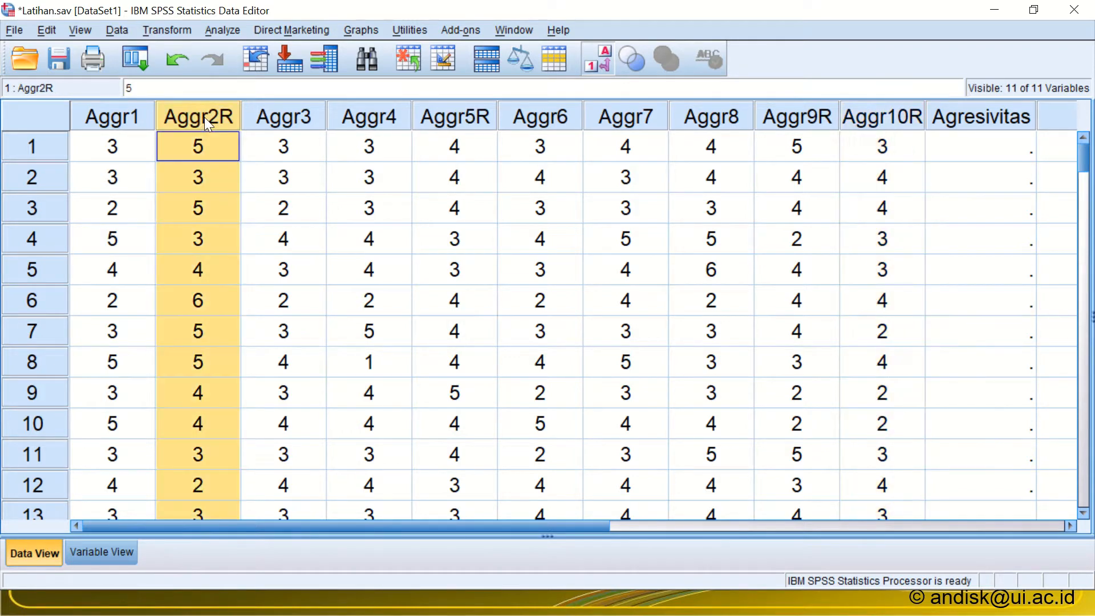
left_click(471, 115)
left_click(732, 114)
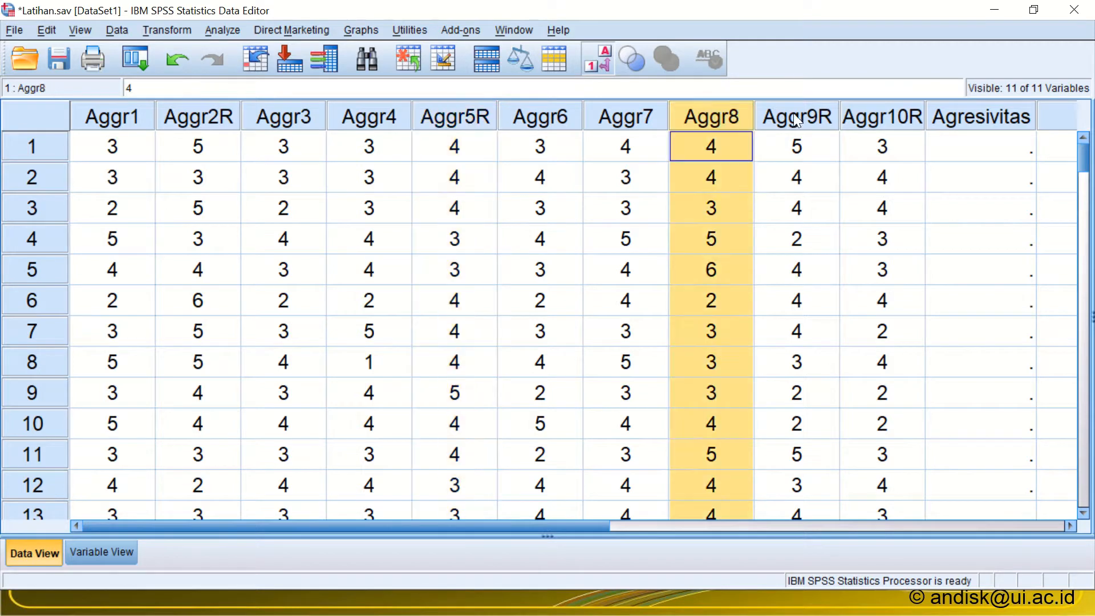
left_click(797, 117)
left_click(866, 112)
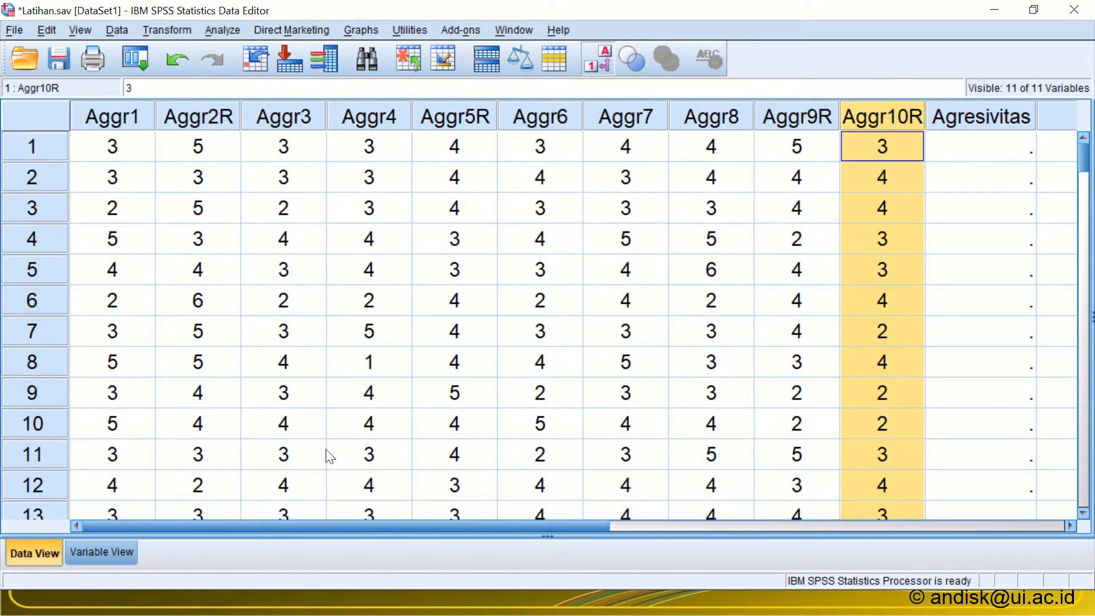
Step: Look through the cases for high and low responses on the aggression items, including the reverse-scored ones
left_click(187, 303)
scroll(220, 318, "down", 8)
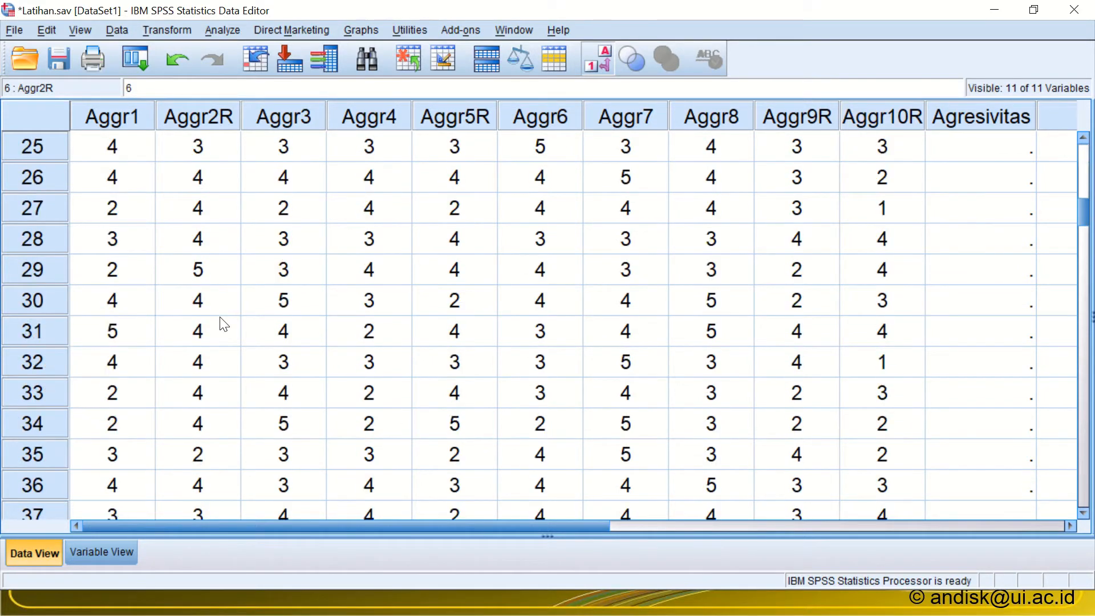
scroll(222, 324, "down", 4)
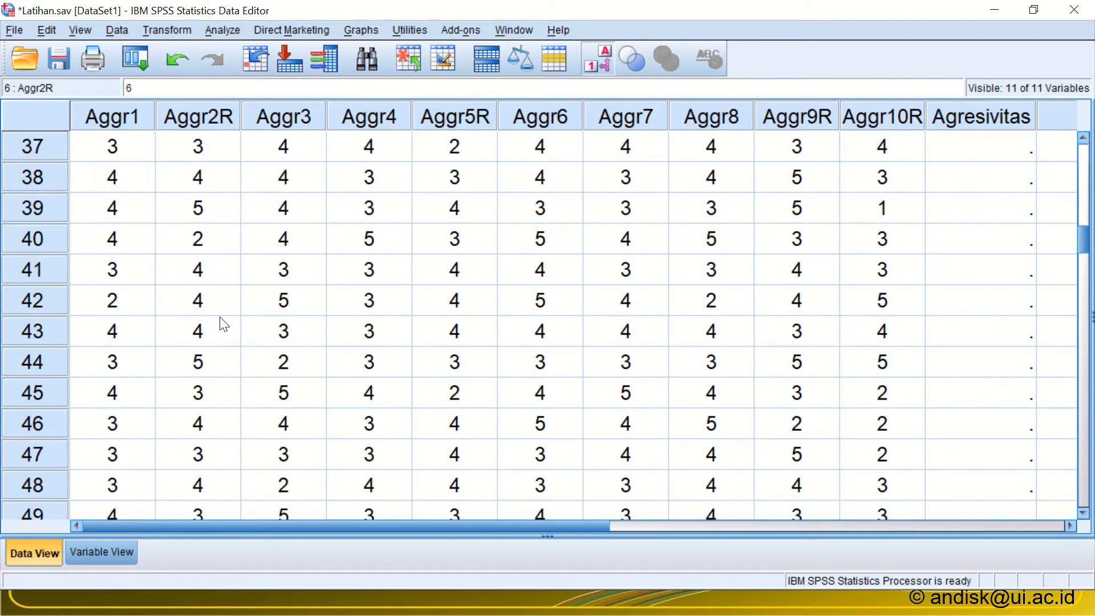
left_click(884, 218)
scroll(423, 285, "up", 10)
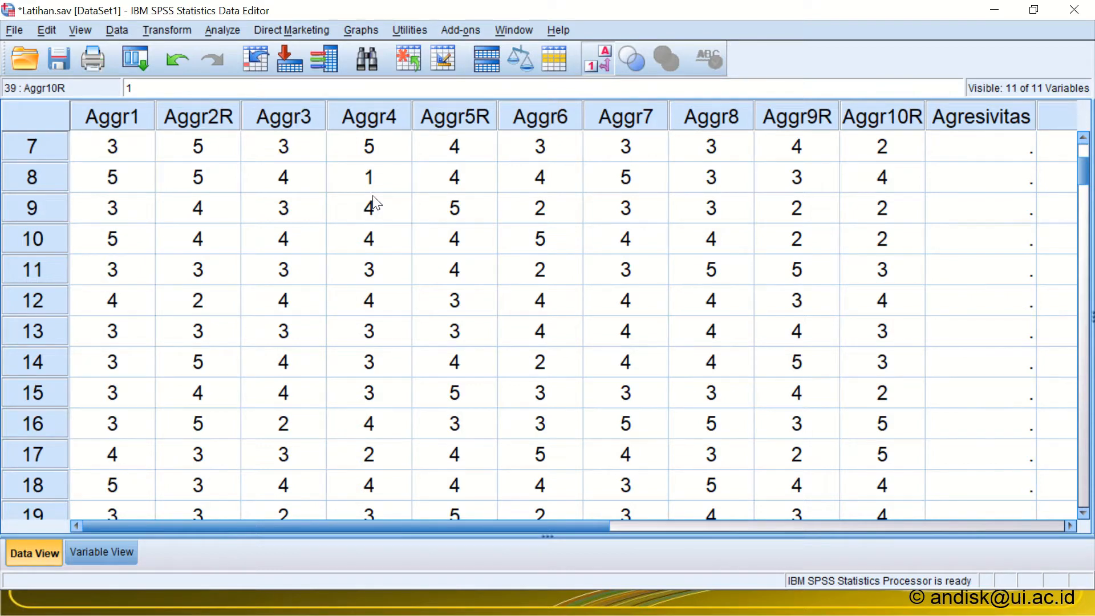
scroll(373, 202, "down", 20)
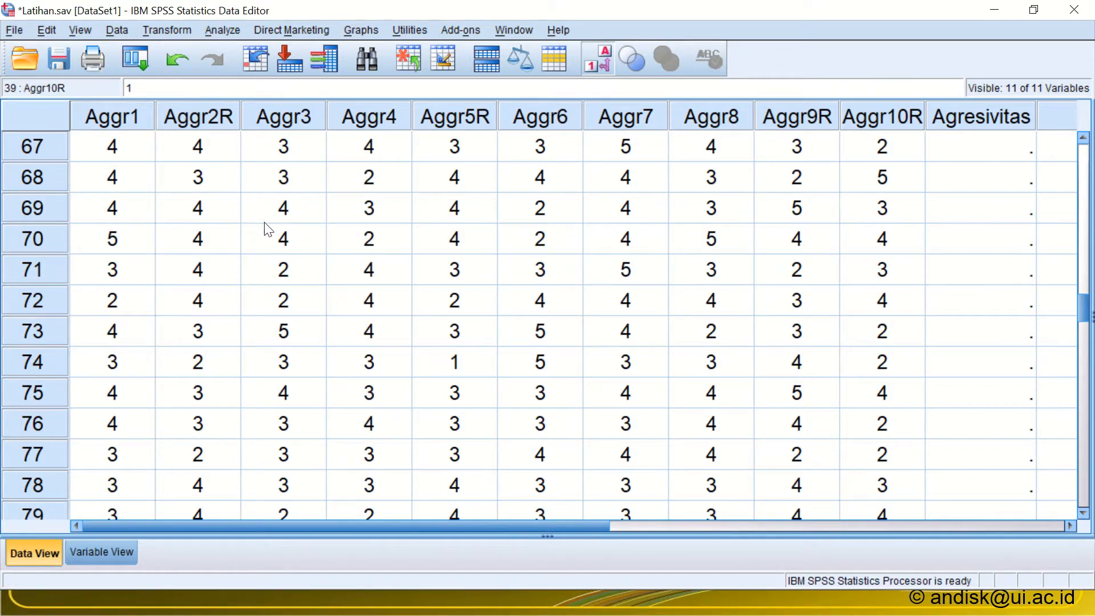
scroll(268, 228, "up", 3)
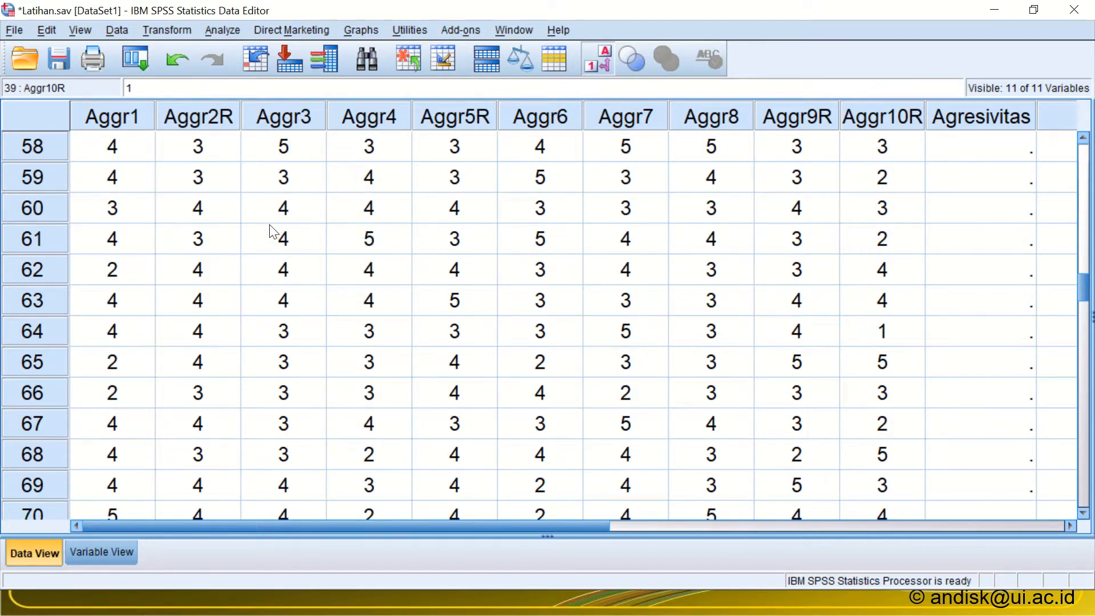
scroll(269, 231, "up", 19)
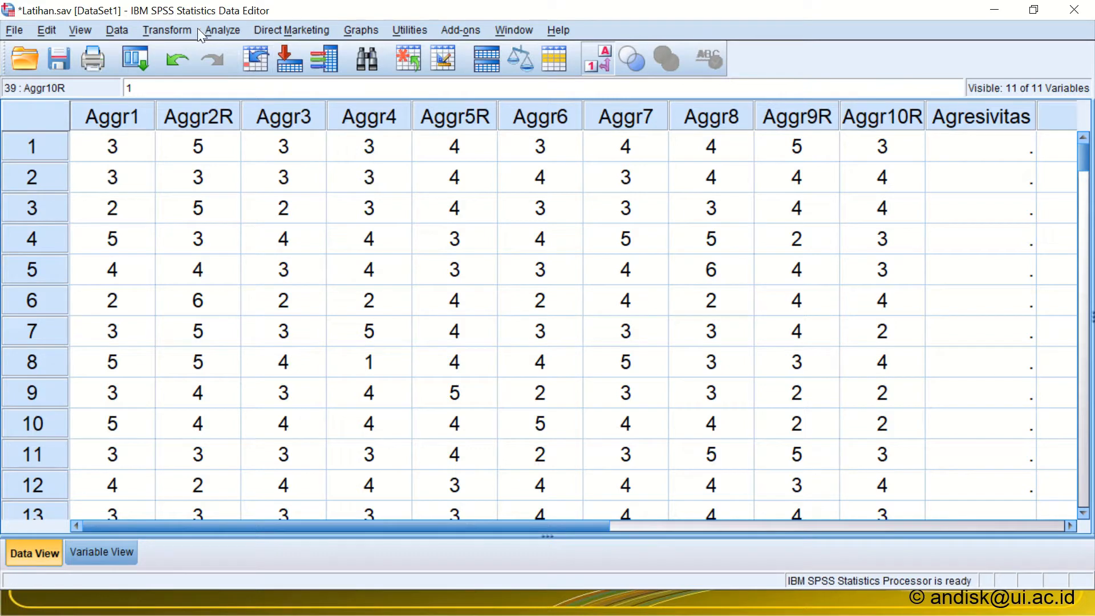
Step: Start Recode into Same Variables with Aggr2R, Aggr5R, Aggr9R and Aggr10R as the variables to recode
left_click(173, 32)
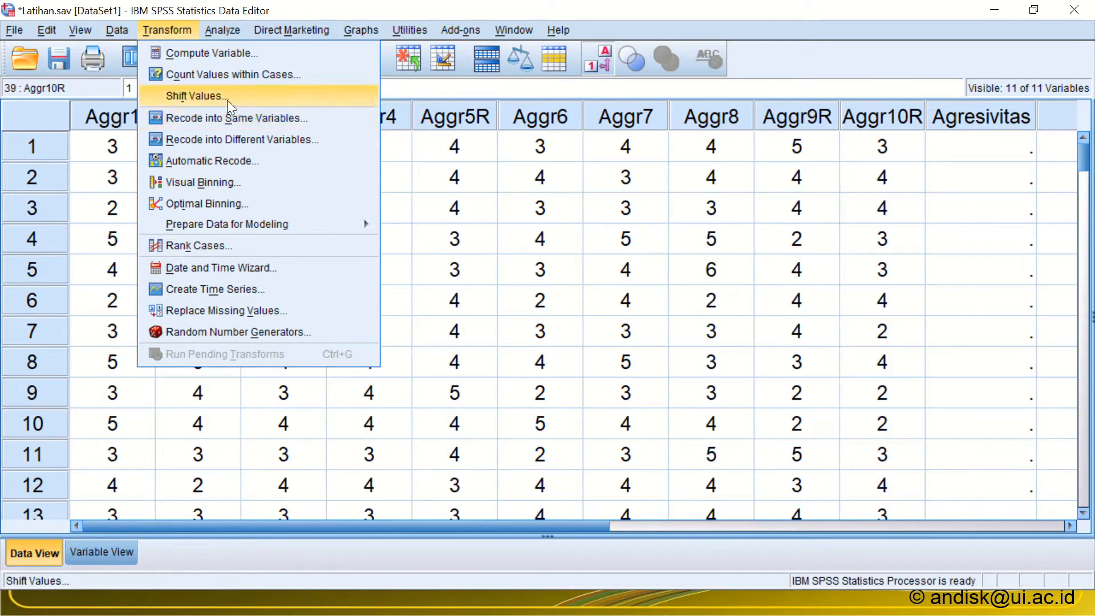
left_click(212, 123)
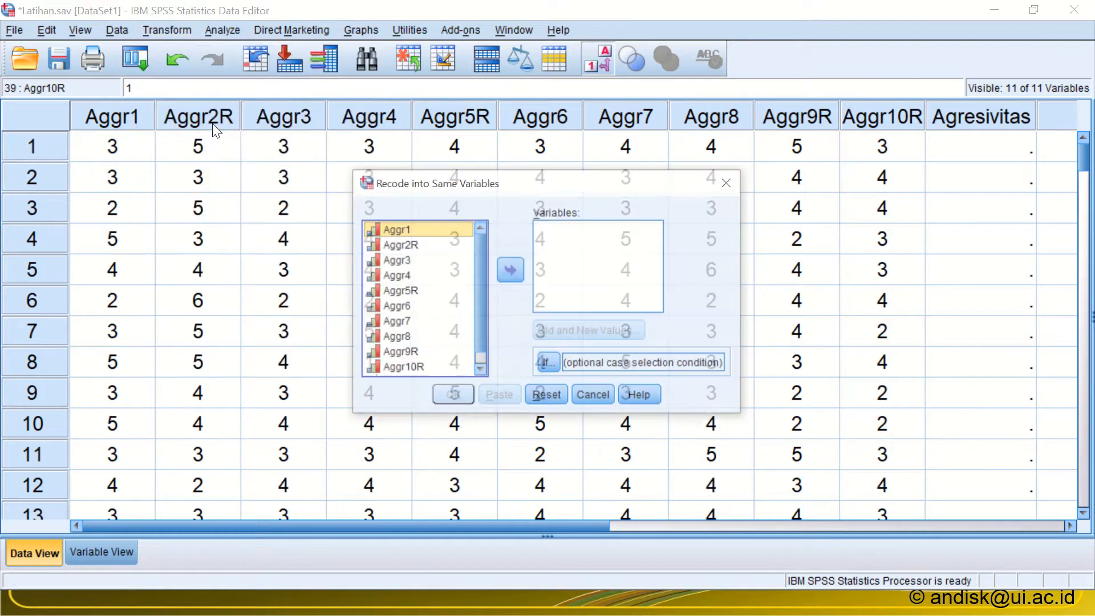
left_click(410, 249)
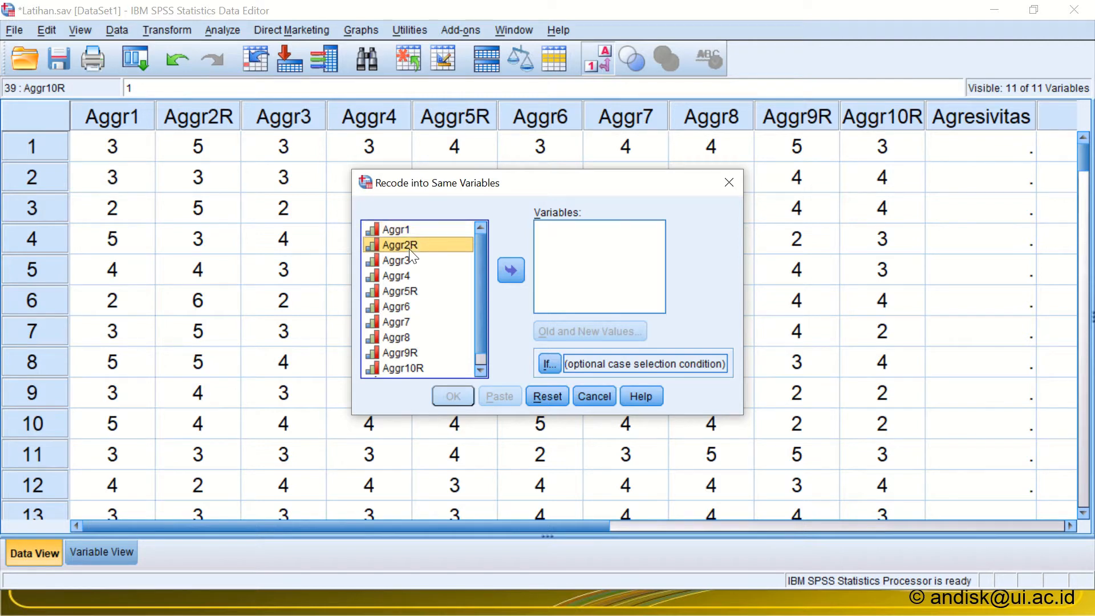
double_click(408, 248)
left_click(405, 275)
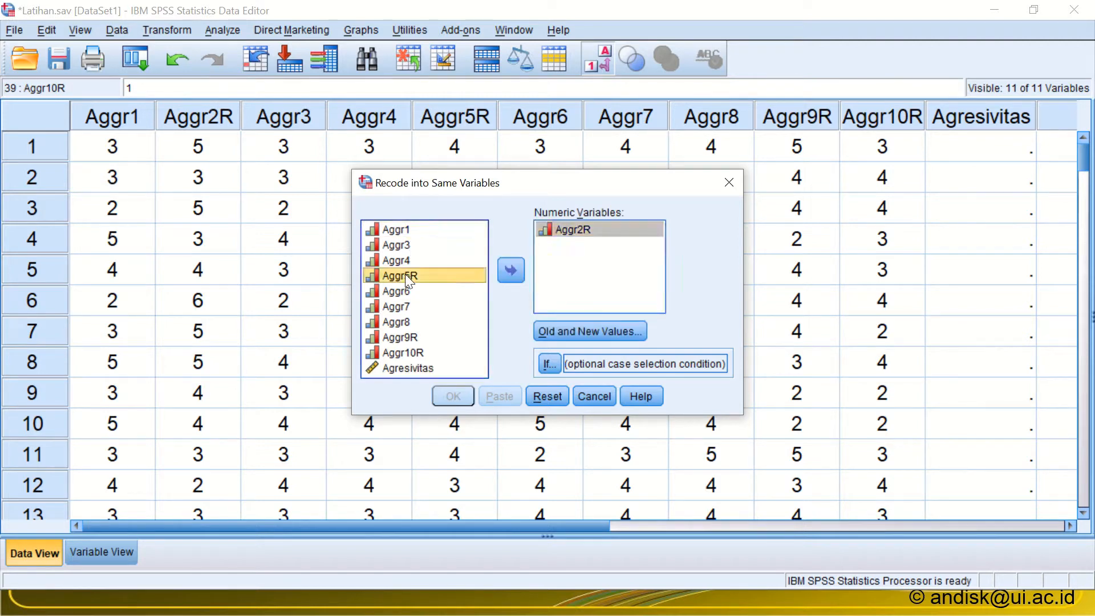
left_click(521, 272)
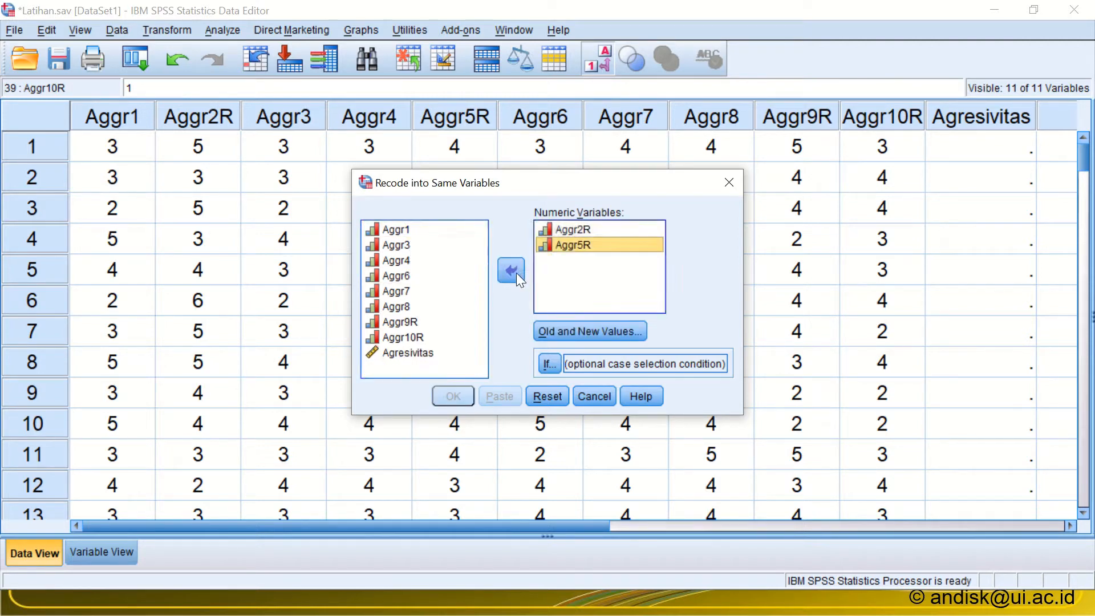
left_click(406, 322)
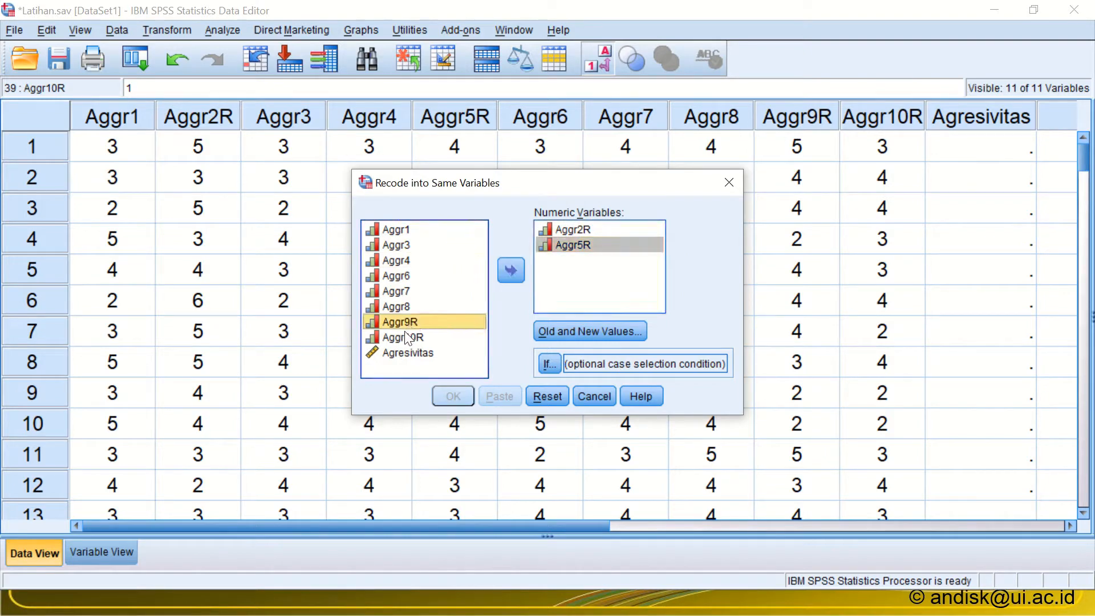
left_click(406, 338, "ctrl")
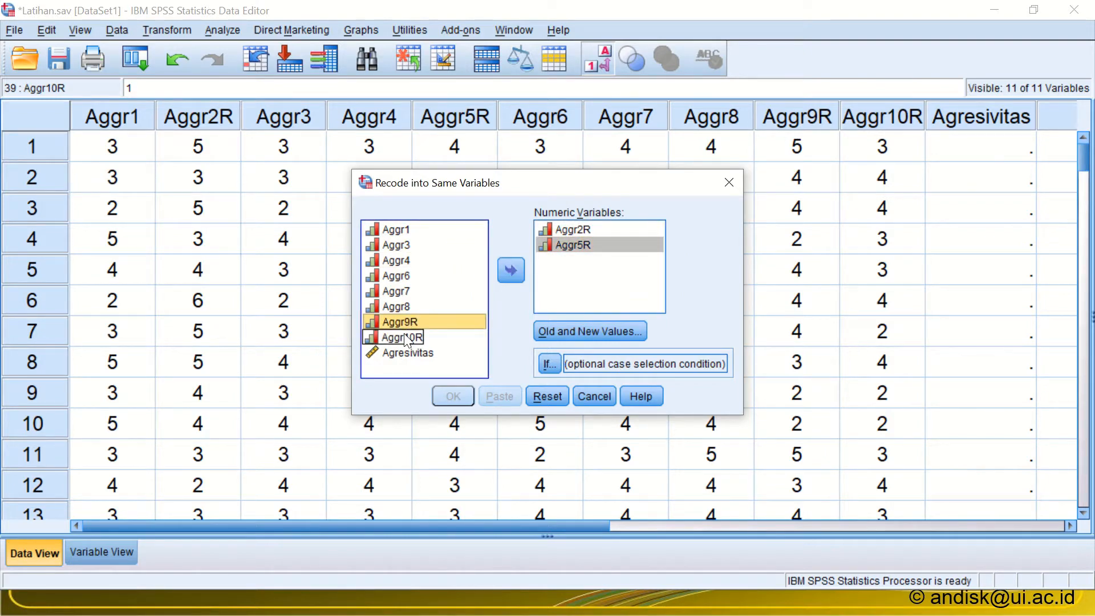
left_click(404, 336, "ctrl")
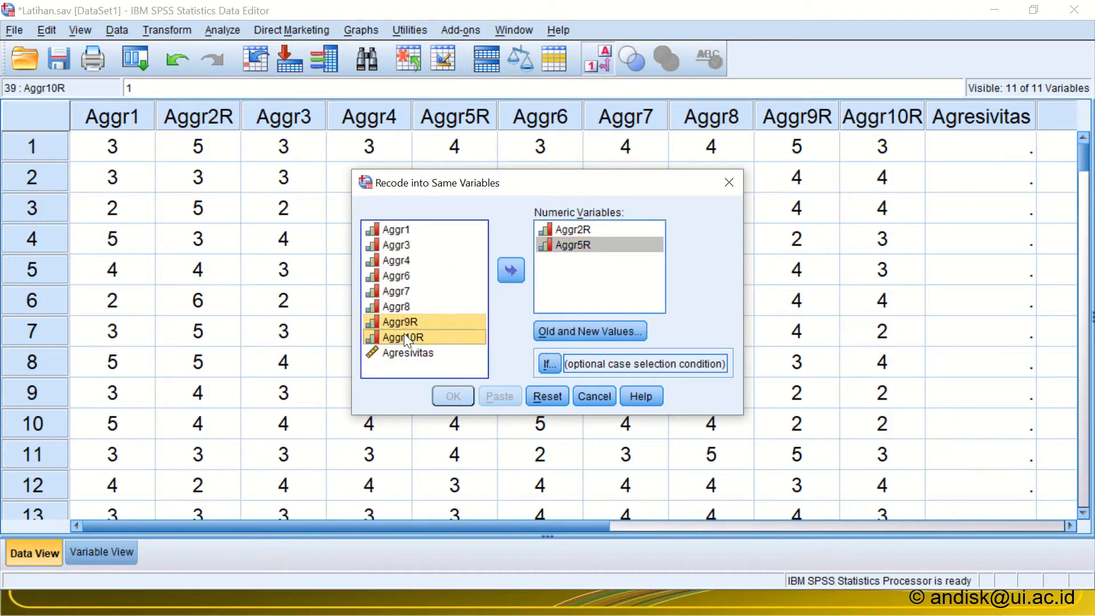
left_click(513, 270)
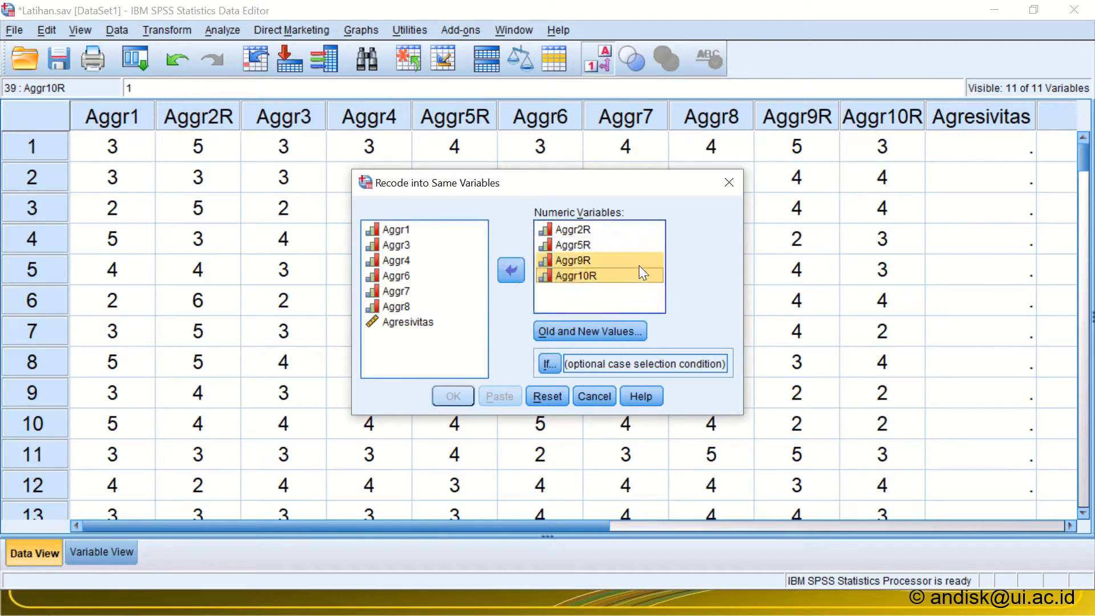
Step: Define the first recoding rule for the selected variables, changing old value 1 to new value 6
left_click(608, 334)
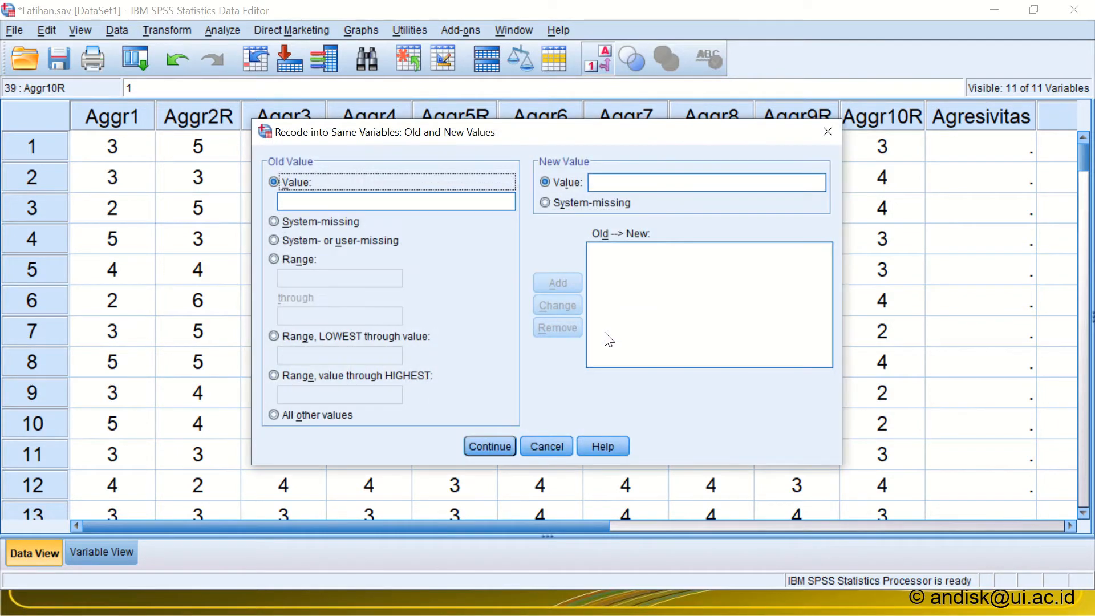
left_click(372, 205)
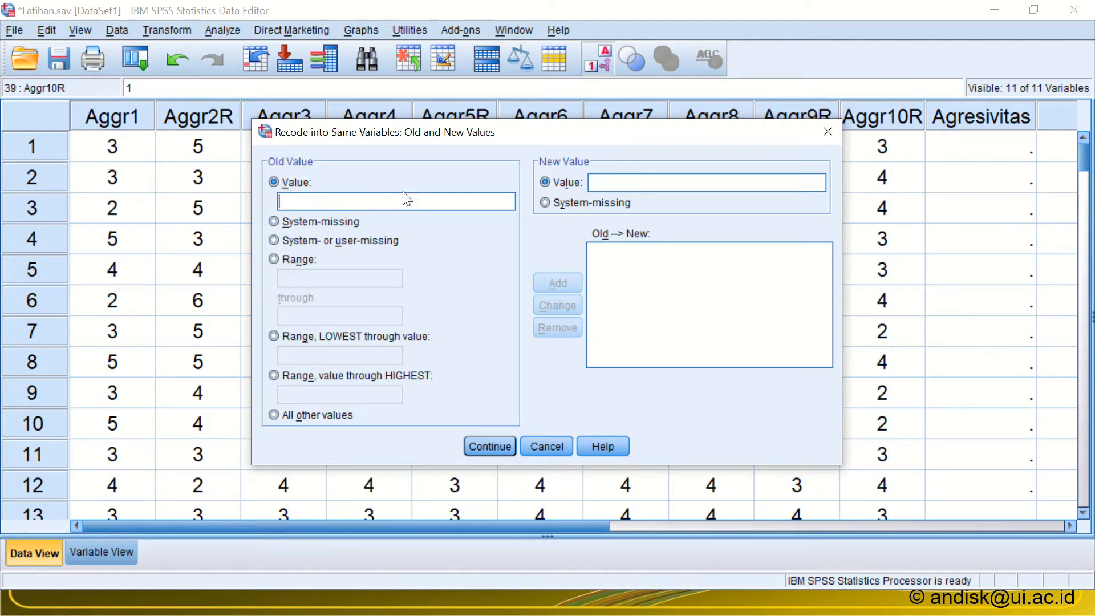
type("1")
left_click(617, 183)
type("6")
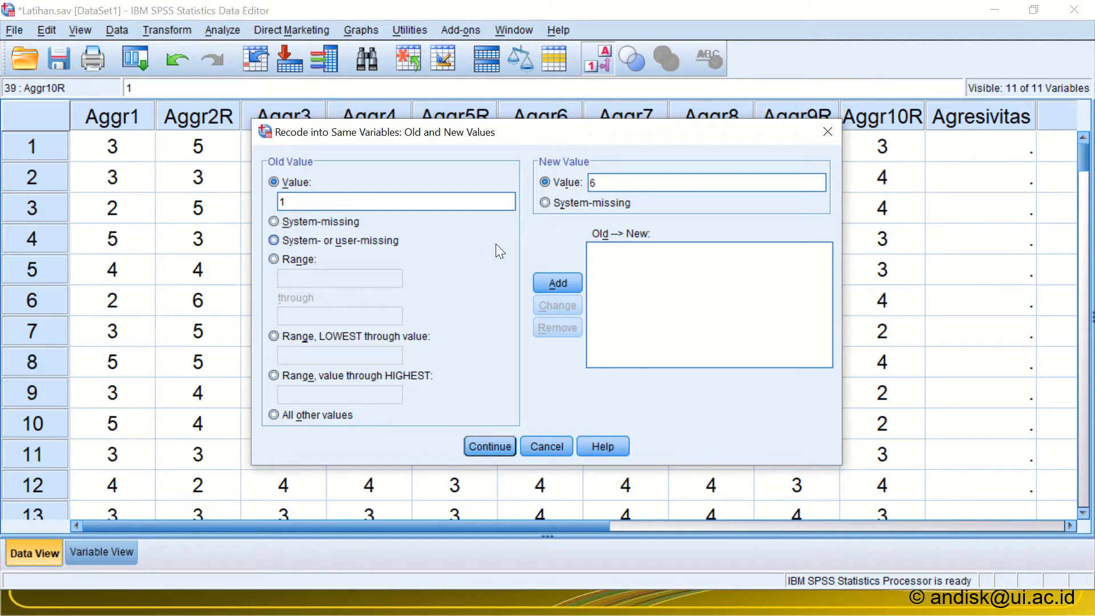
left_click(565, 282)
Step: Add recoding rules that change old value 2 to 5 and old value 3 to 4
left_click(405, 204)
type("2")
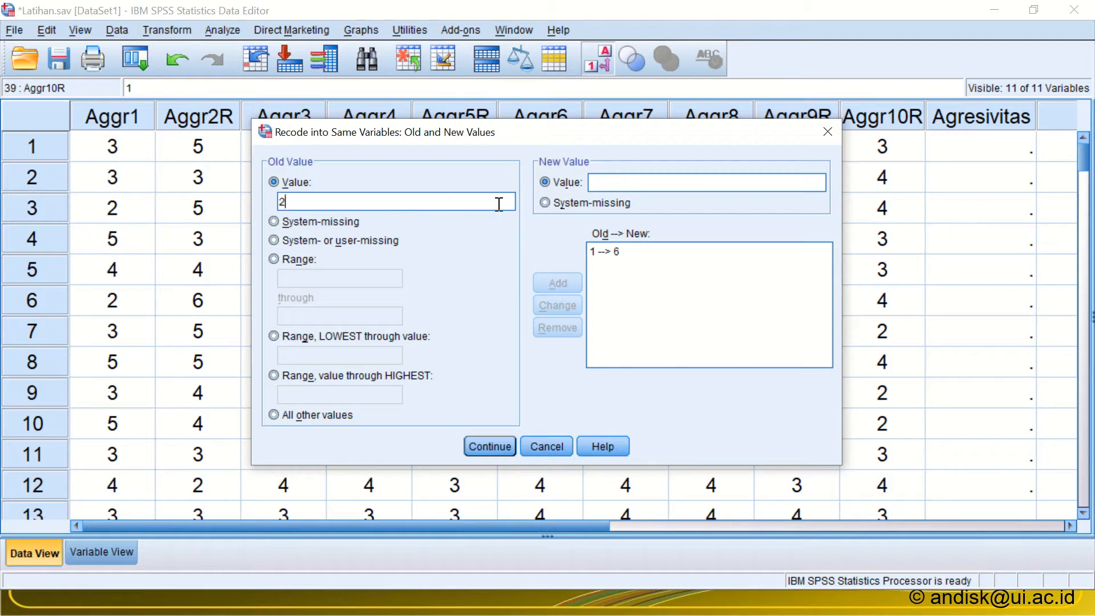
left_click(626, 183)
type("5")
left_click(543, 278)
left_click(400, 201)
type("3")
left_click(614, 181)
type("4")
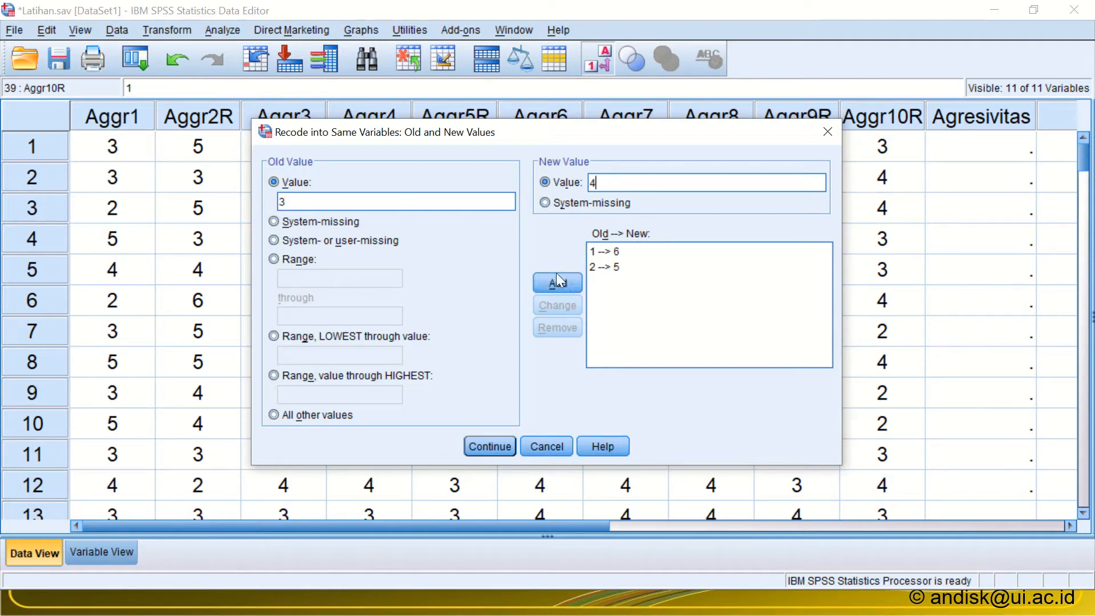
left_click(554, 280)
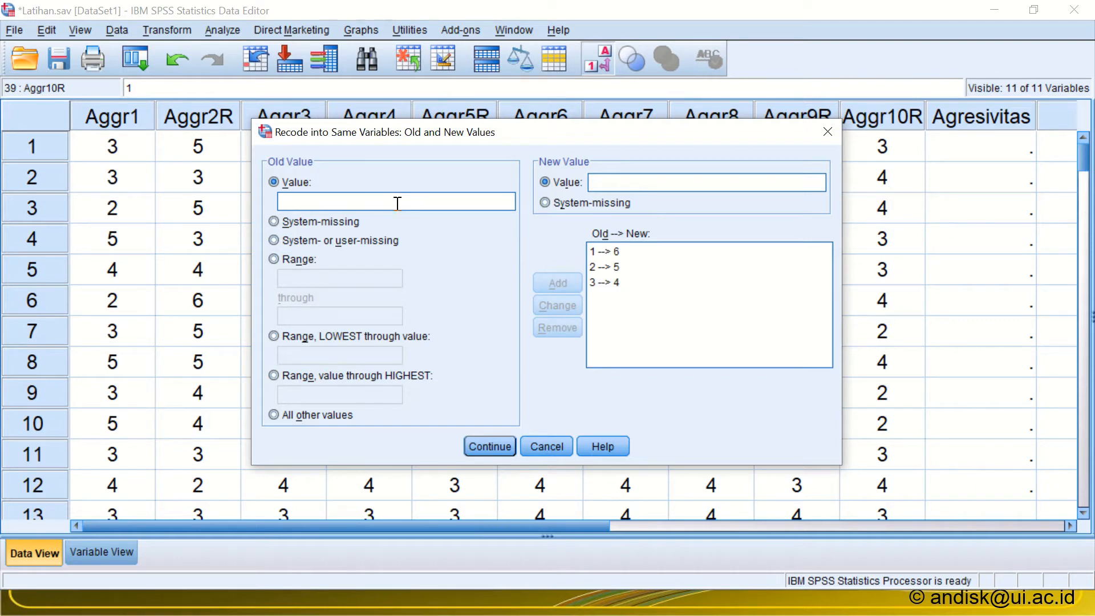
Step: Add recoding rules that change old value 5 to 2 and old value 4 to 3
type("5")
left_click(605, 182)
type("2")
left_click(558, 279)
type("4")
left_click(601, 181)
type("3")
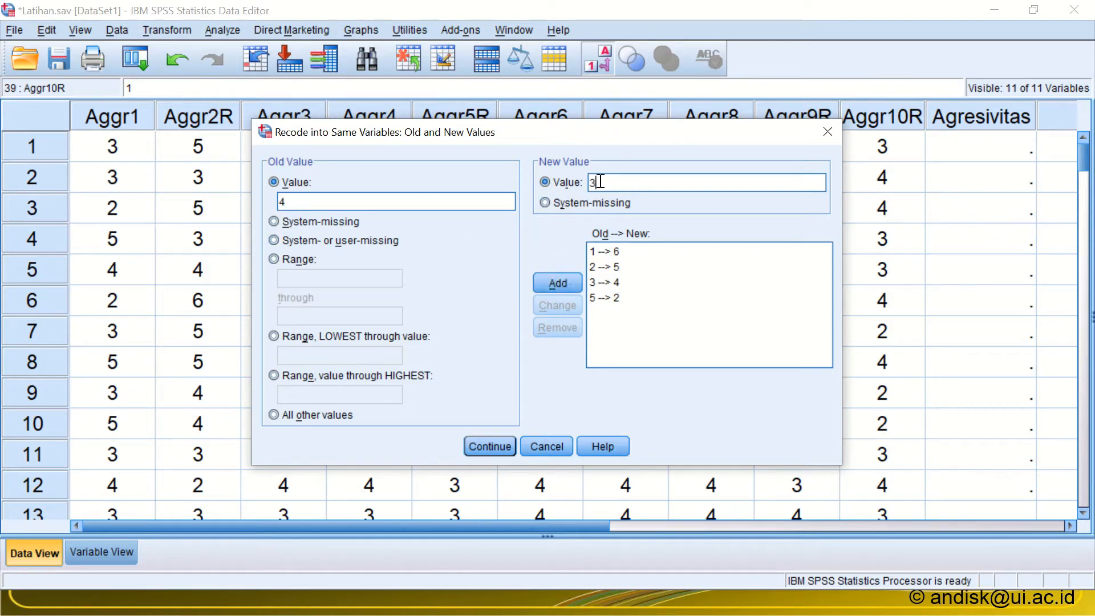
left_click(558, 280)
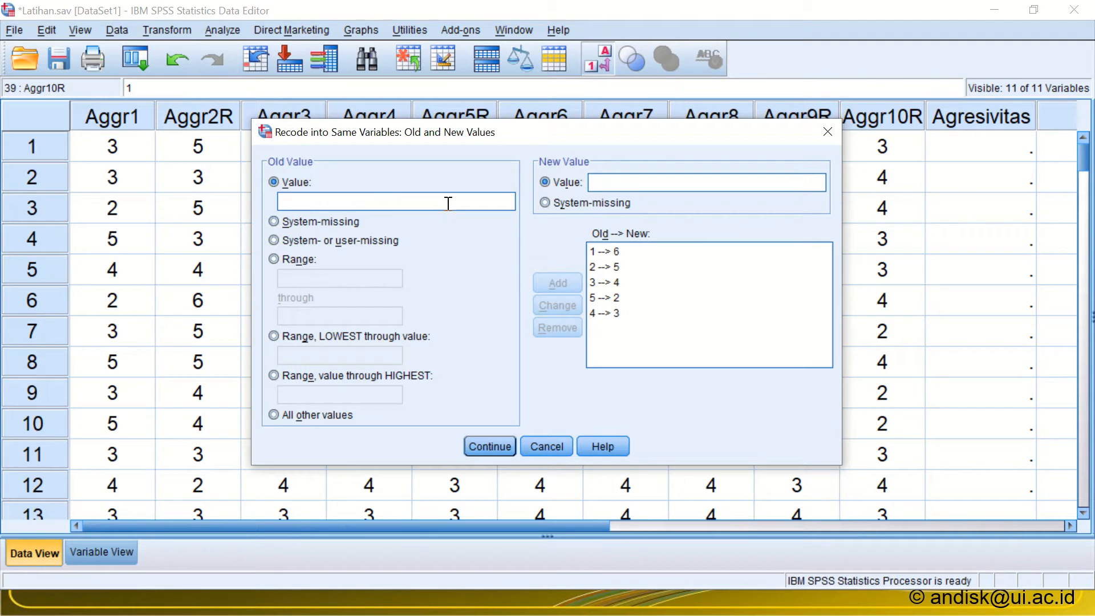
Step: Add the remaining recoding rule that changes old value 6 to new value 1
type("6")
left_click(609, 183)
type("1")
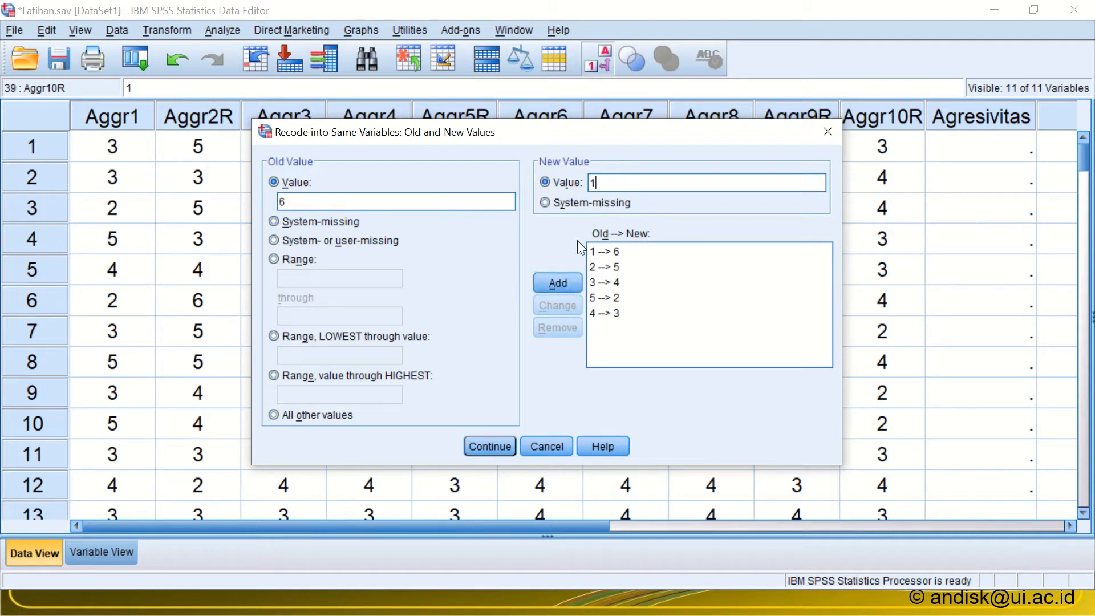
left_click(560, 282)
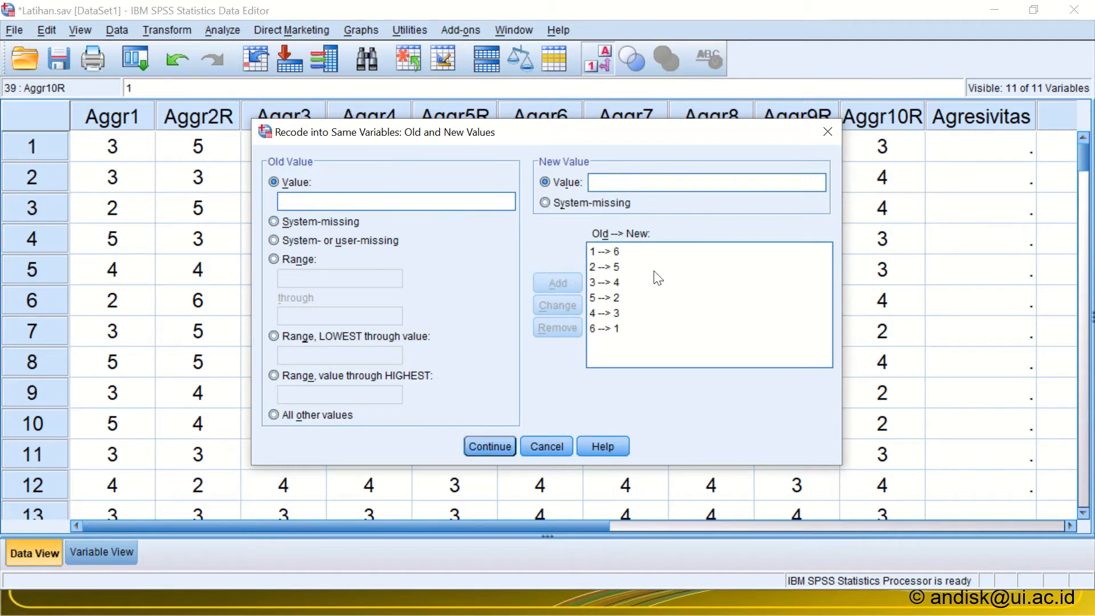
Step: Review the list of old and new values, accept it and run the recode on the four reverse-scored items
left_click(627, 304)
left_click(700, 314)
left_click(706, 303)
left_click_drag(512, 135, 535, 141)
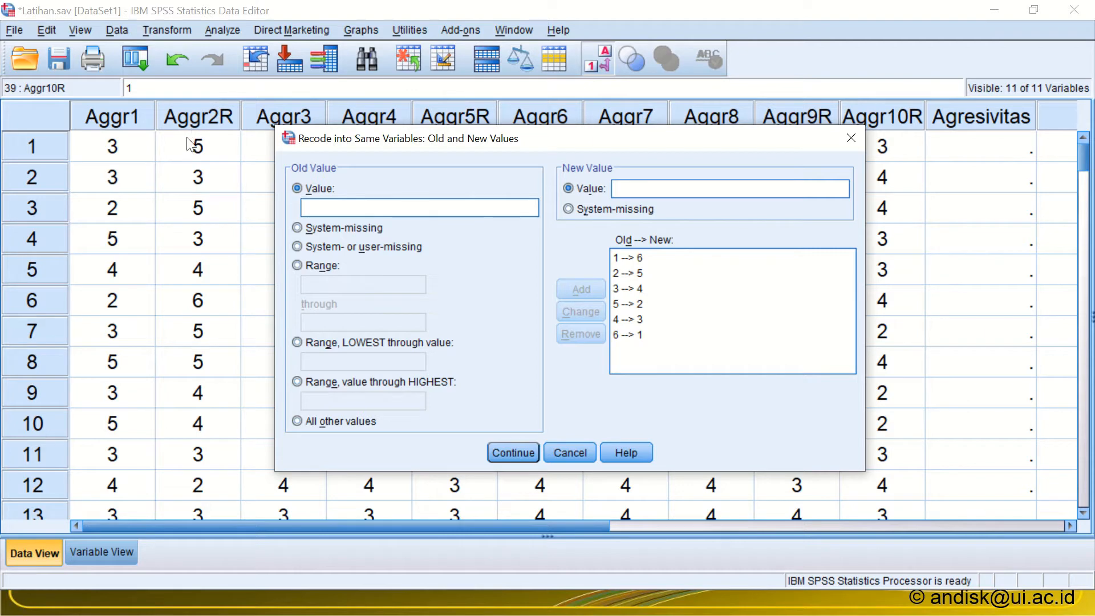
left_click(515, 453)
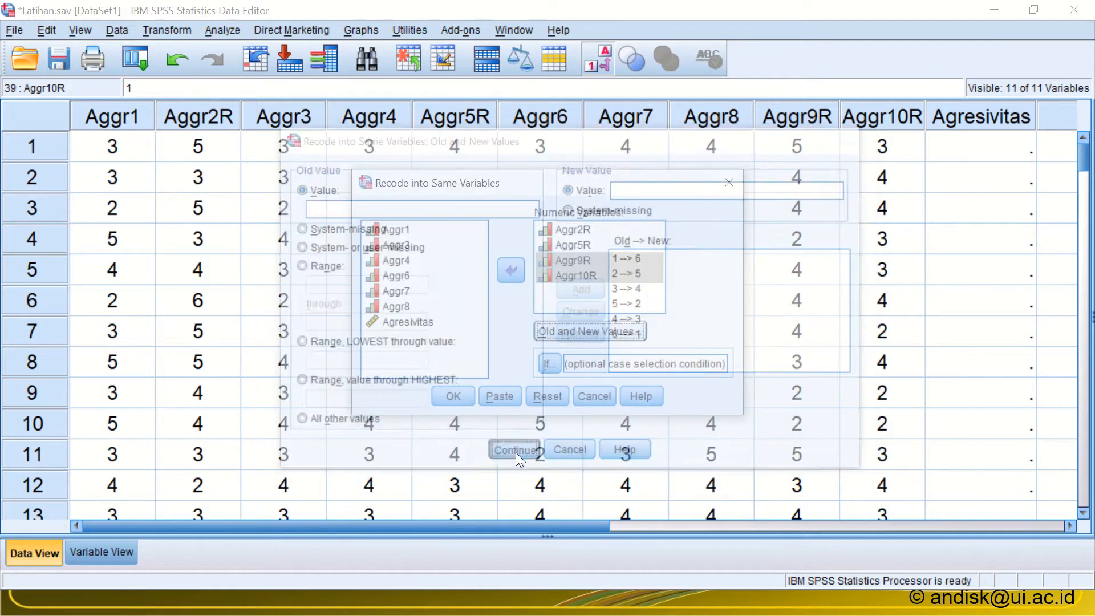
left_click(450, 395)
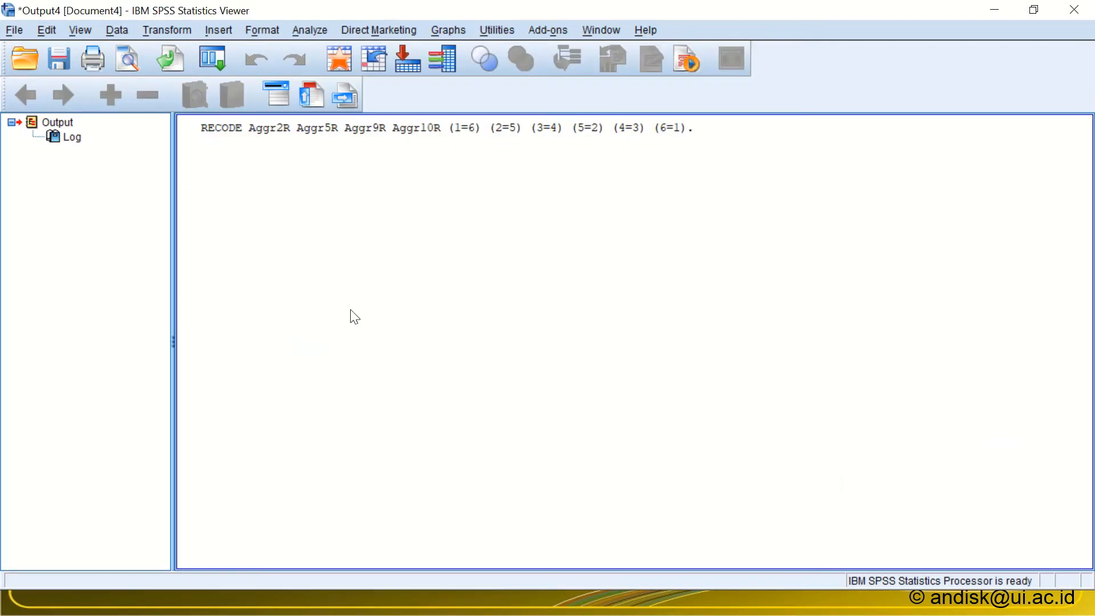
Step: Return to the Latihan.sav data and check the recoded Aggr2R values of the first cases
key("alt+Tab")
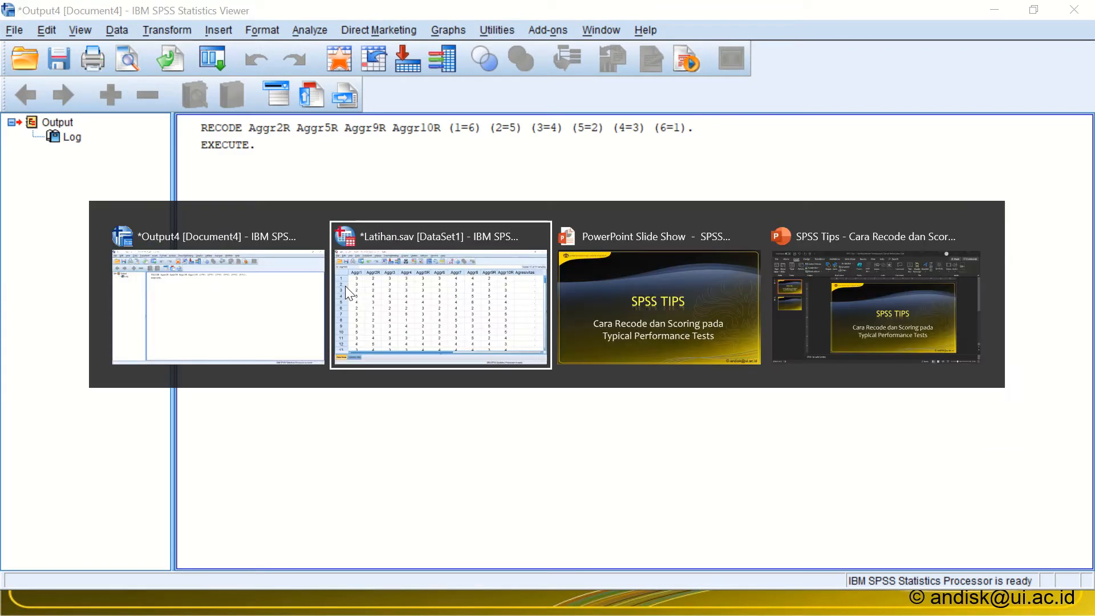
left_click(211, 160)
left_click(203, 177)
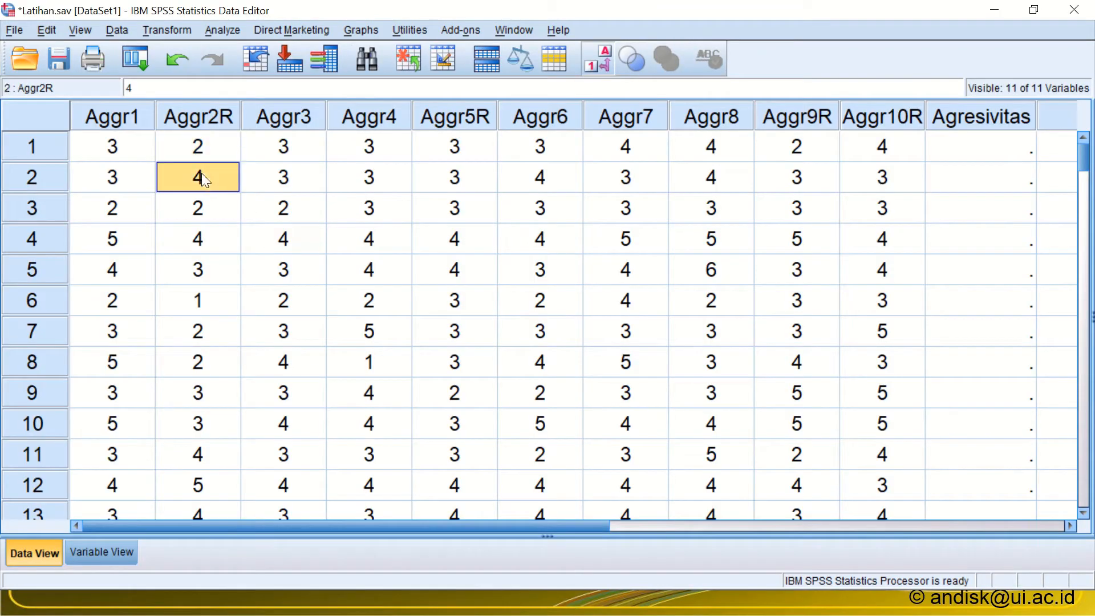
left_click(197, 208)
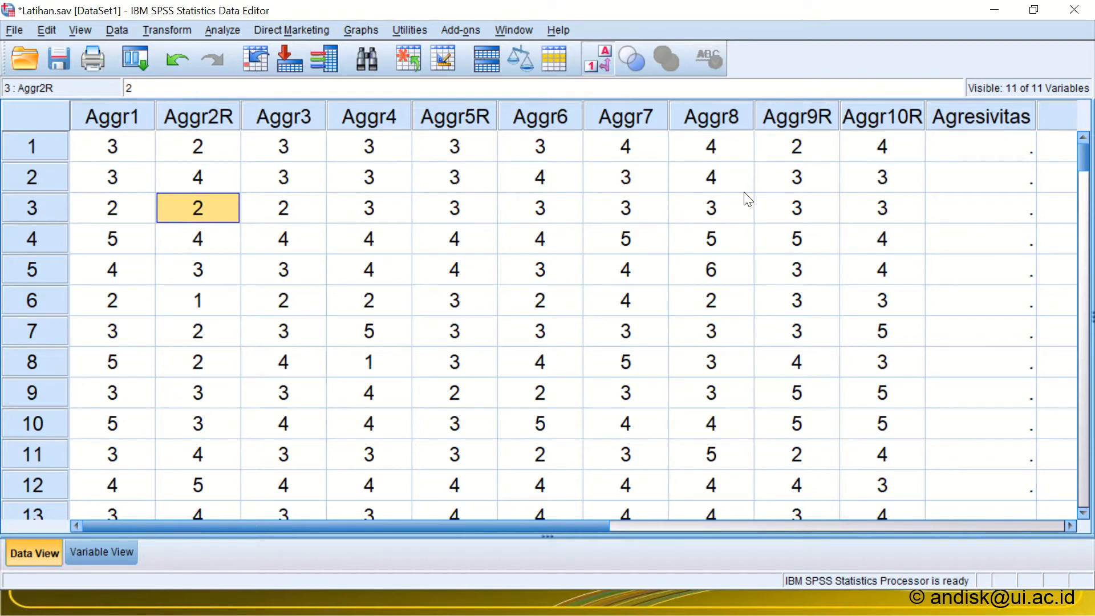
Step: Examine the Agresivitas column and the first case's responses from Aggr1 through Aggr9R
left_click(938, 123)
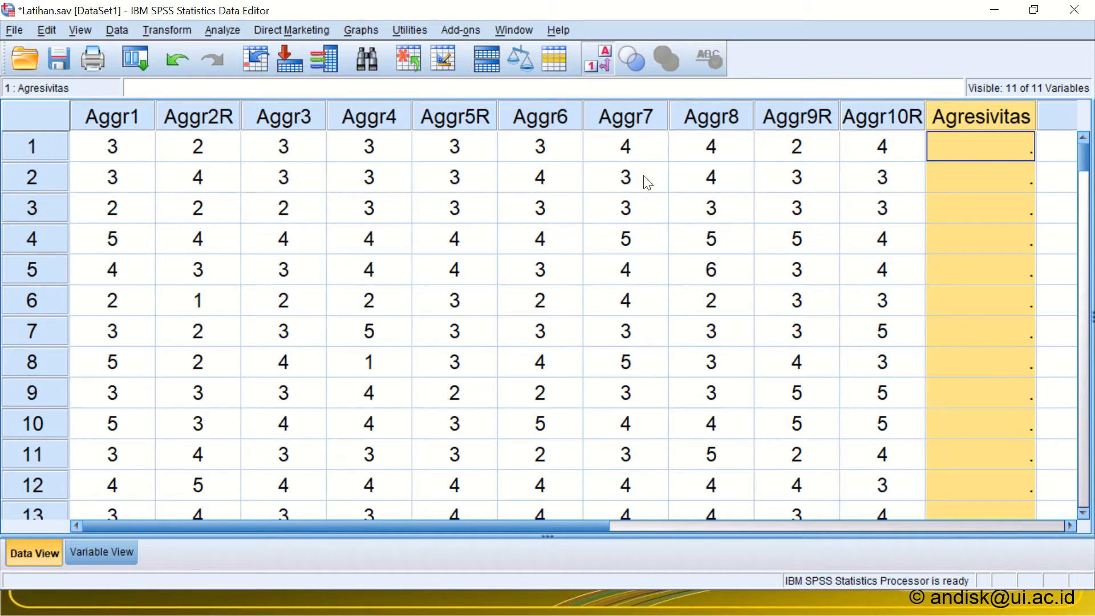
left_click(101, 149)
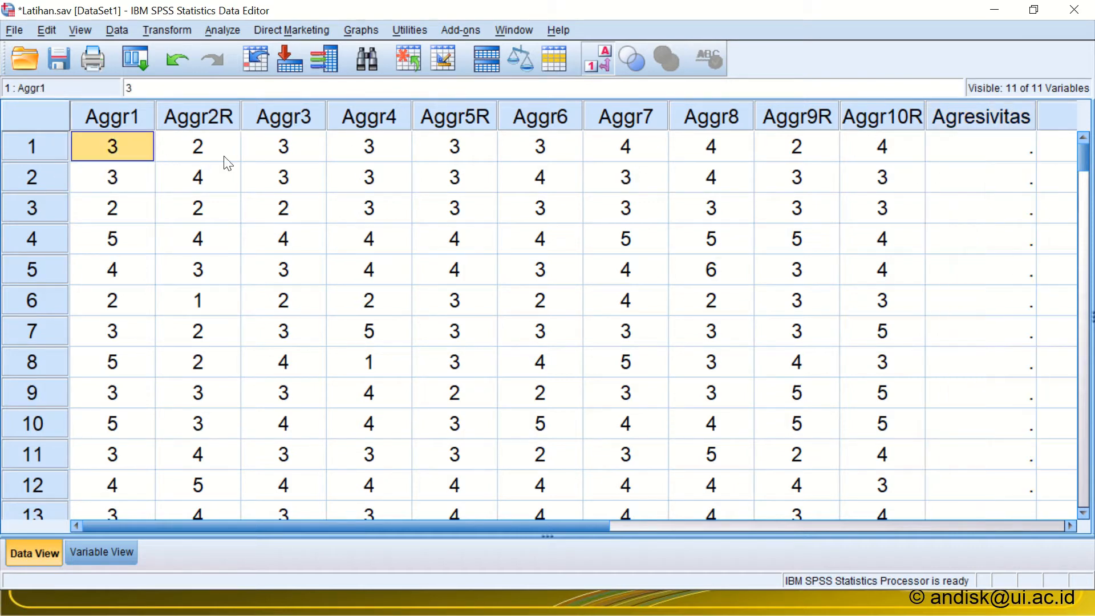
left_click(226, 155)
left_click(272, 151)
left_click(369, 152)
left_click(484, 159)
left_click(563, 151)
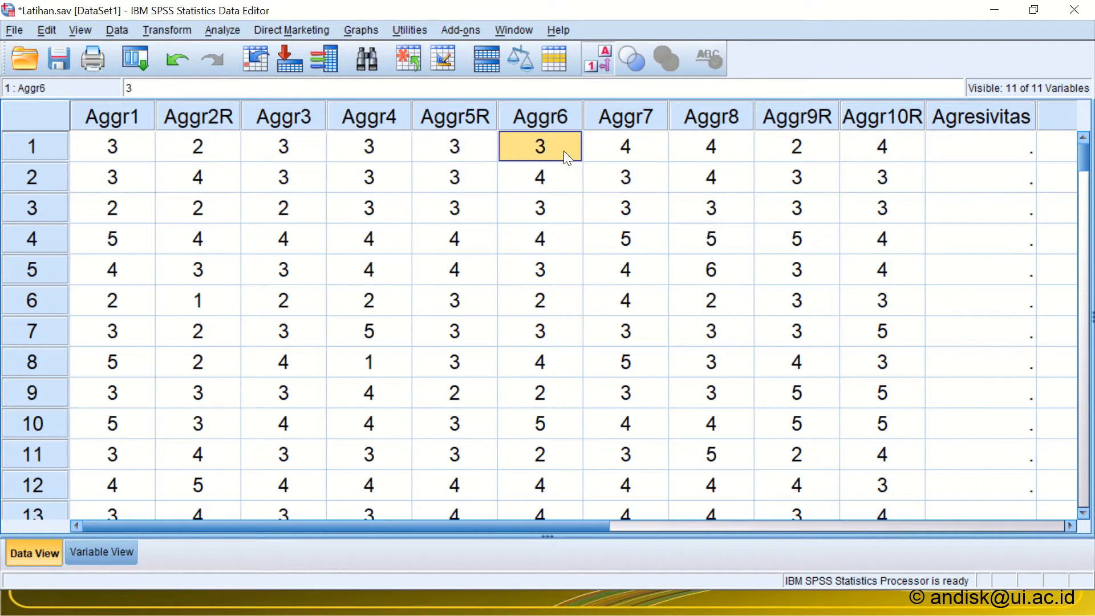
left_click(623, 150)
left_click(713, 149)
left_click(822, 148)
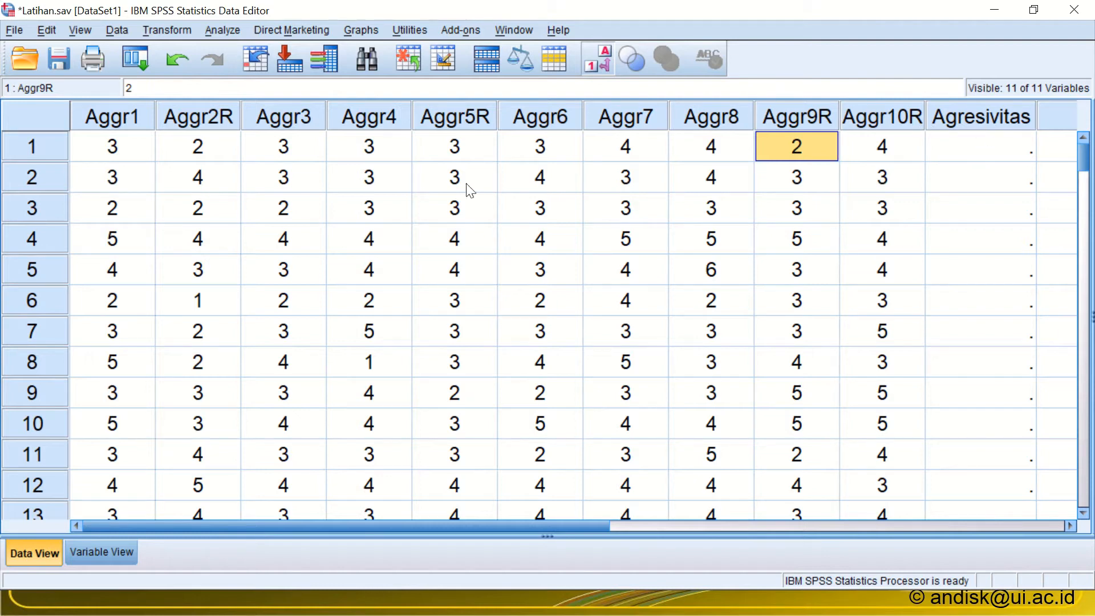
Step: Start Compute Variable and enter Aggr as the target variable name
left_click(165, 31)
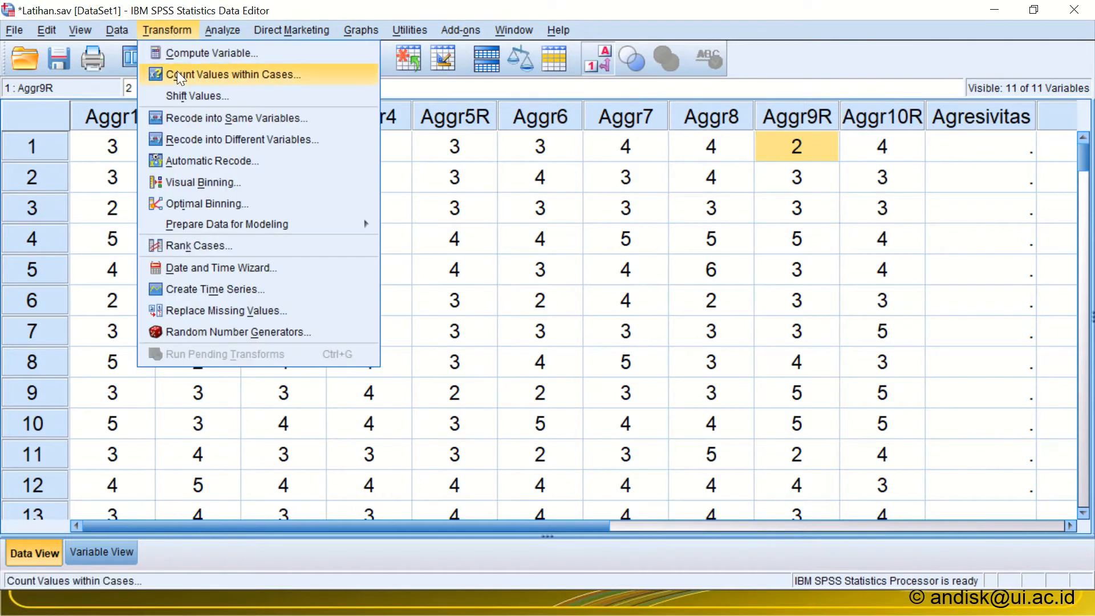
left_click(182, 53)
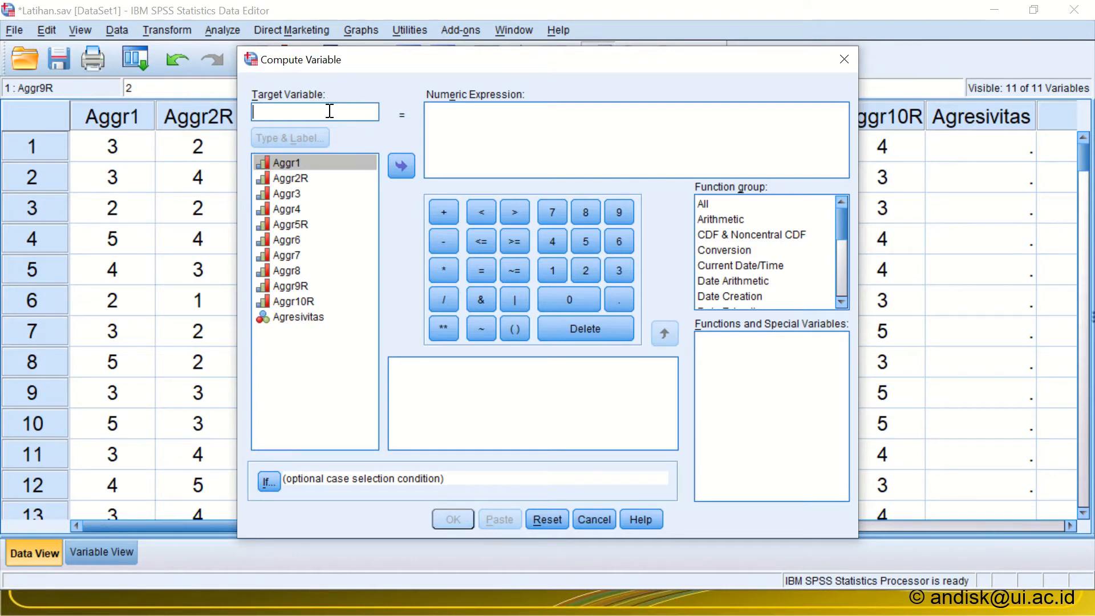
left_click(961, 121)
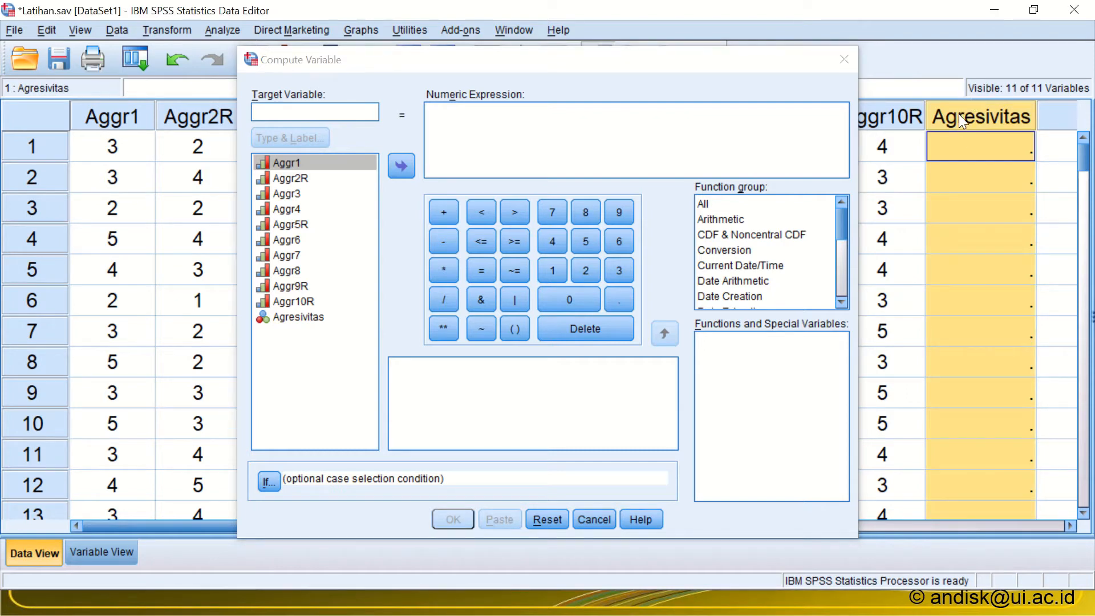
left_click(294, 105)
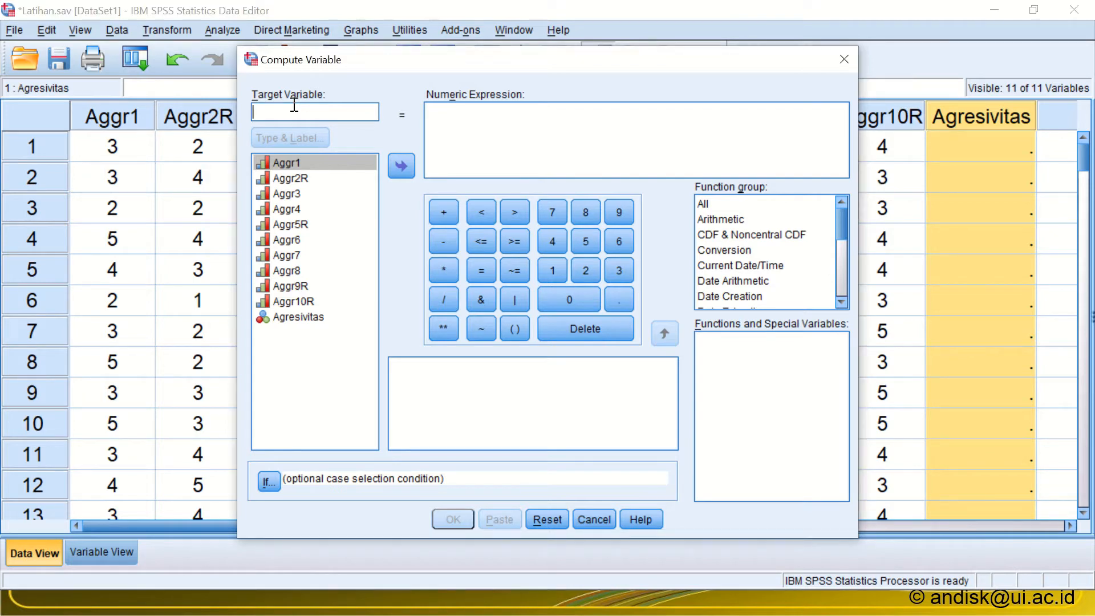
type("Aggr")
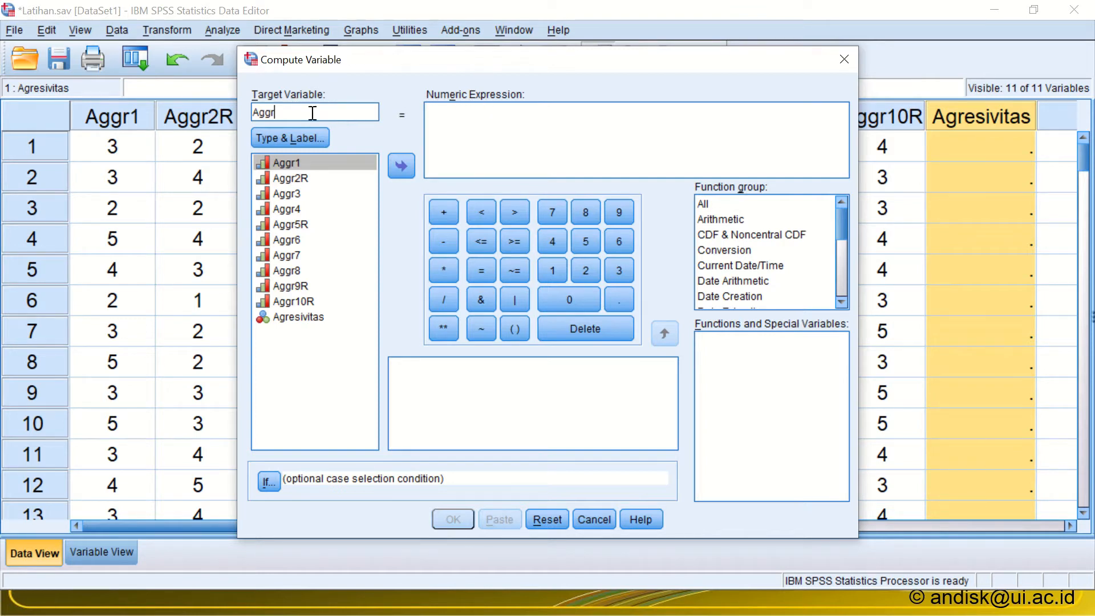
left_click_drag(312, 114, 248, 113)
Step: Begin the numeric expression with Aggr1 + Aggr2R, followed by another plus sign
left_click(265, 162)
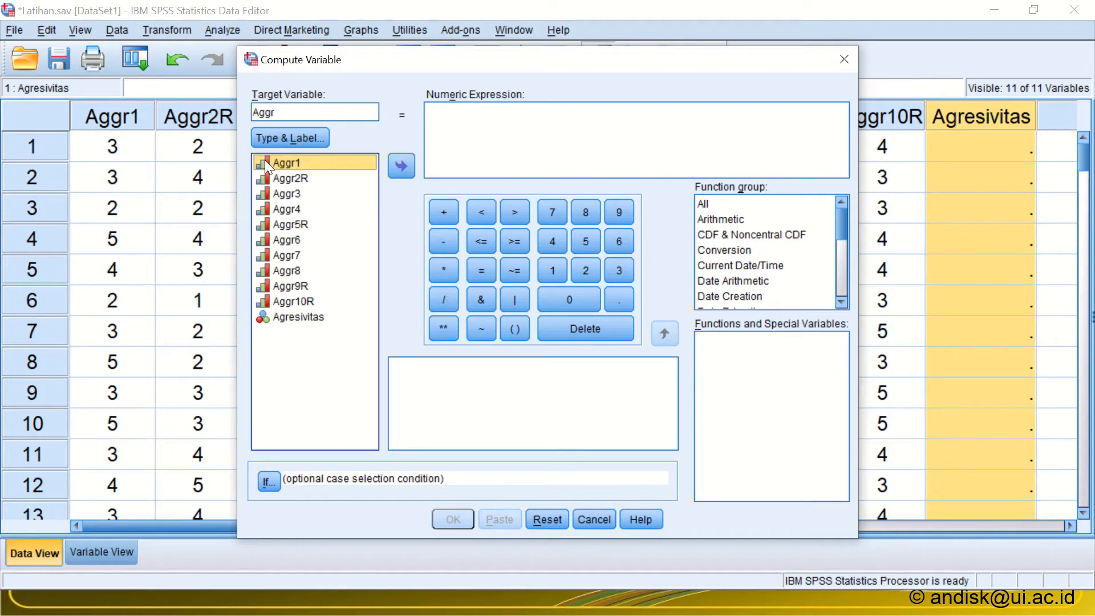
left_click(400, 166)
left_click(444, 212)
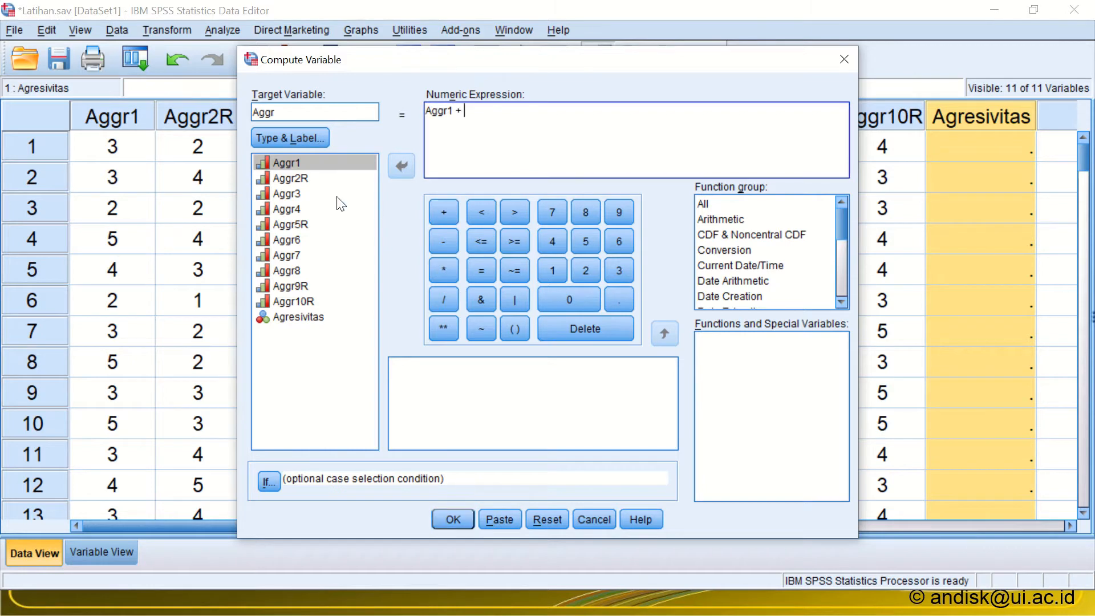
left_click(334, 177)
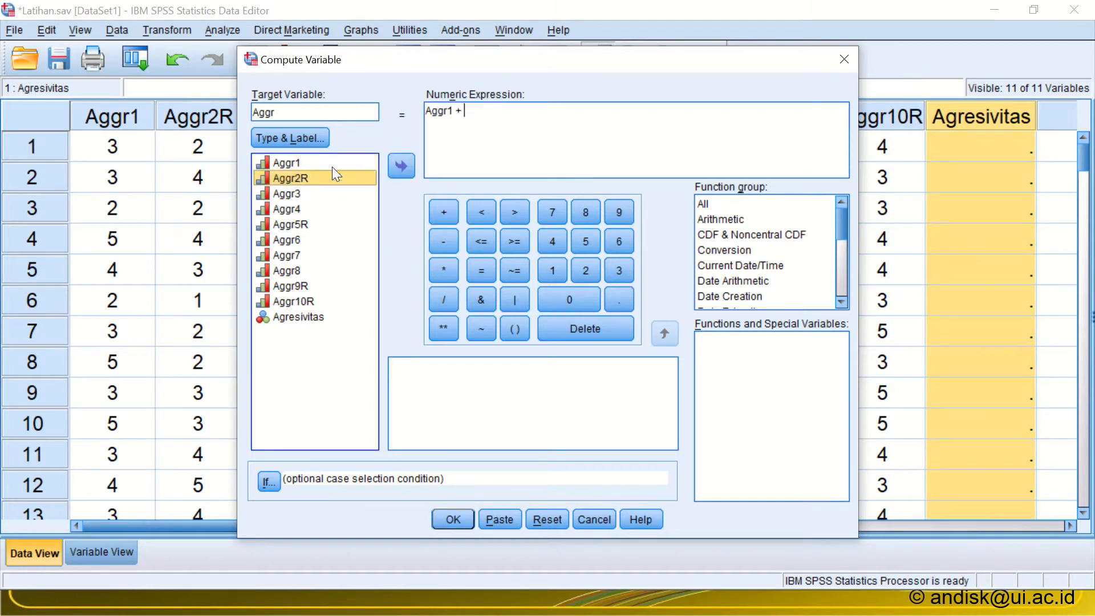
left_click(404, 168)
left_click(452, 215)
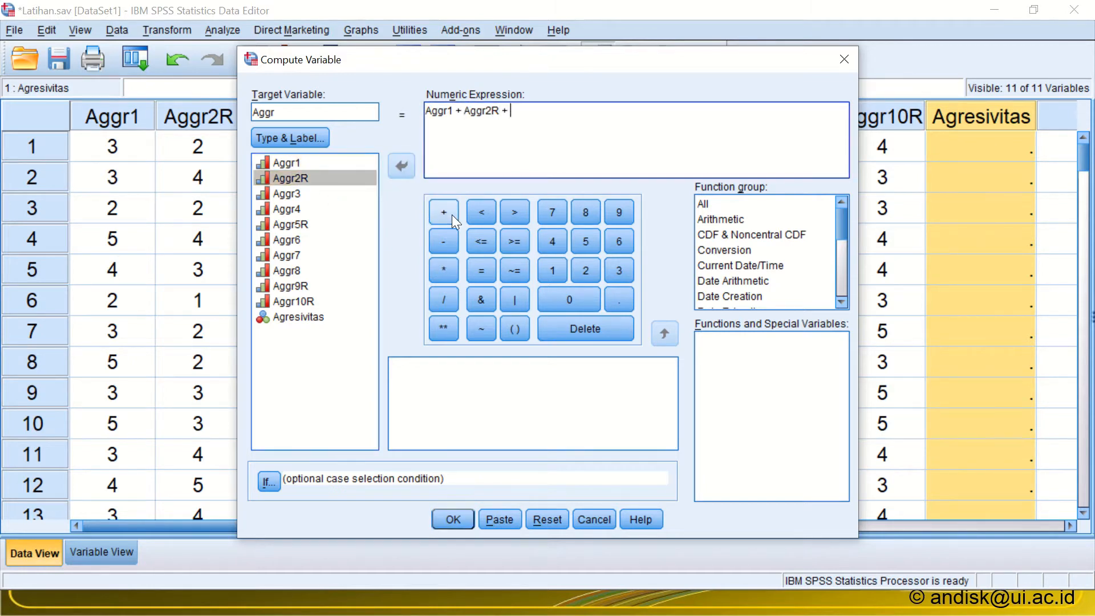
Step: Extend the sum in the numeric expression with Aggr3 + Aggr4 and a trailing plus sign
left_click(287, 193)
left_click(404, 166)
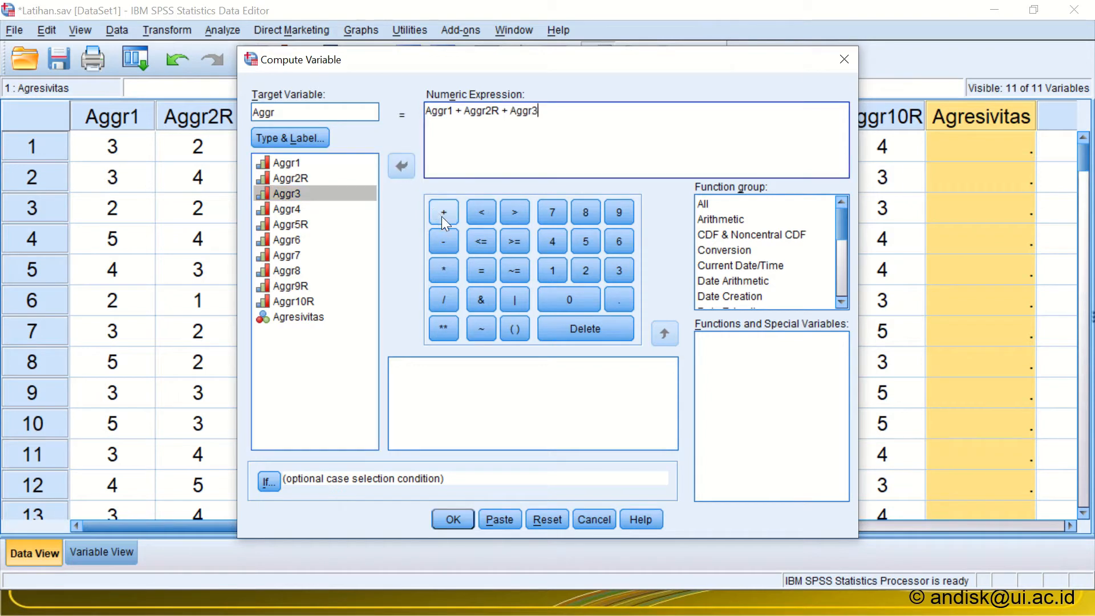
left_click(443, 215)
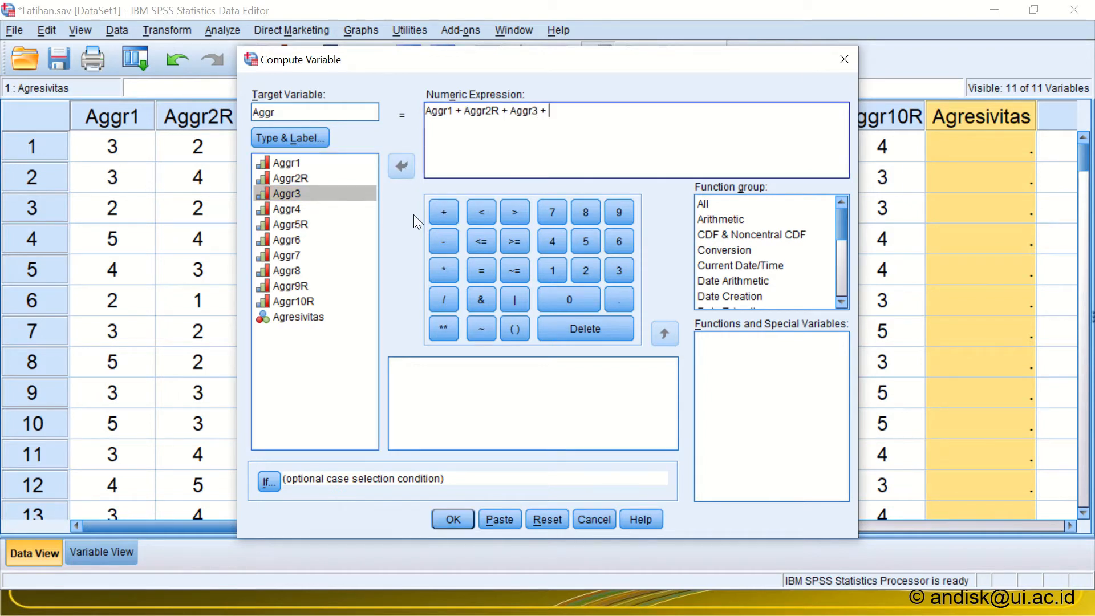
left_click(293, 210)
left_click(402, 167)
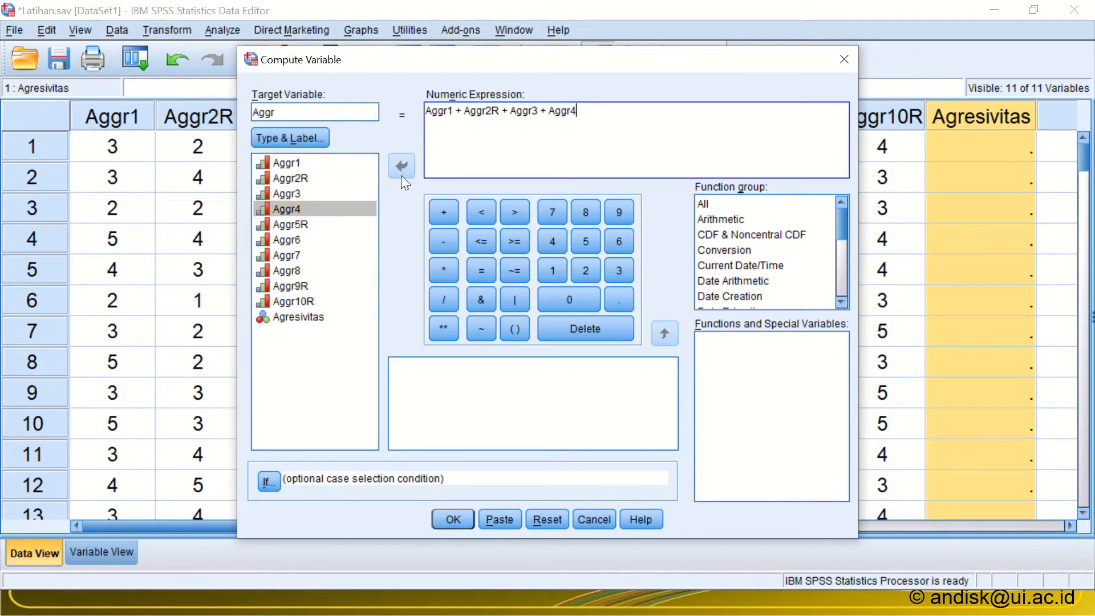
left_click(443, 212)
Step: Continue the sum in the numeric expression with Aggr5R + Aggr6 and a trailing plus sign
double_click(266, 224)
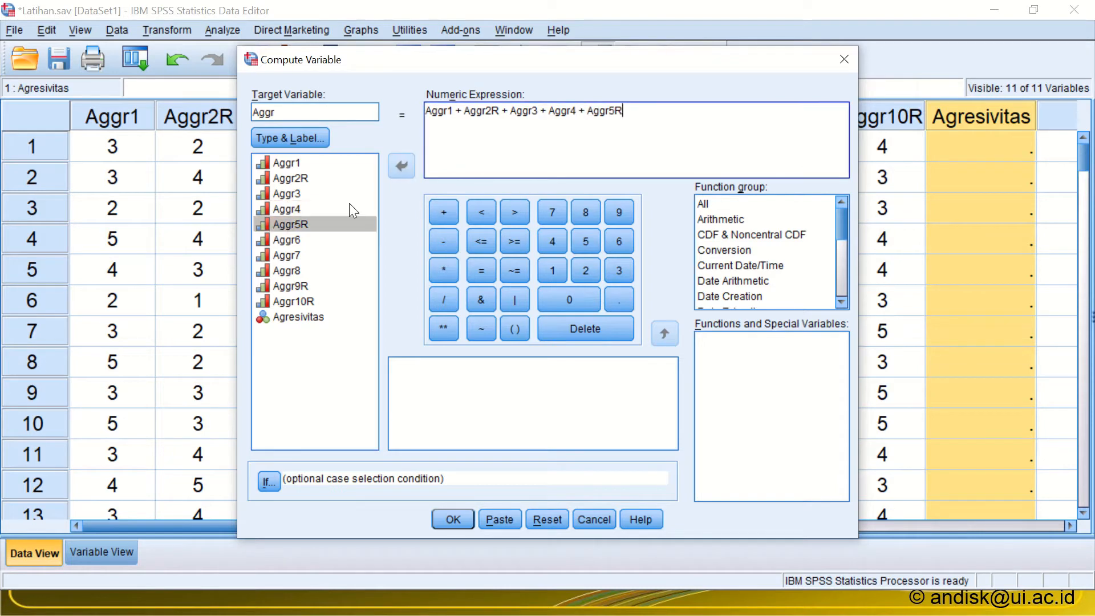
left_click(454, 212)
double_click(281, 240)
left_click(436, 213)
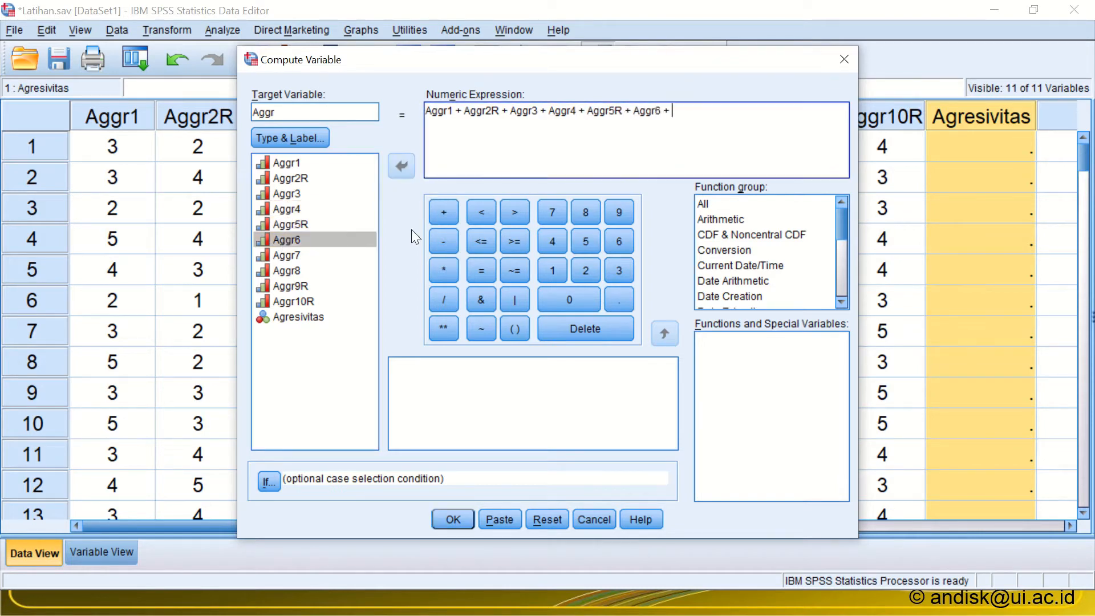
Step: Add the remaining items Aggr7, Aggr8, Aggr9R and Aggr10R to the numeric expression
left_click(291, 255)
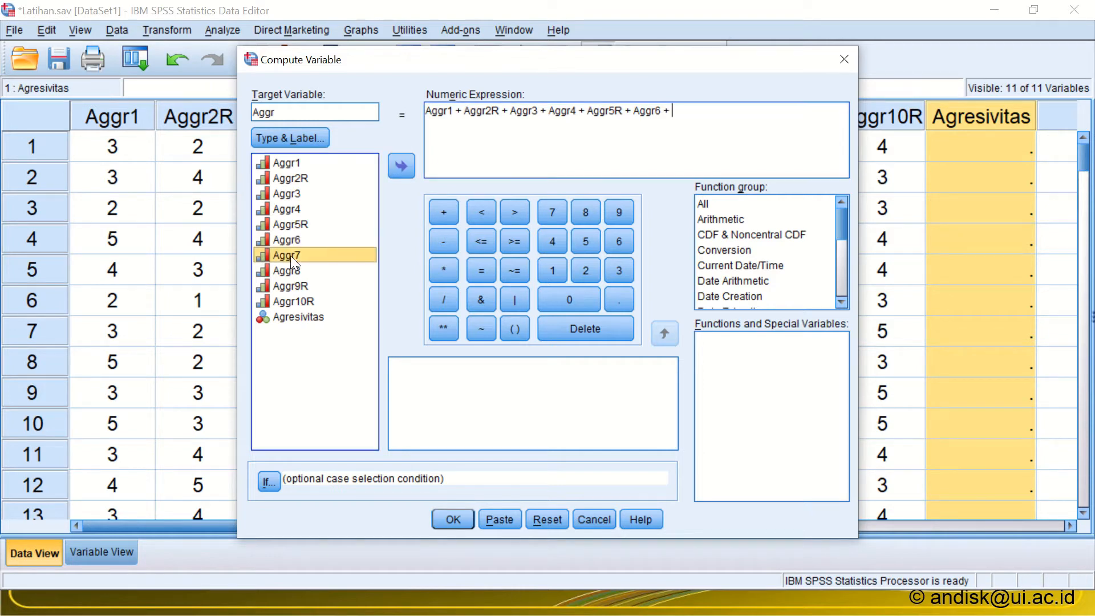
left_click(297, 302)
double_click(288, 256)
double_click(288, 272)
double_click(290, 287)
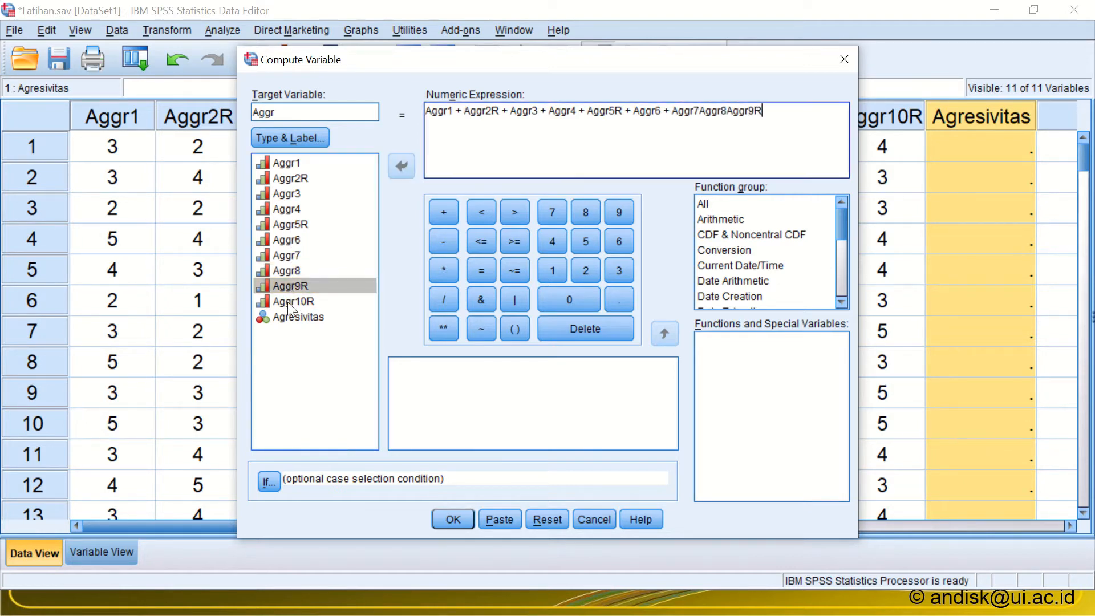
double_click(288, 302)
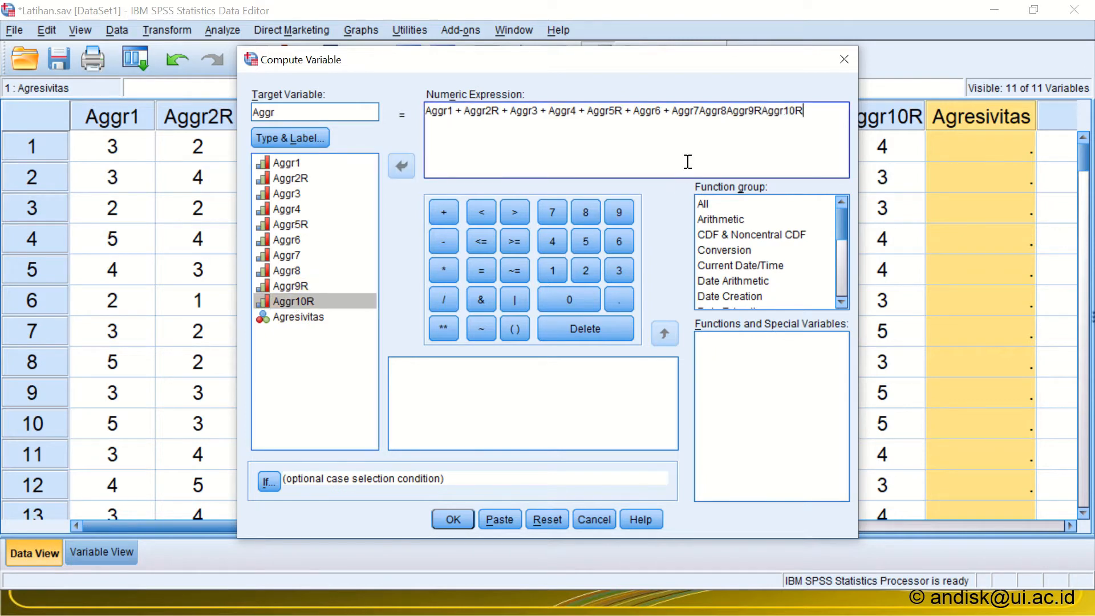
Step: Insert plus signs between Aggr7, Aggr8, Aggr9R and Aggr10R in the numeric expression and run the computation
left_click(701, 112)
left_click(443, 213)
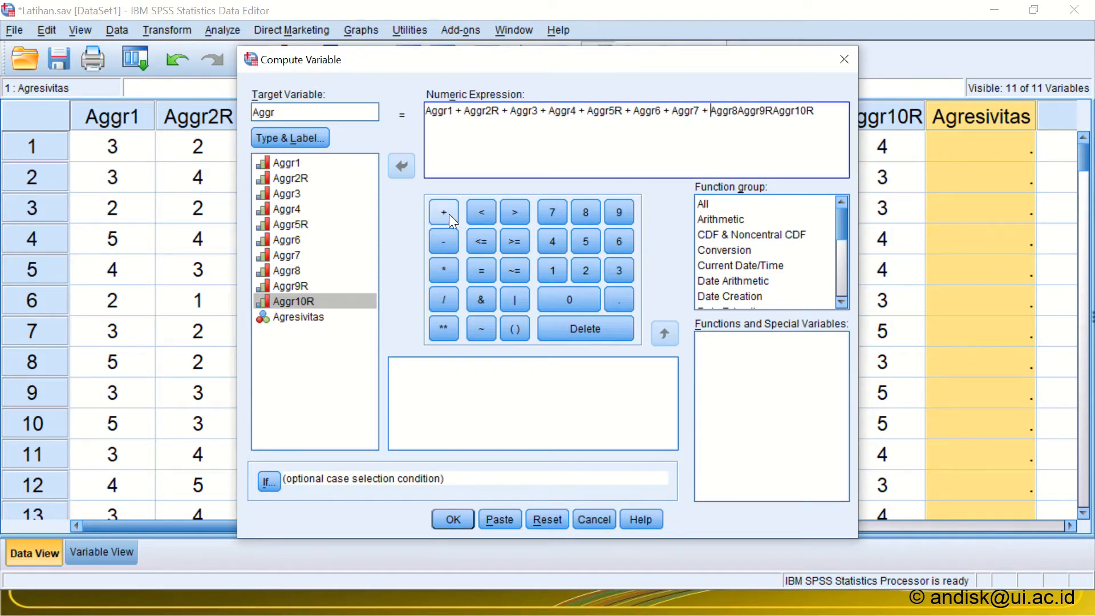
key("Right")
key("Right")
key("Right")
key("Right")
key("Right")
left_click(444, 213)
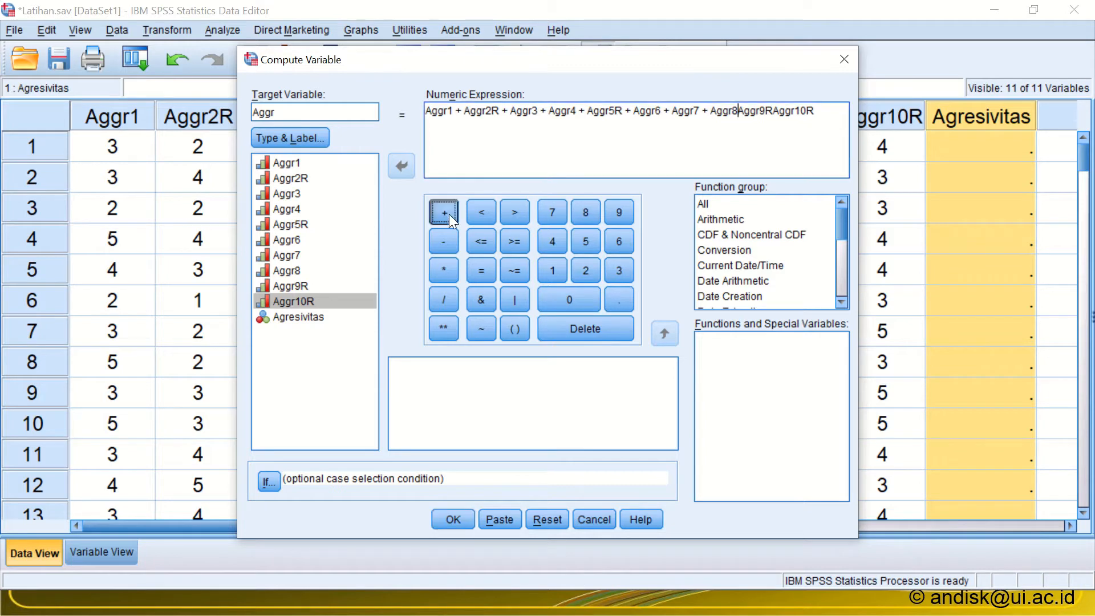
key("Right")
key("Right")
key("Right")
key("Right")
key("Right")
key("Right")
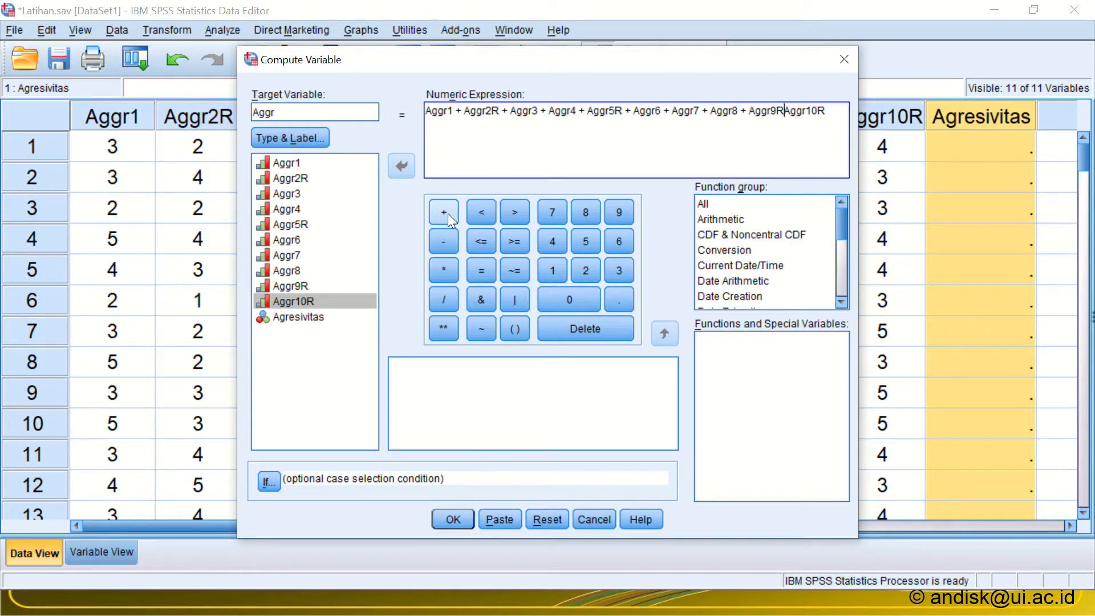
left_click(447, 213)
left_click(452, 515)
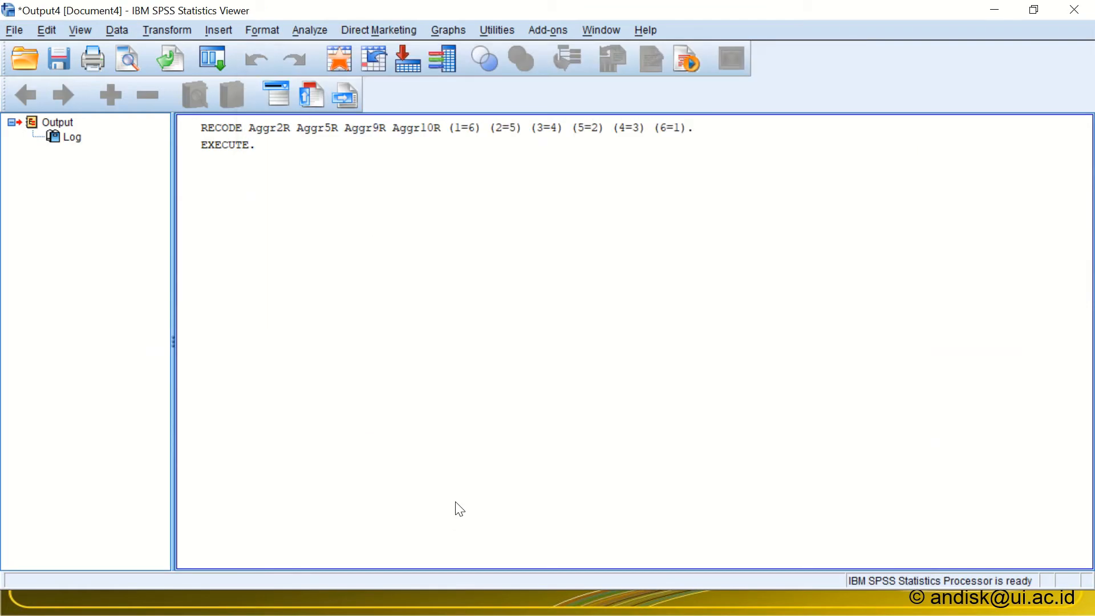
Step: Return to the Data Editor and examine the computed scores in the new Aggr column
key("alt+Tab")
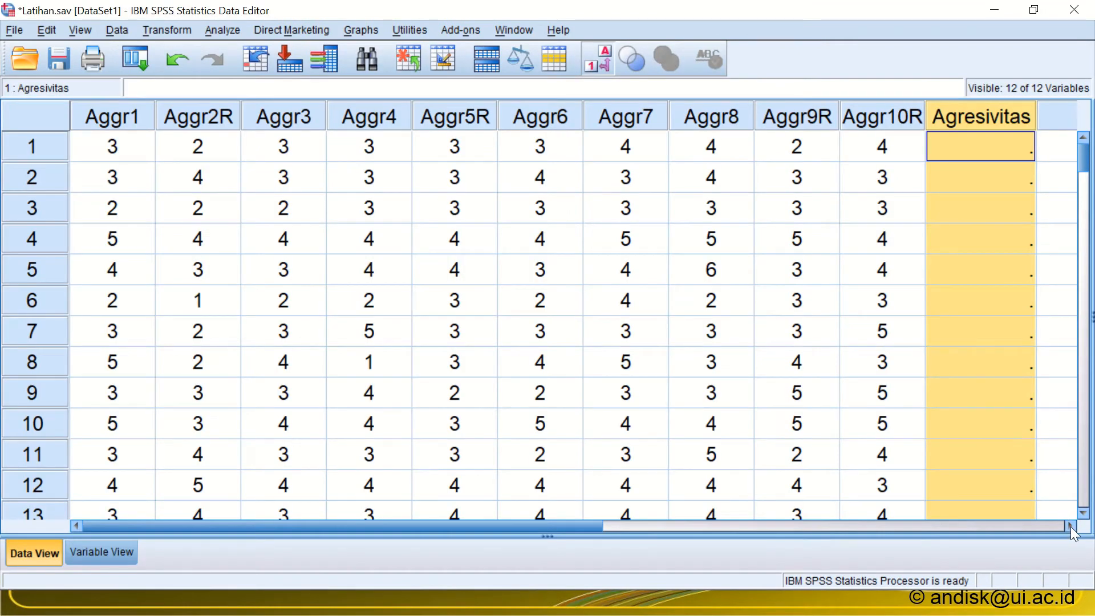
left_click(1072, 526)
left_click(1072, 526)
left_click(967, 118)
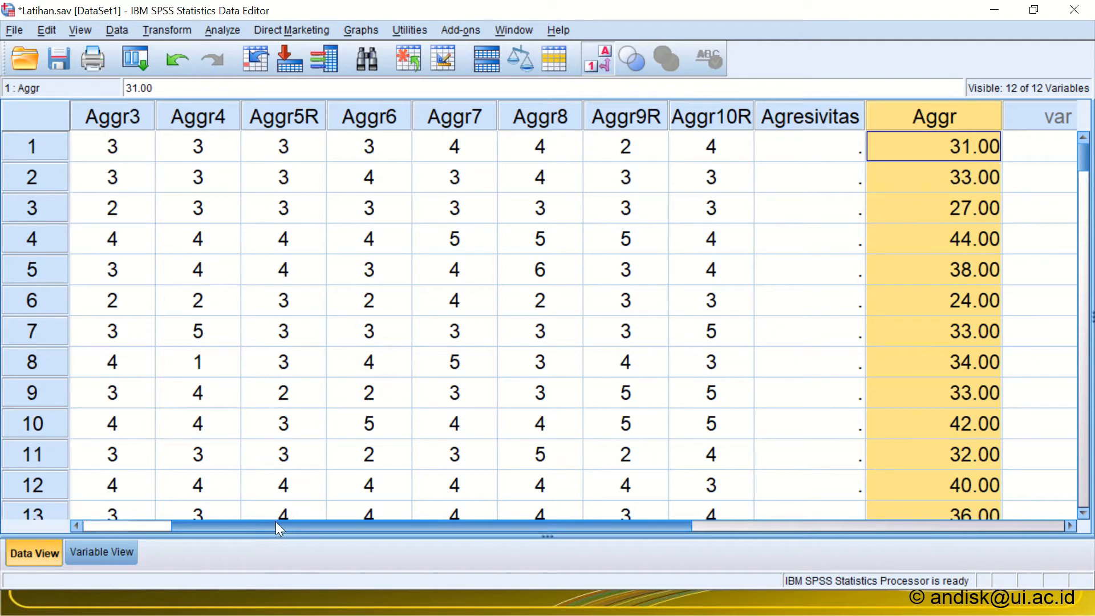
left_click_drag(276, 521, 190, 513)
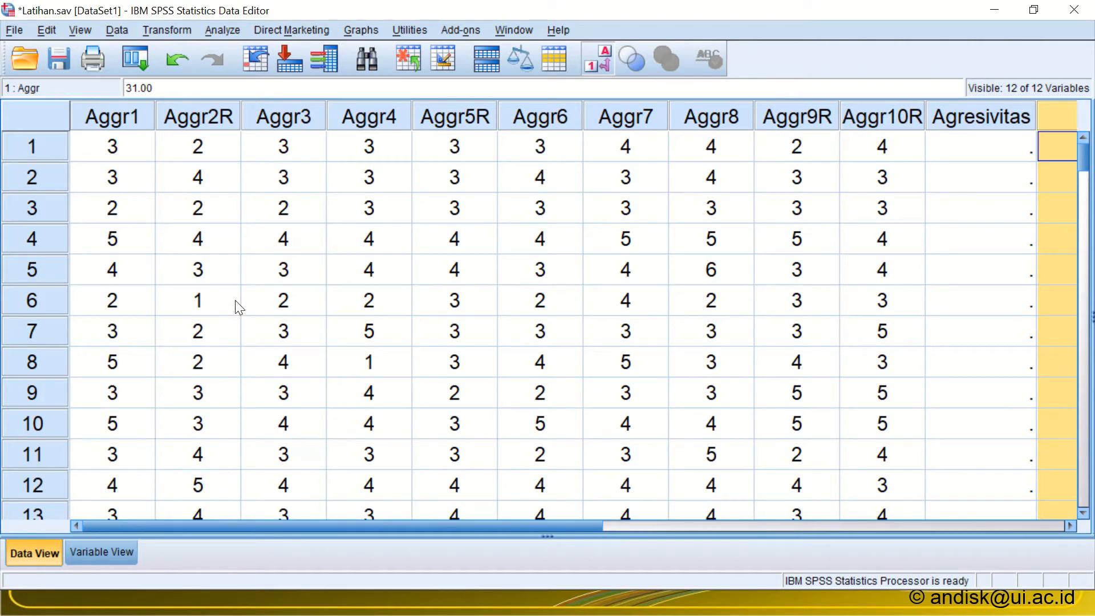
Step: Copy the ten item names Aggr1 through Aggr10R from Variable View into a blank Notepad document
left_click(104, 552)
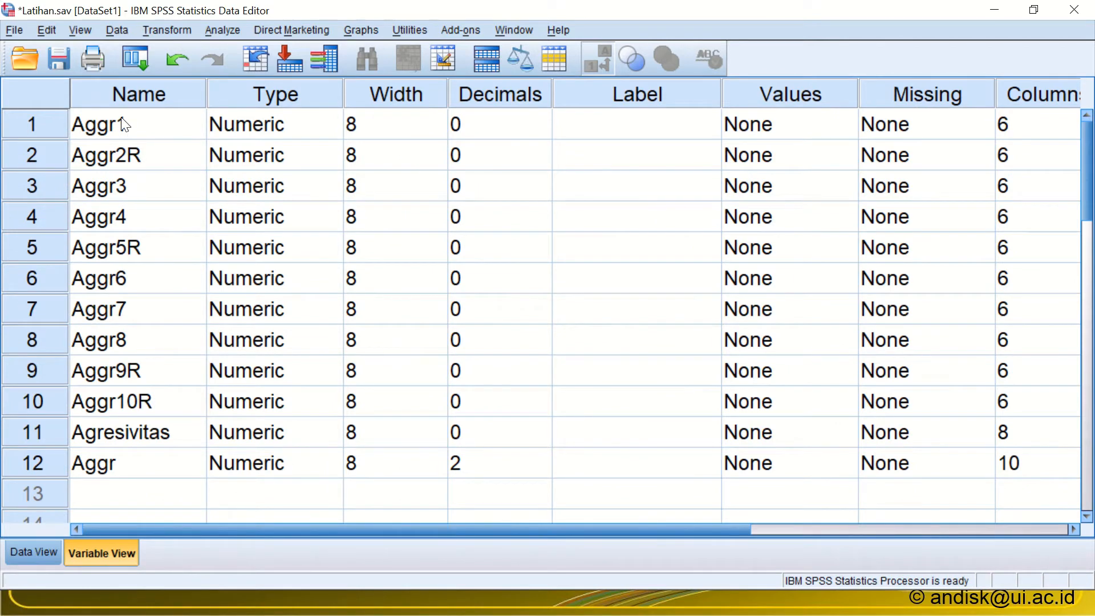
left_click_drag(121, 118, 115, 398)
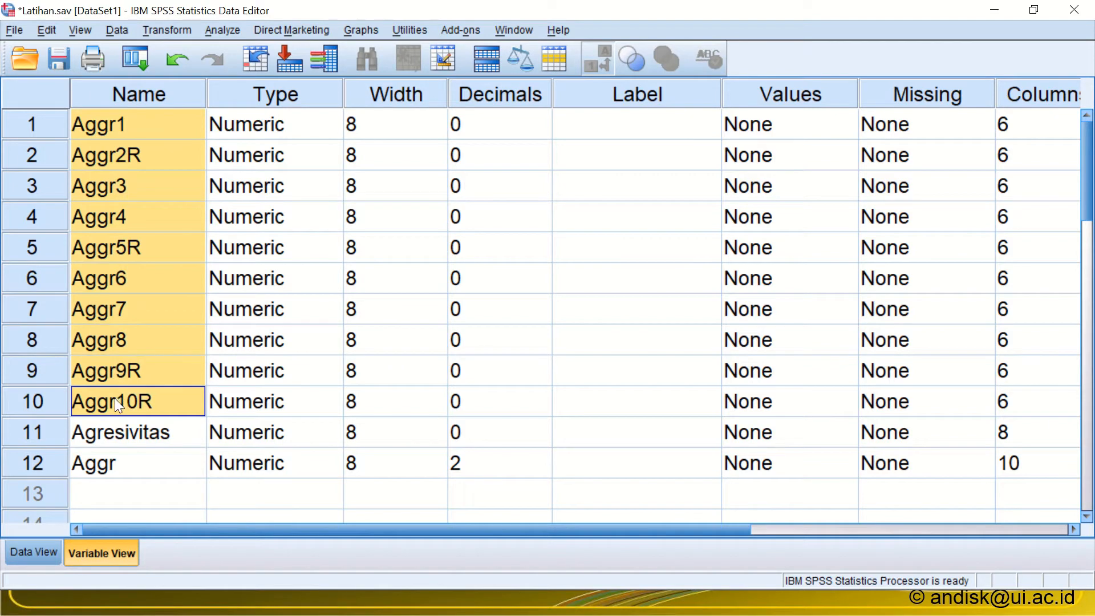
right_click(115, 338)
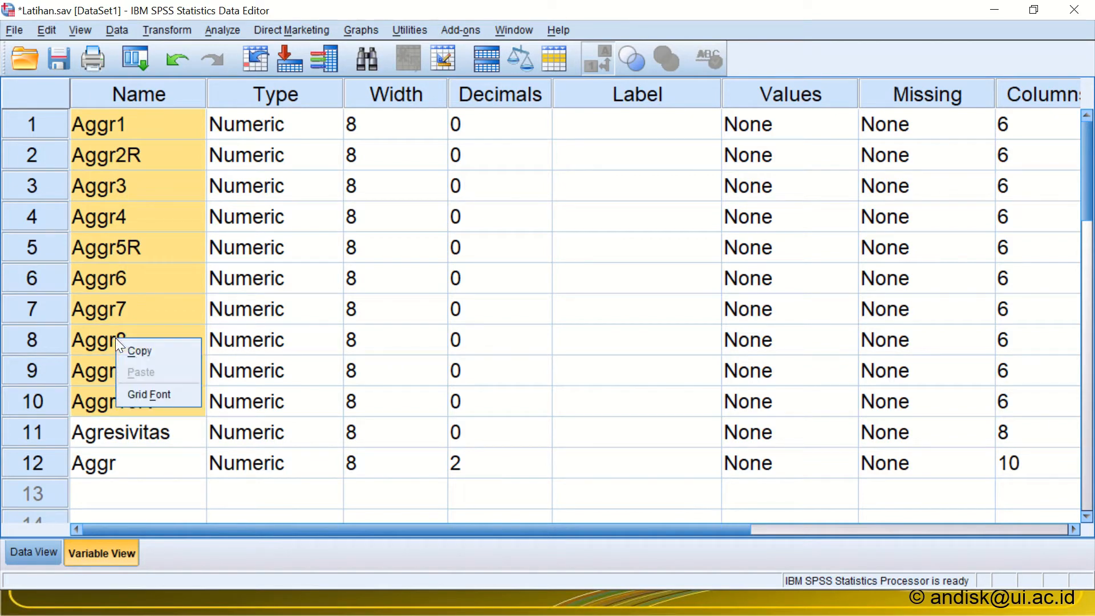
left_click(138, 358)
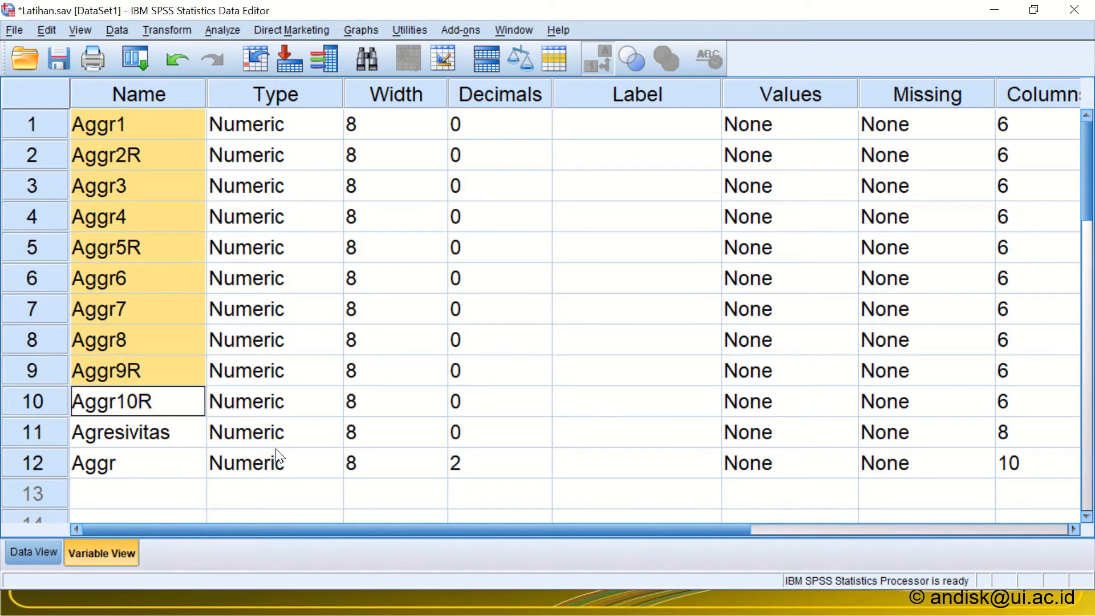
key("super")
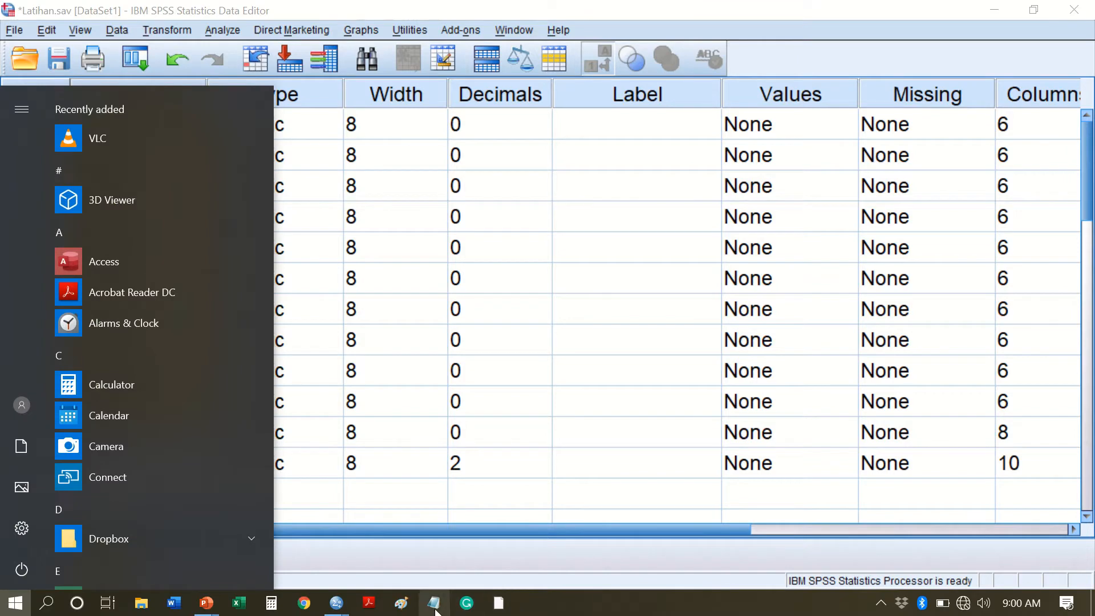
left_click(434, 608)
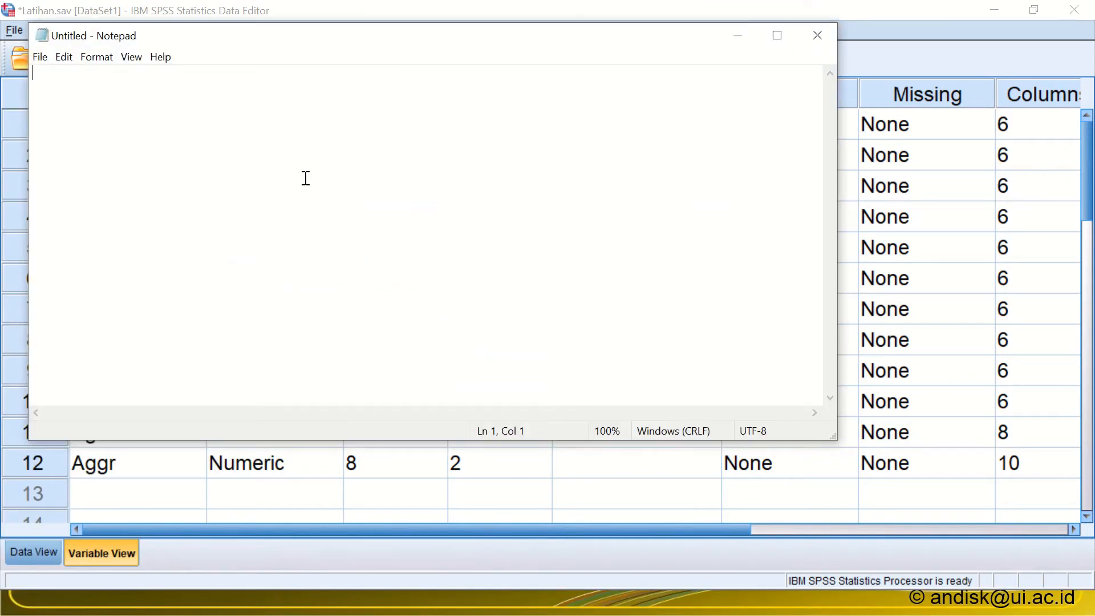
key("ctrl+v")
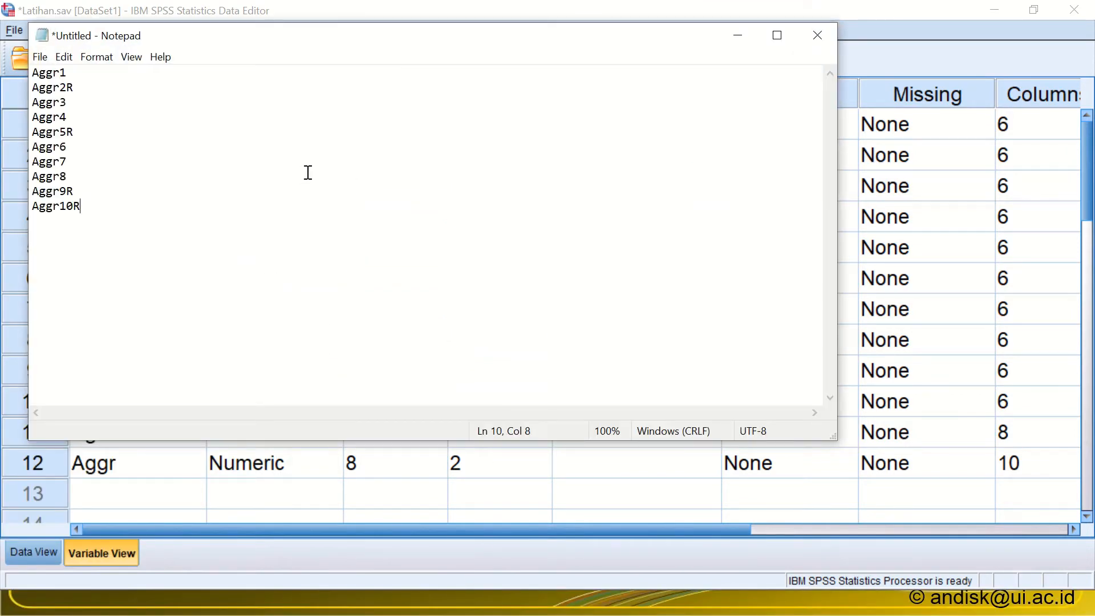
Step: Append a plus sign to every item name from Aggr1 through Aggr9R, leaving Aggr10R without one
left_click(132, 69)
type("+")
key("Down")
type("+")
key("Down")
type("+")
key("Down")
type("+")
key("Down")
type("+")
key("Right")
type("+")
key("Right")
key("Left")
key("BackSpace")
left_click(77, 150)
type("+")
left_click(96, 166)
type("+")
key("Down")
type("+")
key("Down")
type("+")
key("Down")
Step: Copy the whole ten-line sum from Aggr1+ through Aggr10R in Notepad
key("shift+Up")
key("shift+Up")
key("shift+Up")
key("shift+Up")
key("shift+Up")
key("shift+Up")
key("shift+Up")
key("shift+Up")
key("shift+Up")
key("shift+Home")
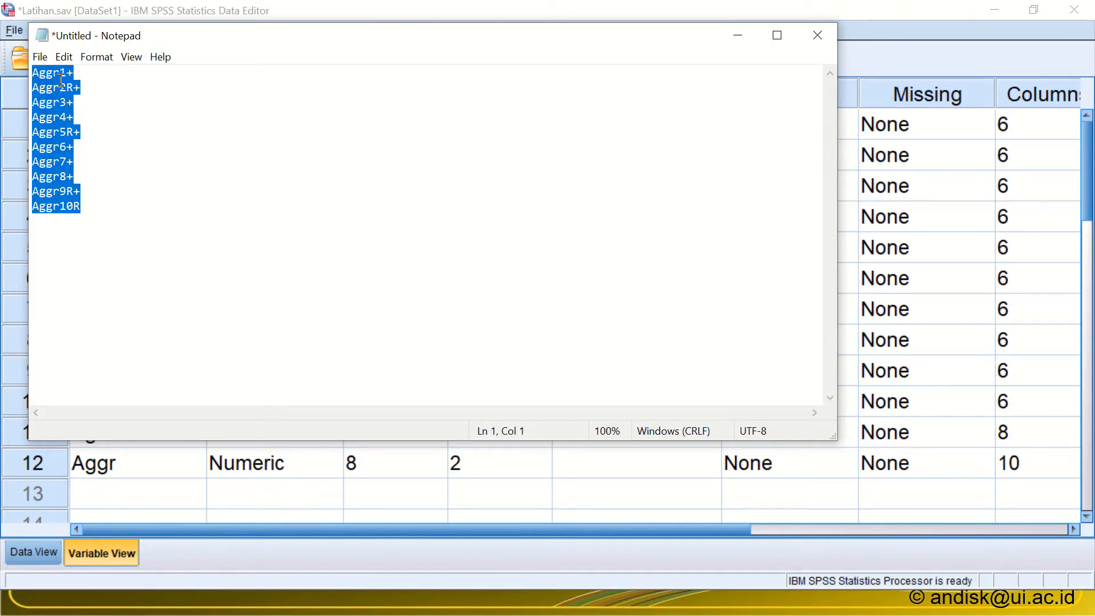
left_click(64, 57)
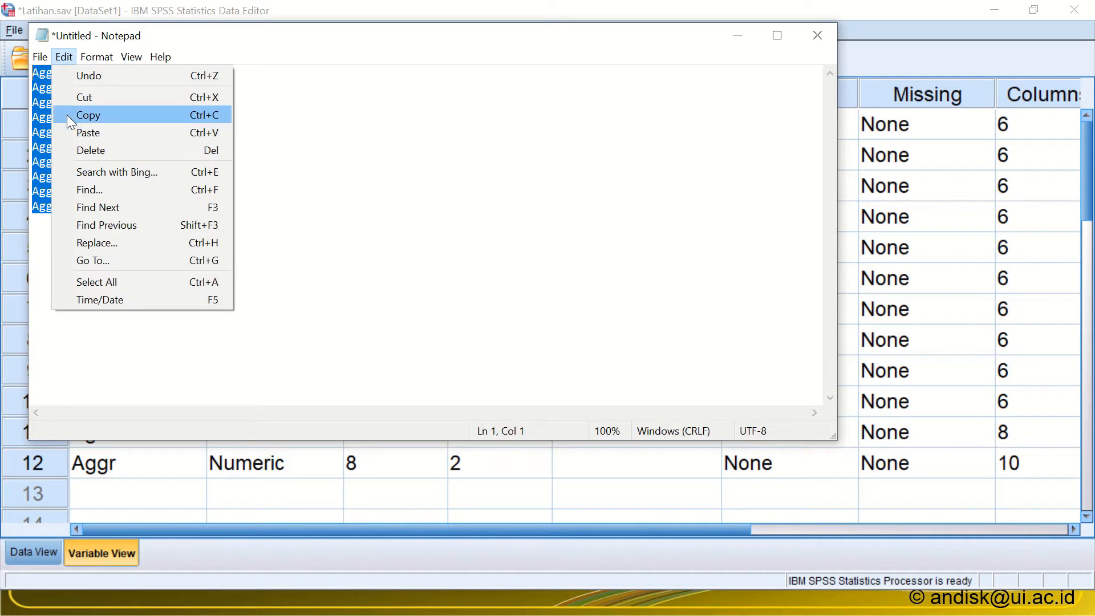
left_click(67, 114)
Step: Switch back to SPSS, show the data in Data View and select the Agresivitas column
left_click(290, 497)
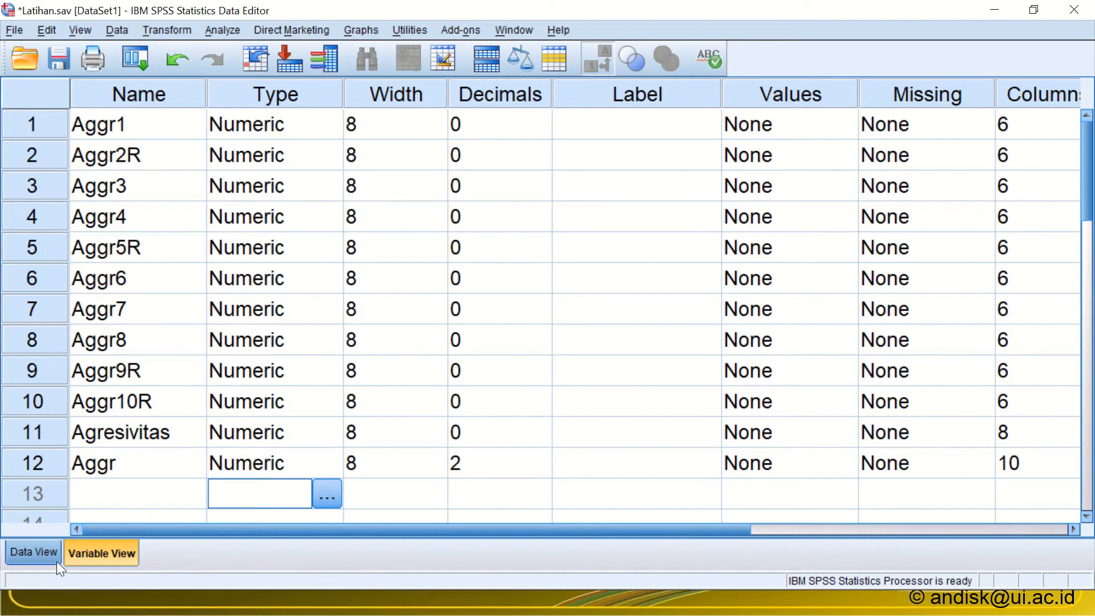
left_click(12, 550)
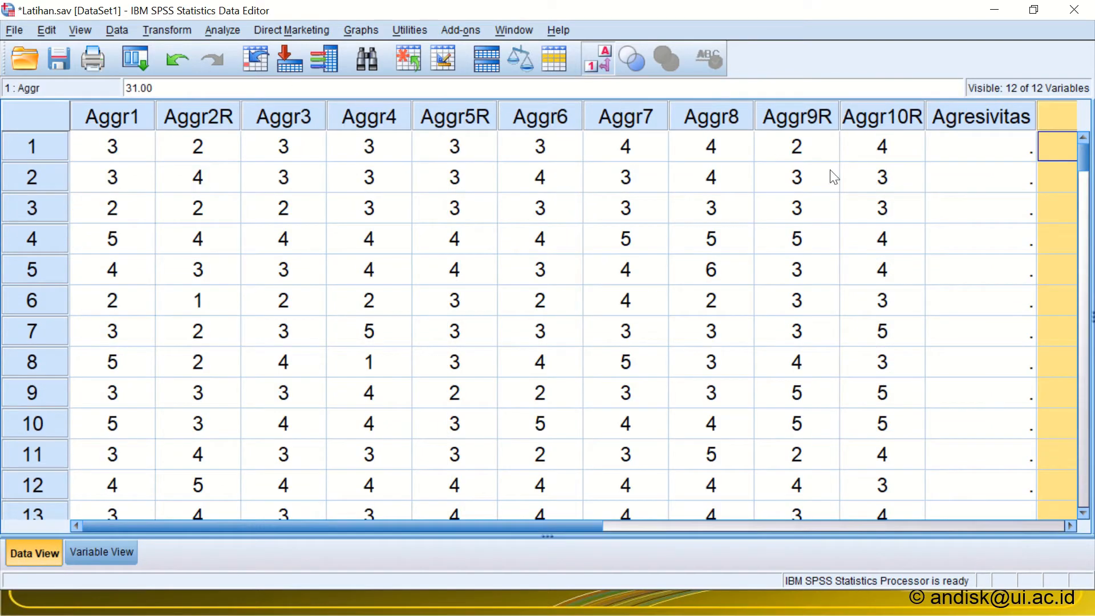
left_click(998, 120)
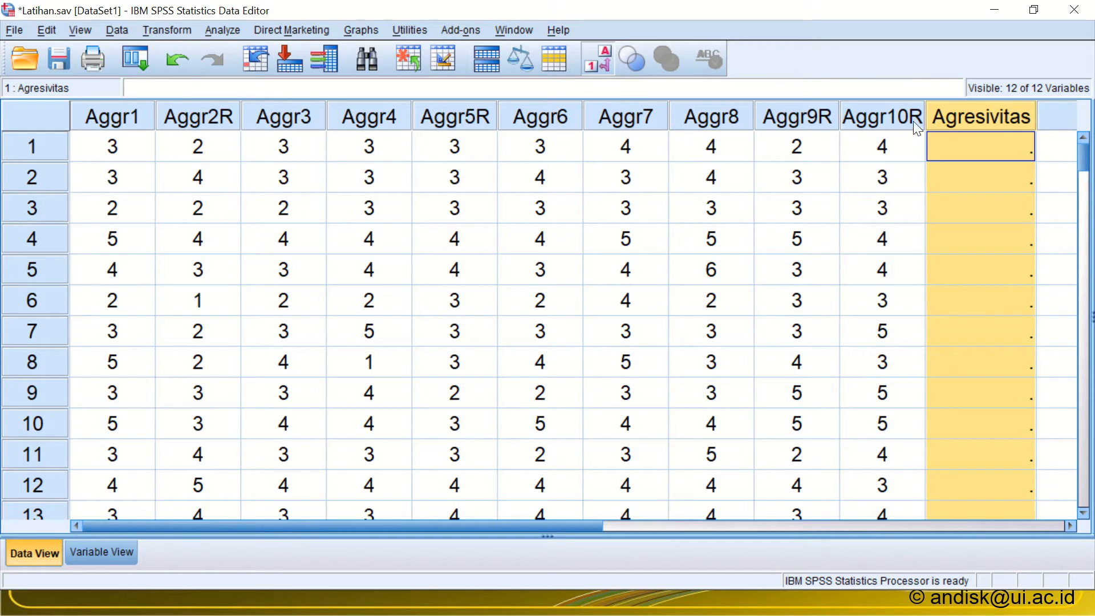
left_click(173, 29)
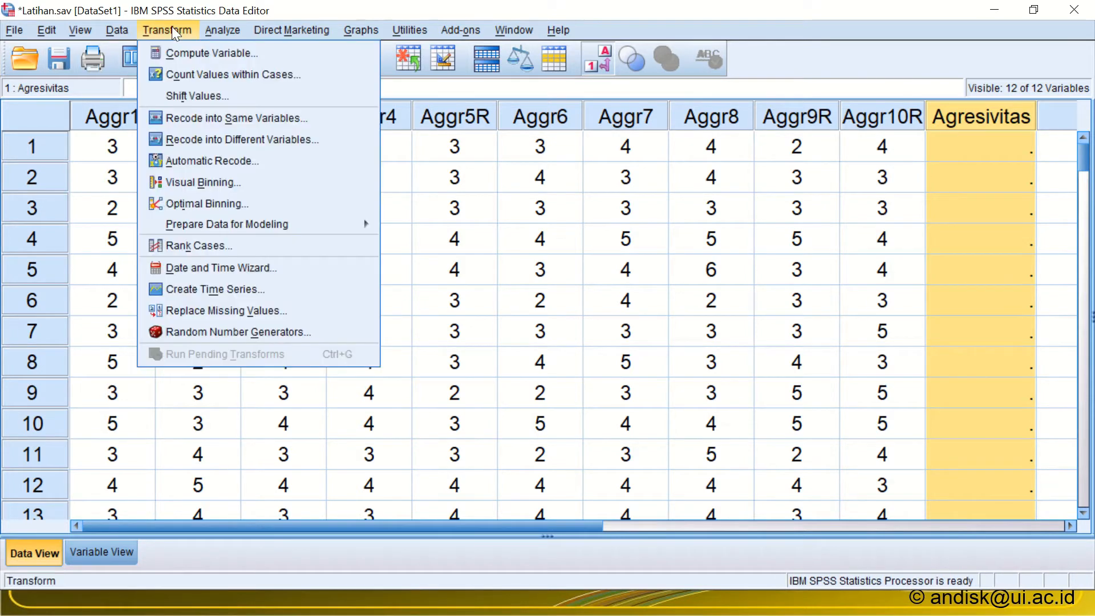
left_click(175, 54)
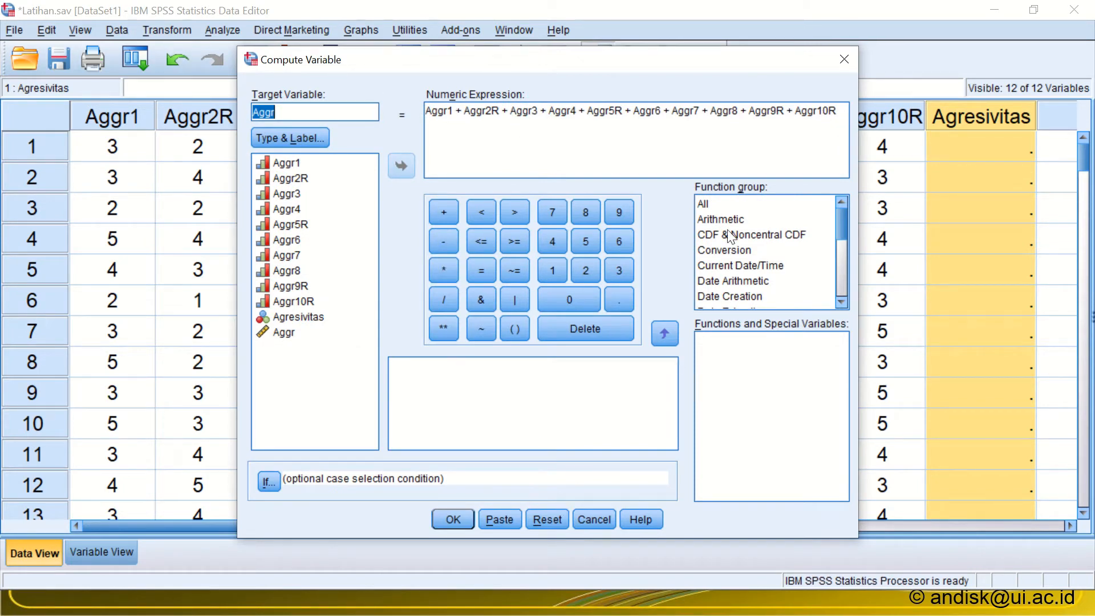
left_click(845, 60)
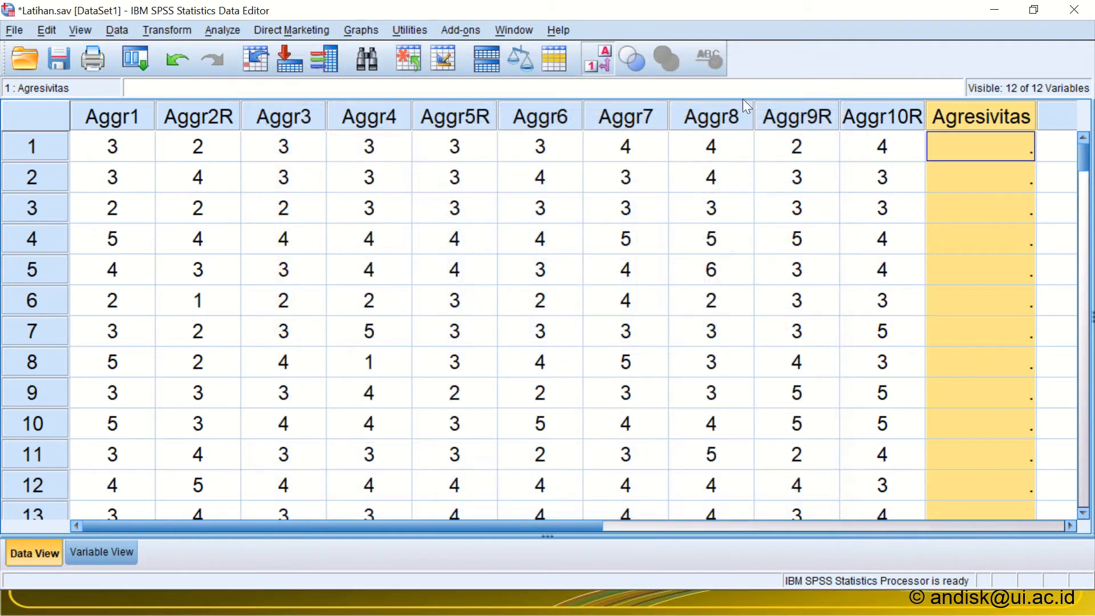
Step: Recall the Compute Variable dialog, clear its previous settings and enter Agresivitas as the target variable
left_click(138, 66)
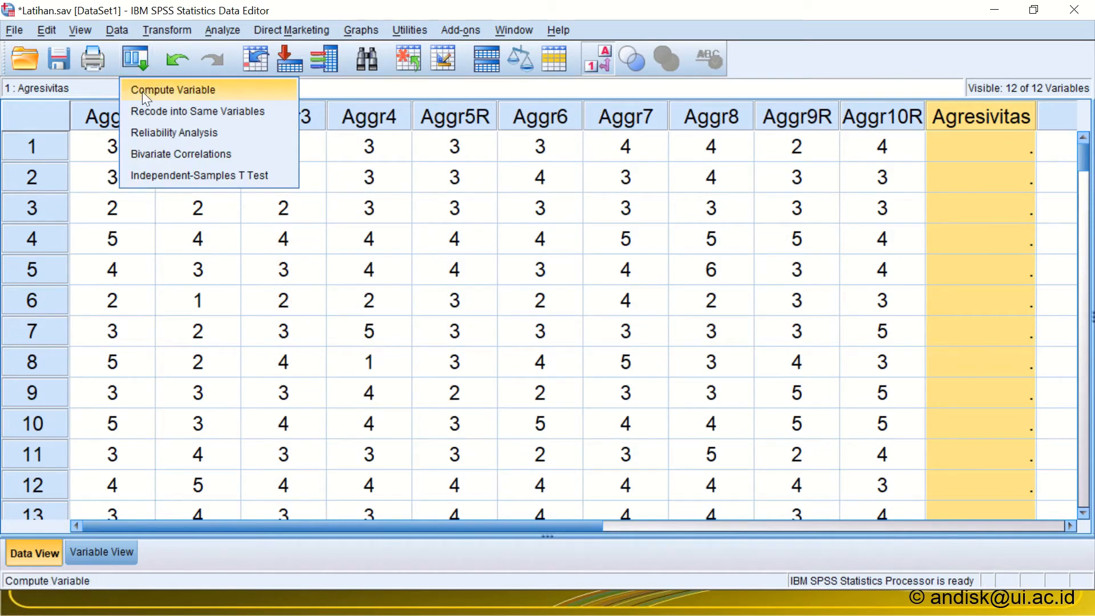
left_click(142, 92)
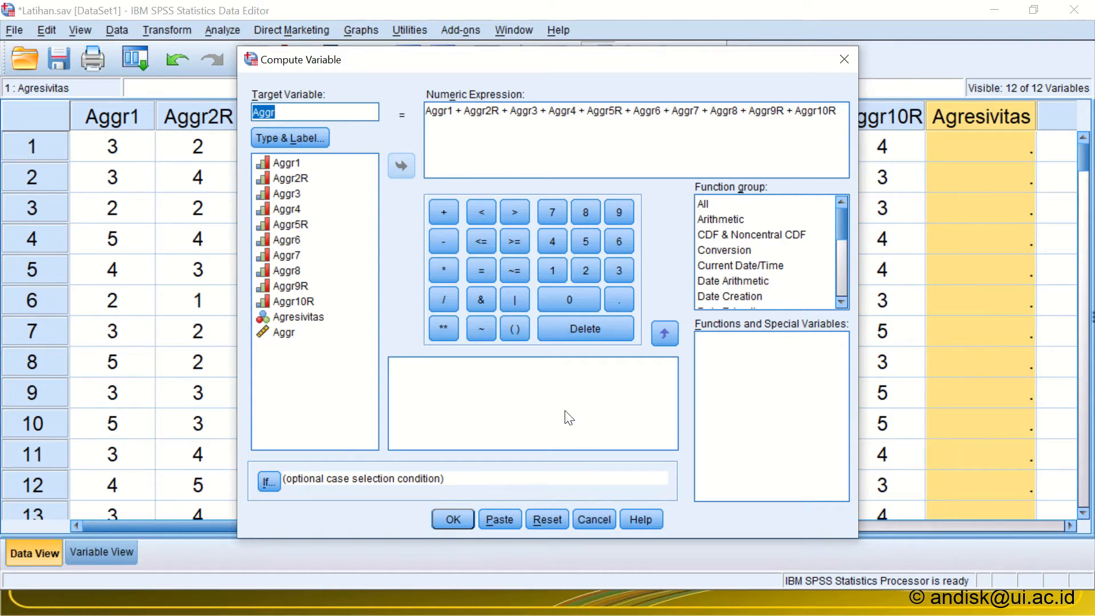
left_click(541, 519)
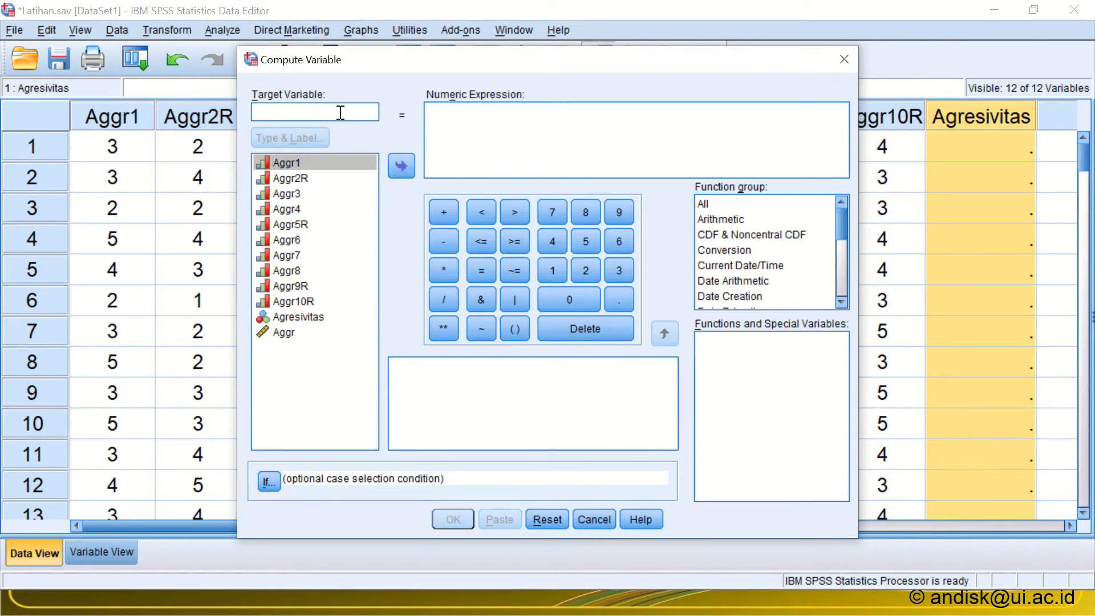
type("Agr")
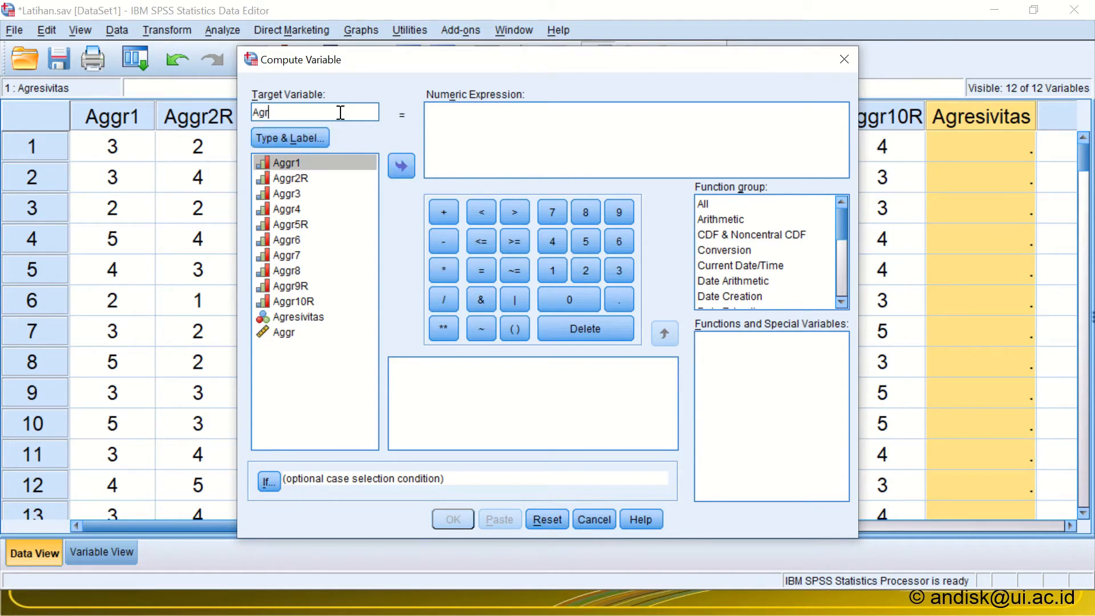
type("esivitas")
Step: Paste the copied sum of Aggr1 through Aggr10R as the numeric expression and run the computation, agreeing to change the existing Agresivitas variable
left_click(473, 124)
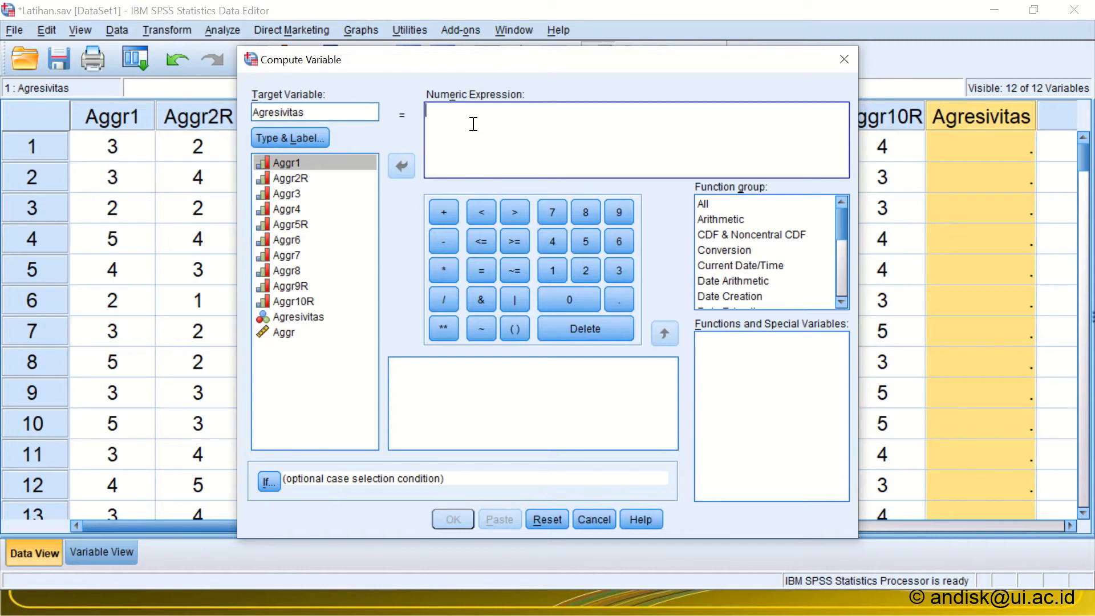
right_click(474, 124)
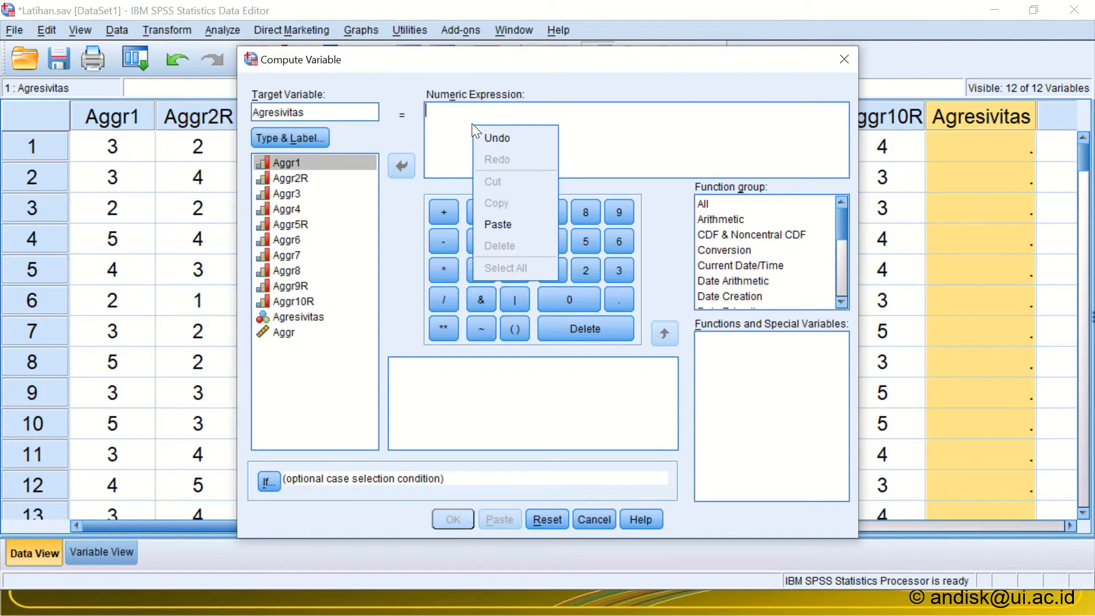
left_click(499, 223)
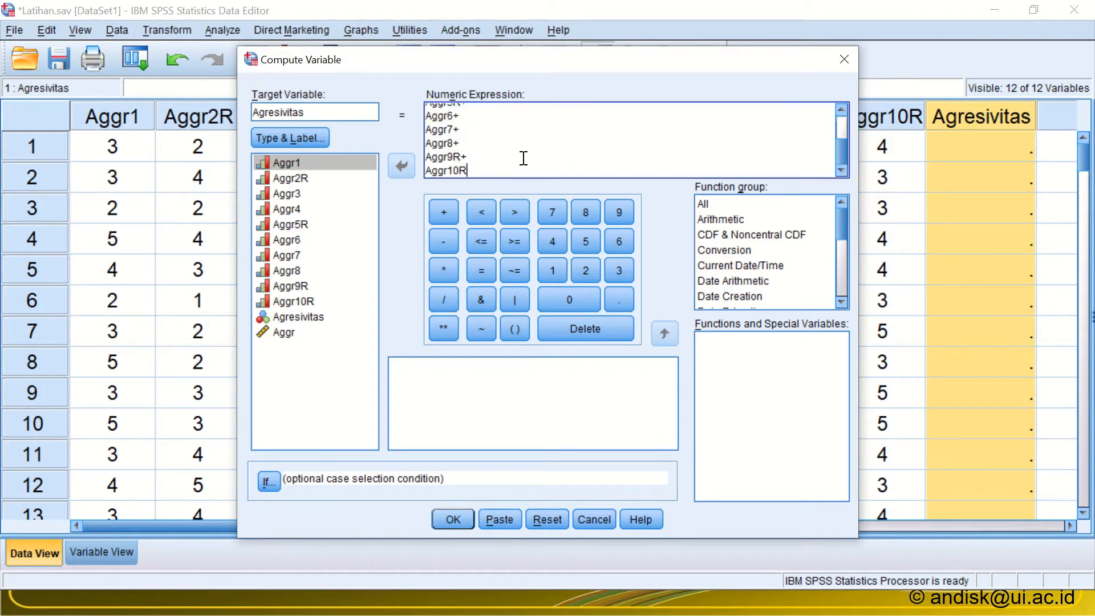
scroll(524, 158, "up", 2)
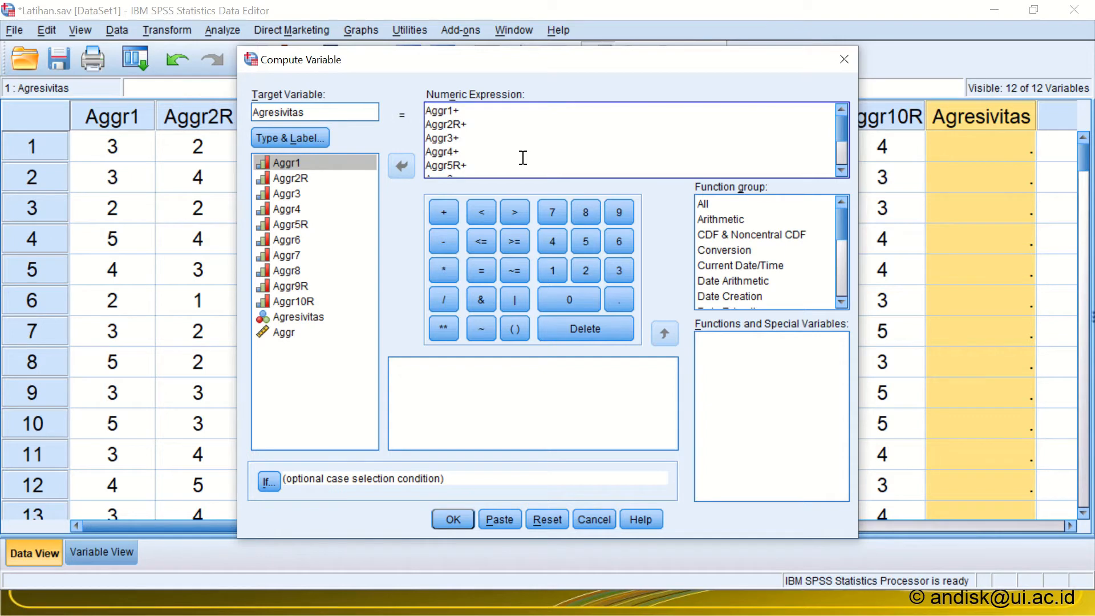
scroll(524, 158, "down", 2)
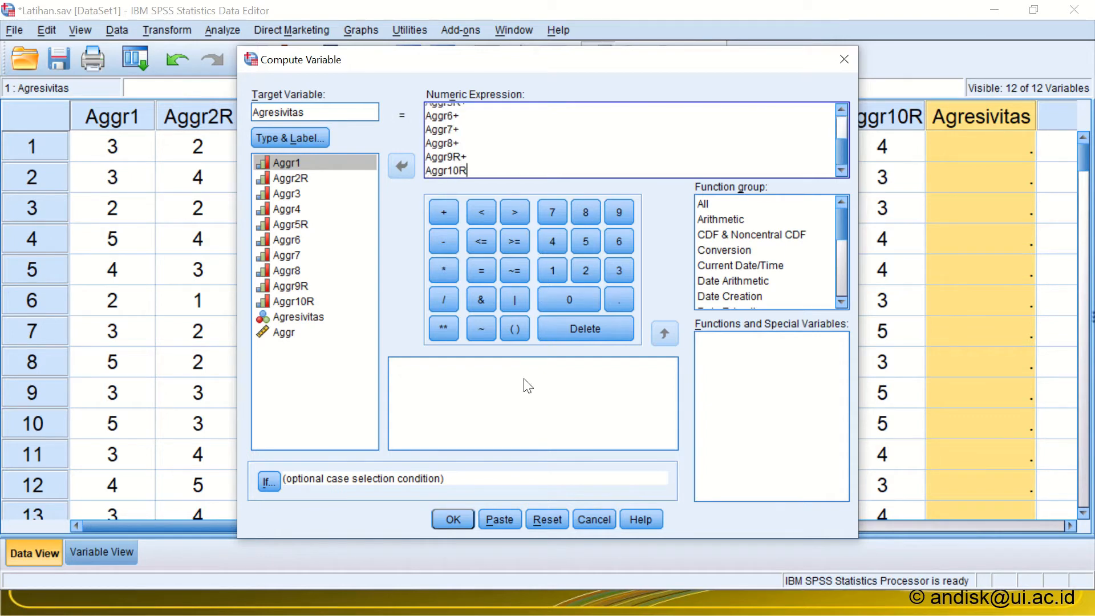
left_click(452, 519)
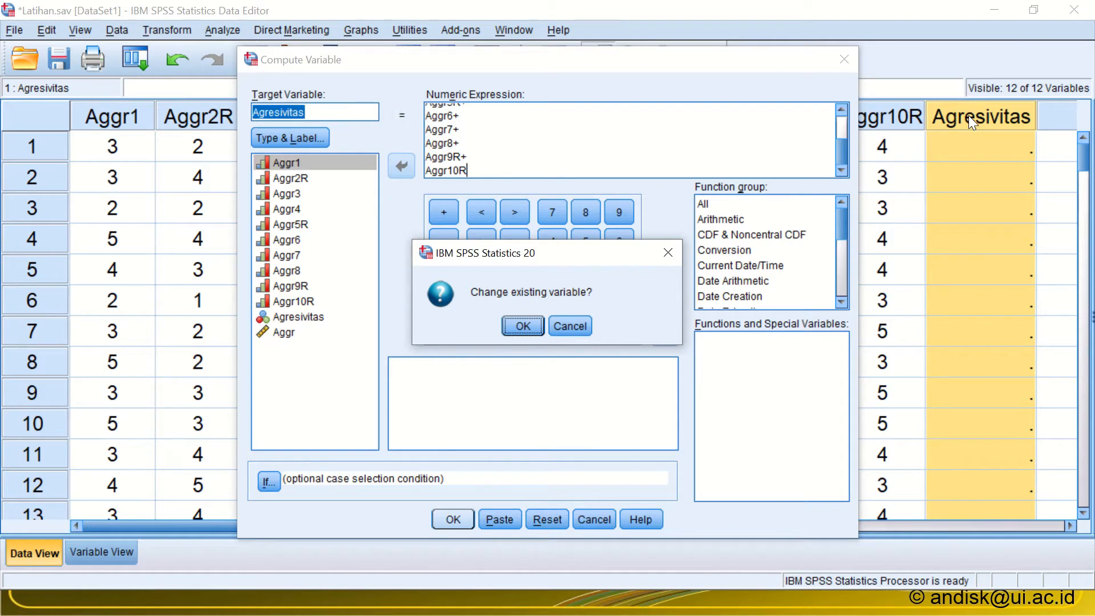
left_click(521, 327)
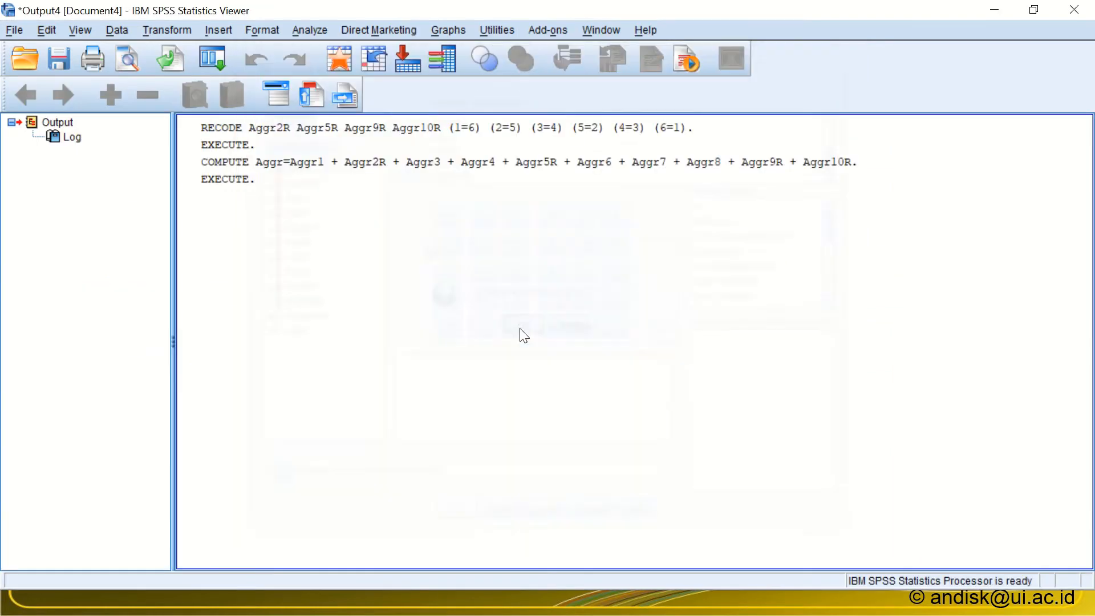
Step: Return to the Data Editor and compare the computed scores in the Agresivitas column with those in the Aggr column
key("alt+Tab")
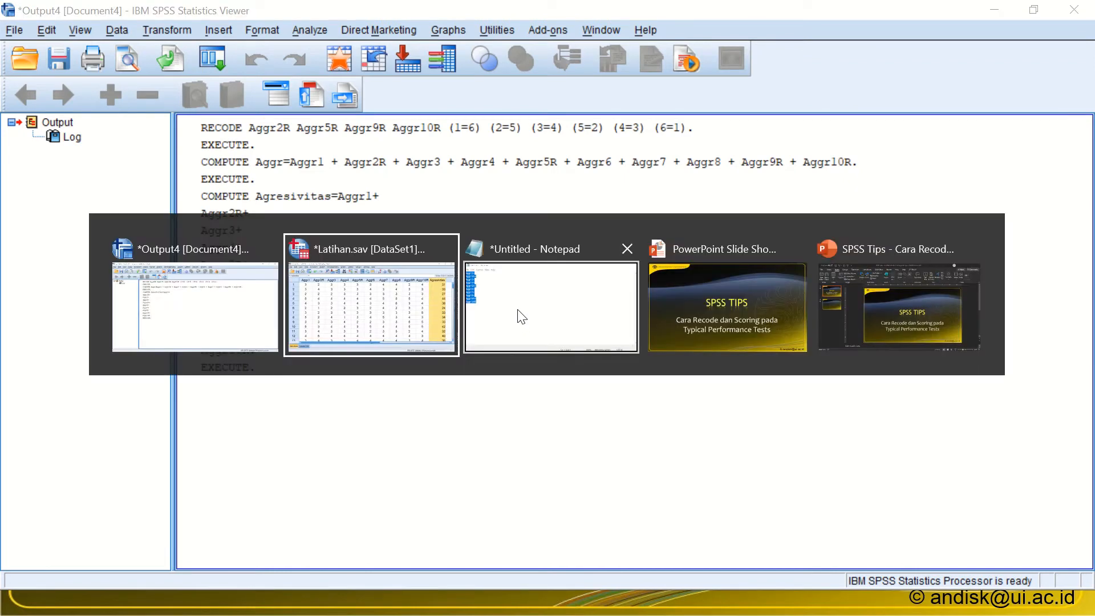
left_click(979, 137)
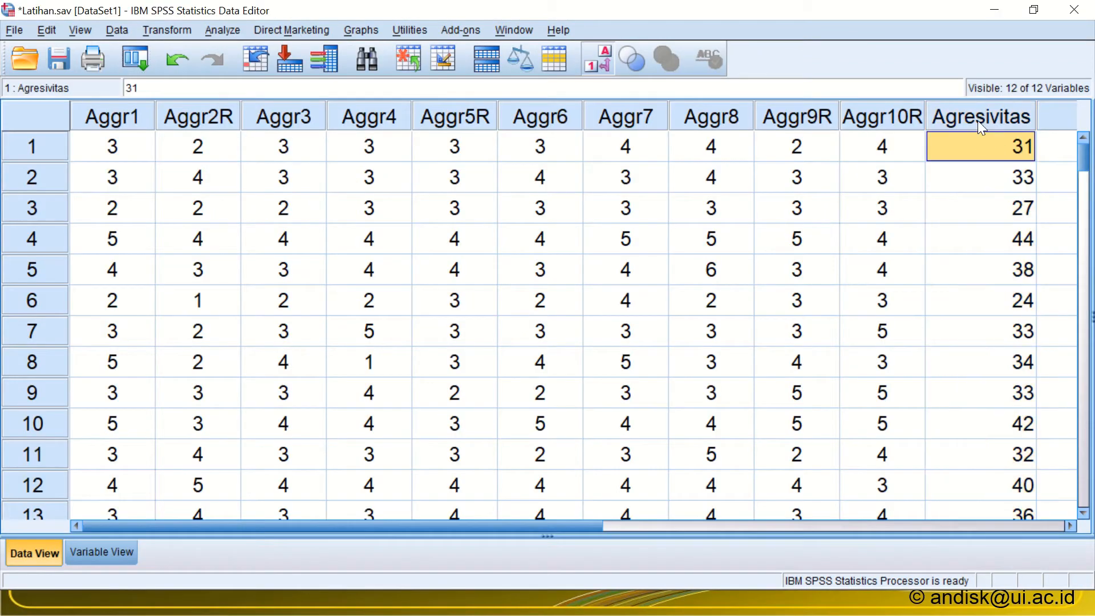
left_click(978, 118)
left_click(1067, 524)
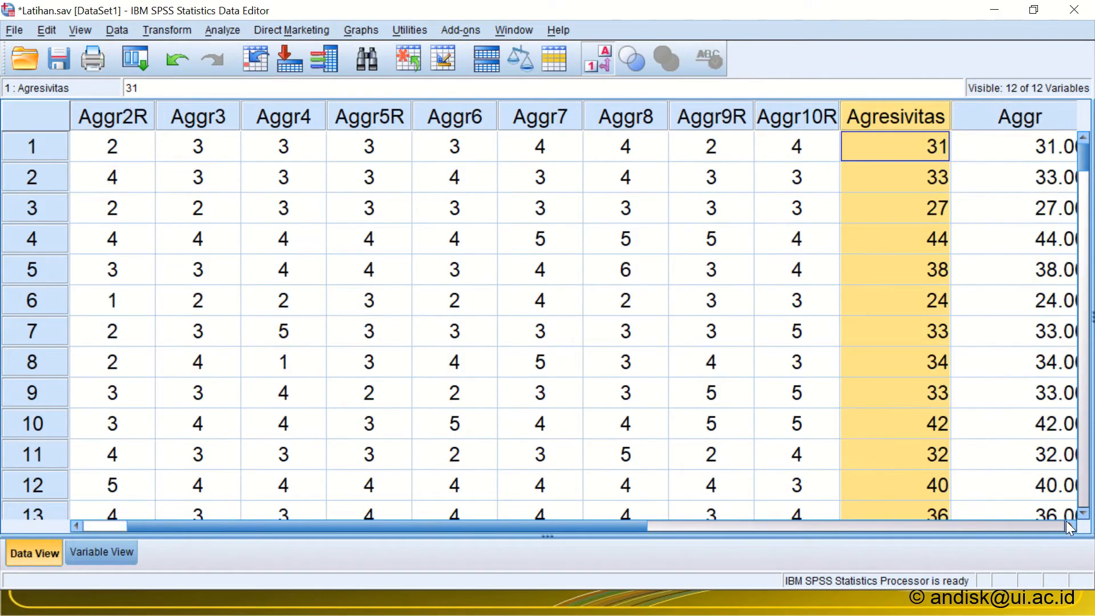
left_click(1066, 523)
left_click(1066, 523)
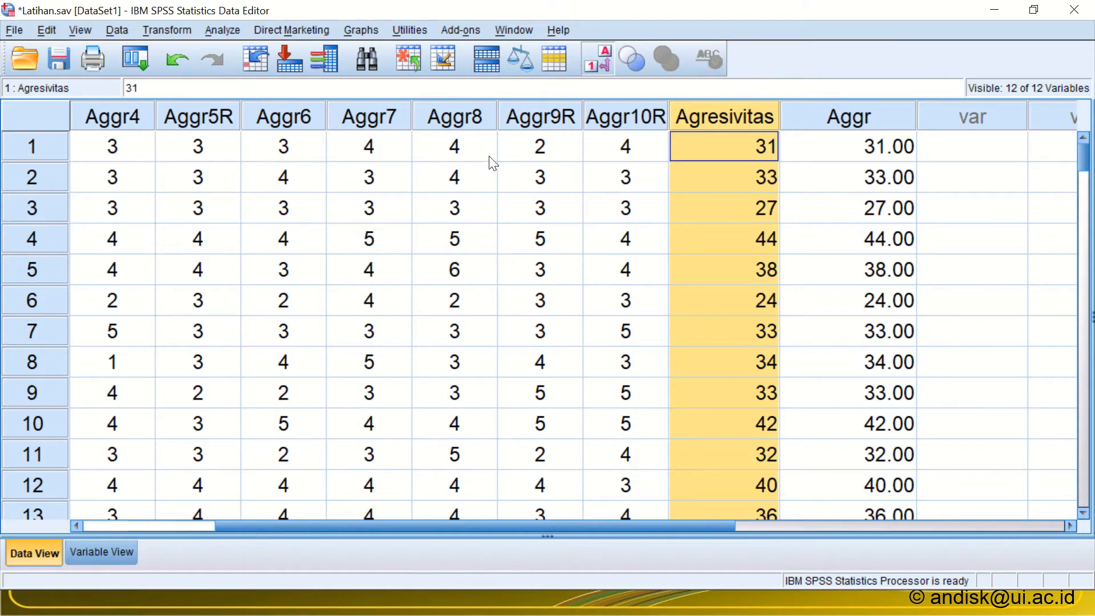
mouse_move(477, 6)
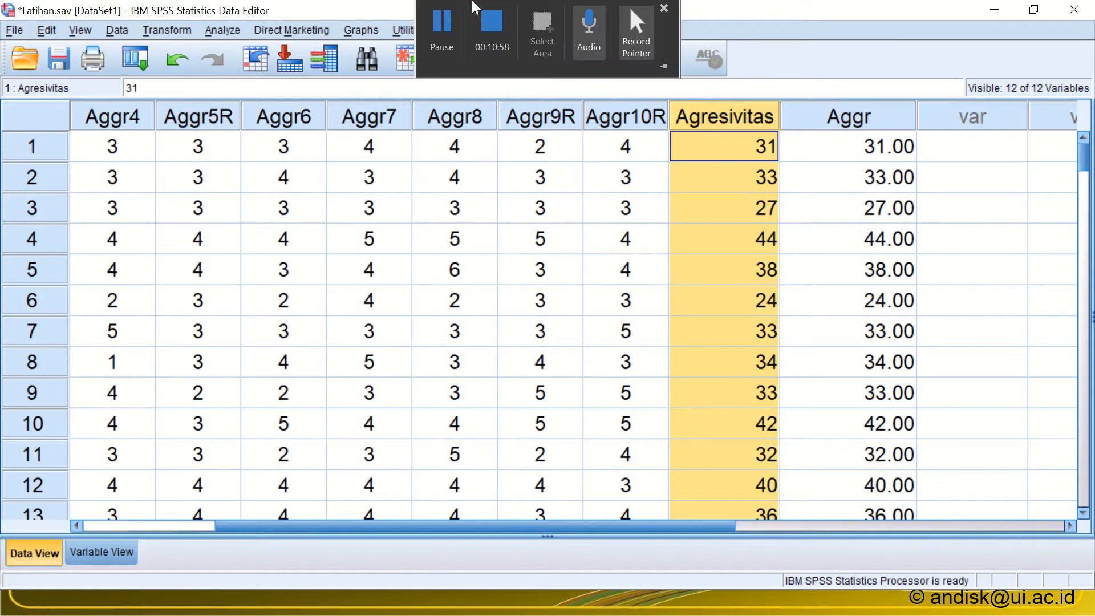
left_click(497, 27)
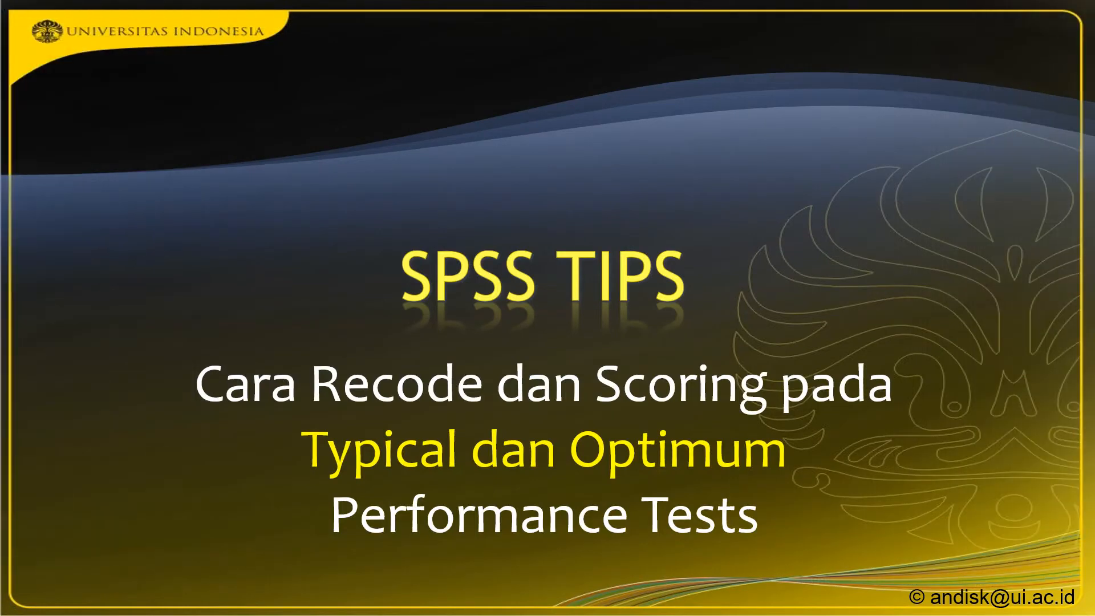
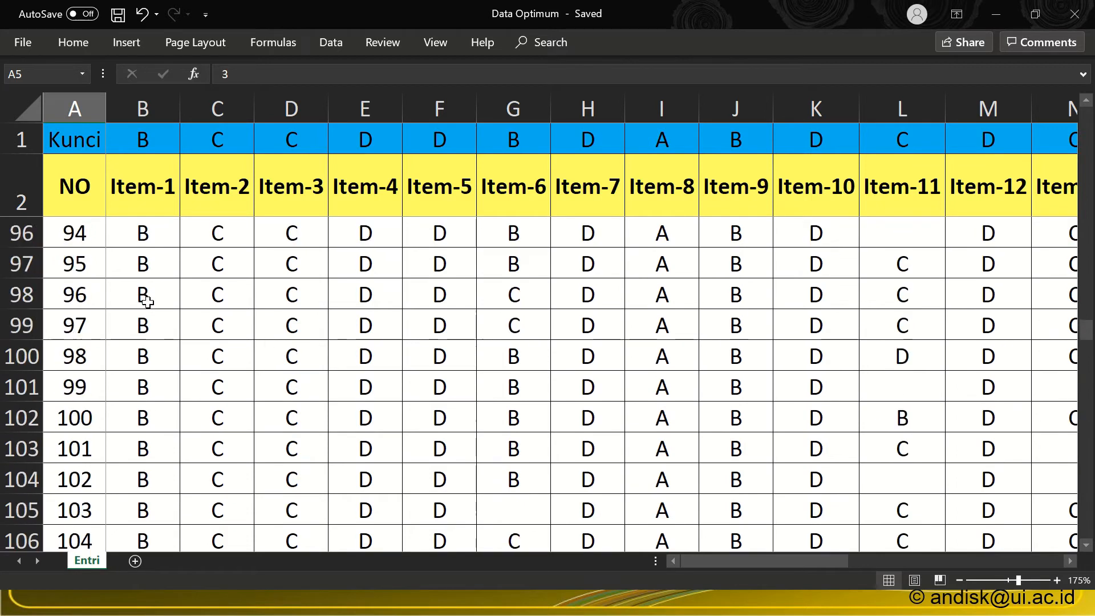
scroll(146, 297, "up", 9)
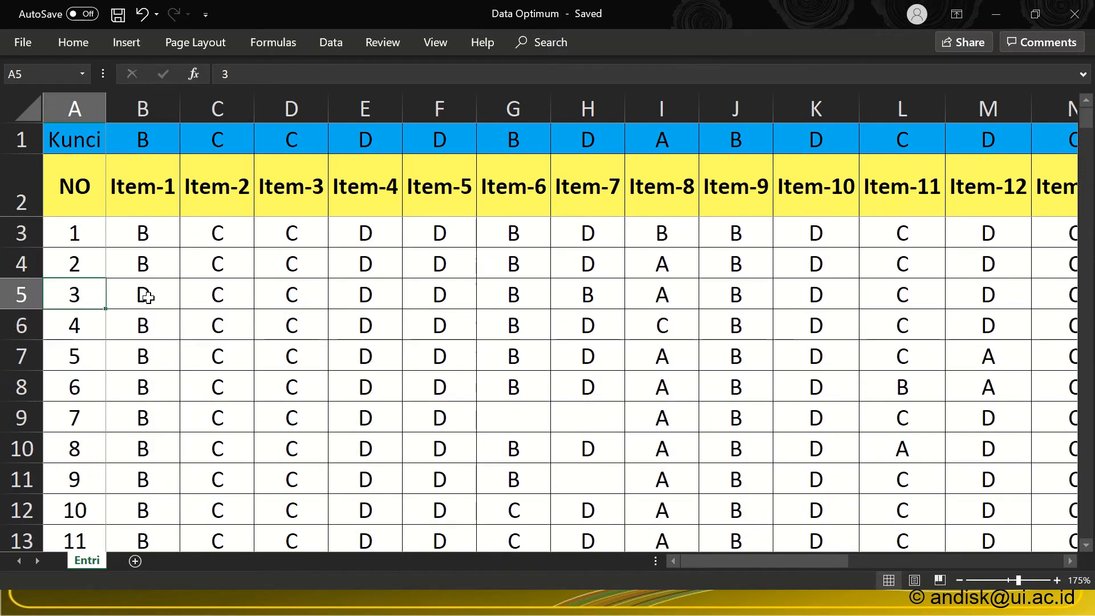
Step: Return to the start of the answer data and examine participant 7's blank answers for Item-6 and Item-7
left_click(500, 409)
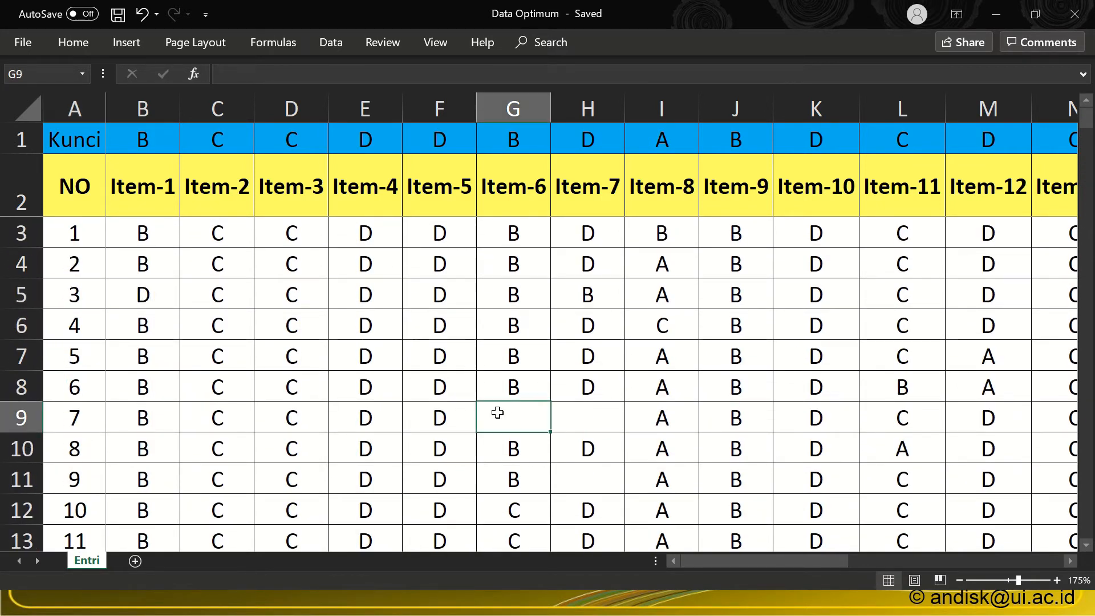
left_click(569, 417)
left_click(521, 425)
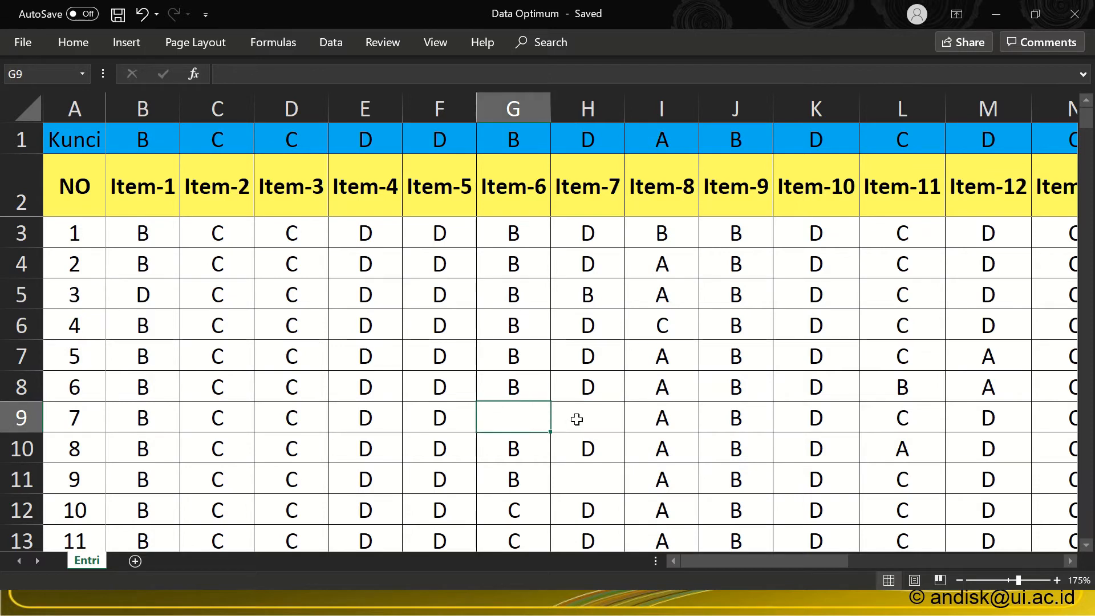
left_click(576, 418)
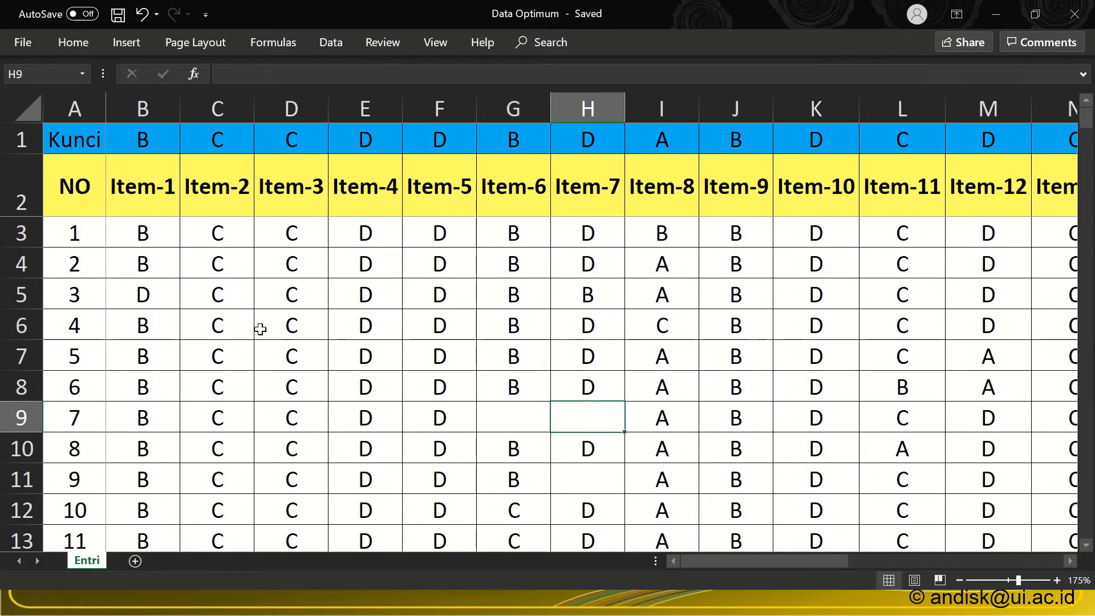
Step: Examine the participant numbers 1 to 7 in the NO column and the first participant's Item-1 answer
left_click(76, 231)
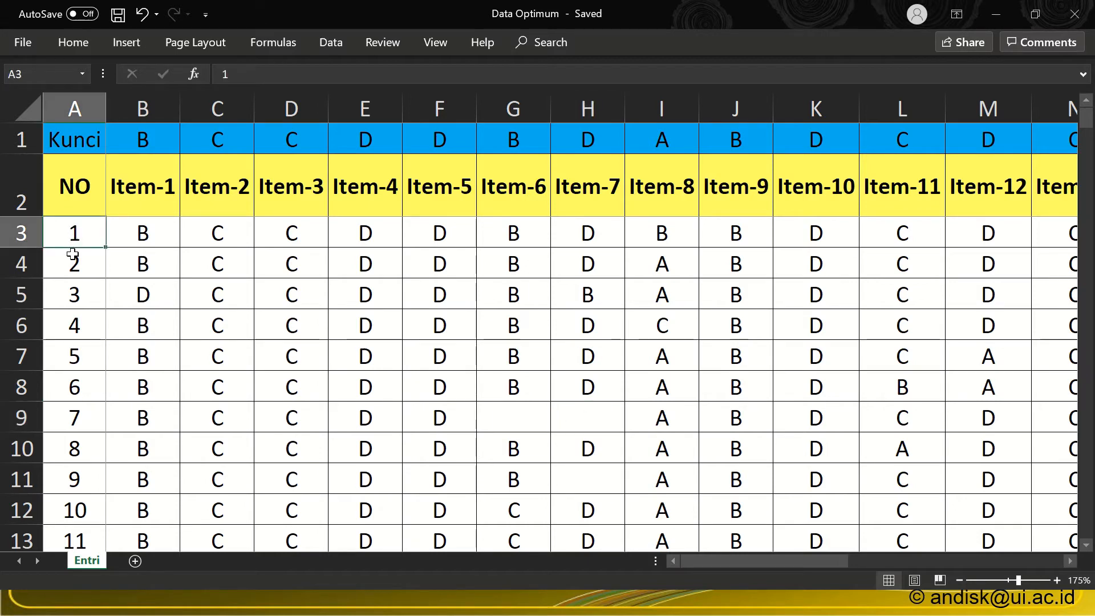
left_click(71, 257)
left_click(72, 296)
left_click(73, 325)
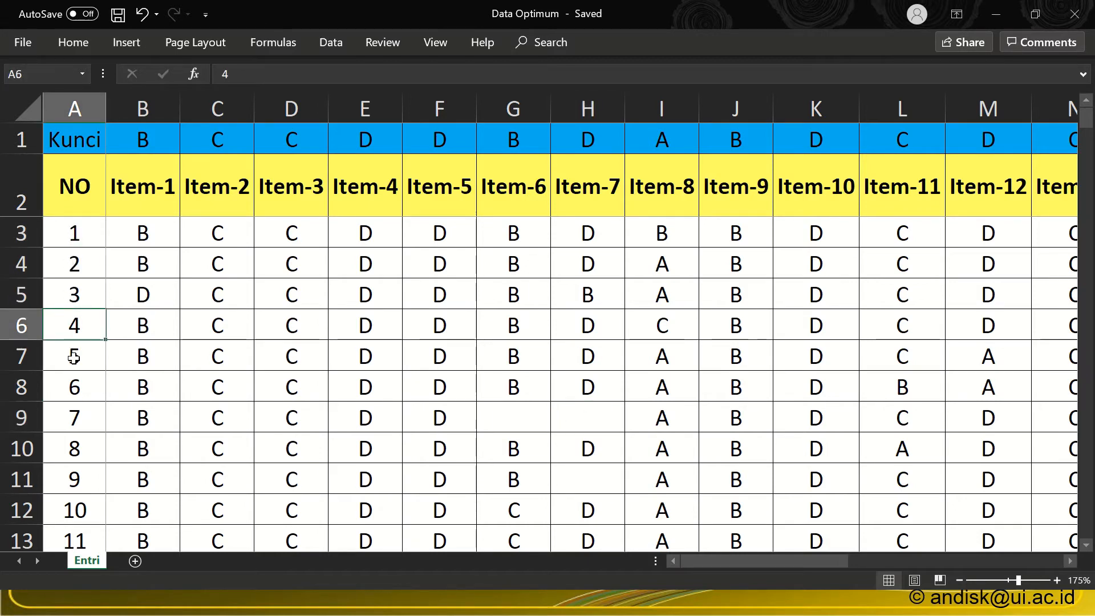
left_click(73, 356)
left_click(72, 388)
left_click(67, 420)
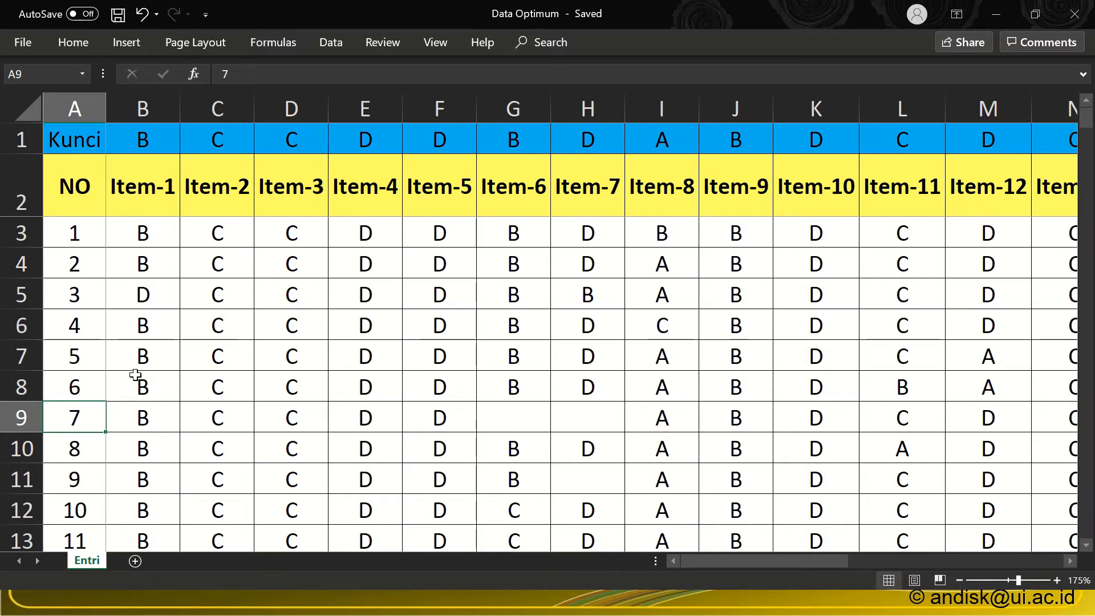
left_click(159, 233)
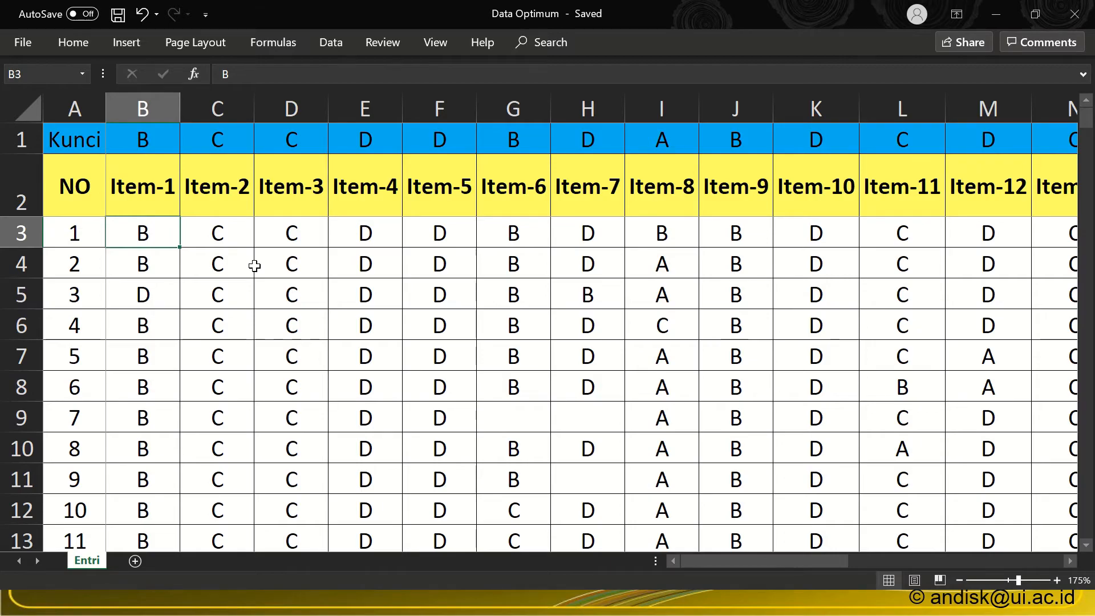
key("alt+Tab")
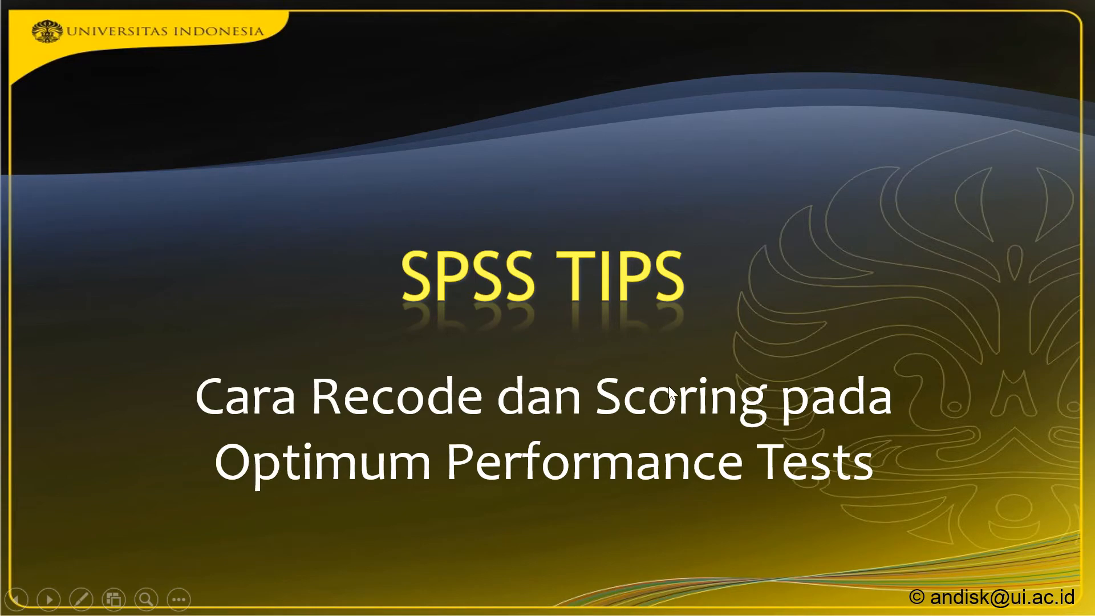
key("alt+Tab")
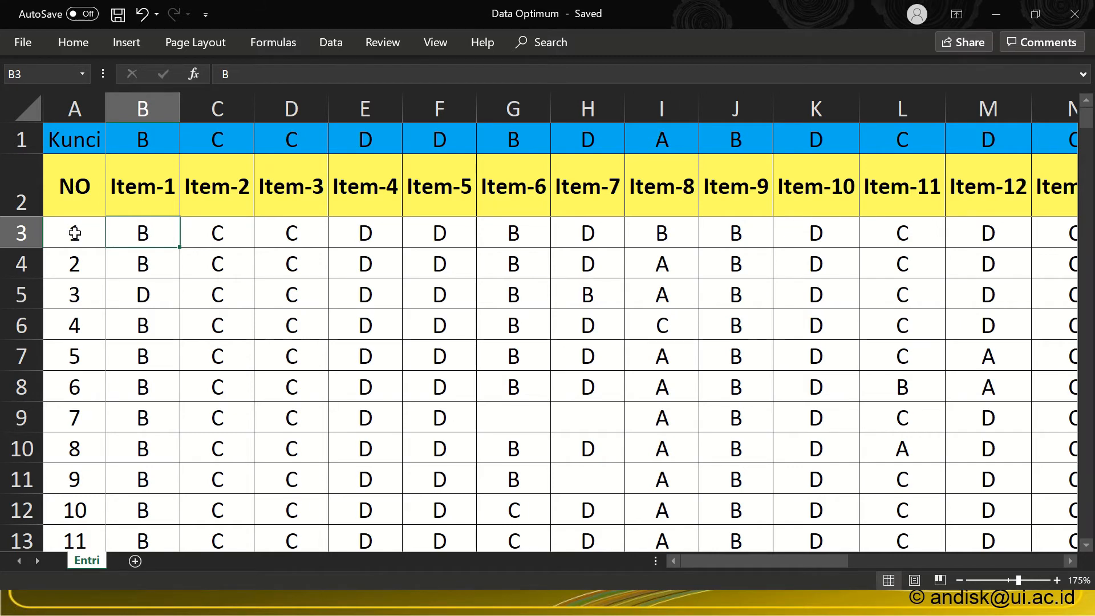
left_click(74, 233)
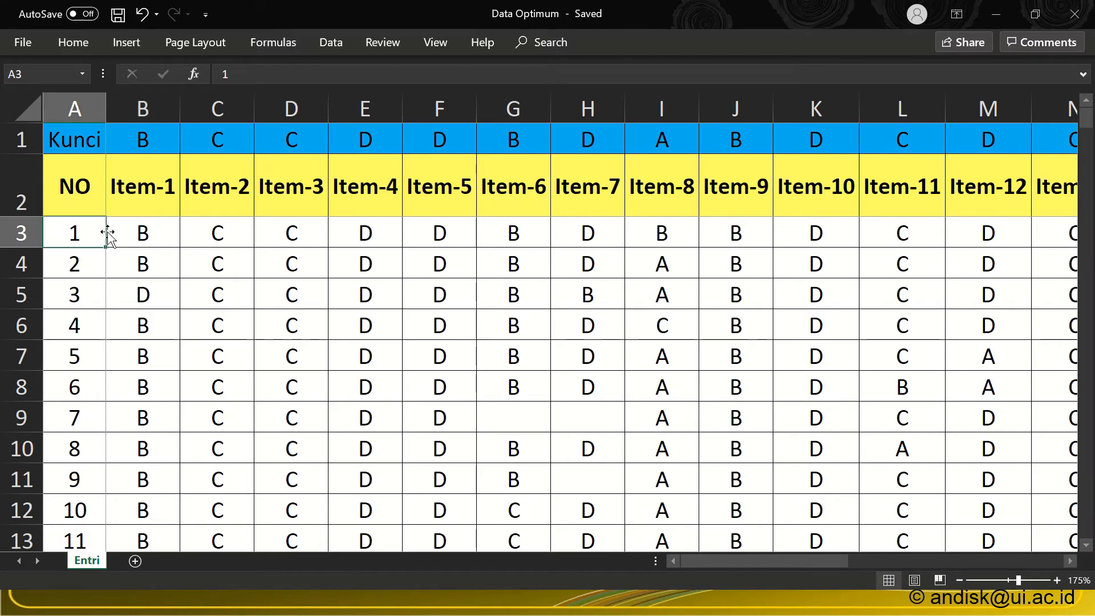
left_click(147, 232)
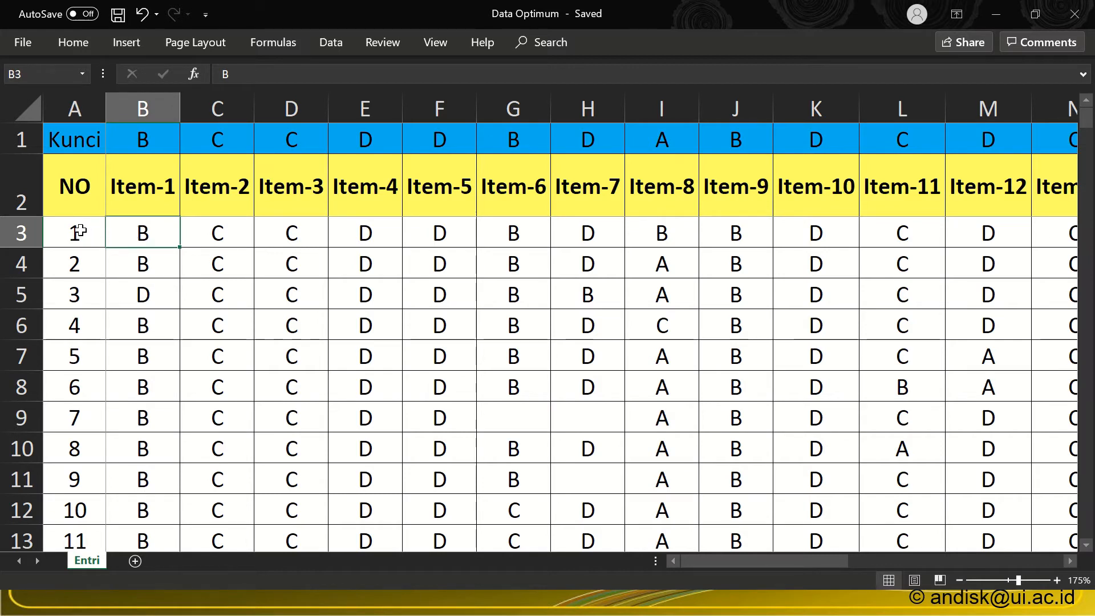
Step: Copy the participant numbers and answers in A3:Z202 and paste them into the empty SPSS dataset from its first cell
left_click_drag(79, 231, 942, 484)
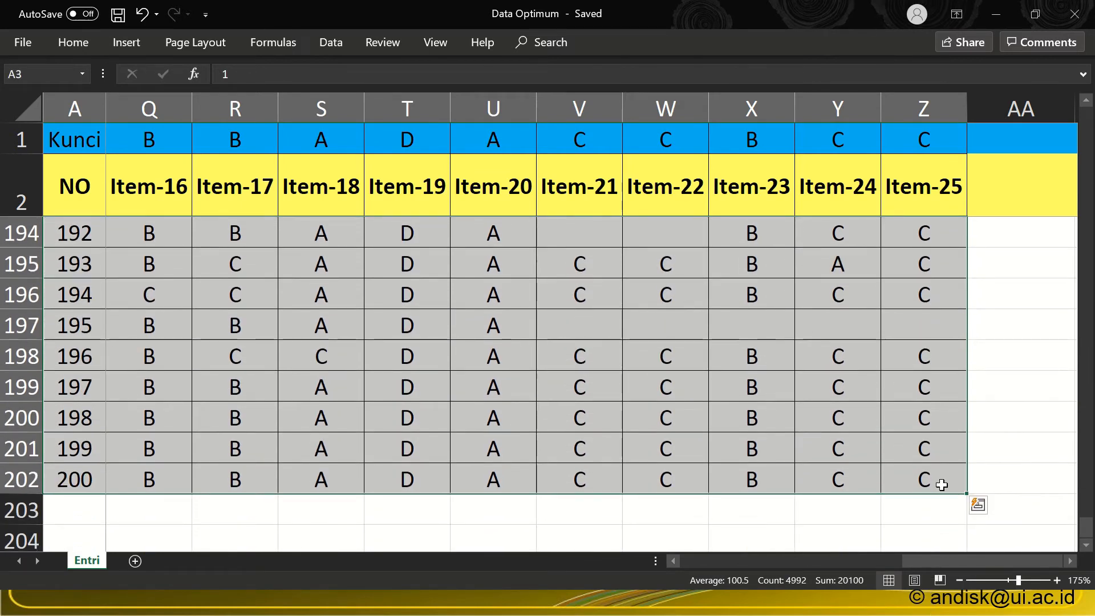
key("ctrl+c")
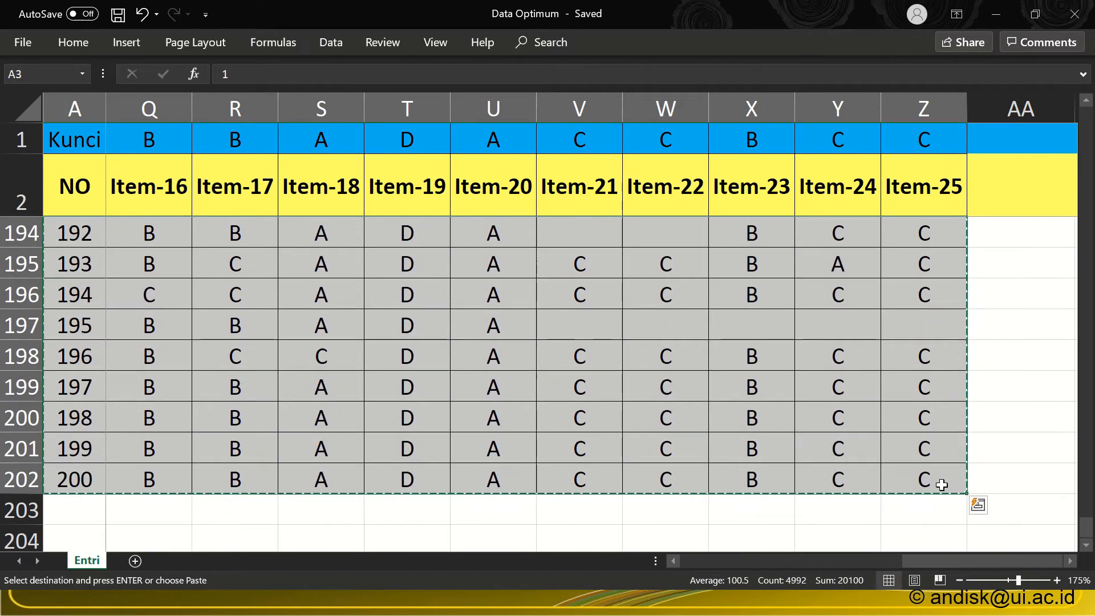
key("alt+Tab")
key("alt+Tab")
key("alt+Tab")
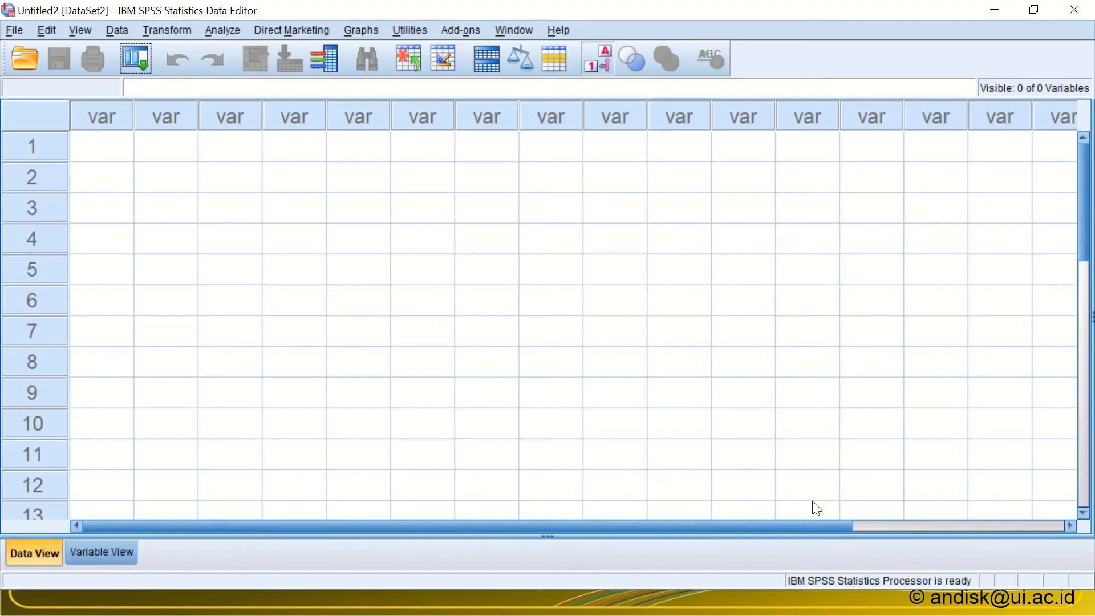
left_click(96, 144)
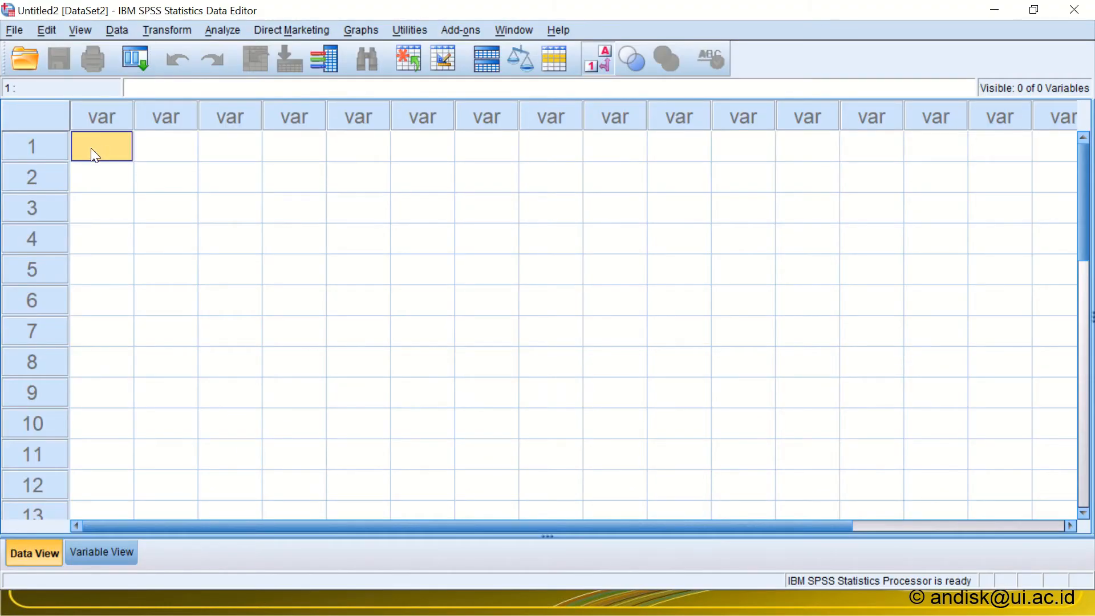
key("ctrl+v")
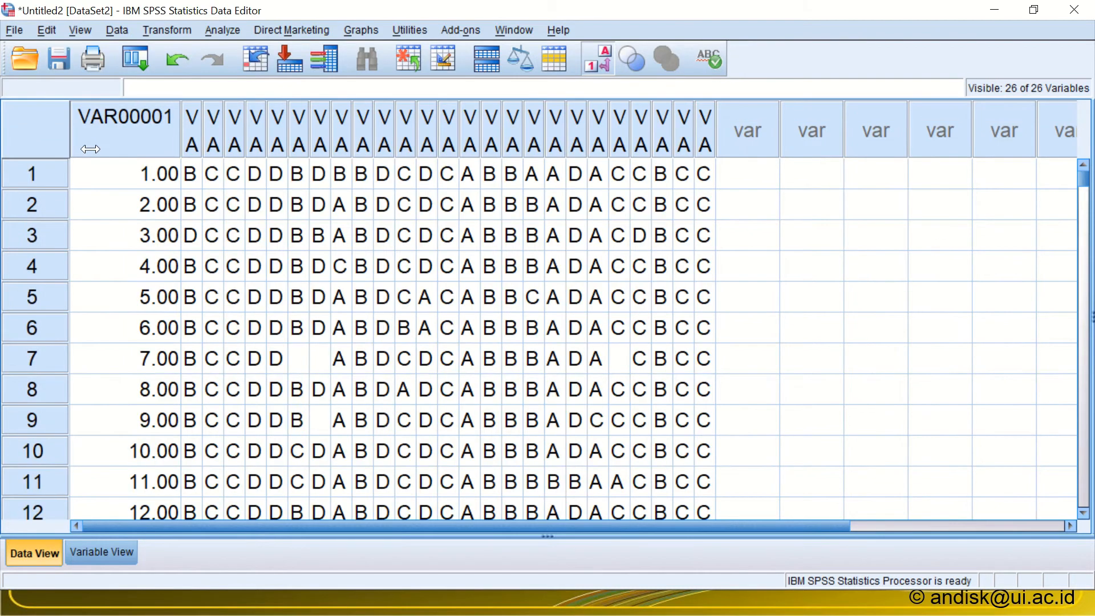
Step: Examine the pasted participant number column and the first four answer columns in the Data Editor
left_click(130, 128)
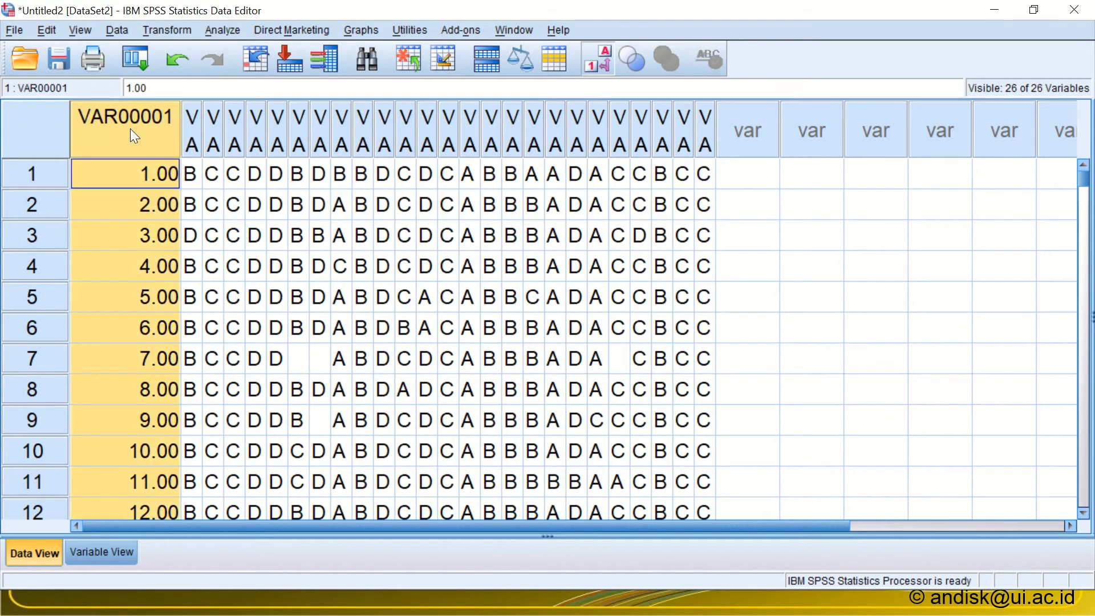
left_click(194, 128)
left_click(211, 125)
left_click(232, 123)
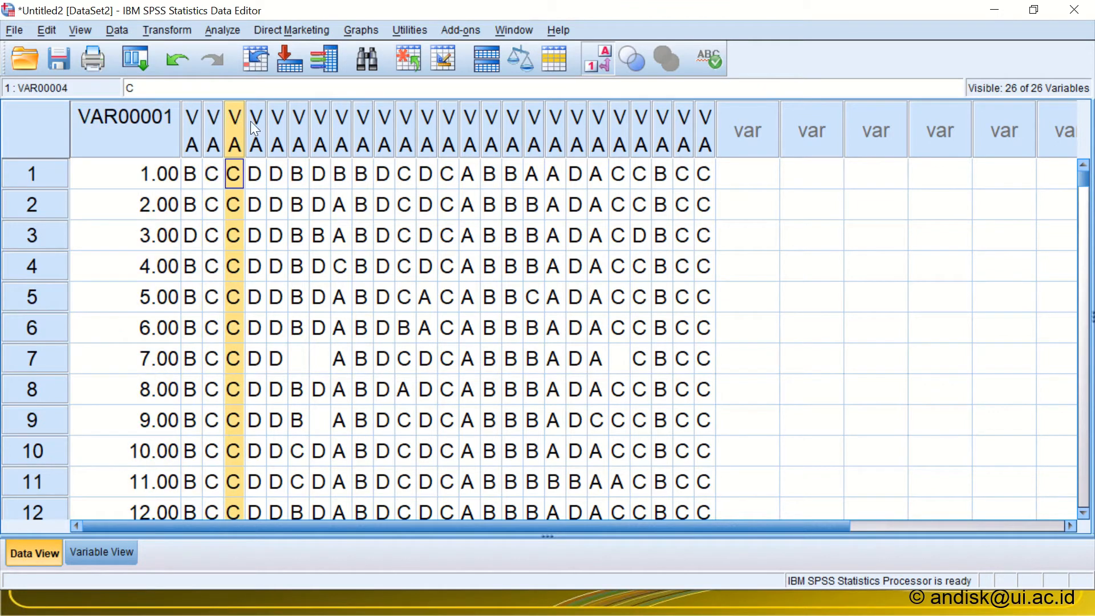
left_click(256, 120)
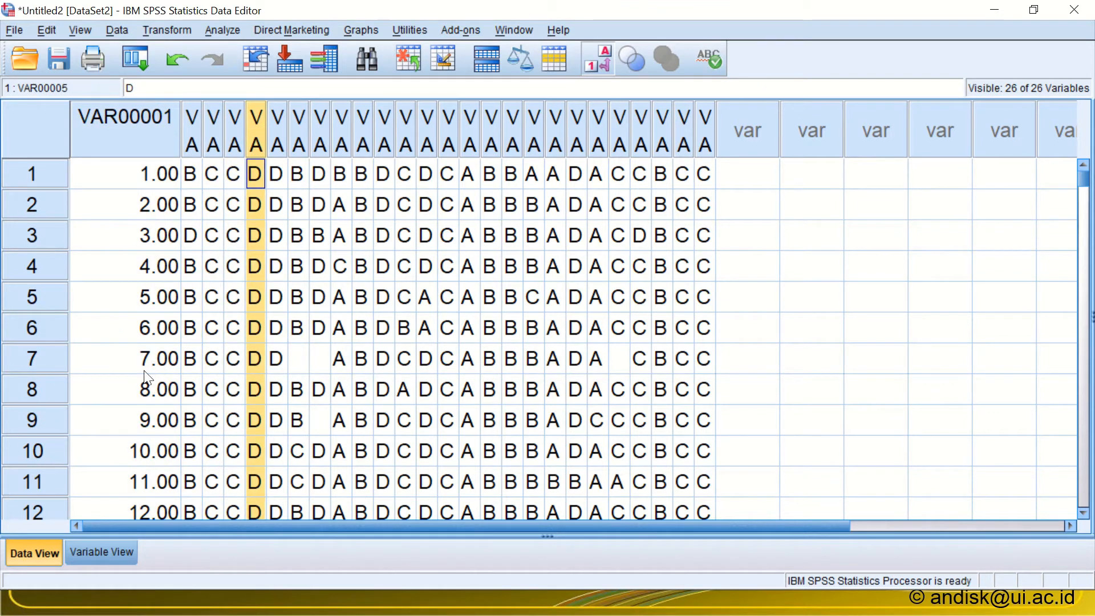
Step: Show Variable View and rename the first three variables as No_Partisipan, Item1 and Item2
left_click(122, 554)
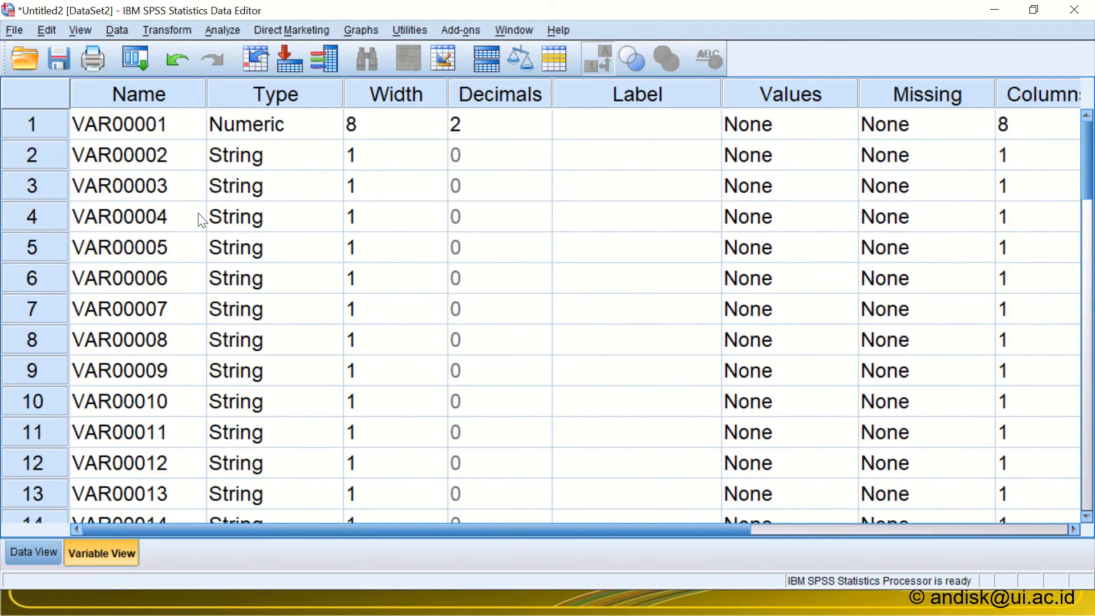
left_click(162, 126)
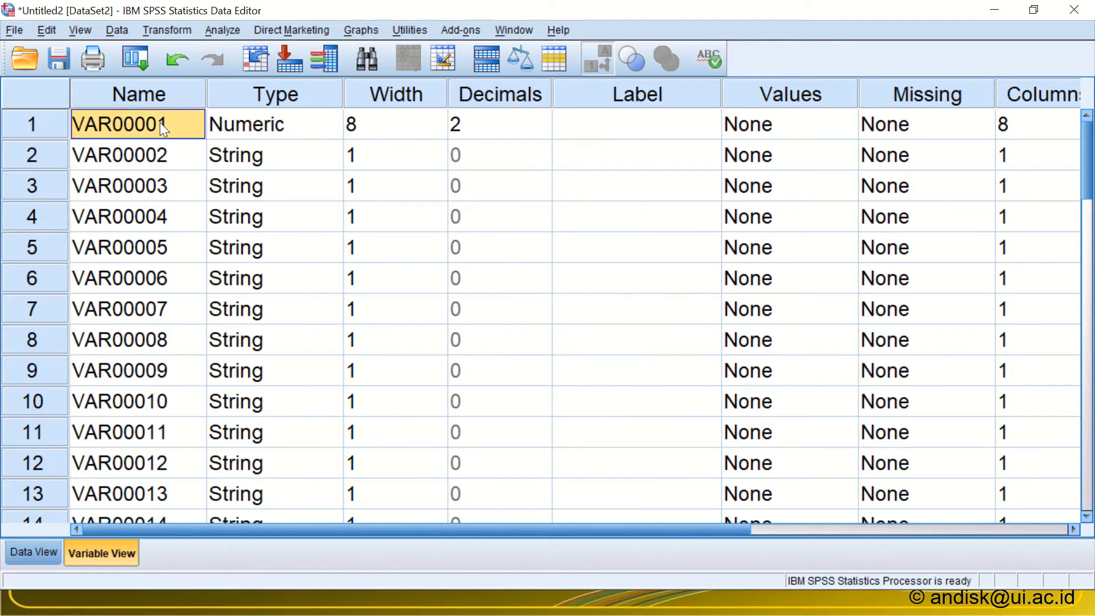
type("No_Partisipan")
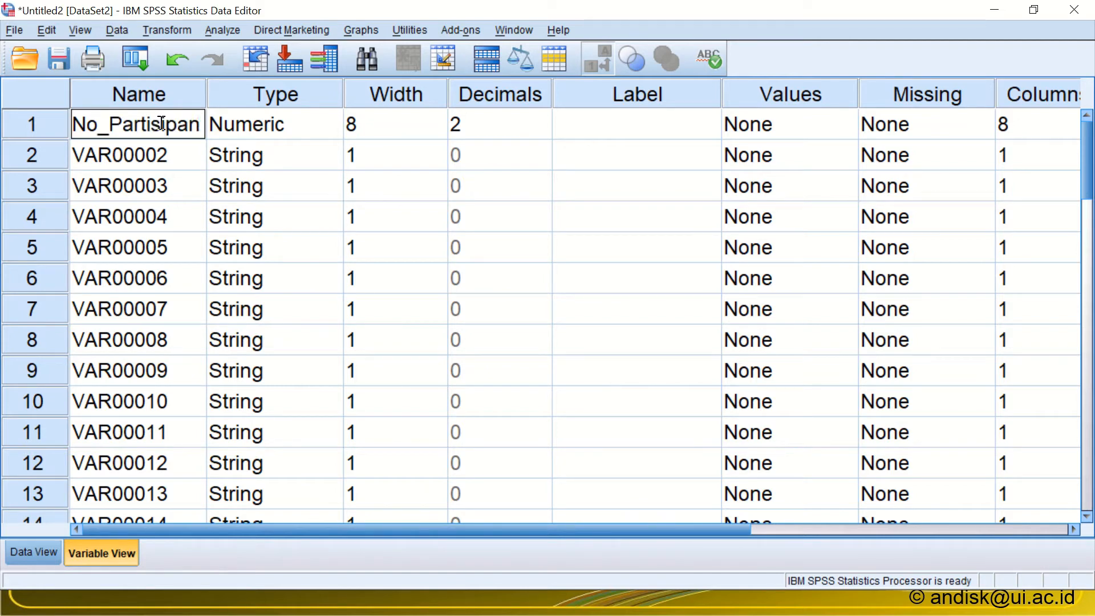
left_click(157, 154)
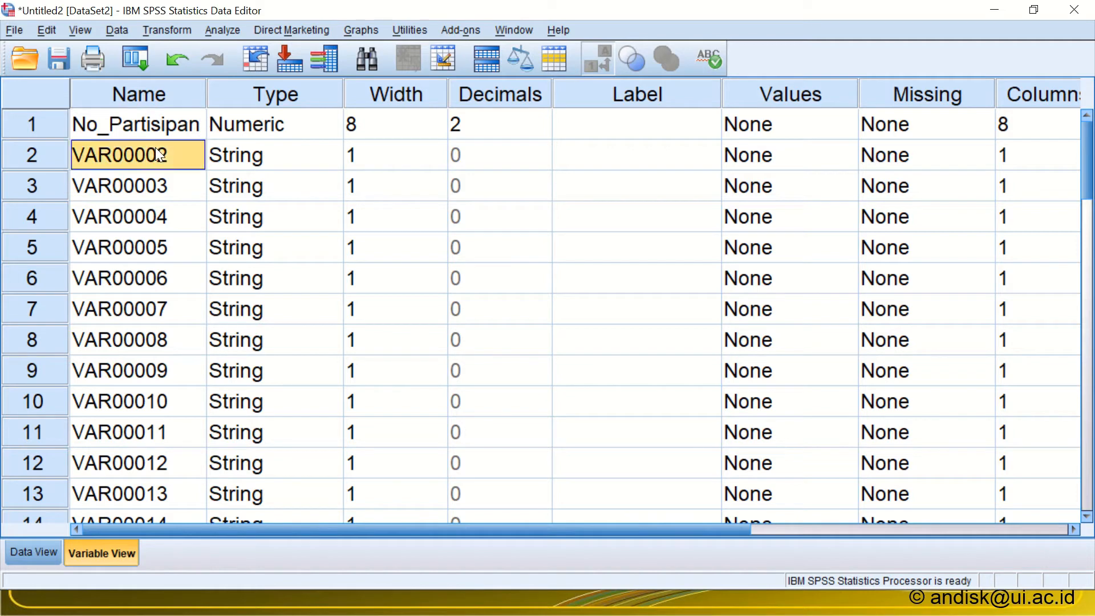
type("Ite")
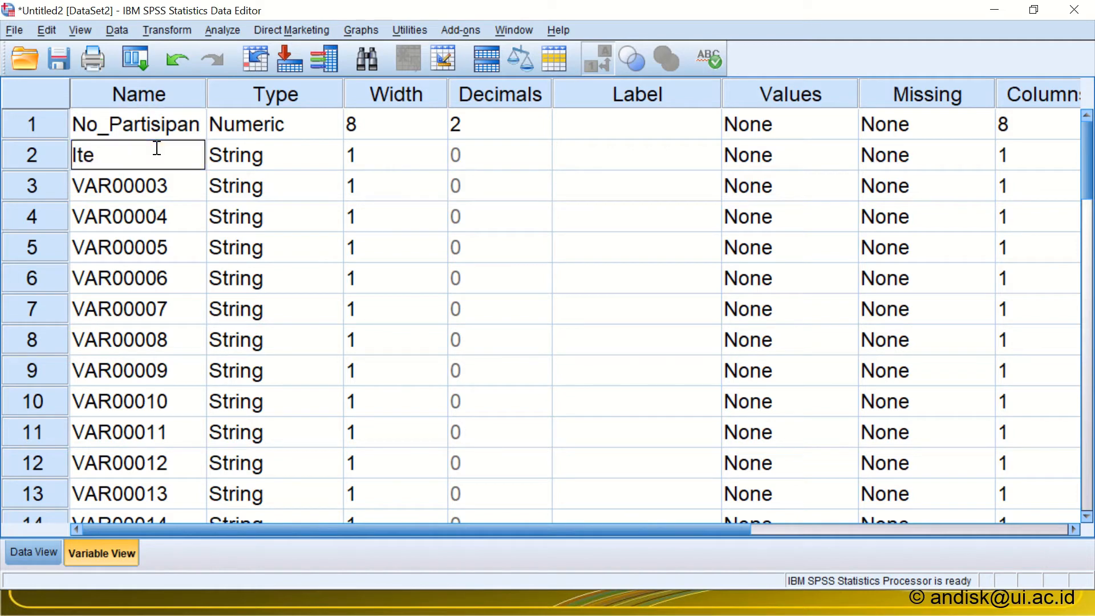
type("m1")
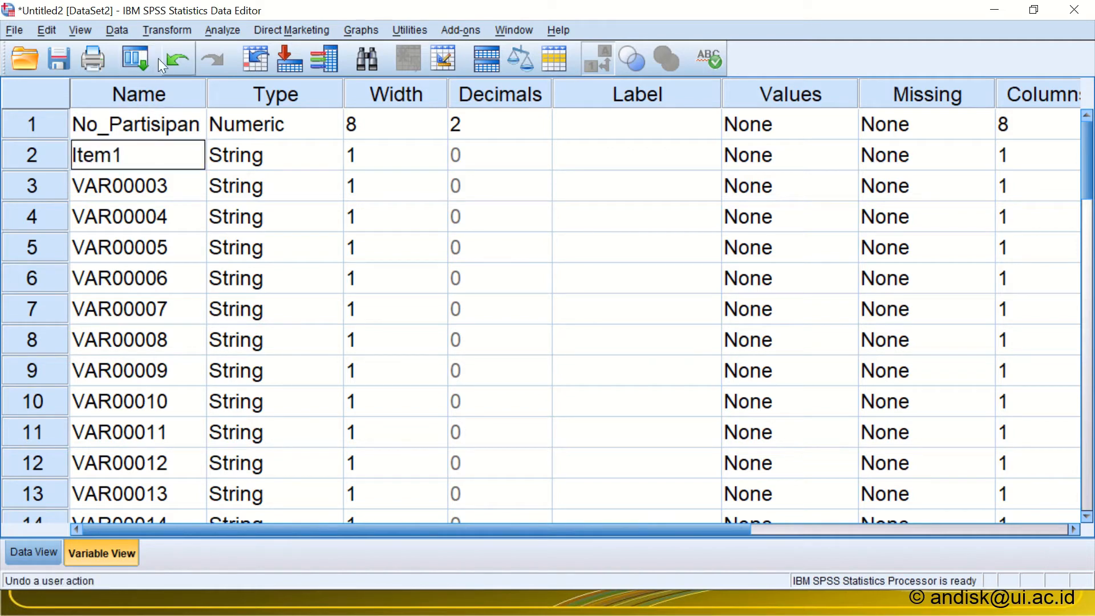
left_click(130, 173)
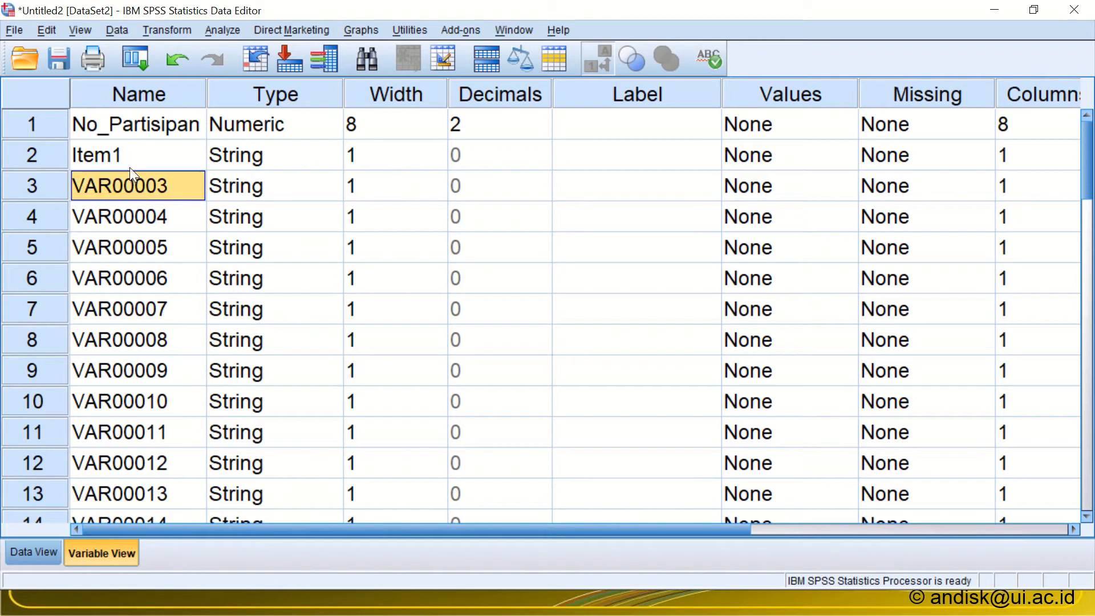
type("Item2")
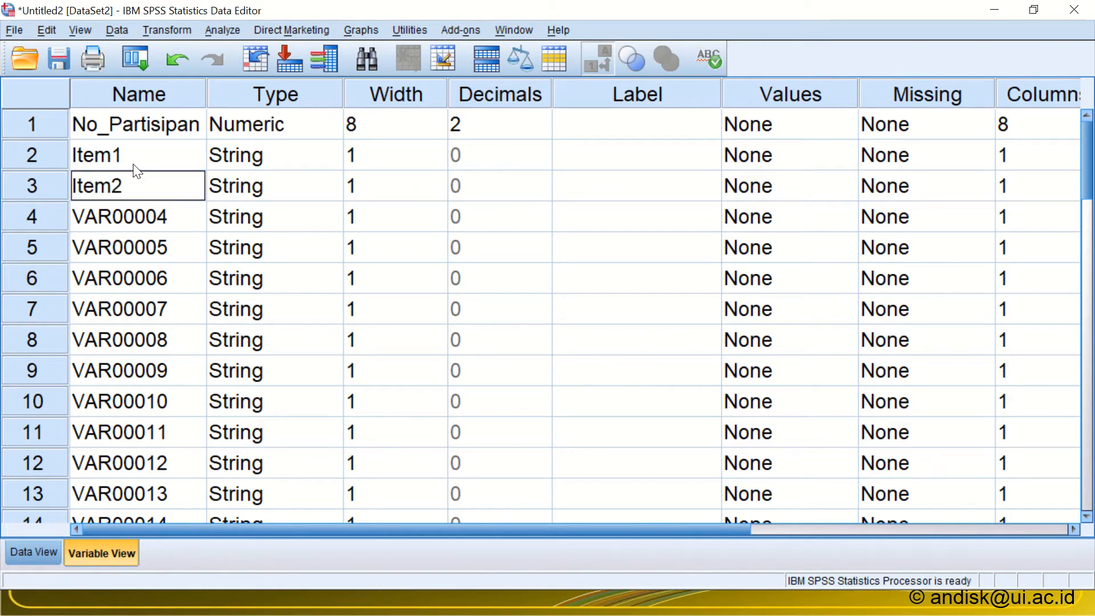
Step: Switch to the Excel workbook, add a new sheet and enter Item1 in cell A1
key("alt+Tab")
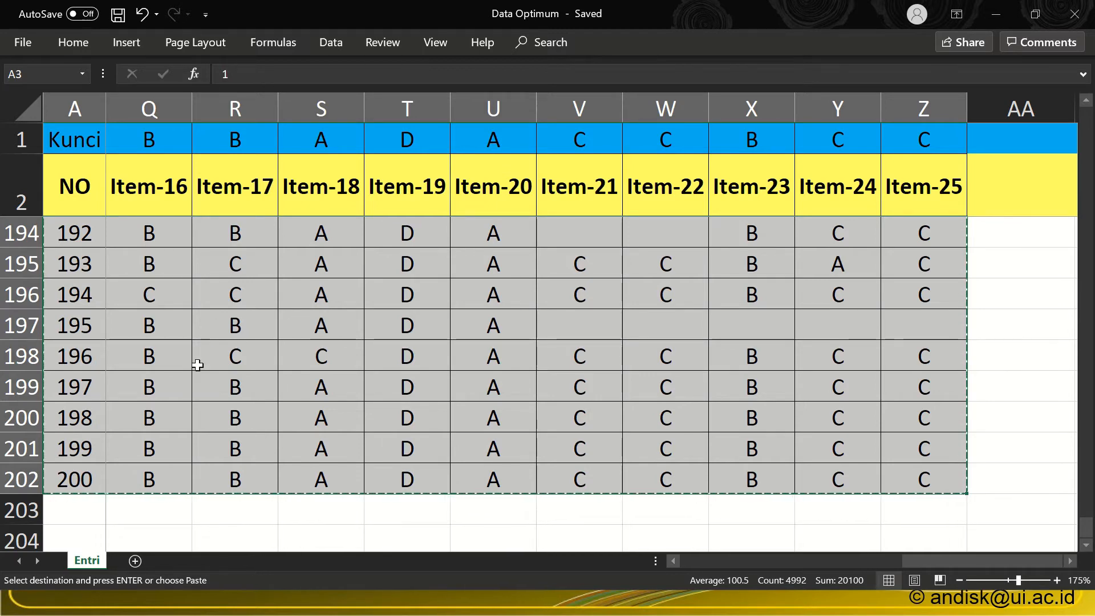
left_click(134, 561)
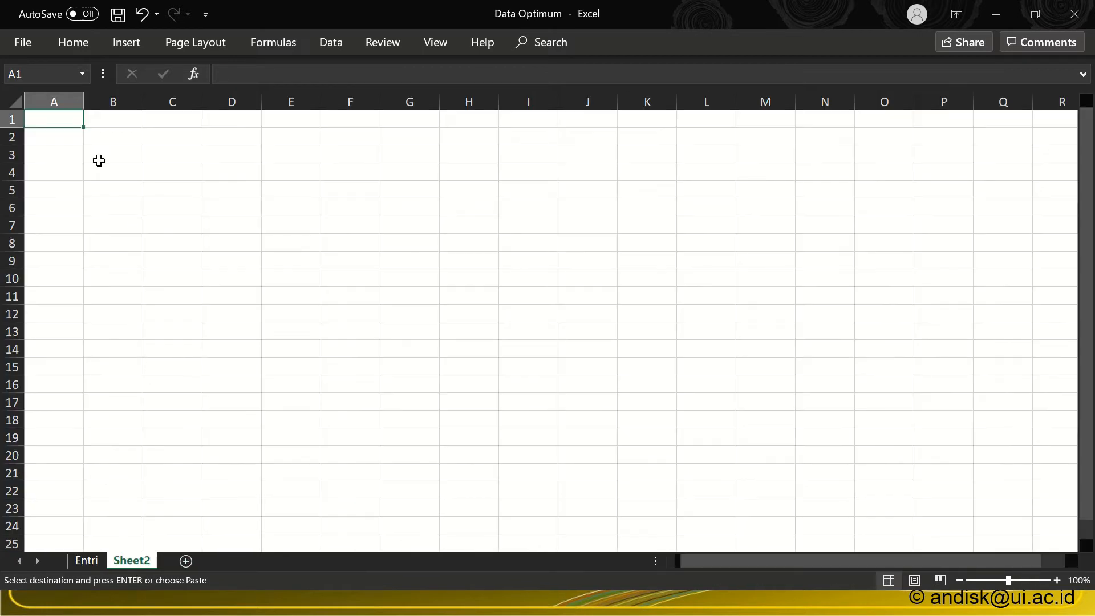
scroll(94, 155, "up", 6)
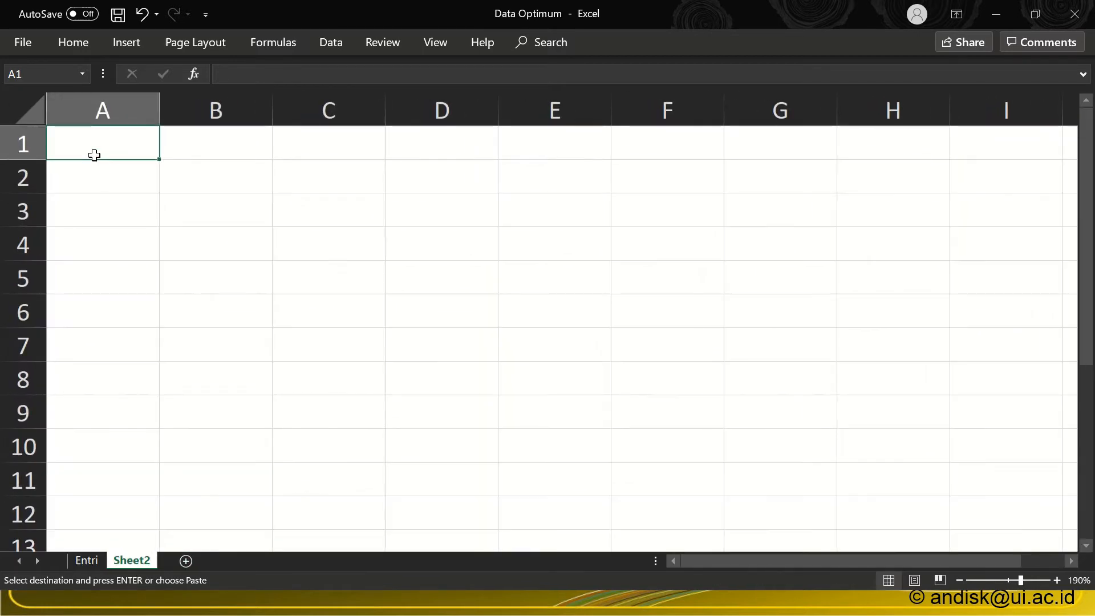
type("Item1")
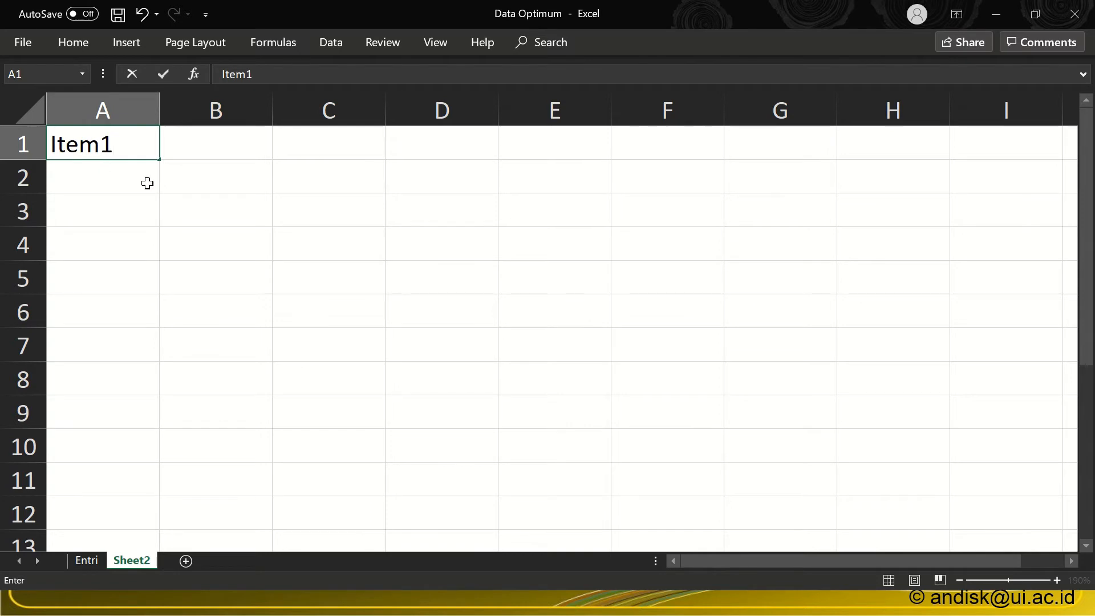
left_click(179, 190)
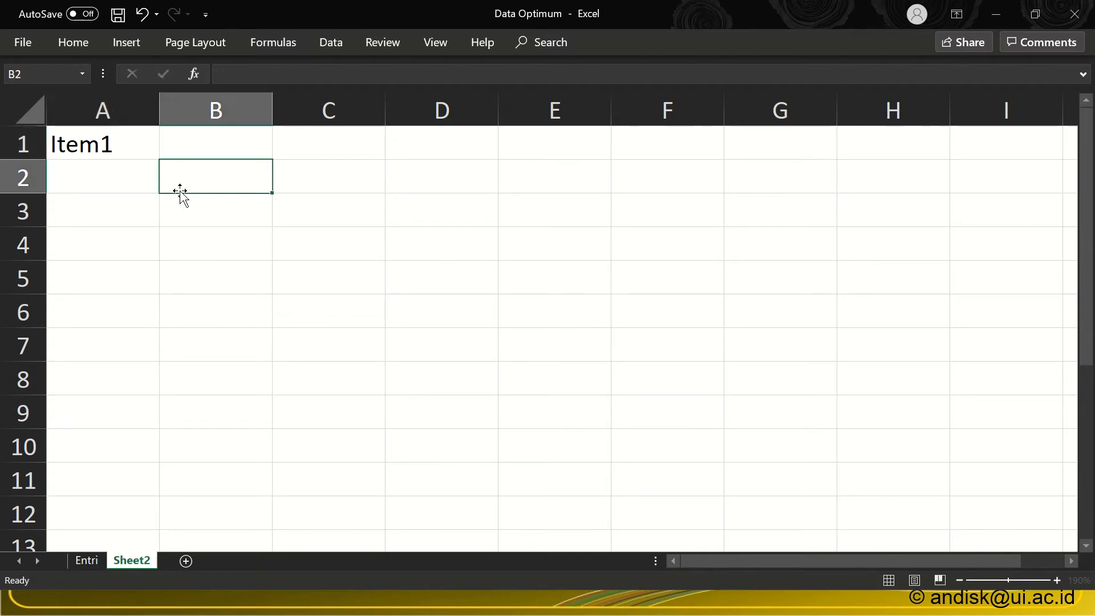
Step: Fill the Item1 series down column A to Item25 in A25 and copy the whole list
left_click(137, 147)
mouse_move(161, 160)
left_mouse_down()
mouse_move(144, 445)
mouse_move(152, 564)
mouse_move(159, 454)
mouse_move(154, 542)
mouse_move(164, 462)
left_mouse_up()
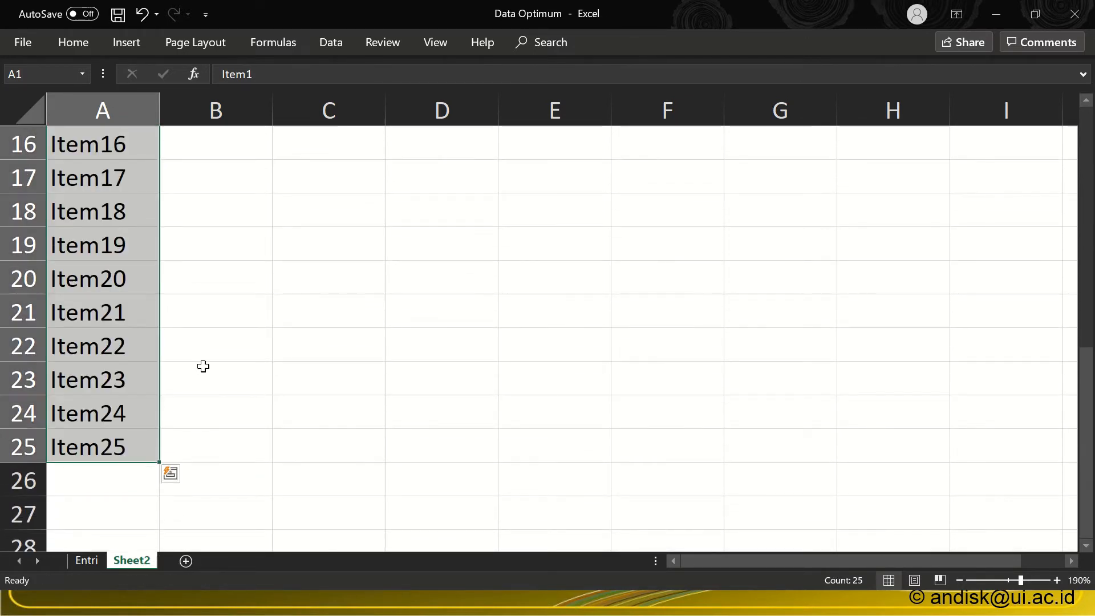
key("ctrl+c")
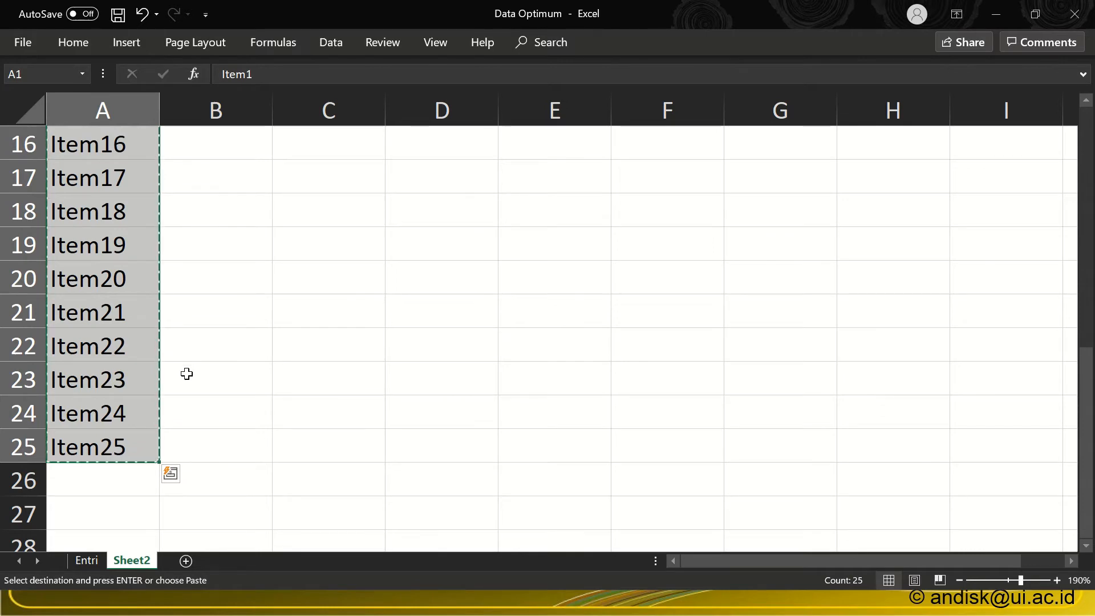
Step: Switch to SPSS and paste the copied names Item1 to Item25 into the variable names, starting at the second variable
key("alt+Tab")
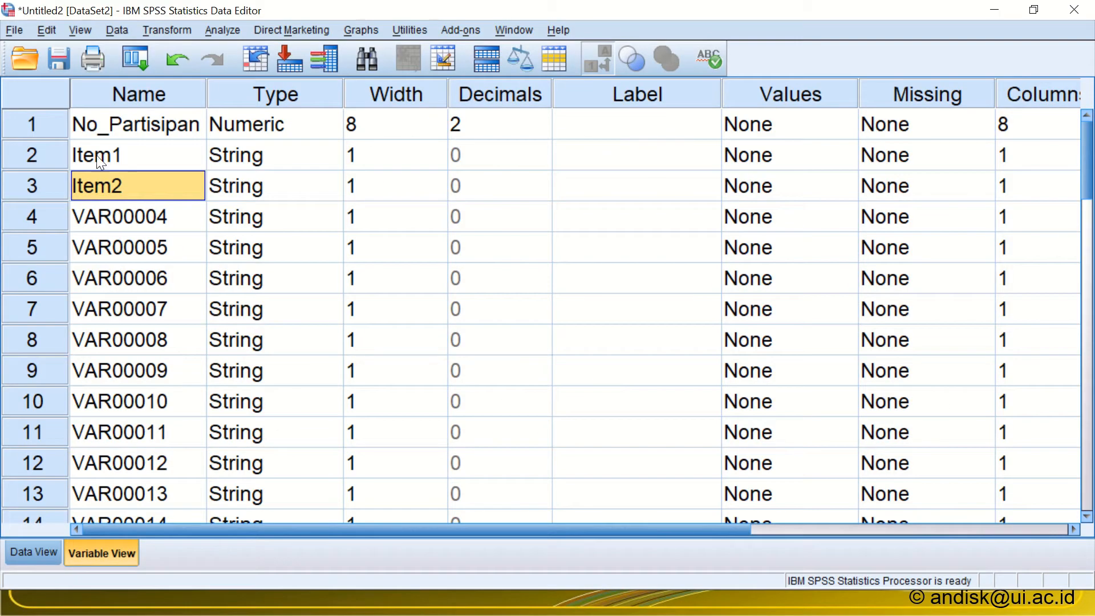
left_click(95, 146)
right_click(94, 146)
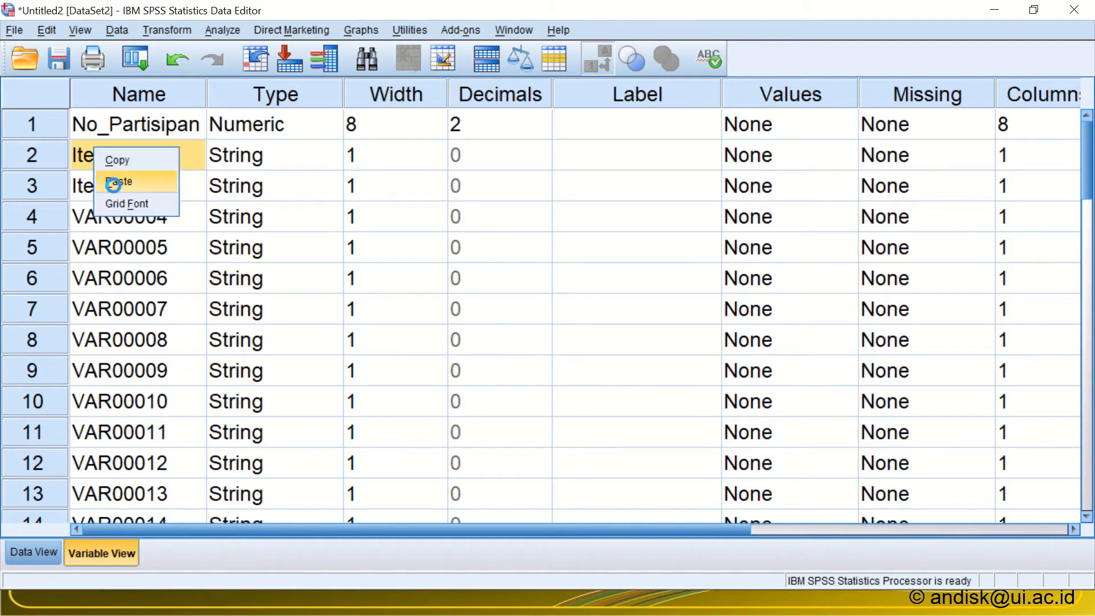
left_click(114, 183)
scroll(131, 273, "down", 7)
scroll(133, 271, "up", 7)
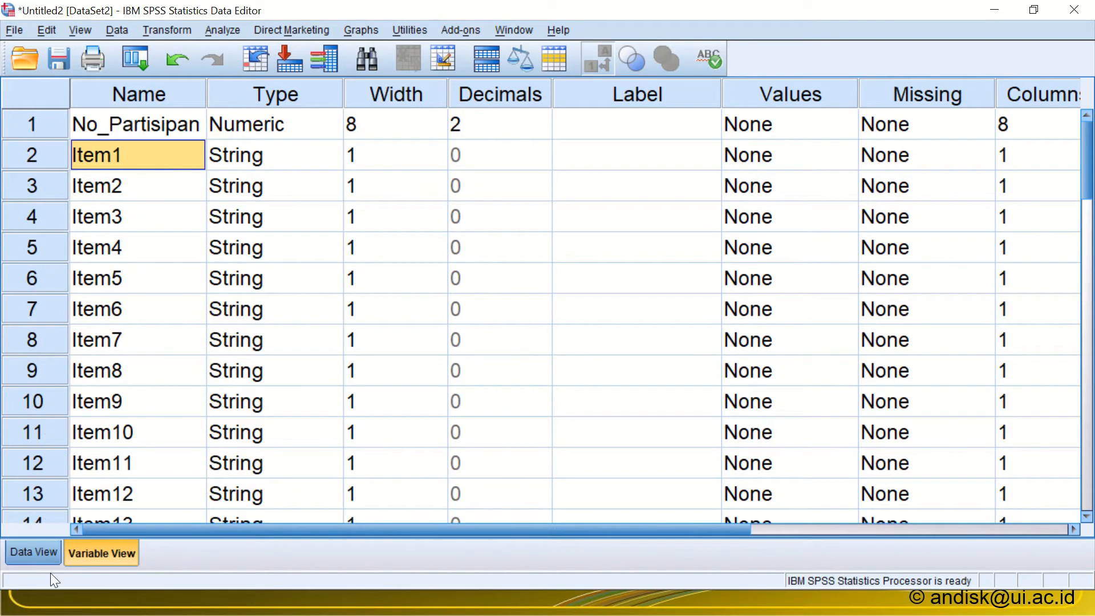
Step: Show Data View and widen all the item columns so their full names fit
left_click(42, 556)
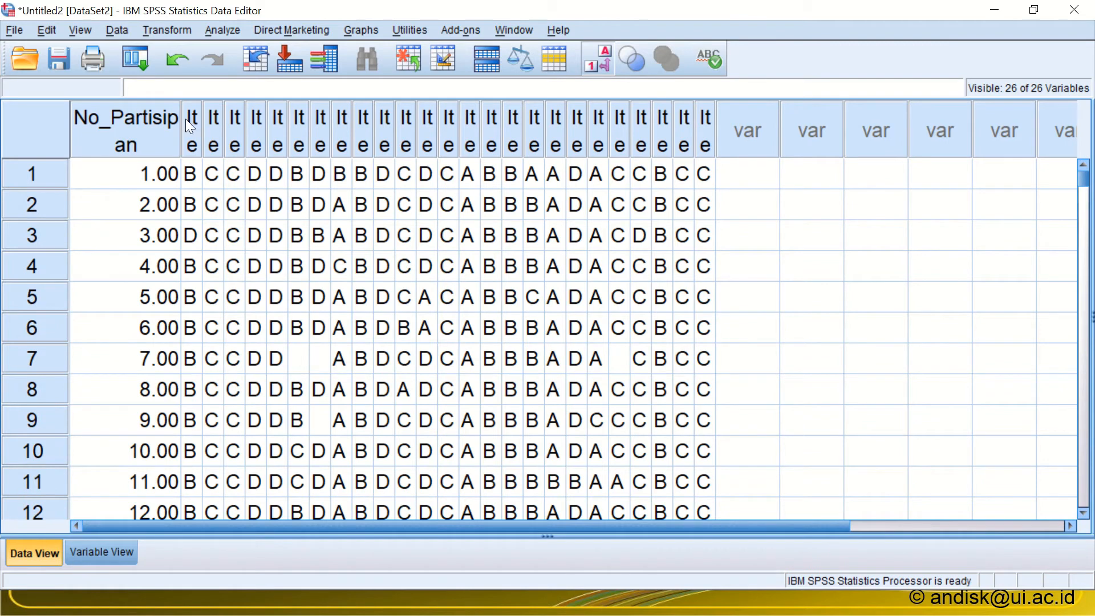
left_click_drag(194, 122, 777, 125)
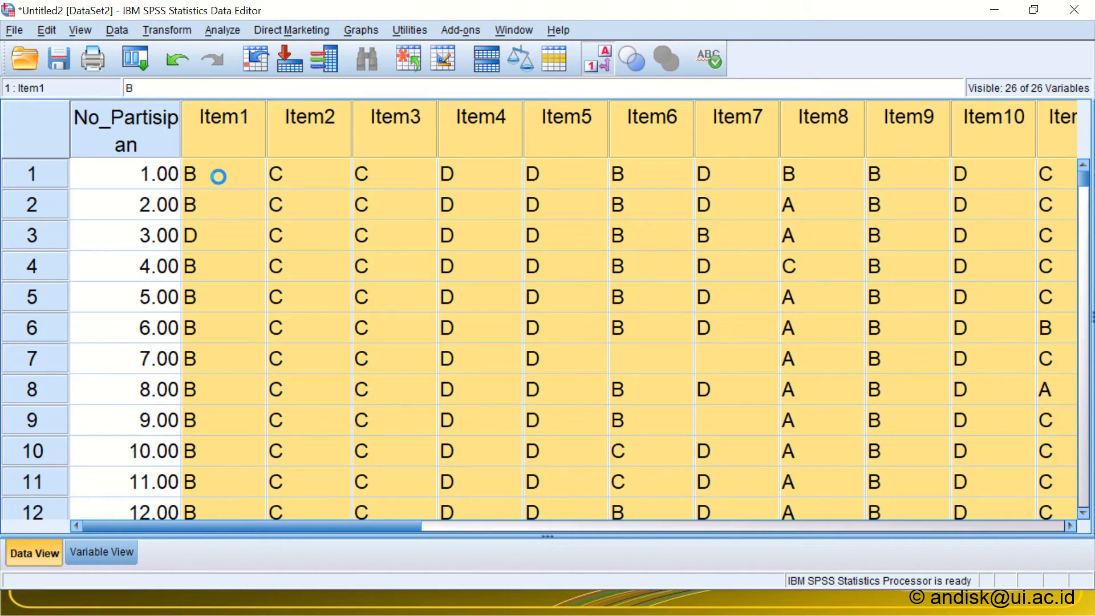
Step: Switch to the Entri sheet in Excel and copy the answer key and item headings for all 25 items, B1:Z2
key("alt+Tab")
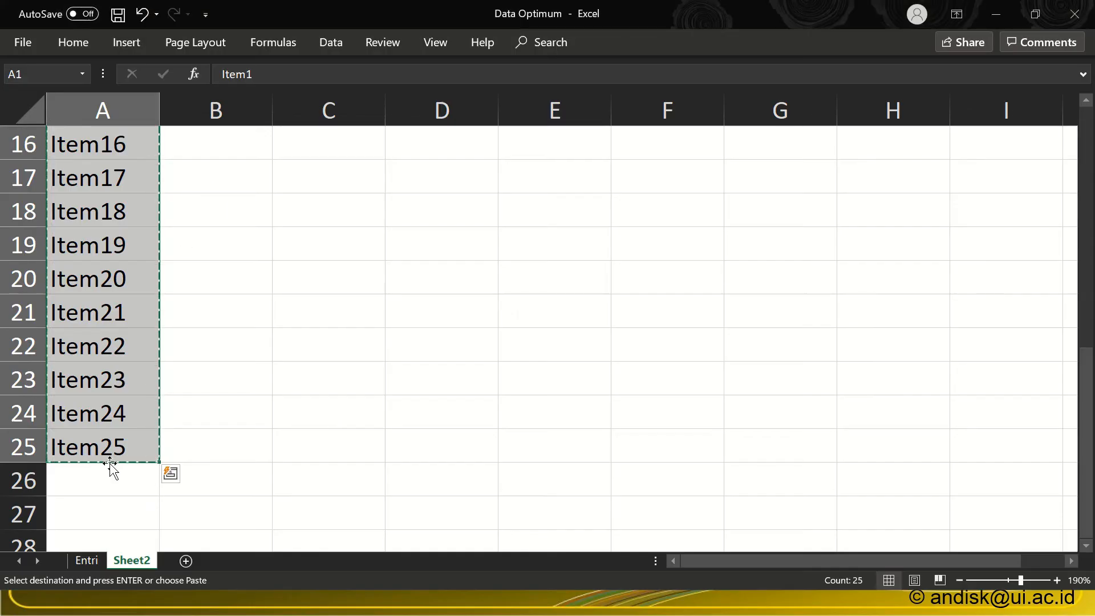
left_click(94, 562)
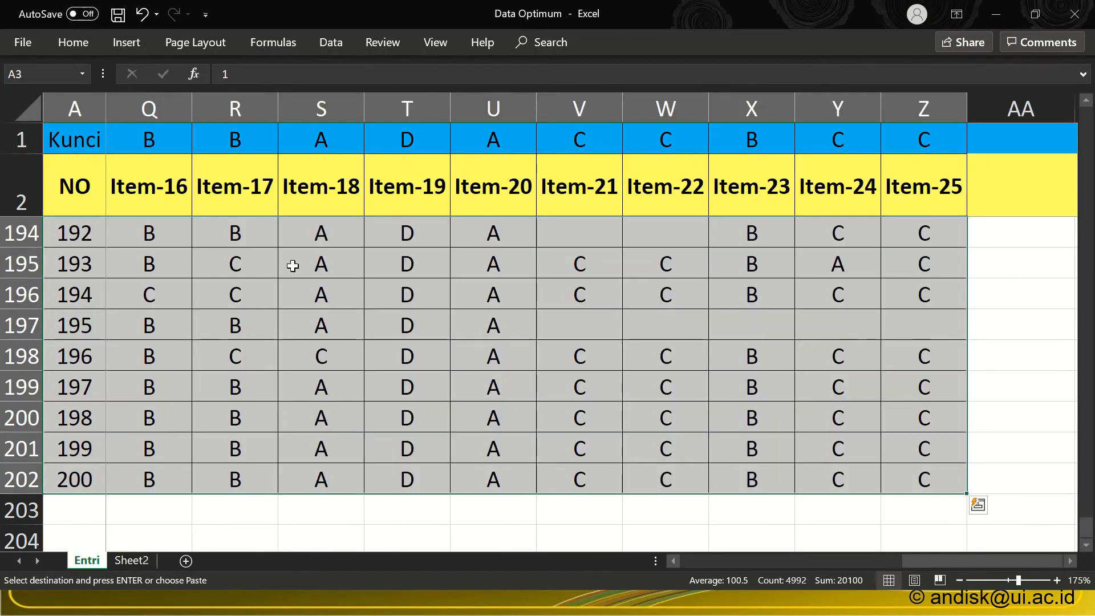
left_click_drag(940, 560, 692, 560)
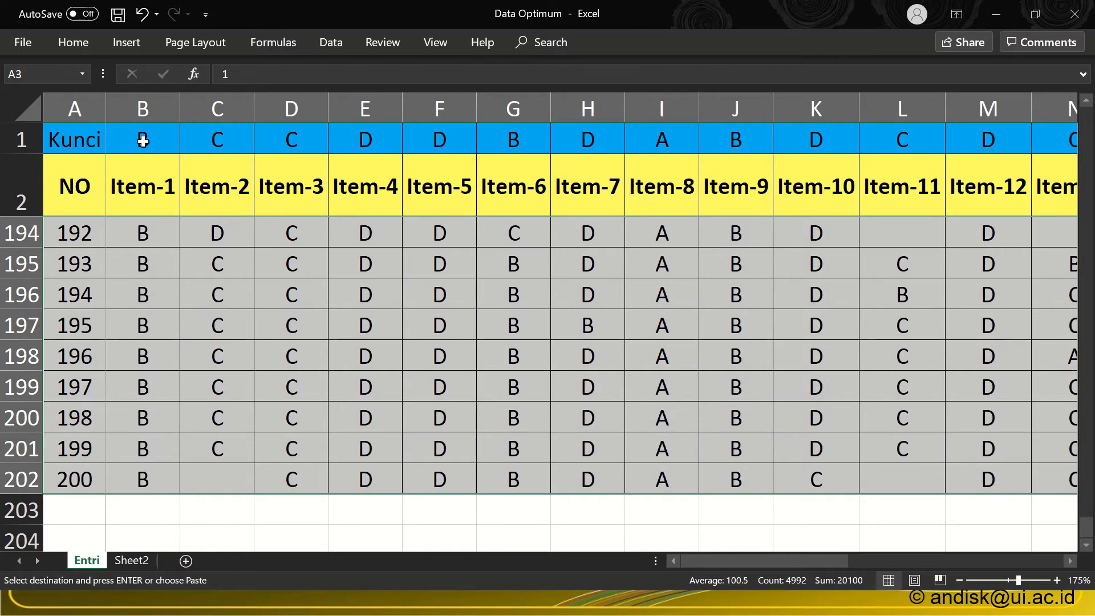
left_click_drag(143, 141, 727, 192)
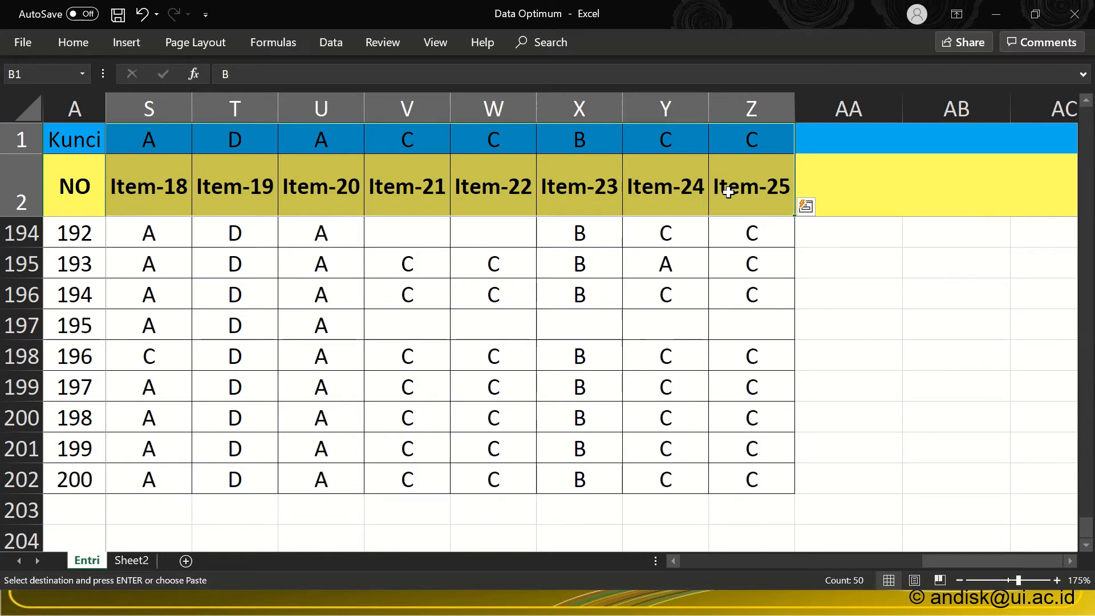
Step: Add a new sheet and paste the copied key and headings transposed at cell A1
left_click(185, 562)
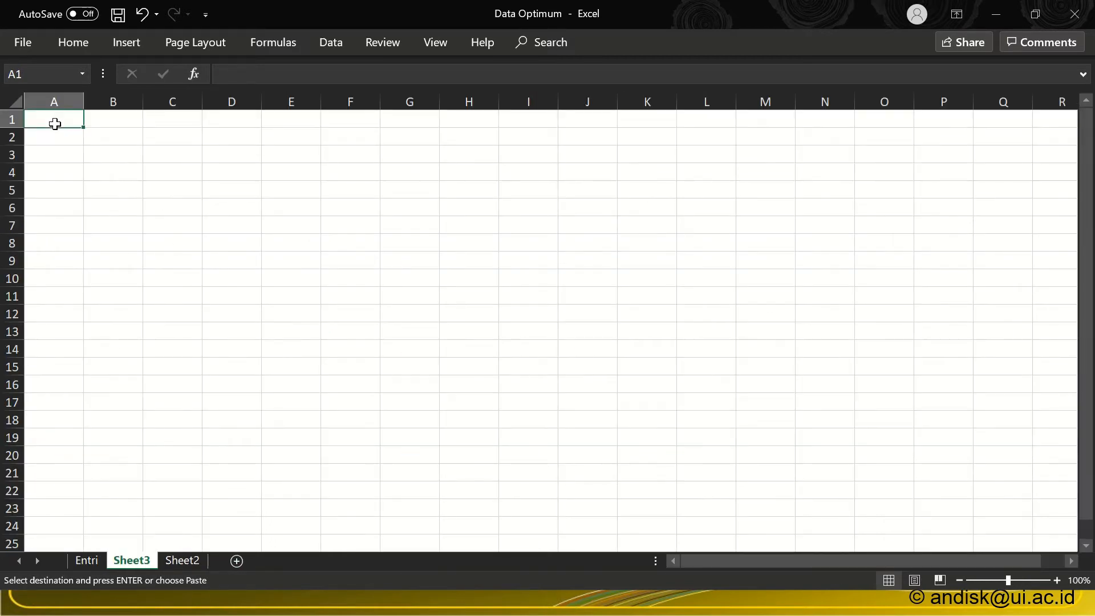
right_click(51, 118)
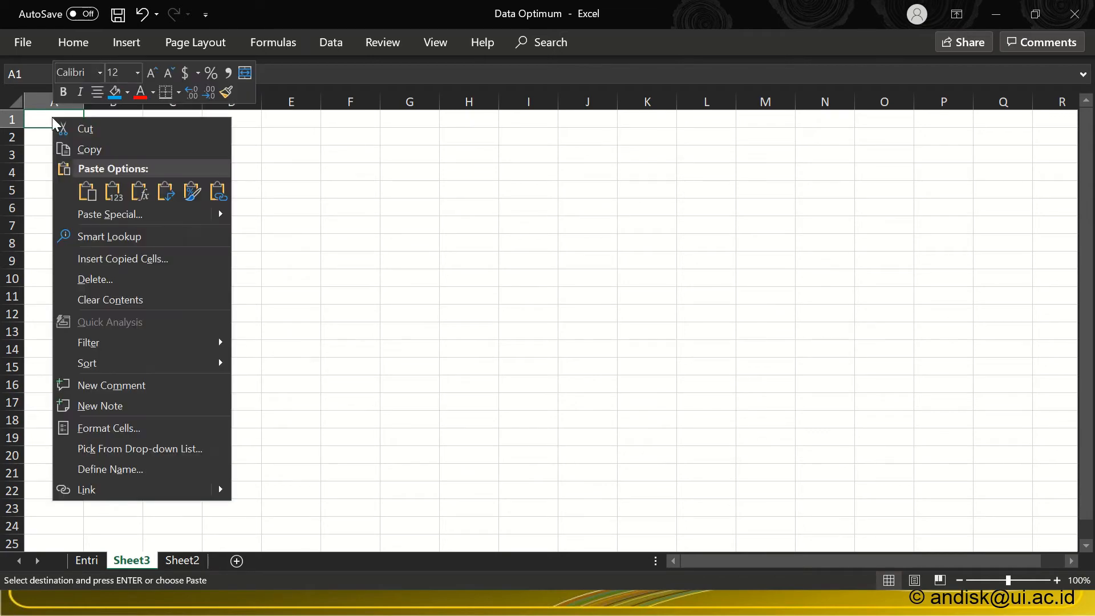
left_click(118, 214)
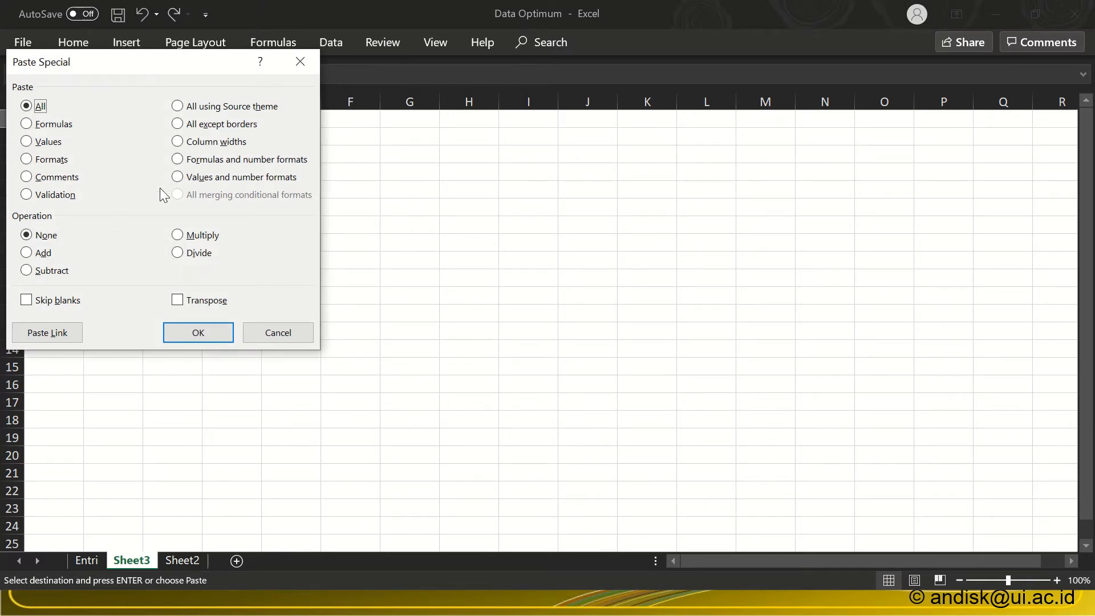
left_click(177, 301)
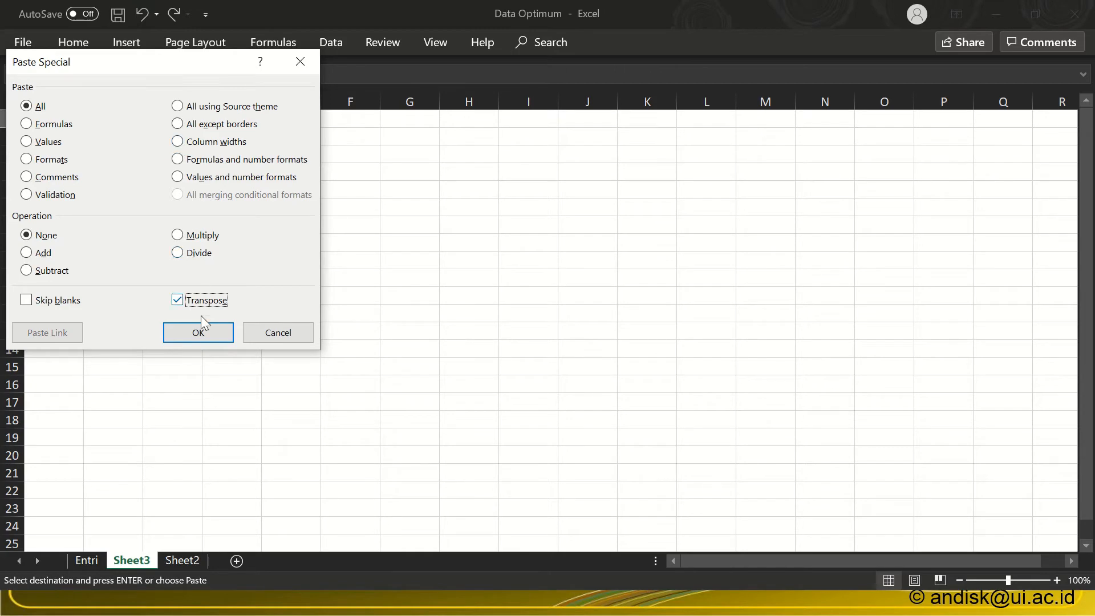
left_click(198, 333)
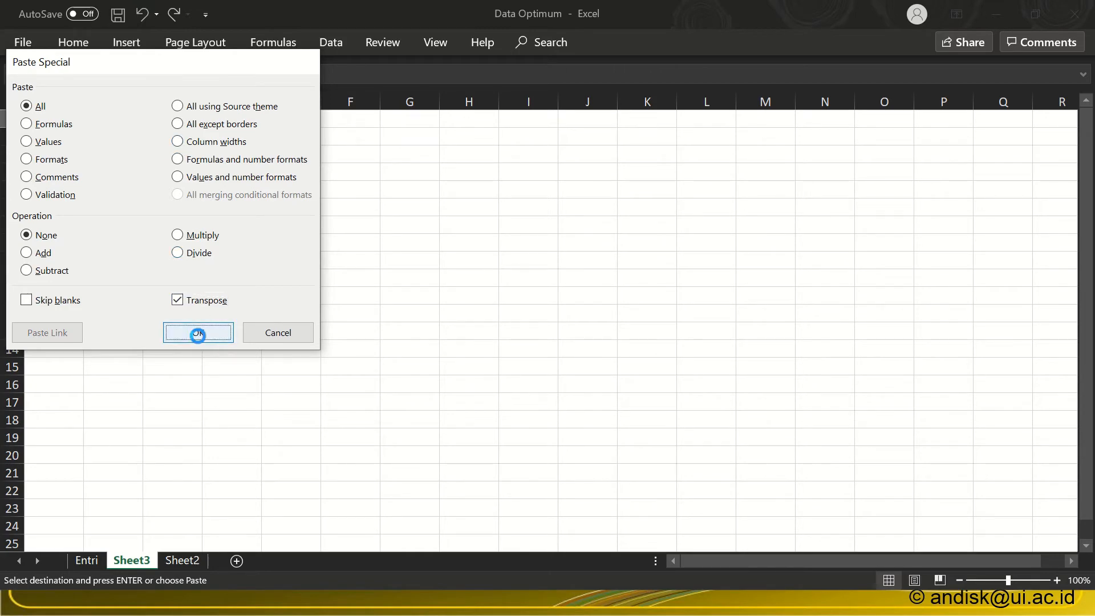
left_click(228, 293)
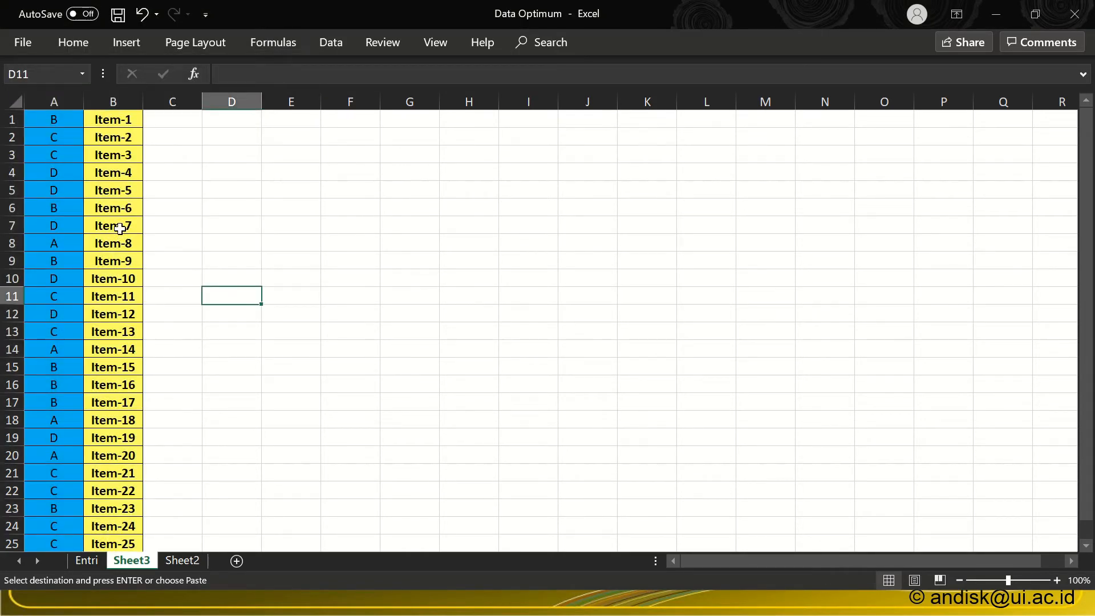
Step: Examine the transposed answer key letters beside their item numbers on the new sheet at a larger zoom
left_click(121, 126)
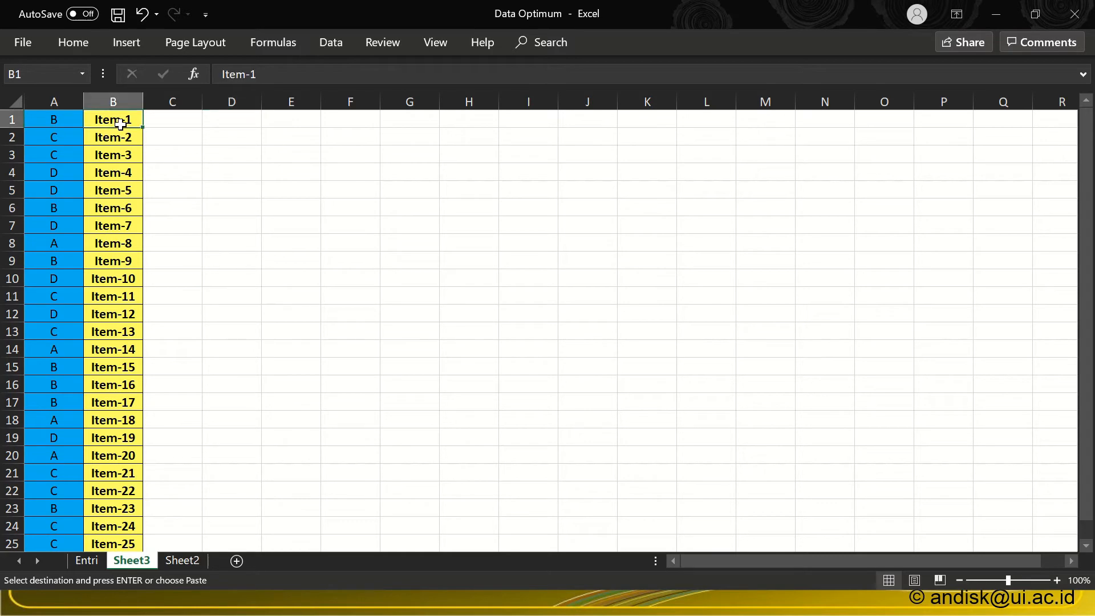
left_click(61, 117)
scroll(95, 257, "down", 6)
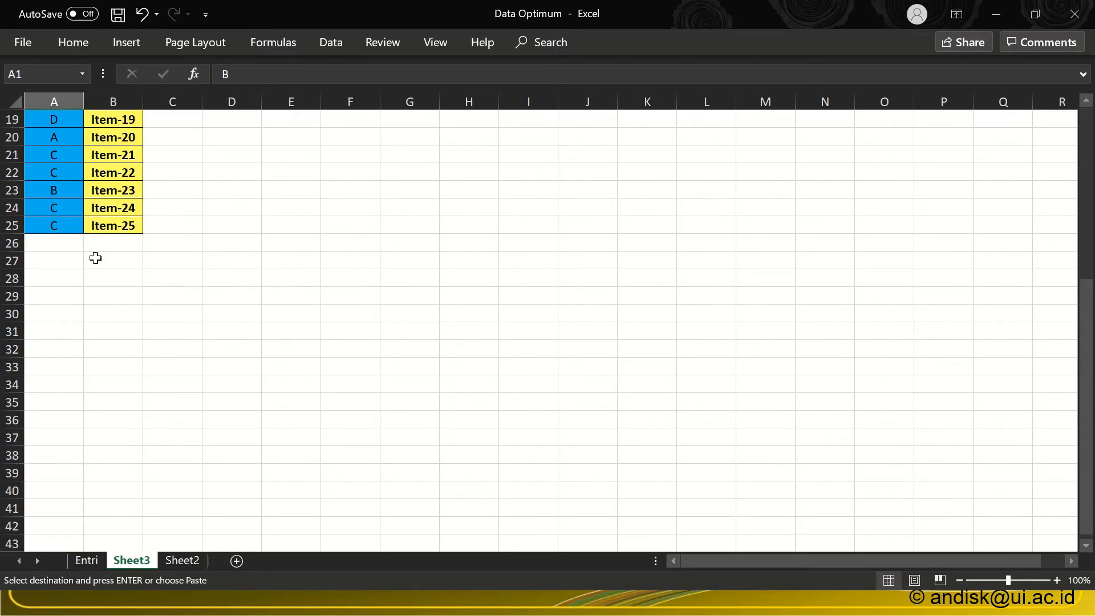
scroll(145, 279, "up", 6)
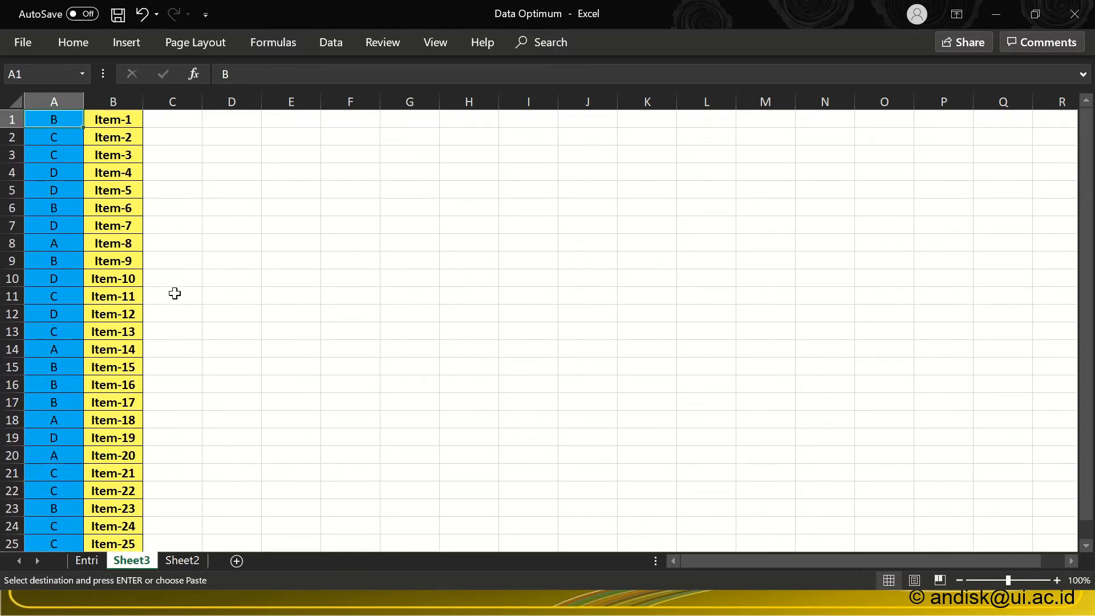
scroll(174, 292, "up", 7)
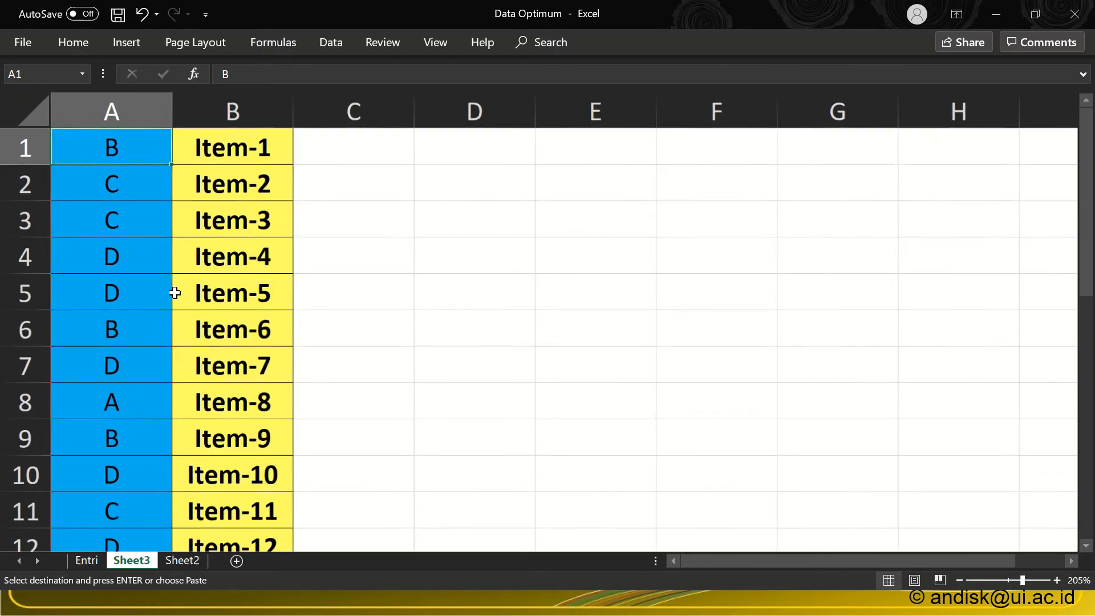
scroll(174, 293, "up", 2)
left_click(149, 244)
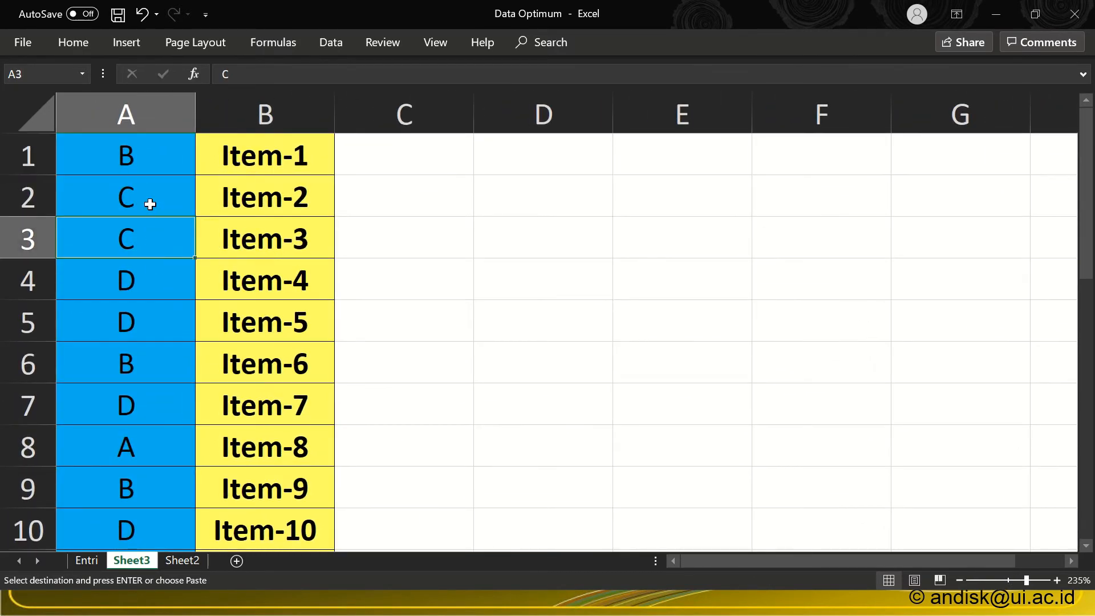
left_click(130, 443)
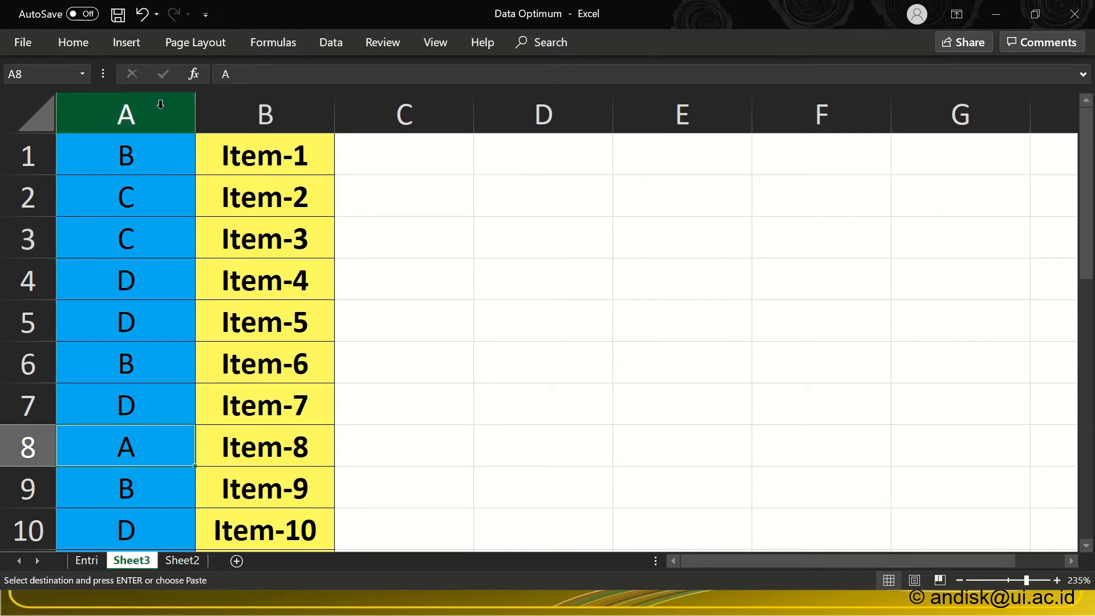
Step: Sort the transposed list by Column A, cell values, A to Z, and review the items grouped under each key letter
left_click(162, 153)
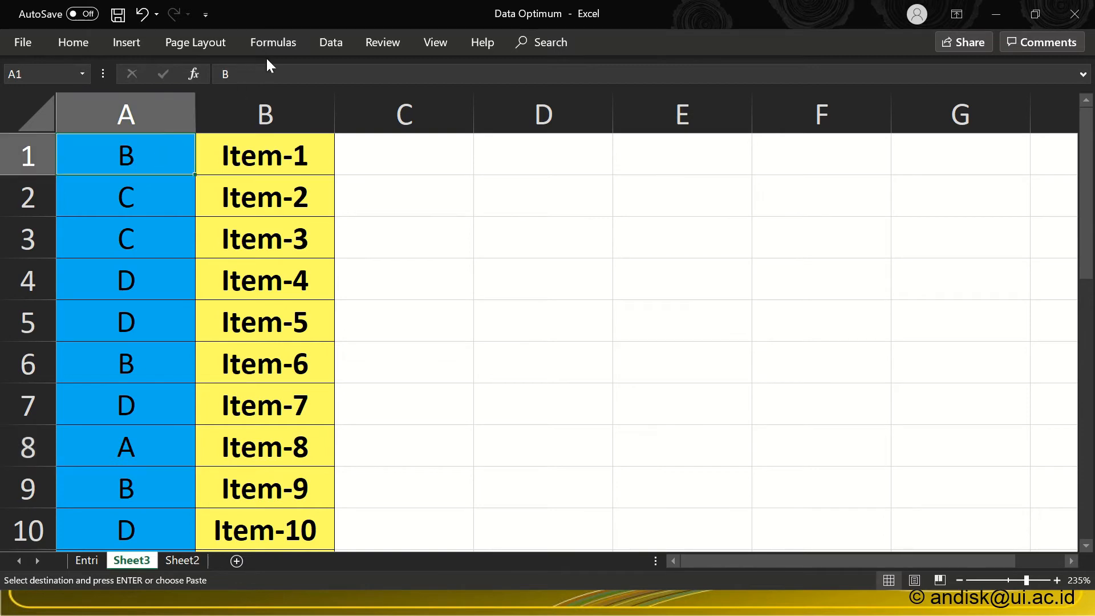
left_click(324, 43)
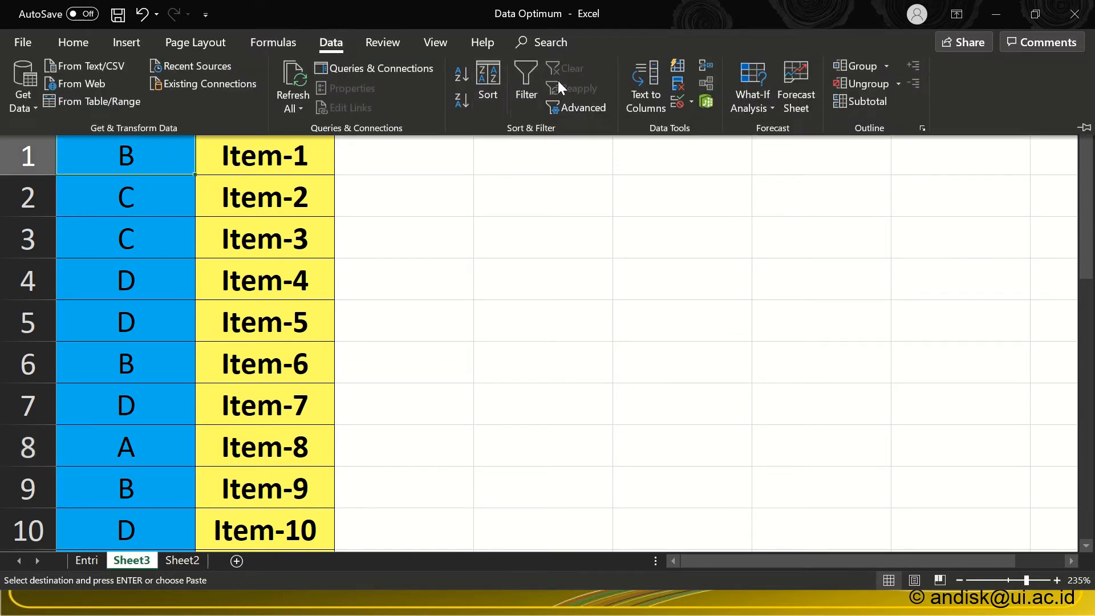
left_click(482, 83)
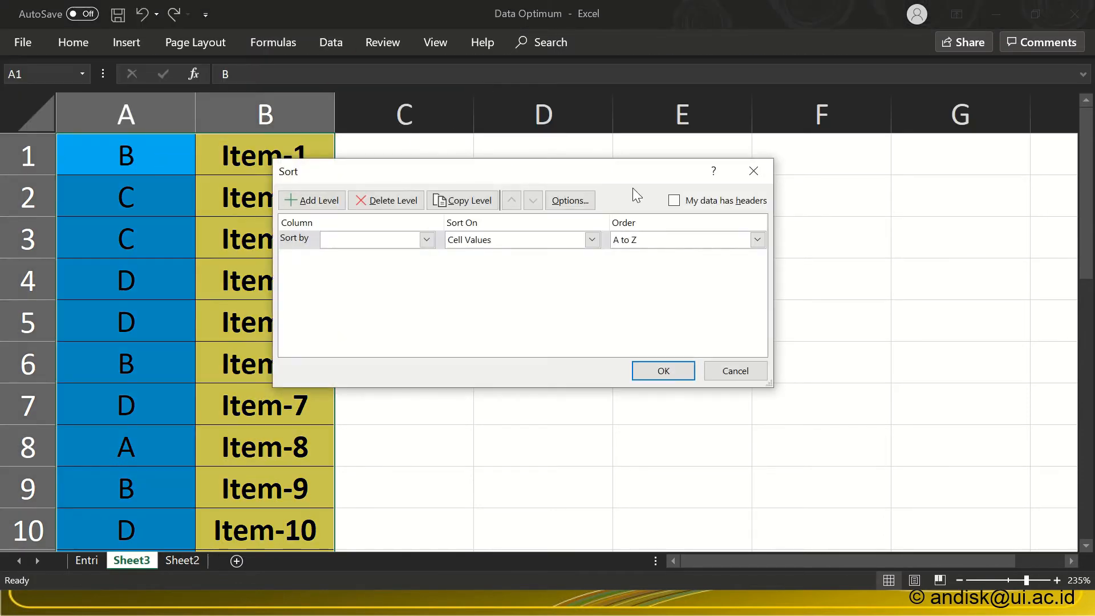
left_click(426, 240)
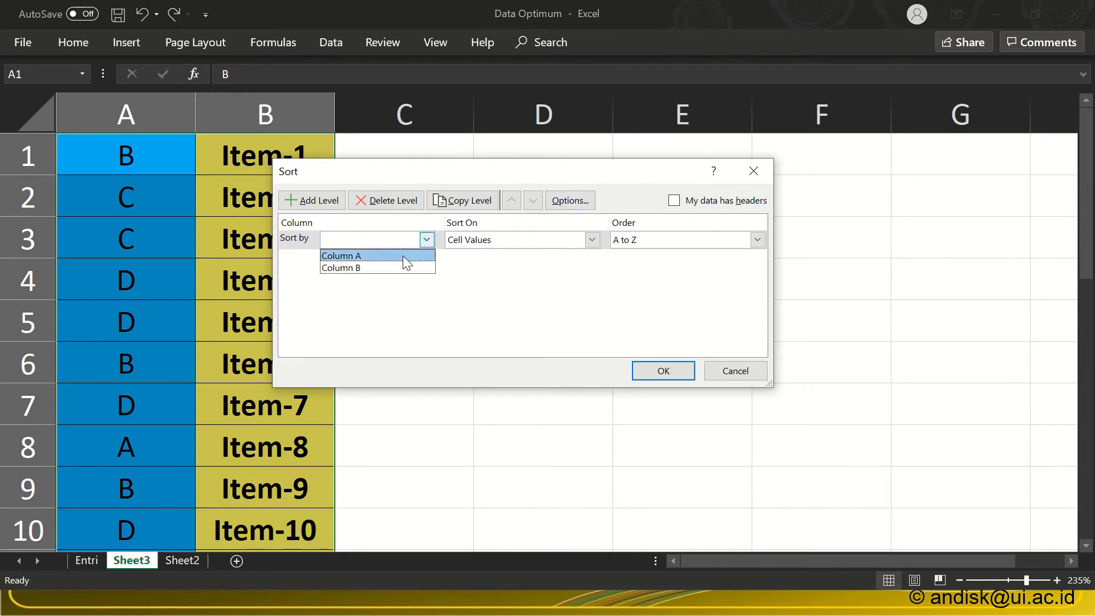
left_click(403, 256)
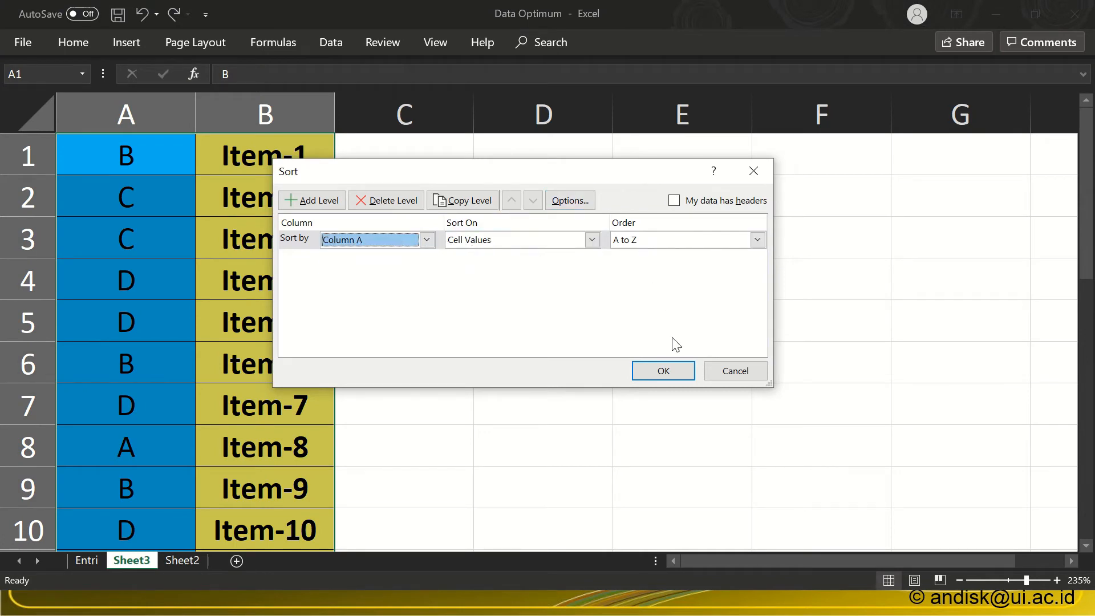
left_click(675, 371)
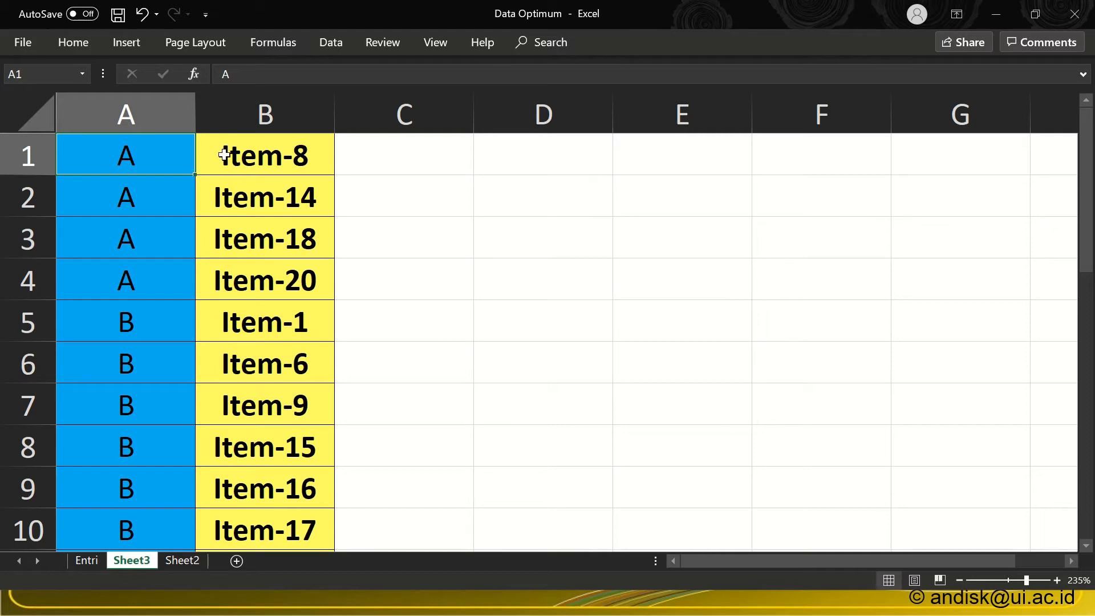
left_click_drag(225, 151, 258, 279)
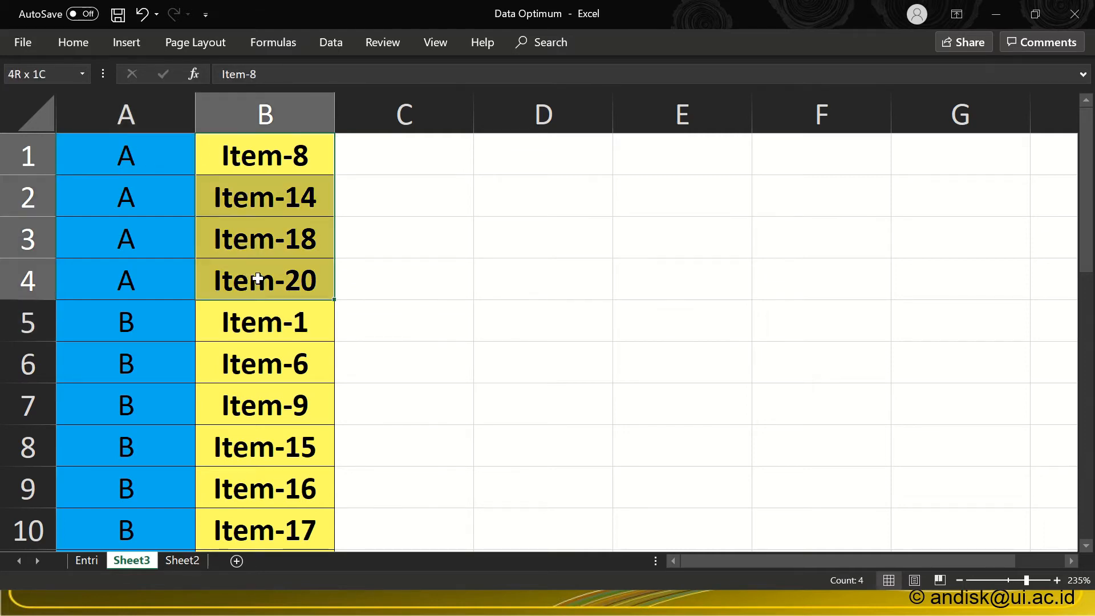
left_click(178, 325)
scroll(179, 329, "down", 6)
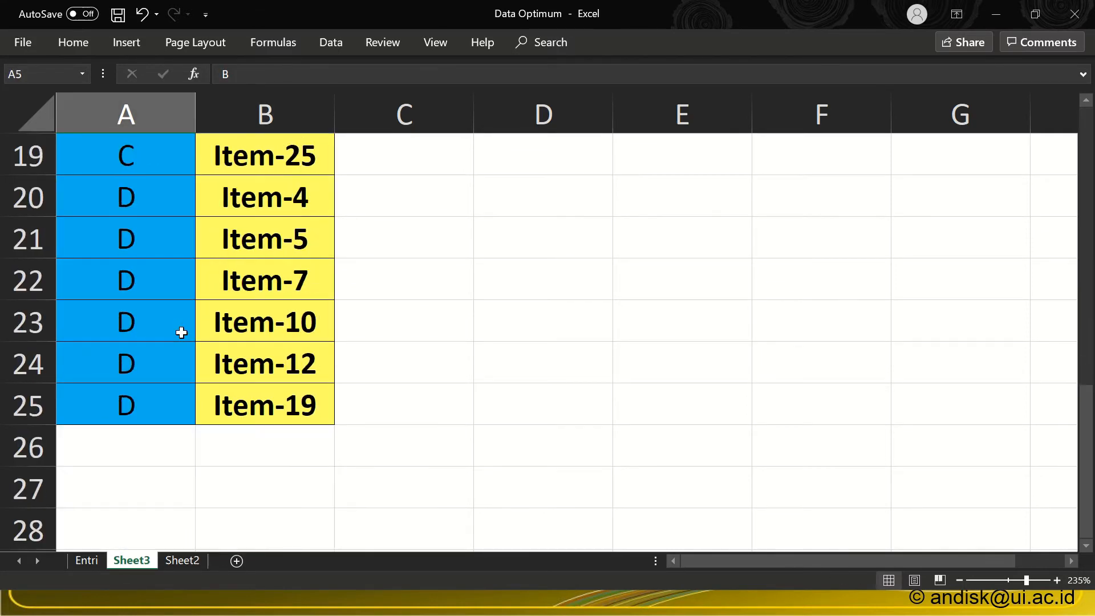
scroll(182, 333, "up", 6)
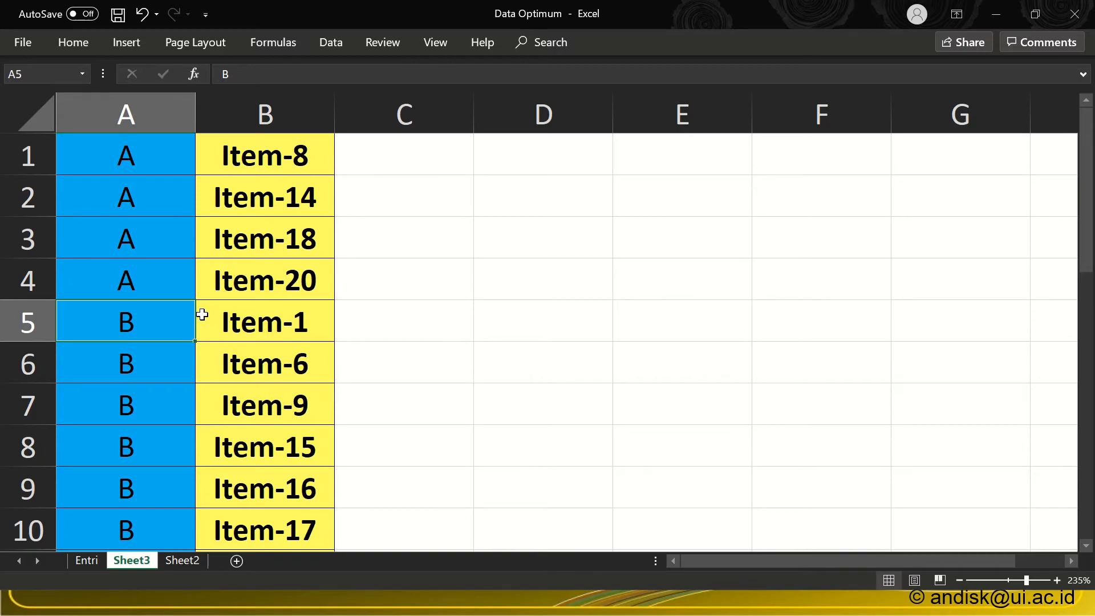
Step: Switch to SPSS, start Recode into Same Variables, and add Item8 from the sorted key's A group as a variable
key("alt+Tab")
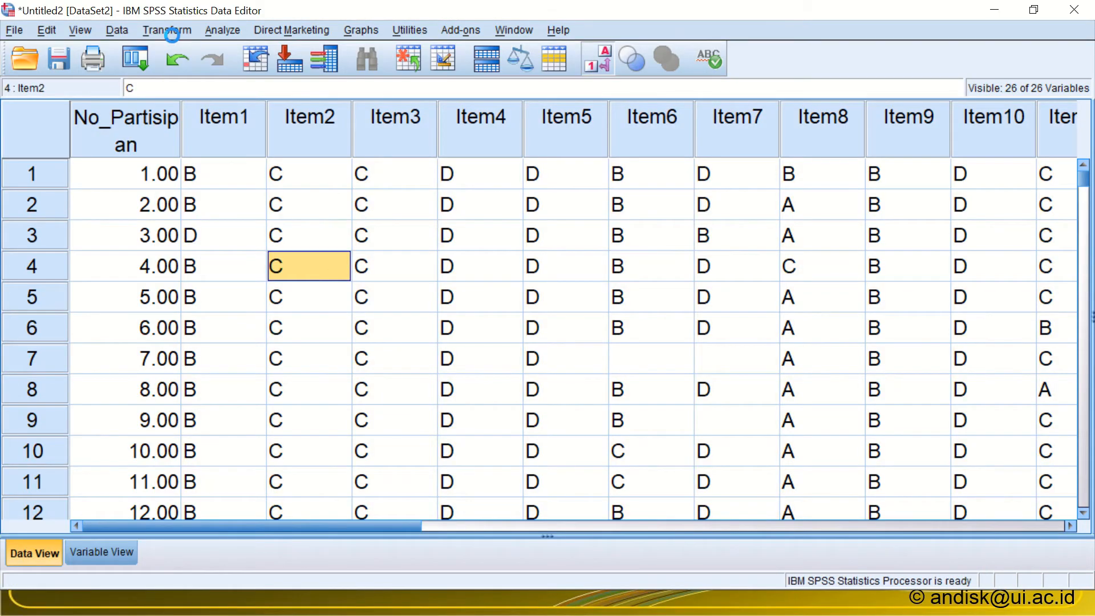
left_click(171, 30)
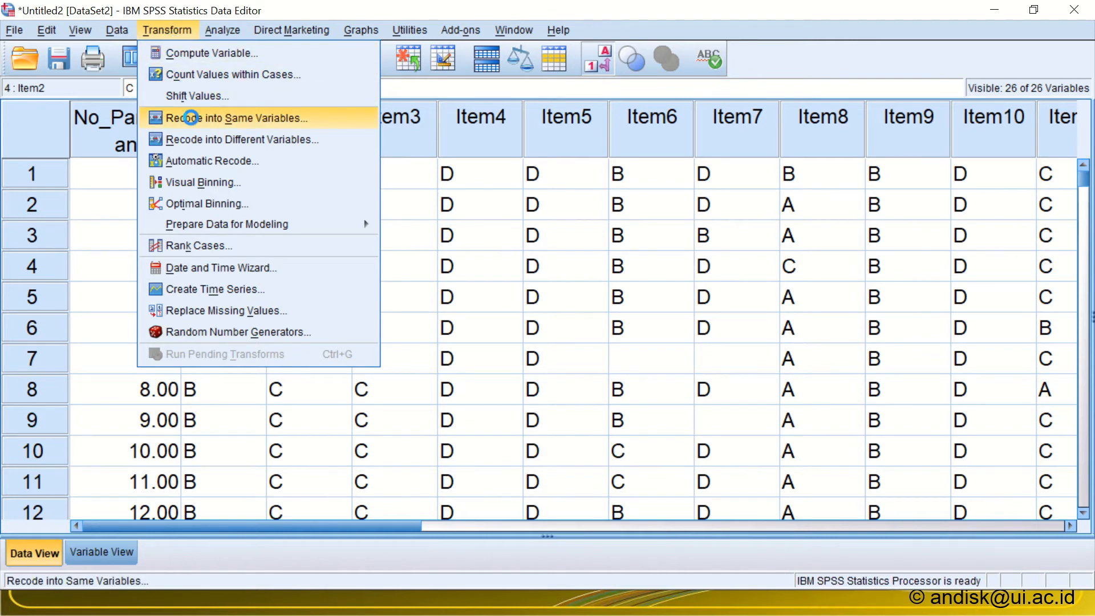
left_click(190, 117)
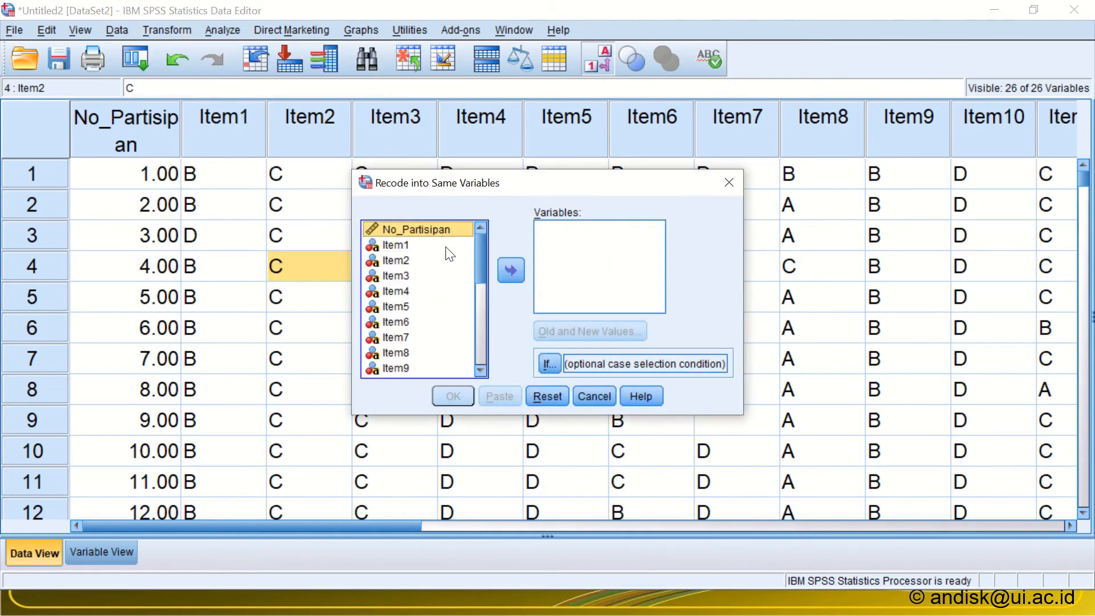
key("alt+Tab")
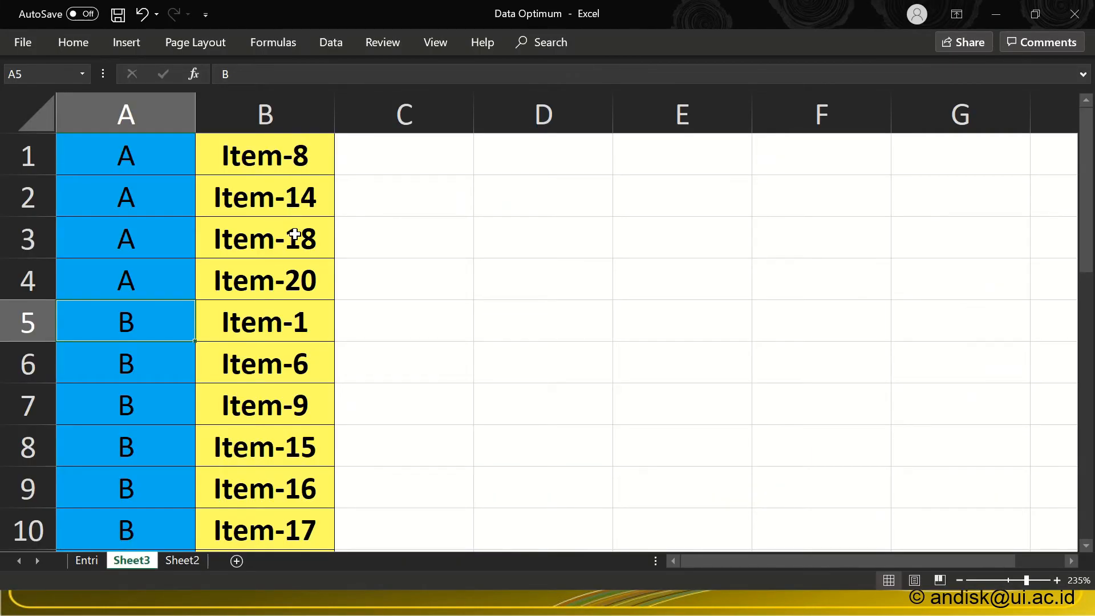
key("alt+Tab")
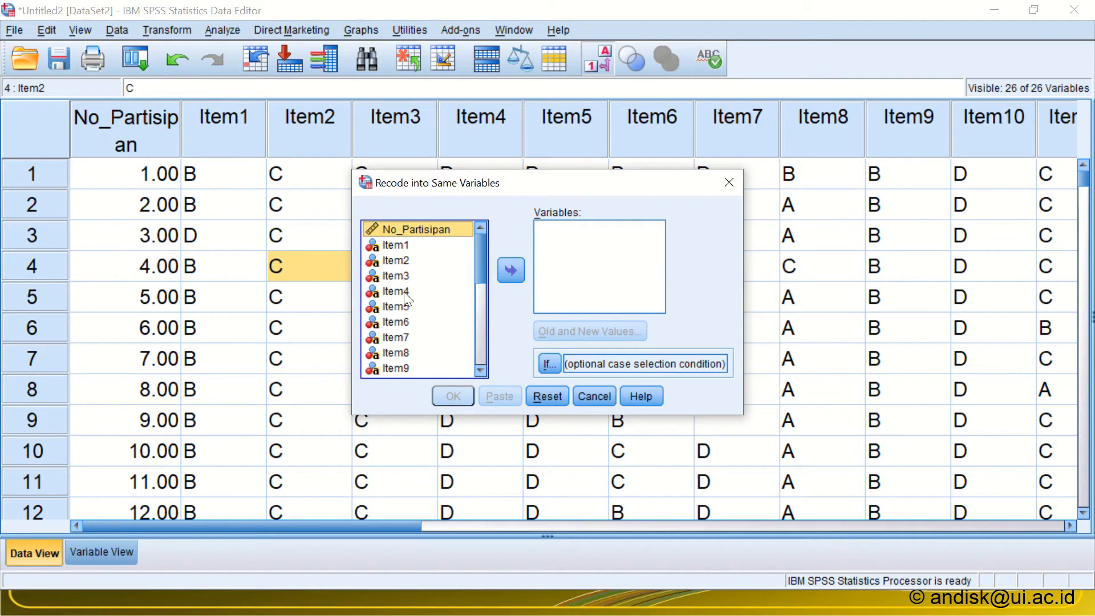
double_click(402, 353)
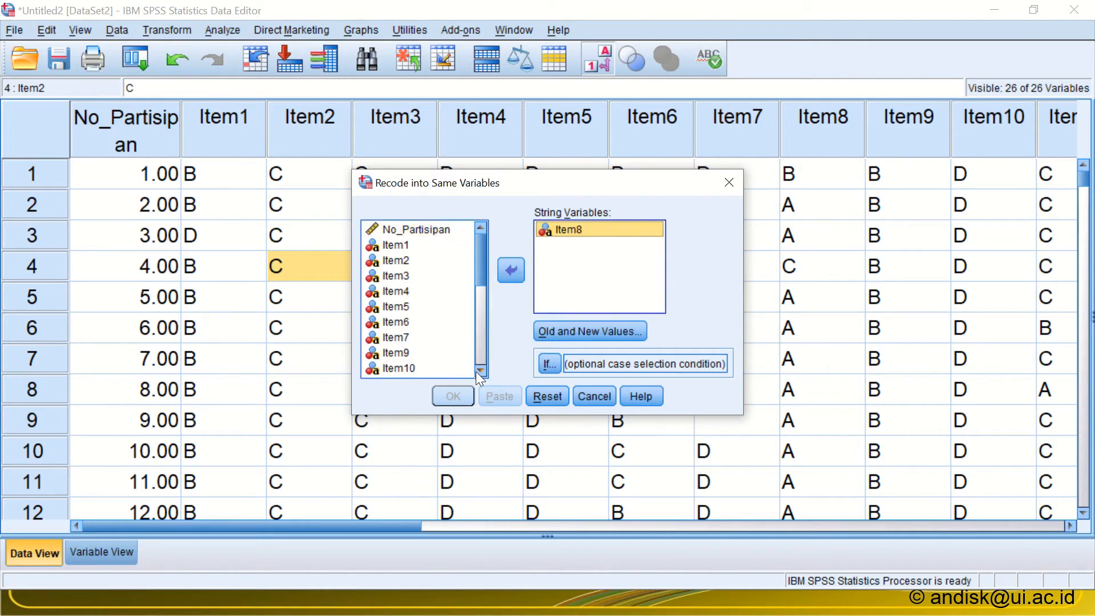
Step: Check the next item keyed A in the Excel list and add Item14 to the variables for recoding
left_click(477, 372)
left_click(477, 371)
left_click(477, 371)
left_click(477, 371)
left_click(477, 371)
left_click(477, 372)
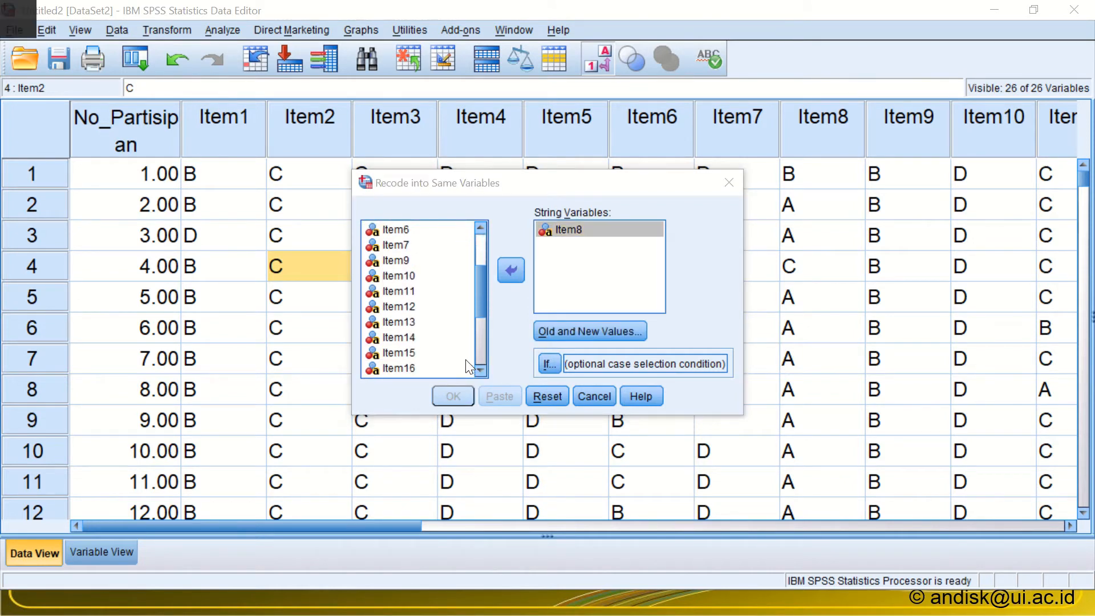
key("alt+Tab")
key("alt+Tab")
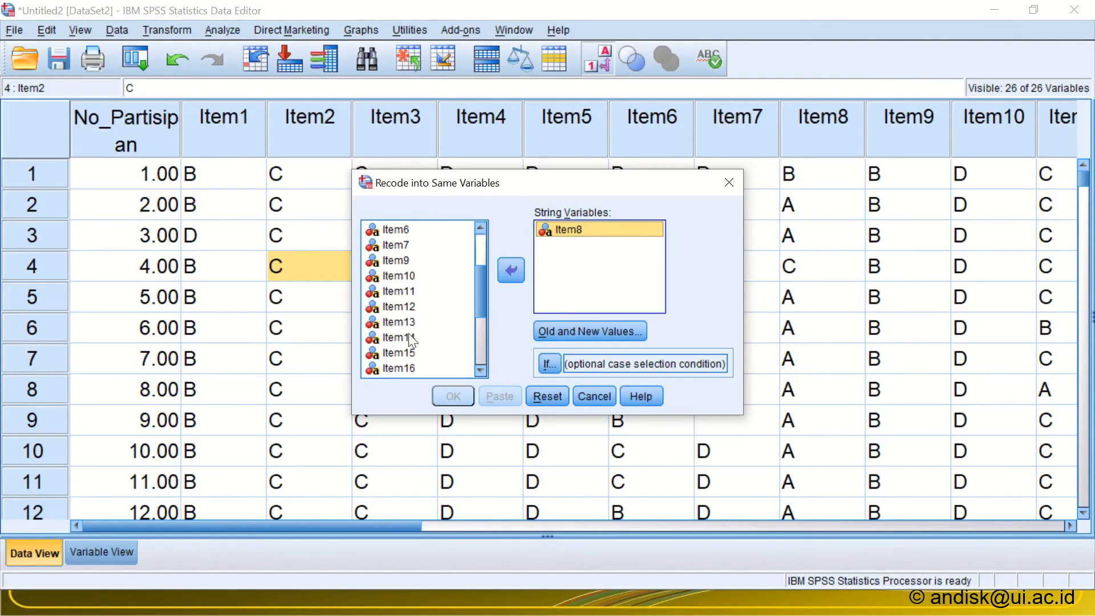
left_click(408, 337)
left_click(503, 274)
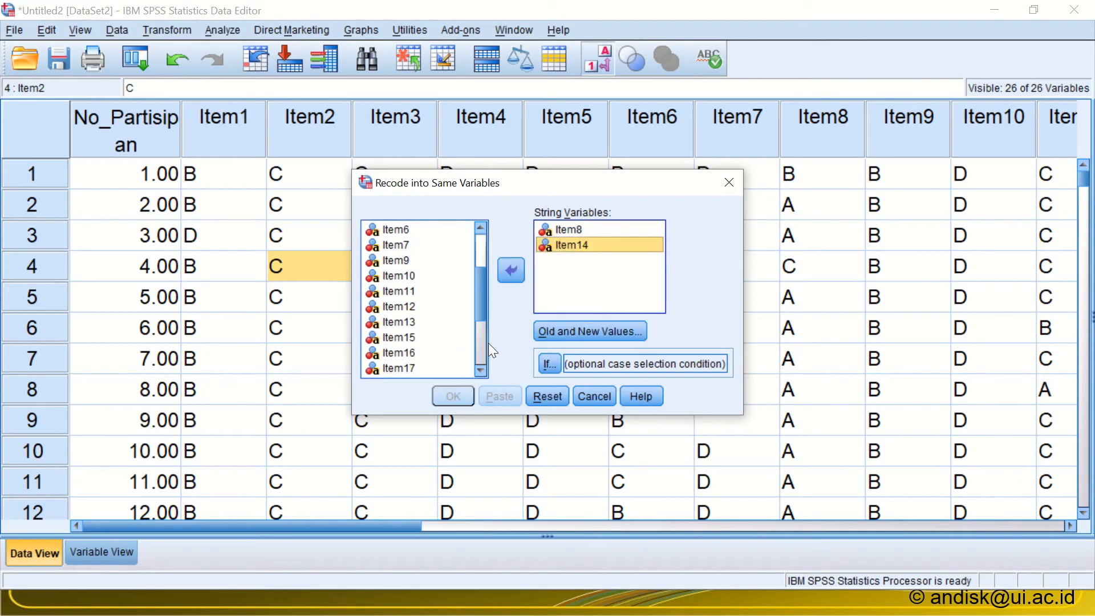
Step: Add Item18 and Item20 to the variables for recoding
left_click(478, 372)
left_click(478, 372)
left_click(478, 372)
left_click(478, 371)
left_click(477, 371)
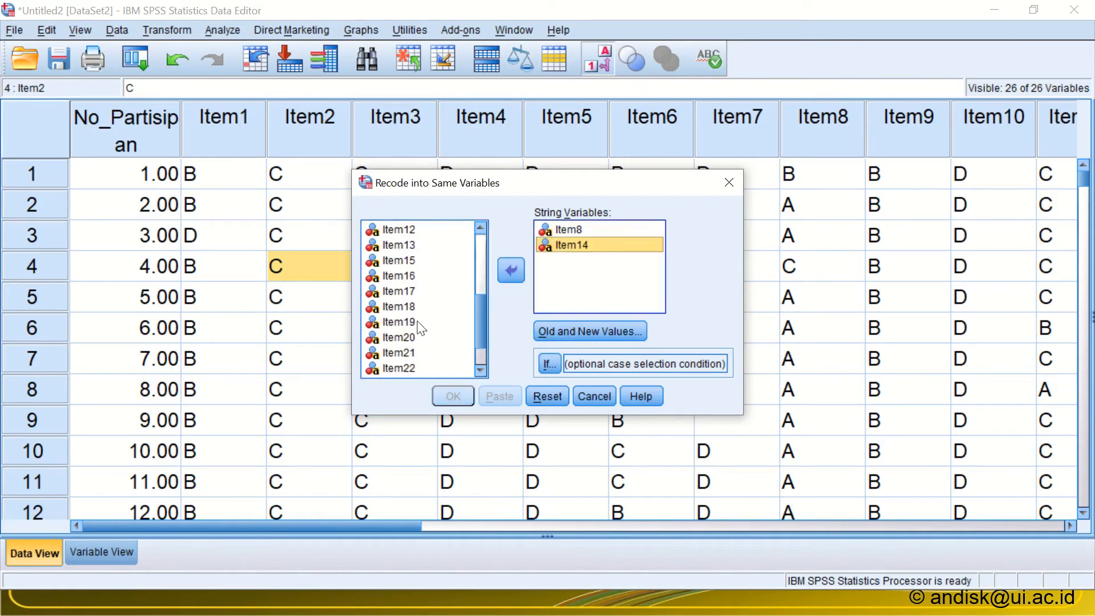
left_click(401, 306)
left_click(505, 274)
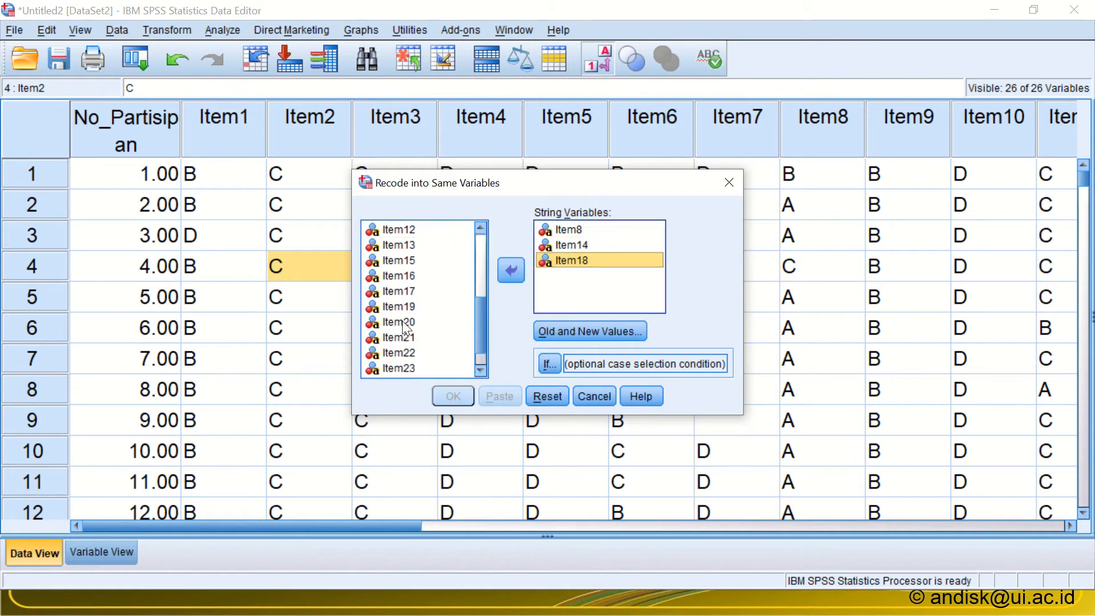
left_click(504, 272)
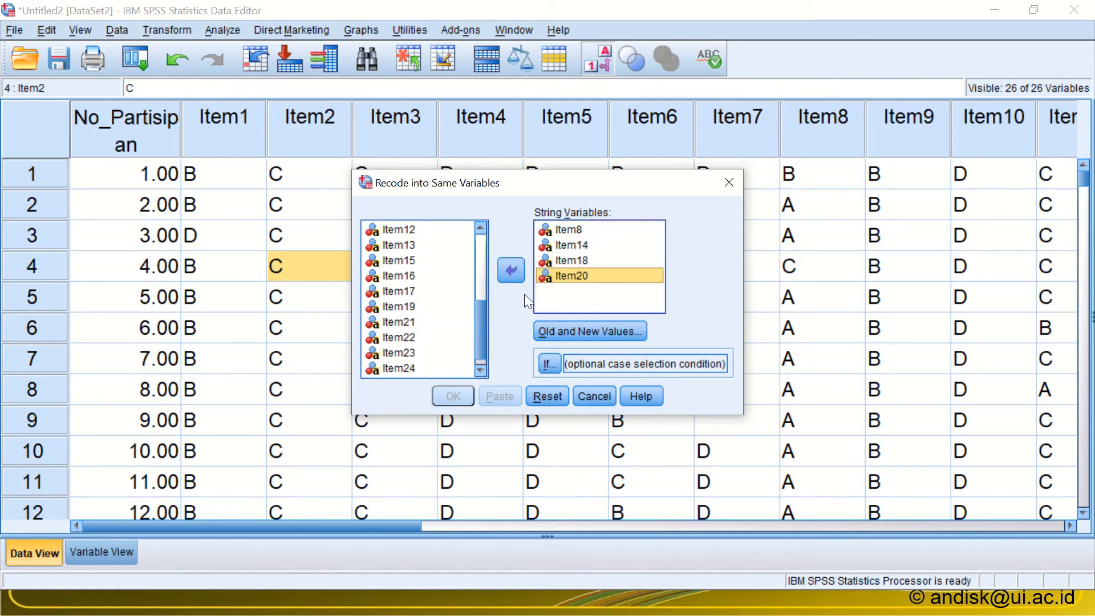
Step: Define a recode rule that turns the old value A into the new value 1
left_click(545, 330)
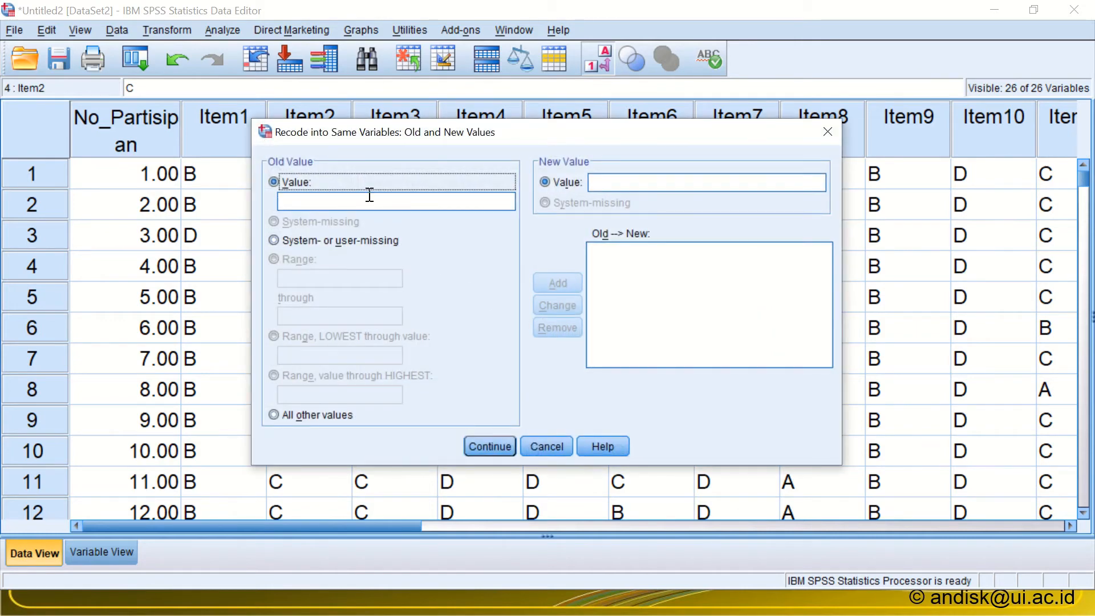
left_click(370, 197)
type("A")
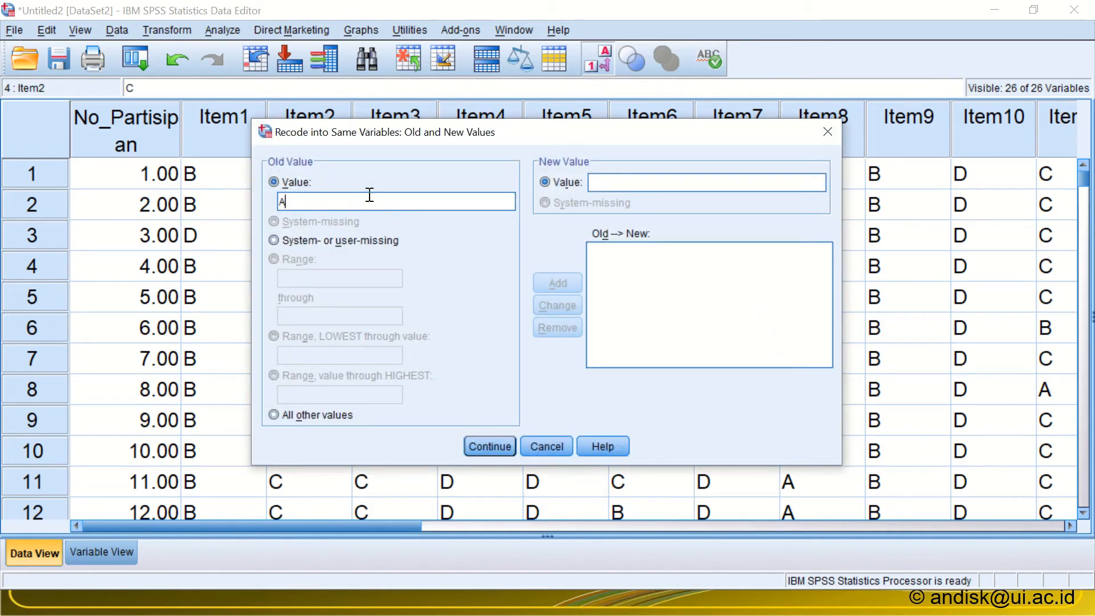
left_click(634, 184)
type("1")
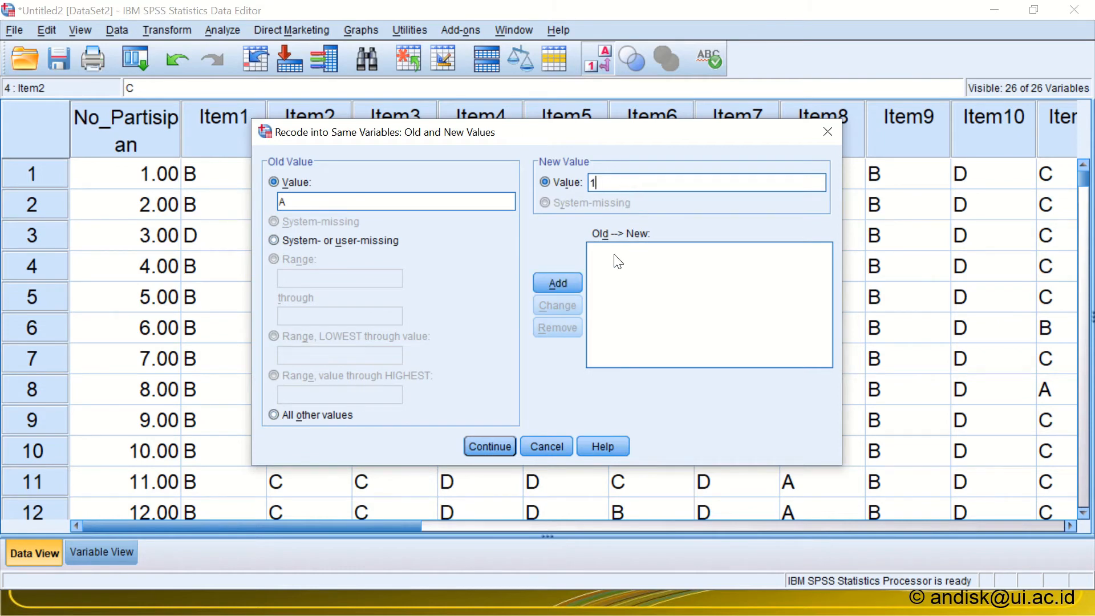
left_click(567, 284)
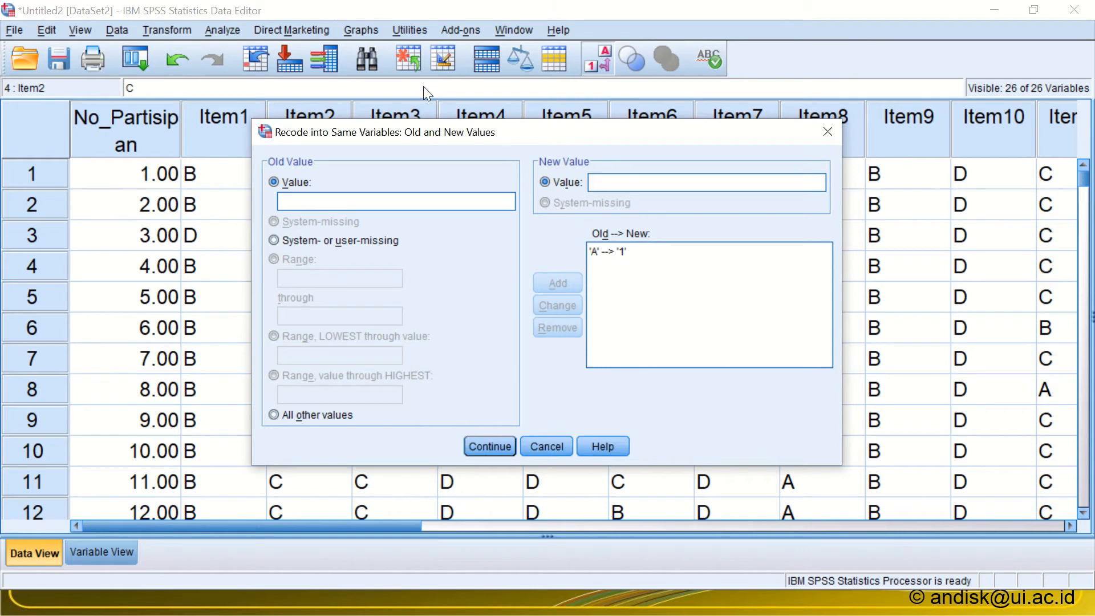
Step: Add a rule recoding all other values to 0 and run the recode on the four selected items
left_click_drag(418, 138, 540, 146)
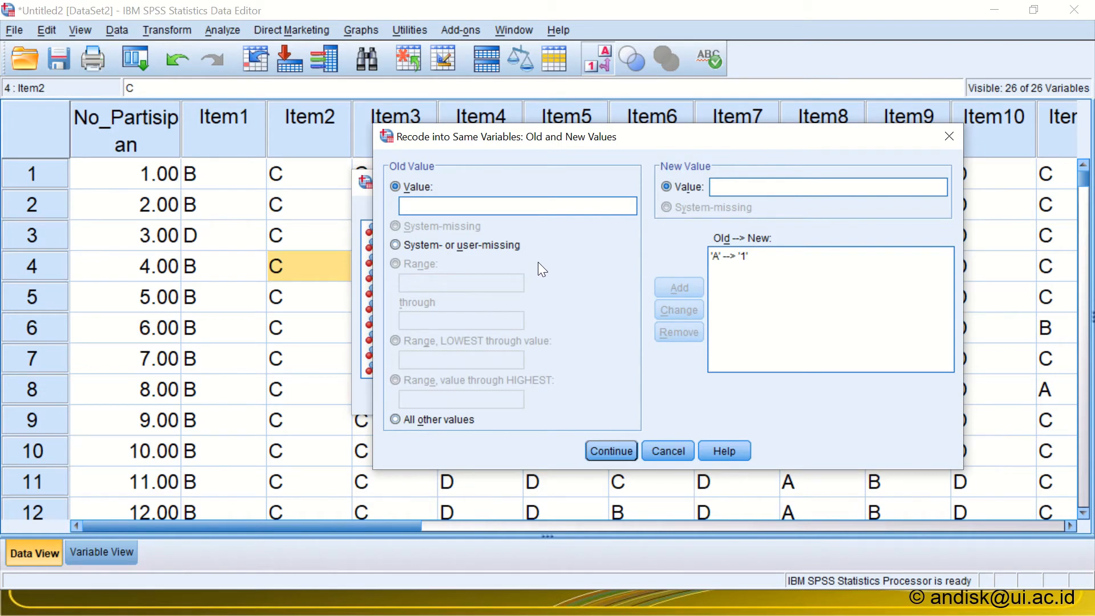
left_click(712, 257)
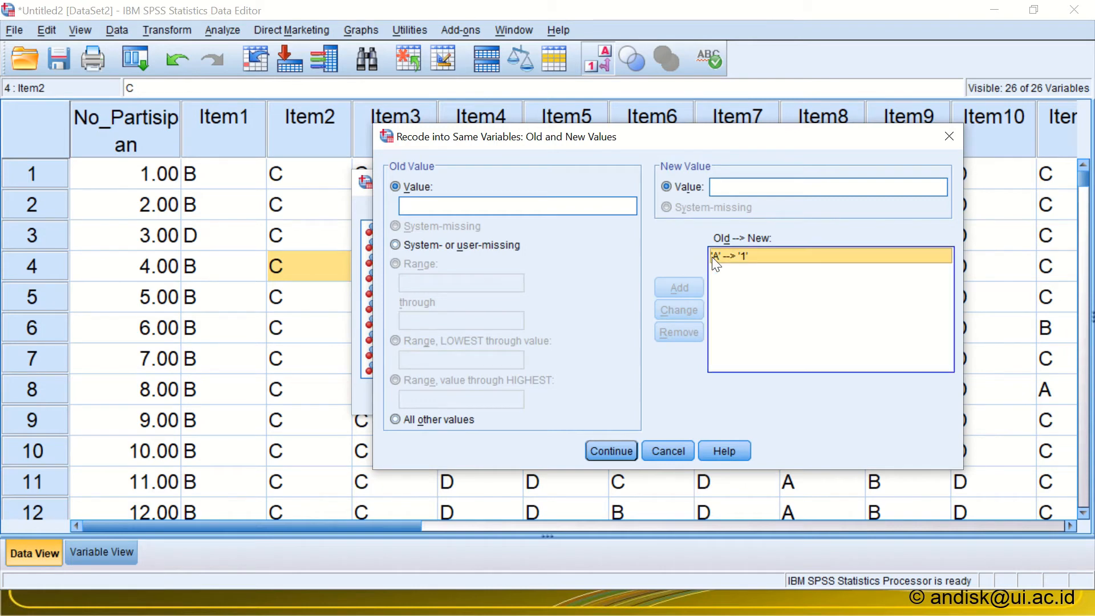
left_click(412, 420)
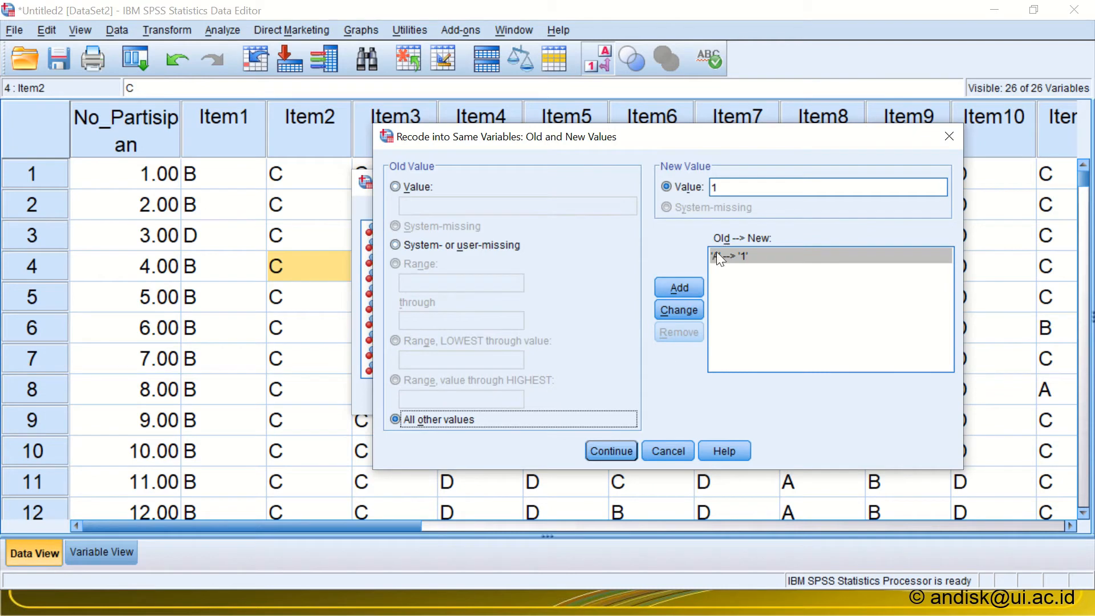
left_click(731, 188)
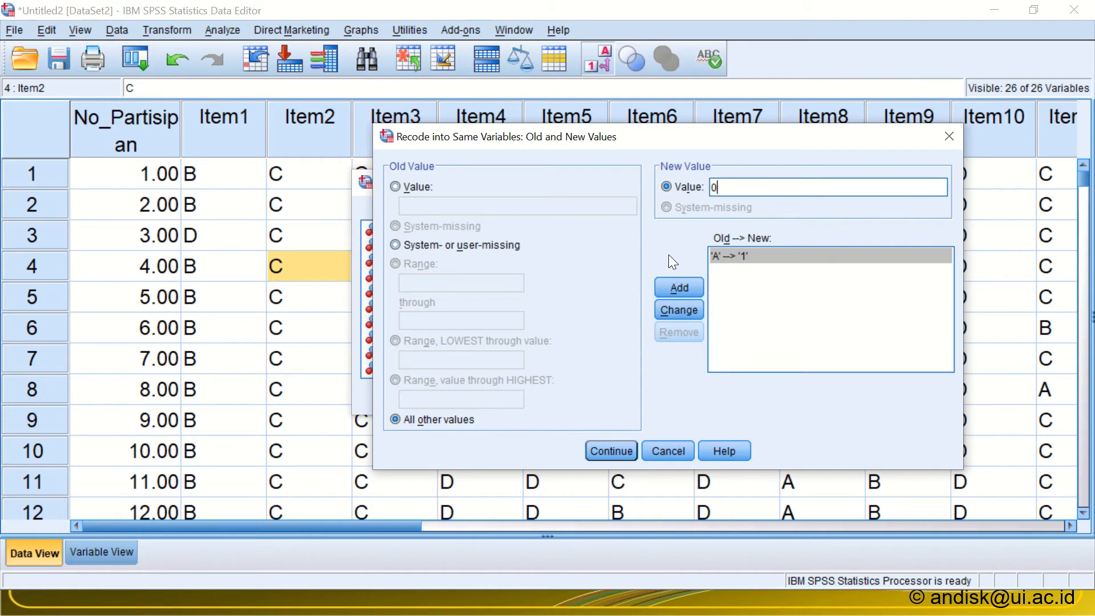
left_click(672, 284)
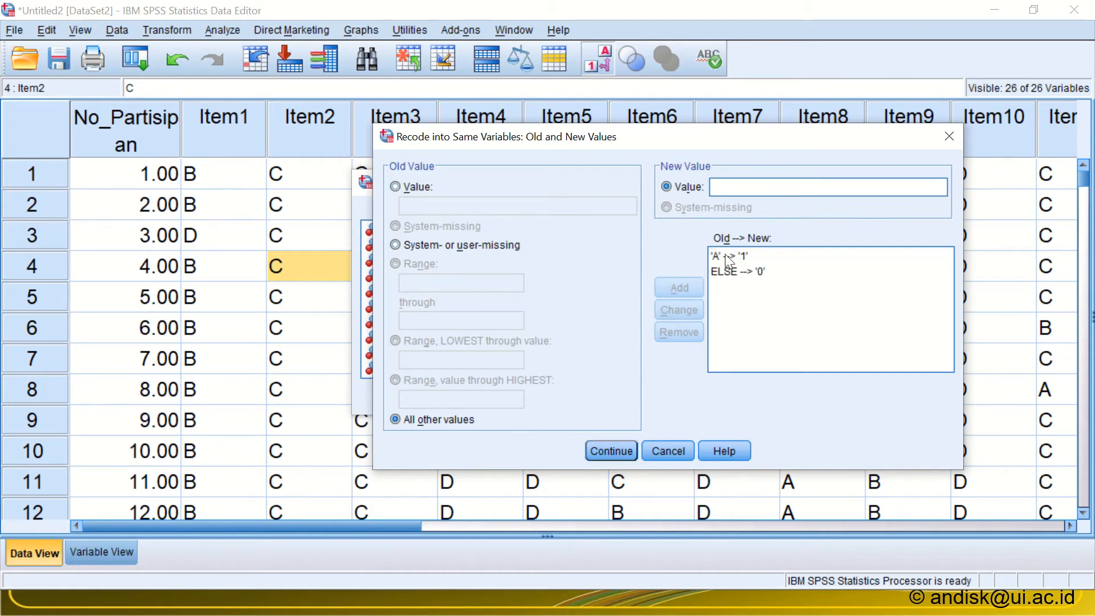
left_click(600, 446)
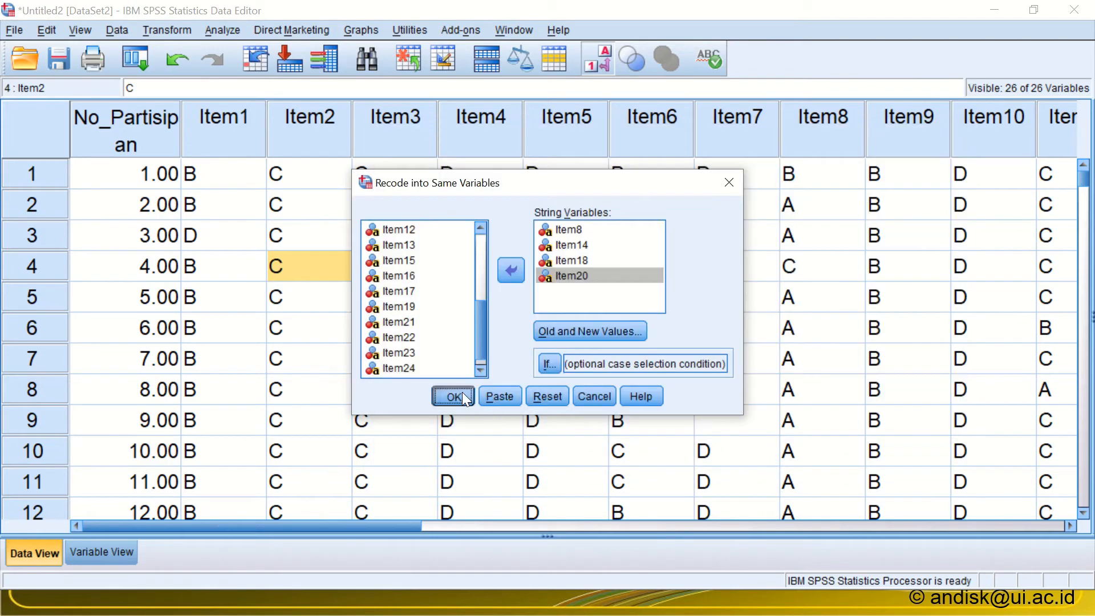
left_click(452, 396)
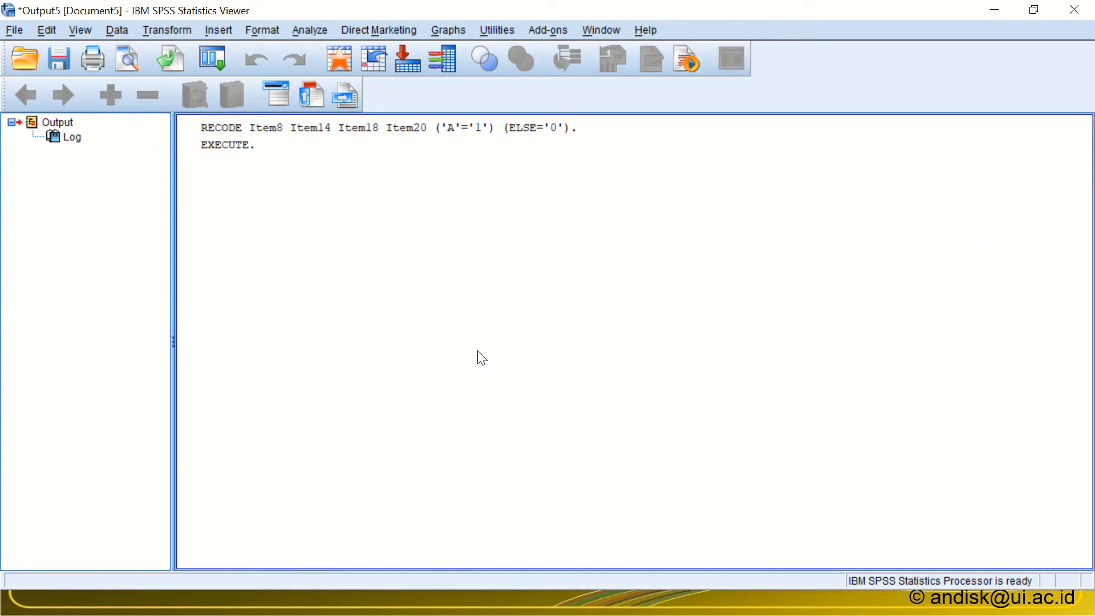
Step: Return to the SPSS data editor and examine the recoded values in the Item8 and Item14 columns
key("alt+Tab")
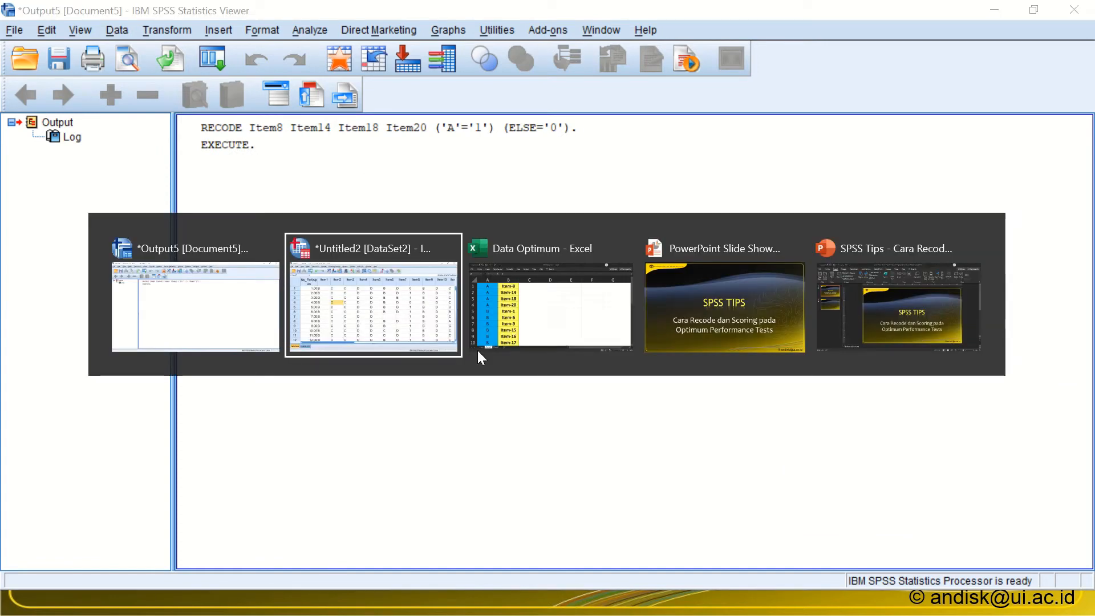
key("alt+Tab")
key("alt+Tab")
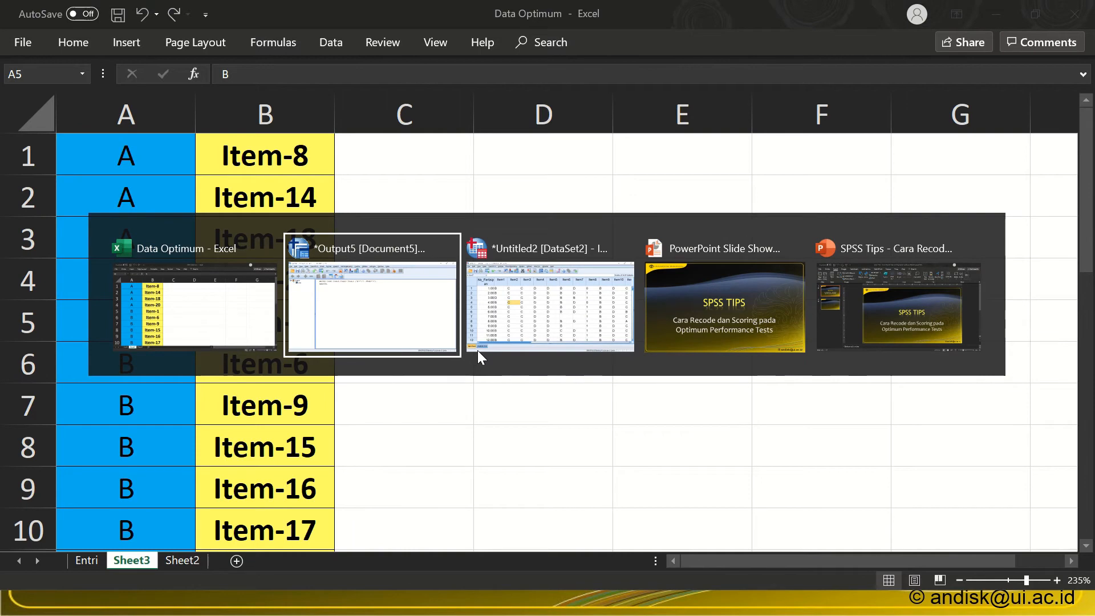
key("alt+Tab")
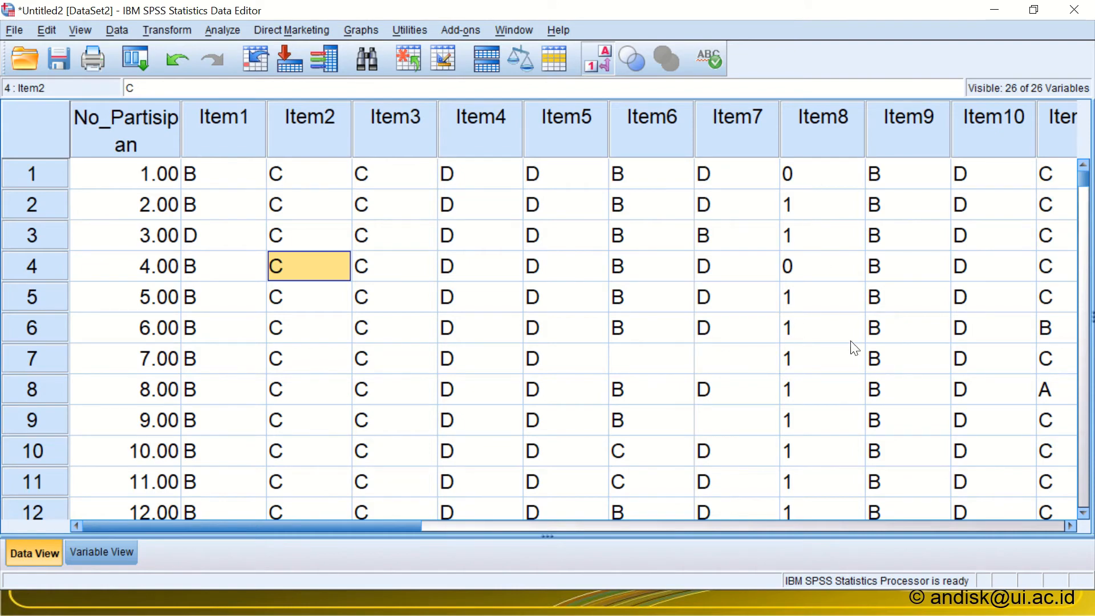
left_click(1070, 526)
left_click(1070, 525)
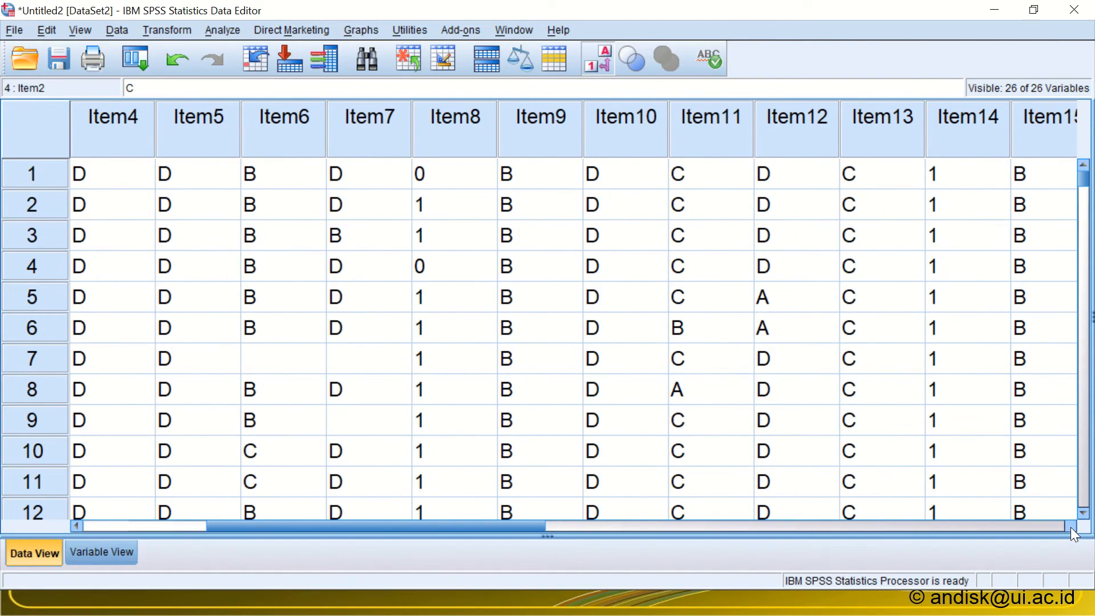
left_click(1070, 525)
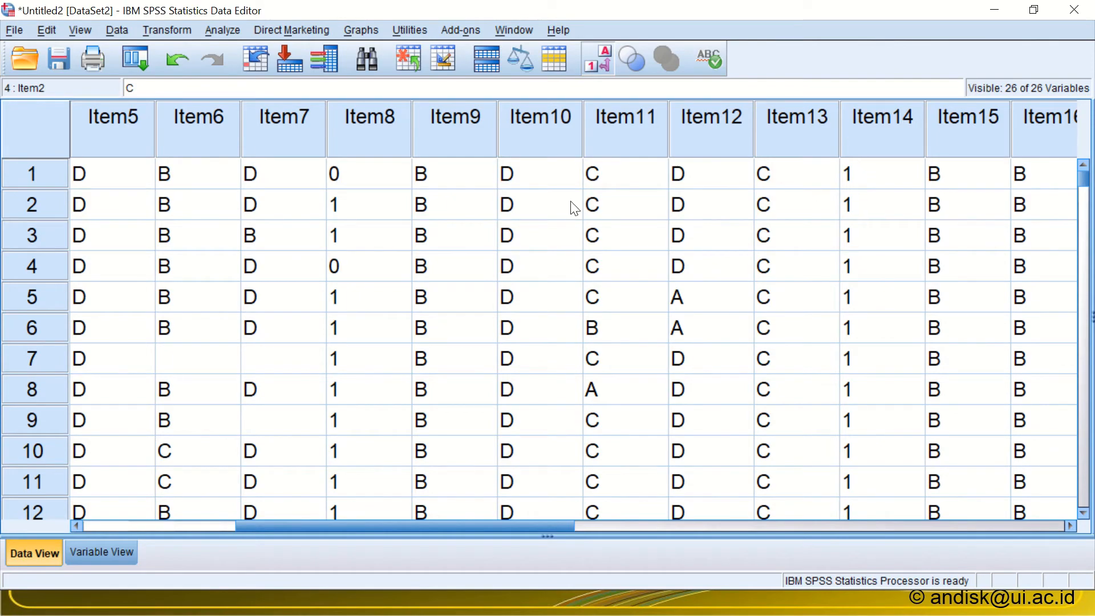
Step: Check in the sorted Excel list which items have B as their key, and return to the SPSS data editor
key("alt+Tab")
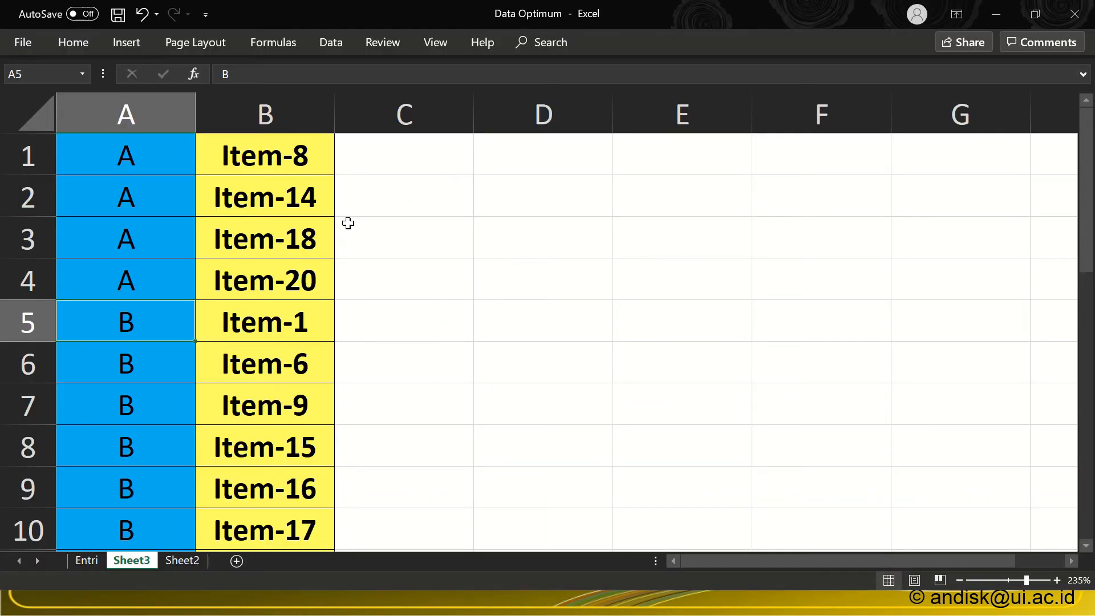
scroll(239, 362, "down", 1)
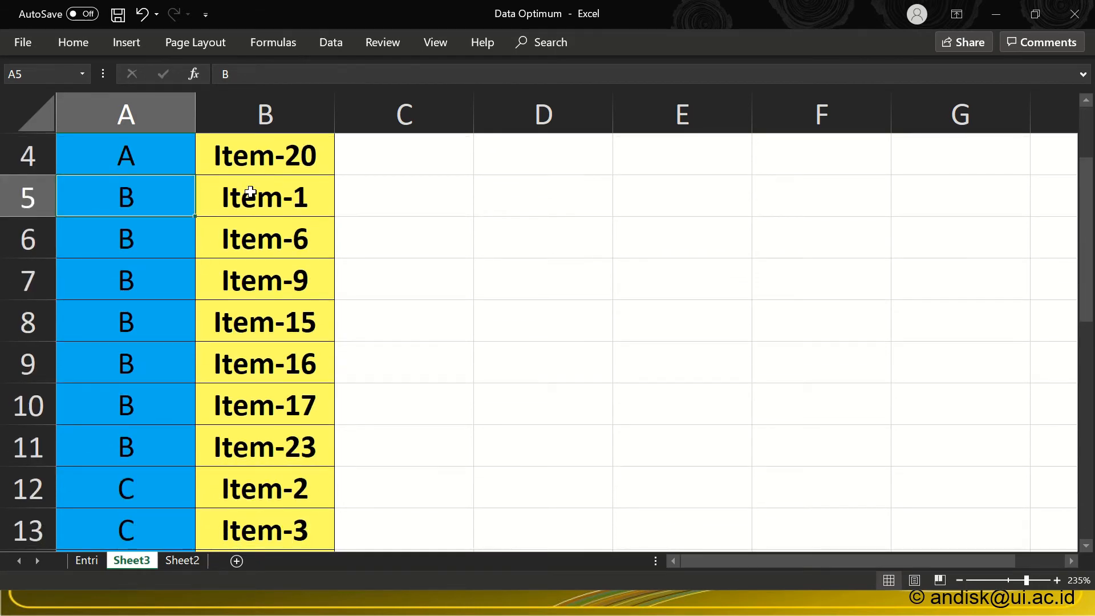
key("alt")
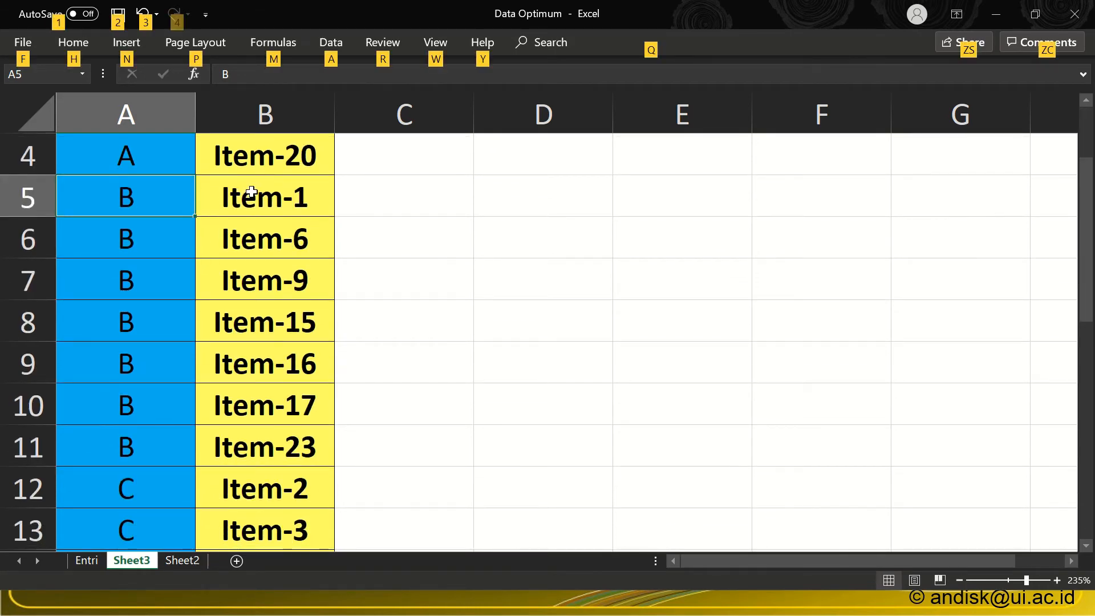
key("alt+Tab")
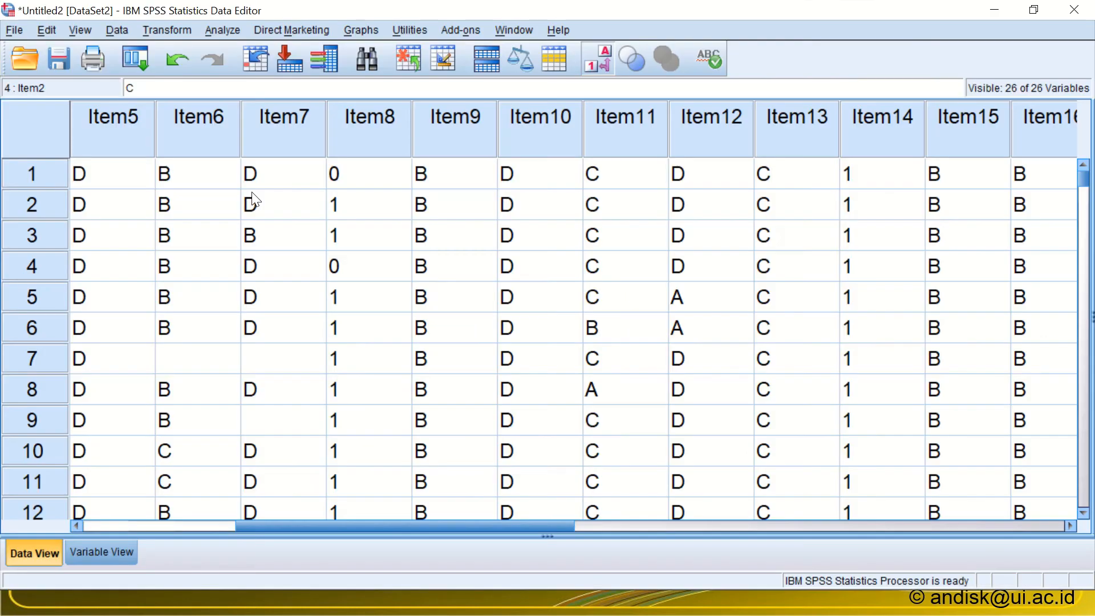
Step: Reopen Recode into Same Variables, review the old and new value rules kept from the previous recode, and cancel out of them
left_click(165, 28)
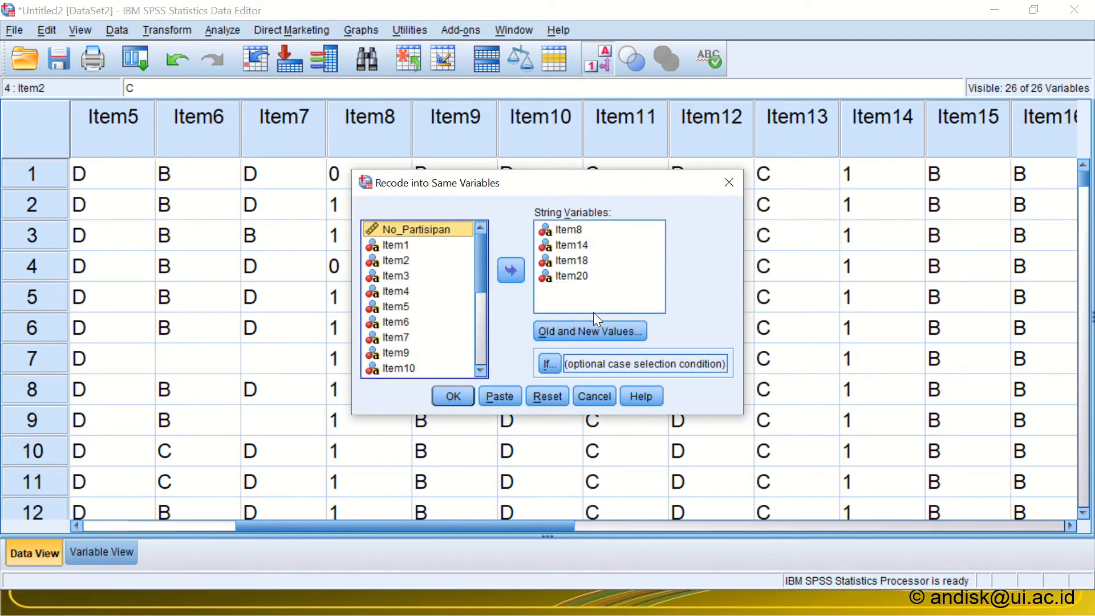
left_click(587, 330)
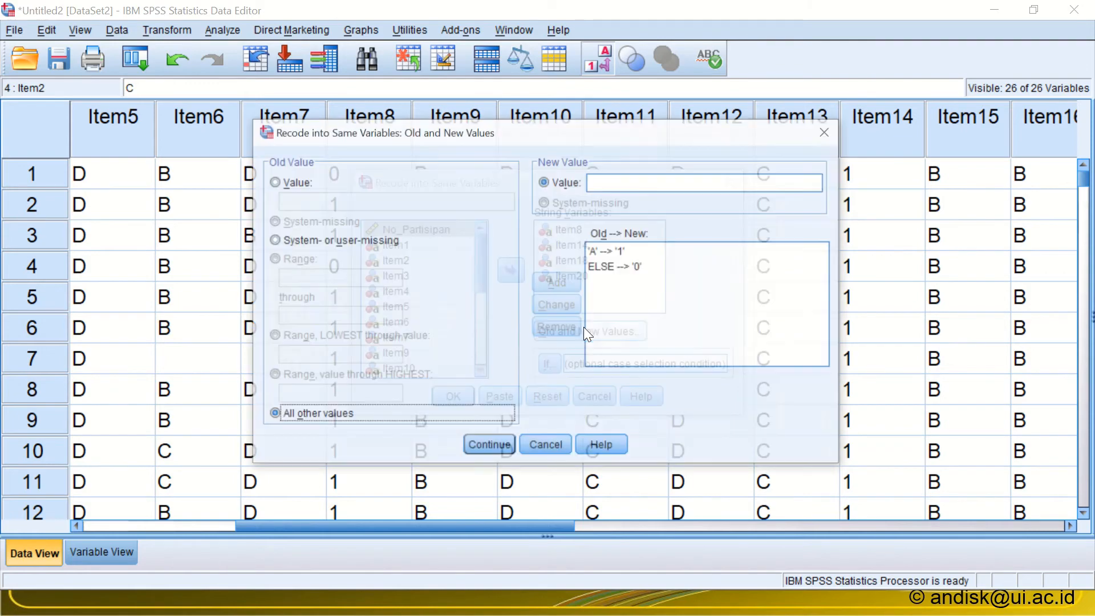
left_click(533, 450)
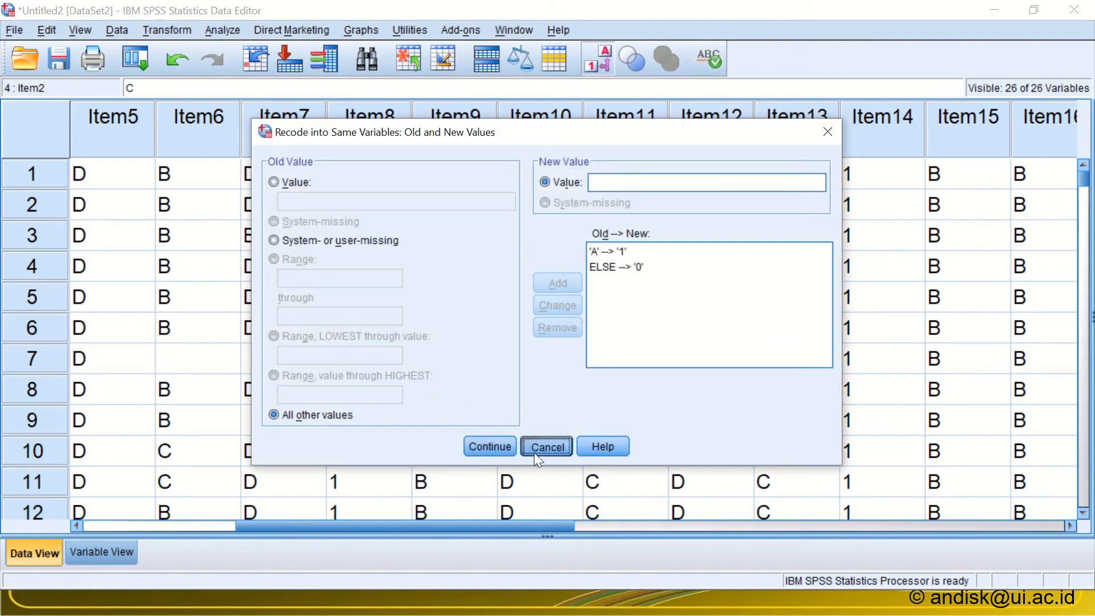
Step: Remove Item8, Item14, Item18 and Item20 from the list of variables to recode
left_click(603, 294)
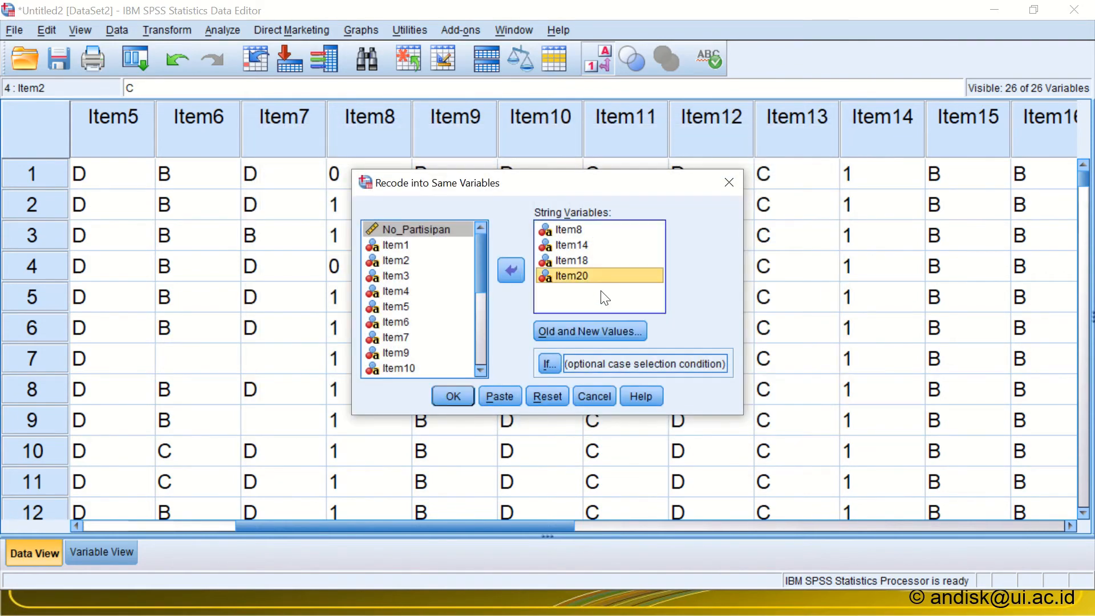
key("ctrl+a")
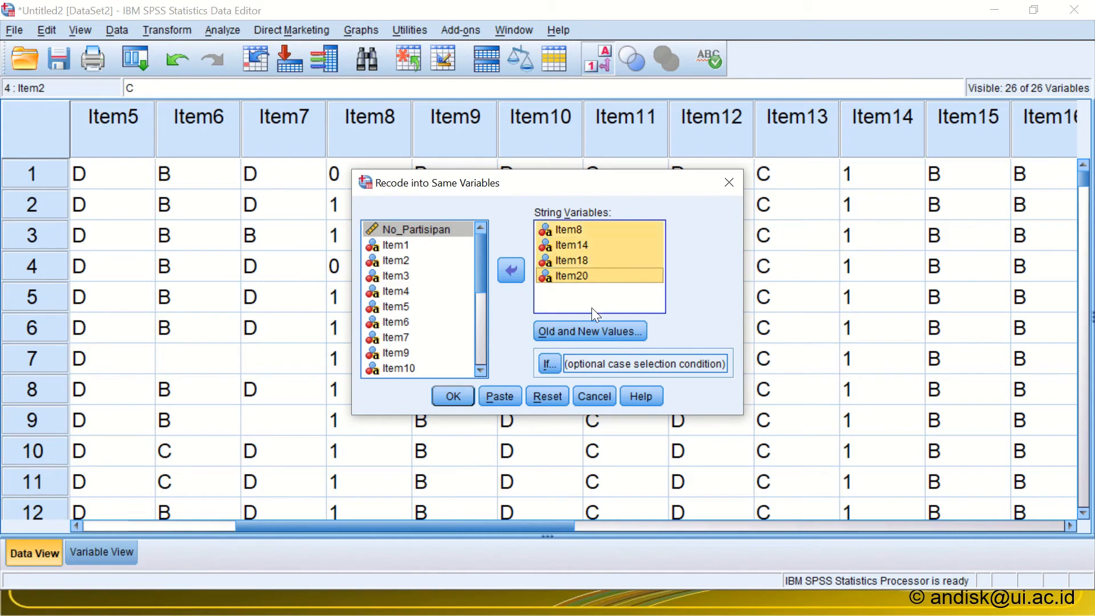
left_click(511, 270)
Step: Add the first three B-key items, Item1, Item6 and Item9, to the variables to recode
key("alt+Tab")
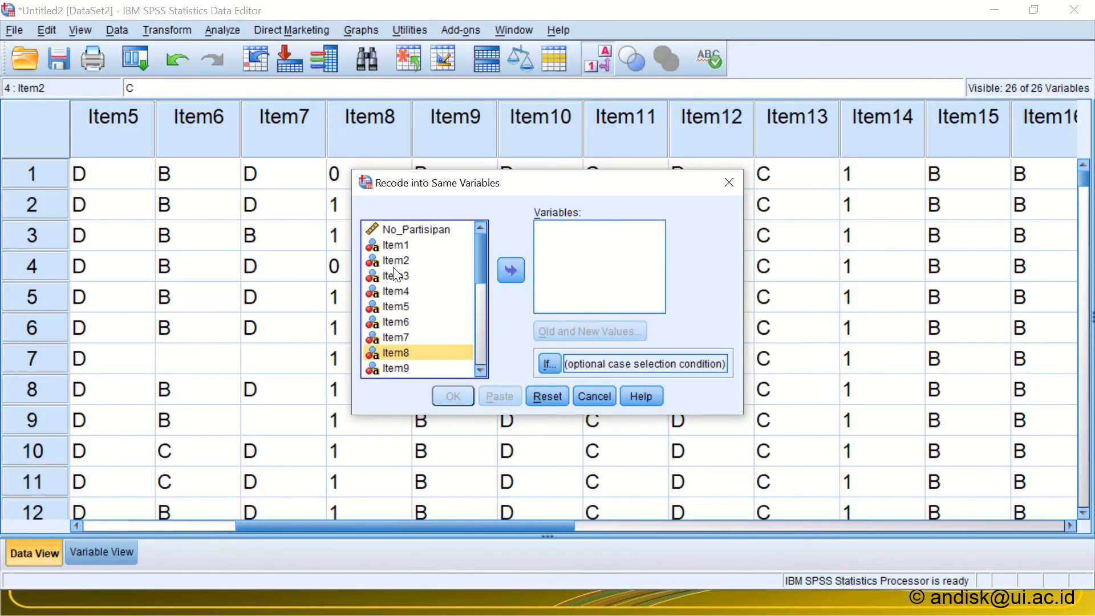
key("alt+Tab")
double_click(398, 245)
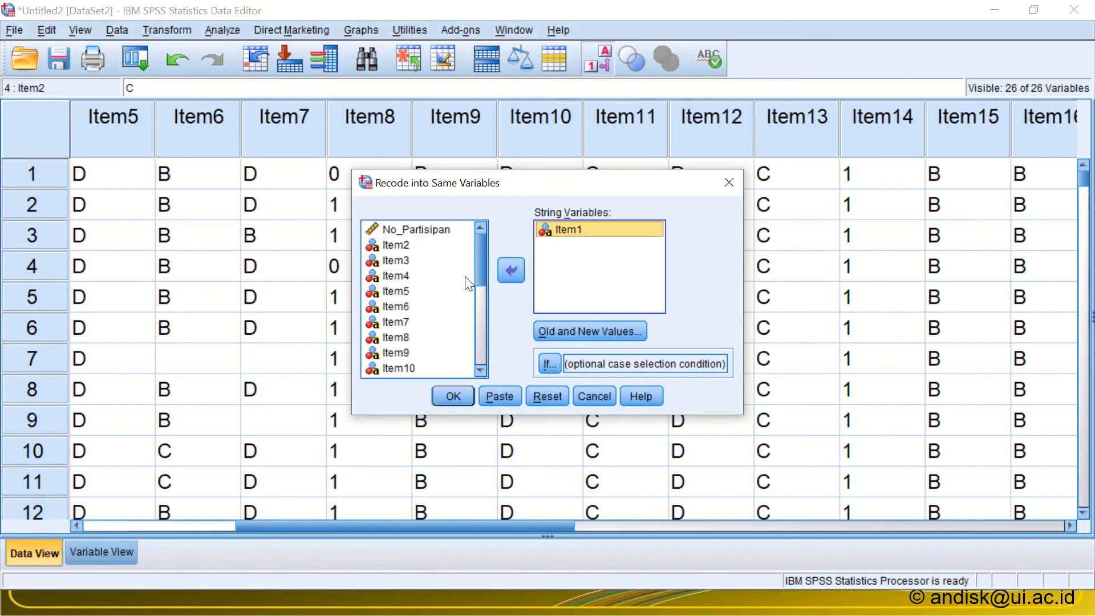
double_click(382, 304)
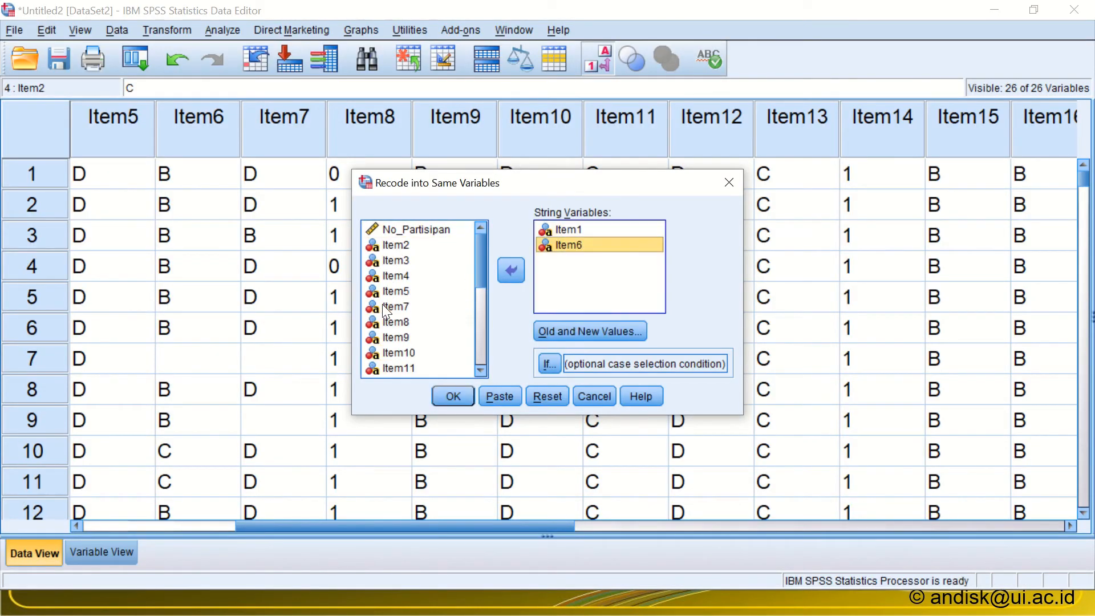
double_click(403, 340)
Step: Check the remaining B-key items in the Excel list and add Item15, Item16, Item17 and Item23 to the variables to recode
key("alt+Tab")
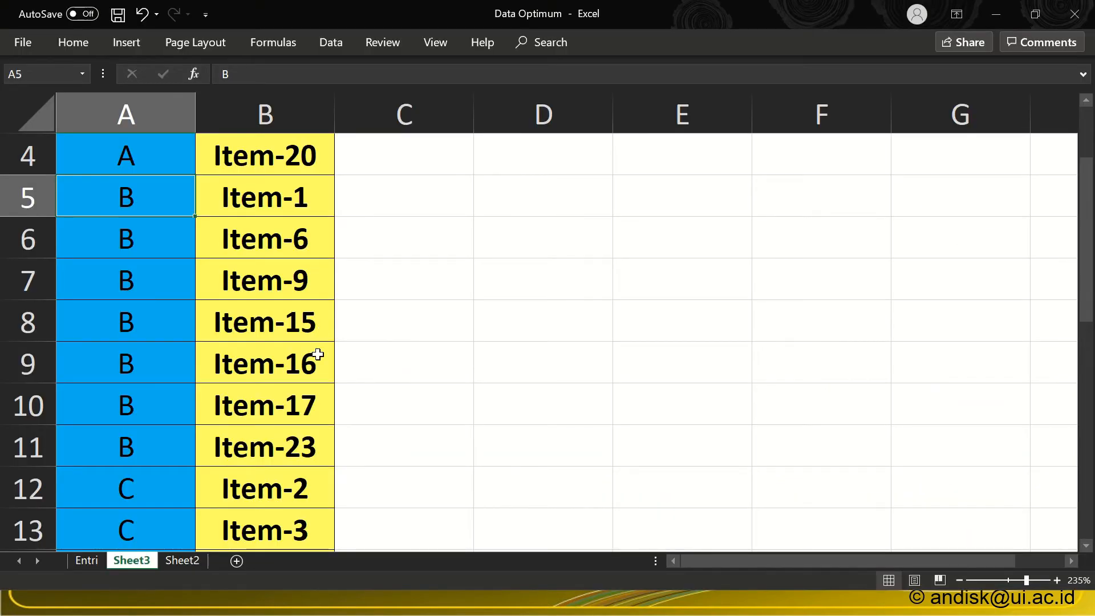
key("alt+Tab")
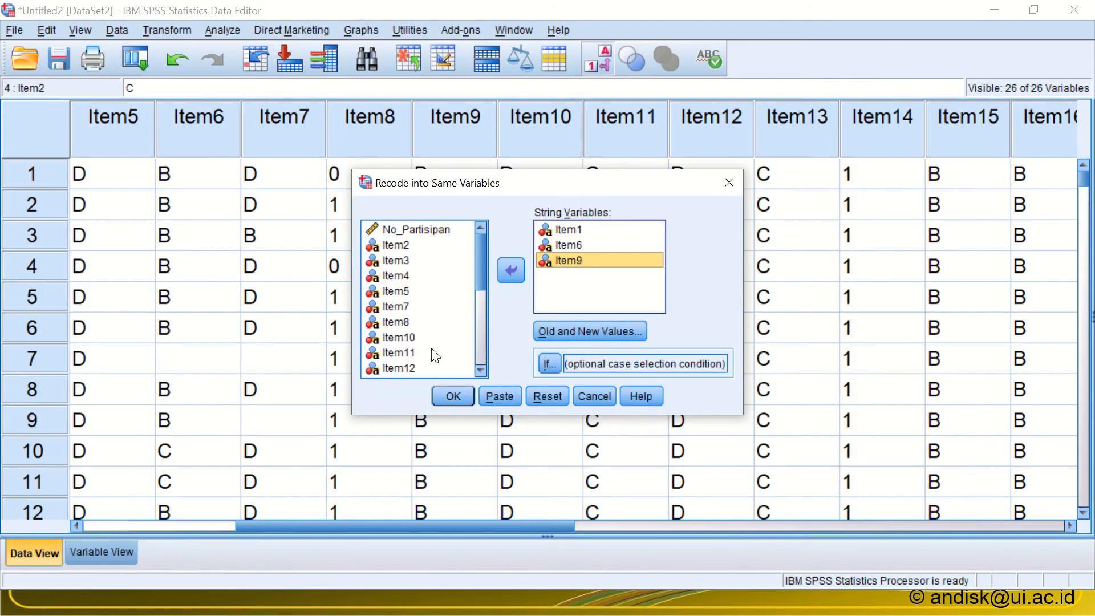
left_click(482, 369)
scroll(481, 368, "down", 5)
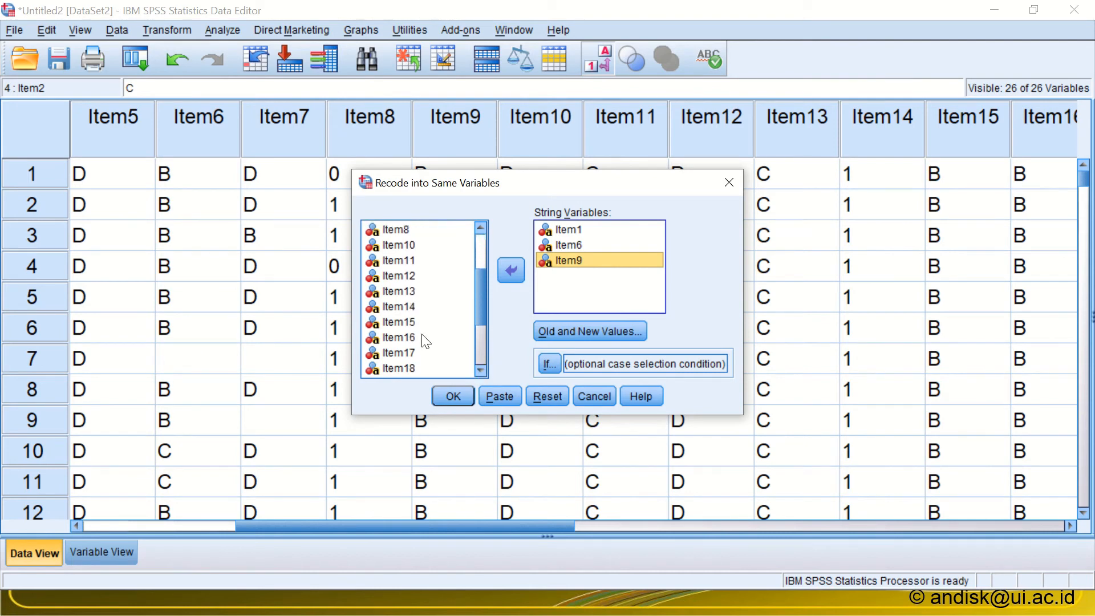
double_click(407, 322)
double_click(407, 323)
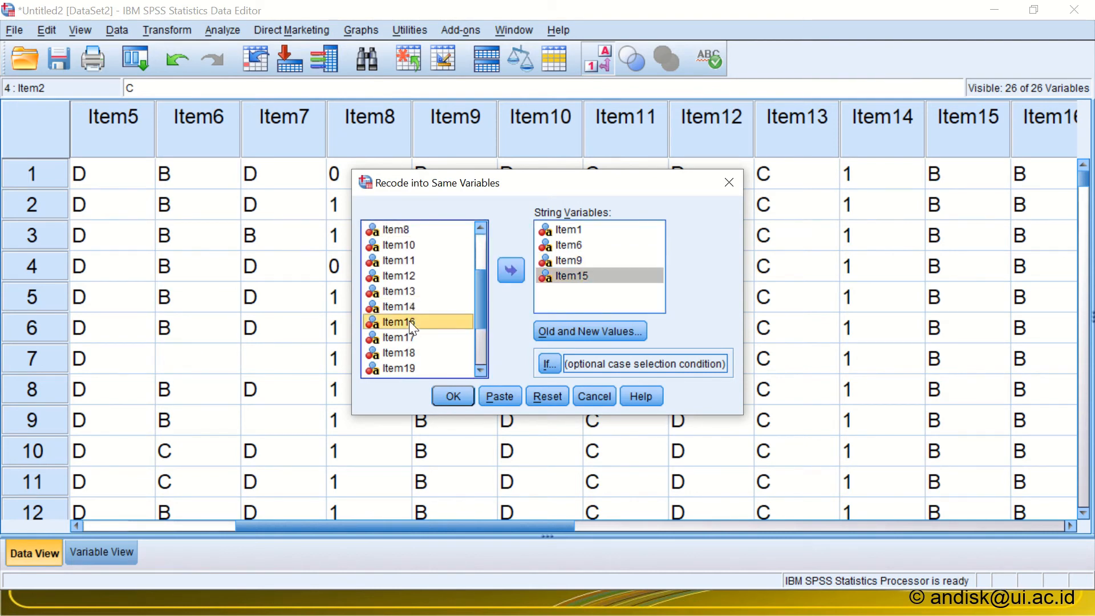
double_click(406, 322)
key("alt+Tab")
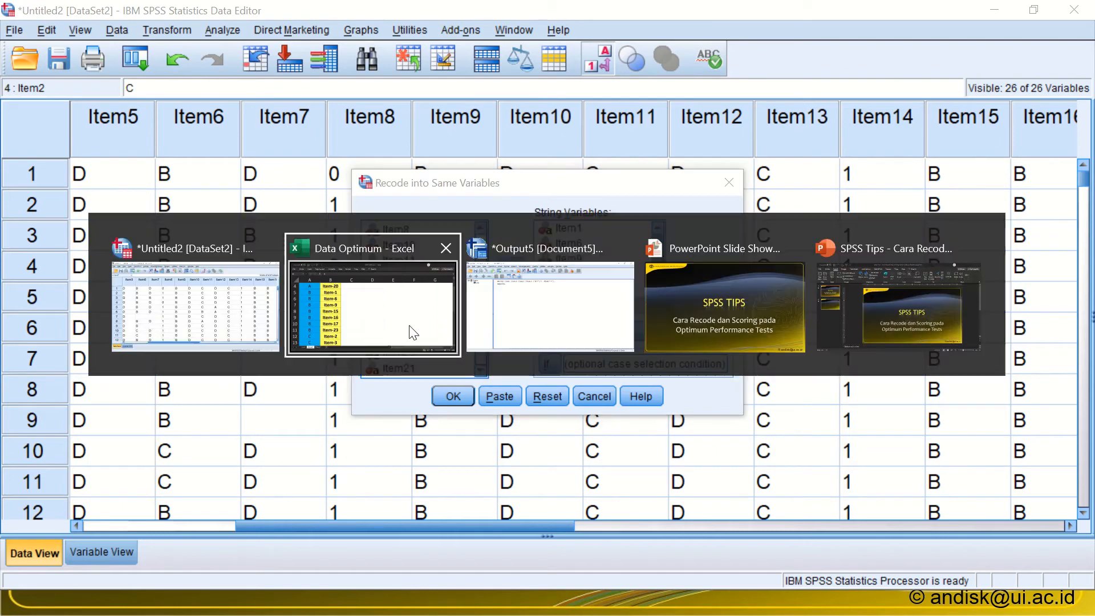
key("alt+Tab")
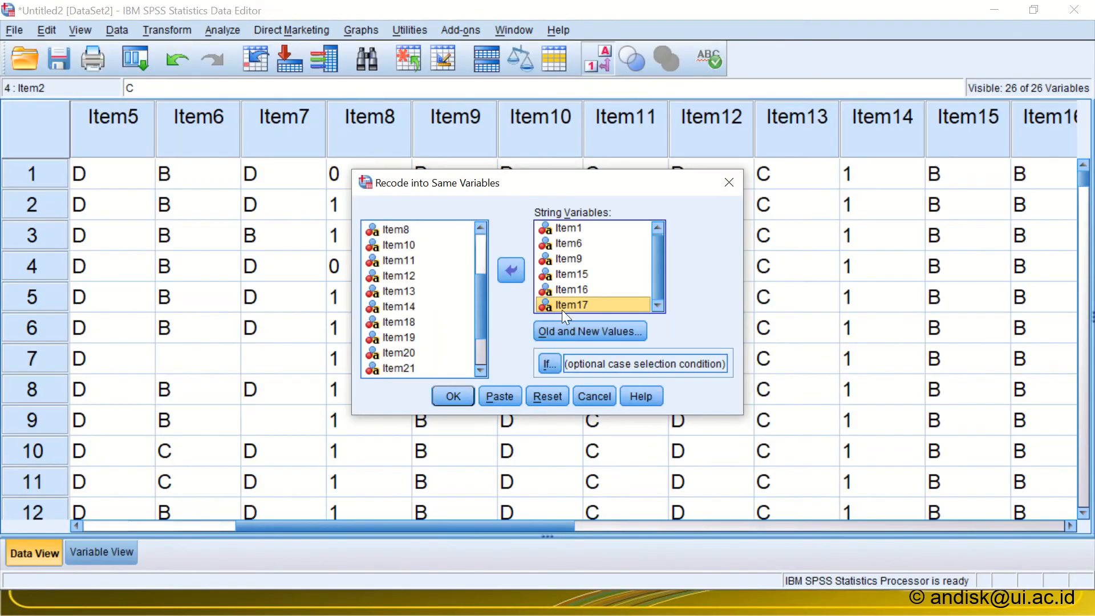
left_click(480, 368)
left_click(480, 368)
left_click(480, 368)
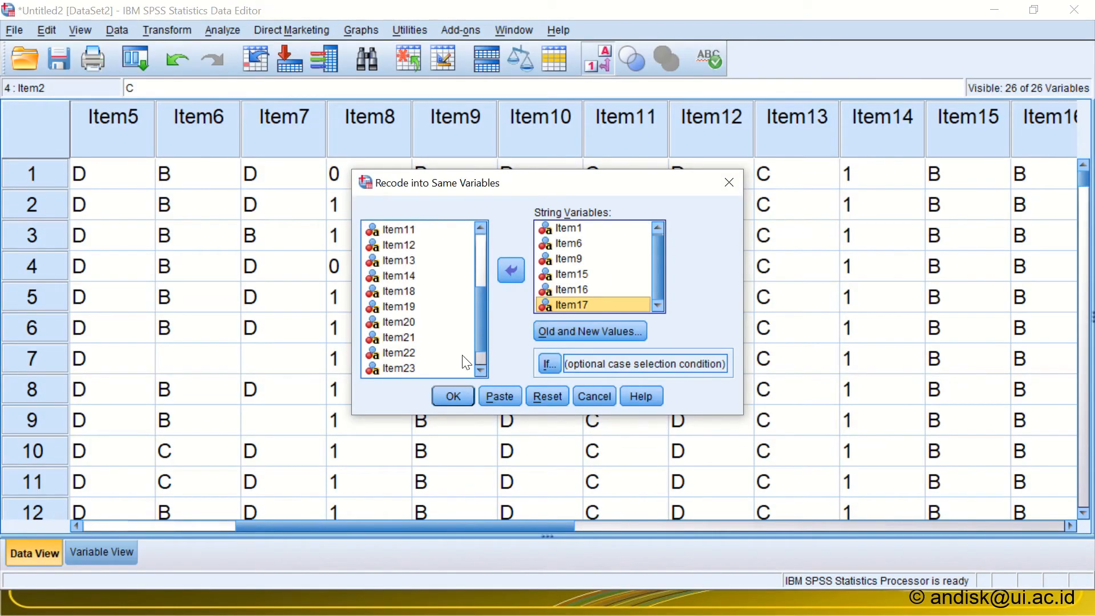
double_click(401, 365)
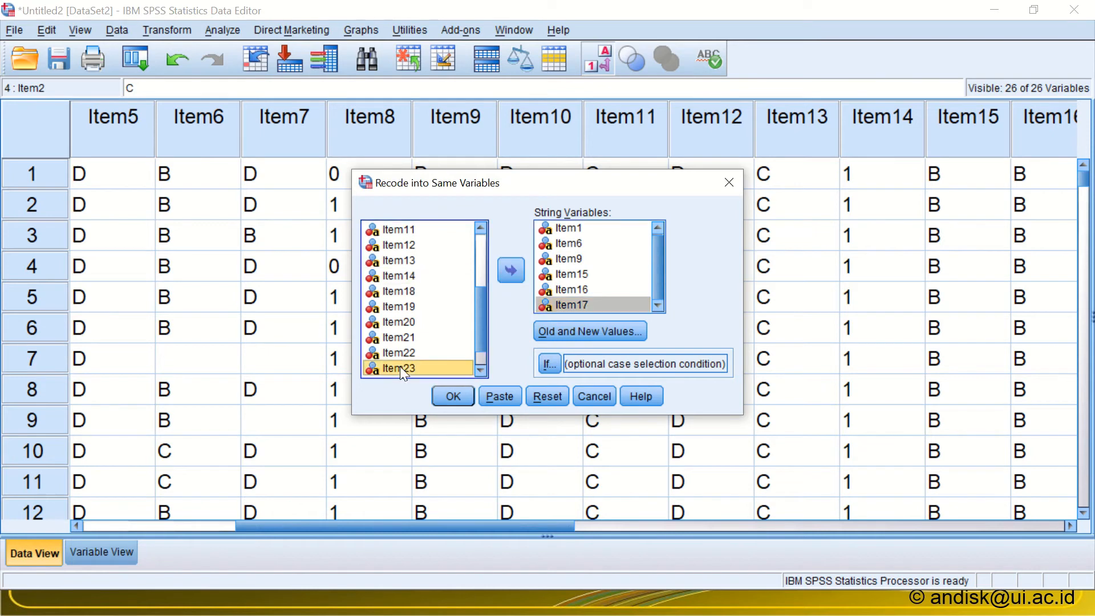
Step: Change the old value in the A rule to B, keeping 1 as the new value, and run the recode on the selected items
left_click(570, 334)
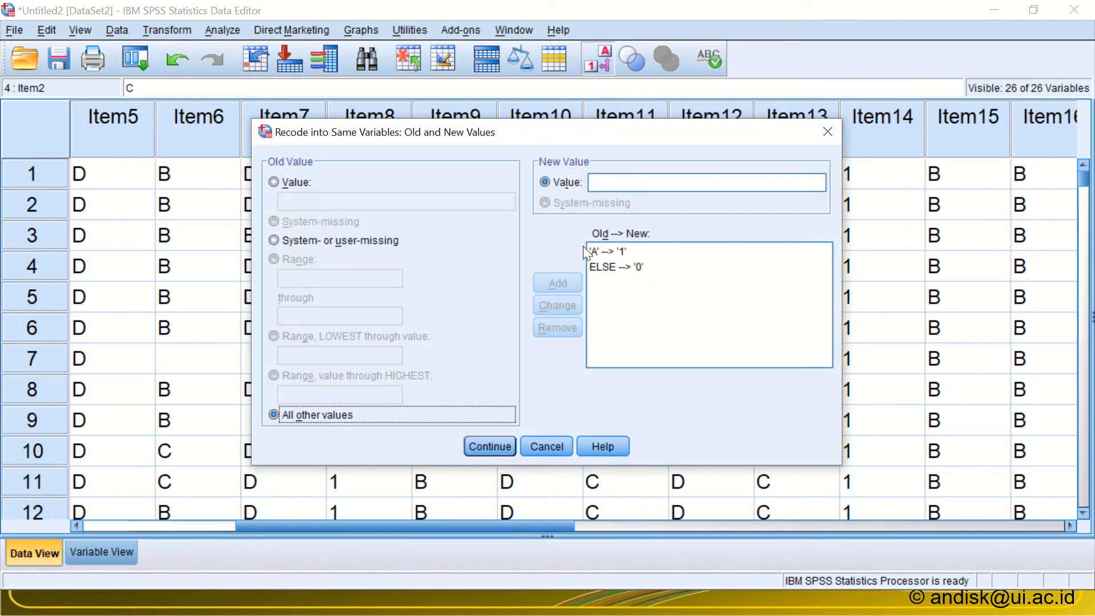
left_click(597, 251)
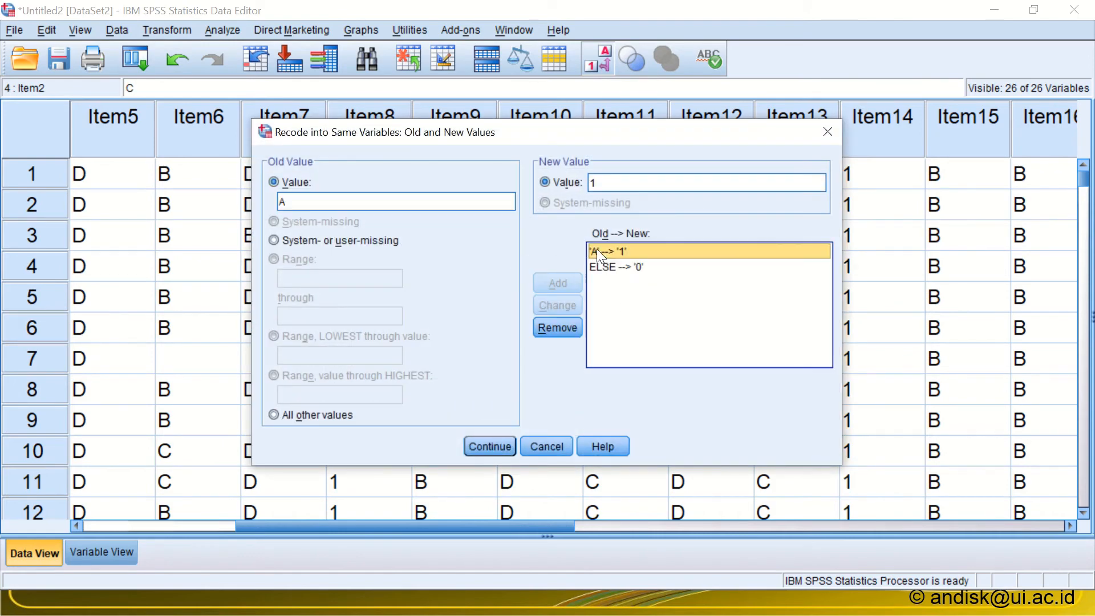
left_click_drag(289, 202, 244, 202)
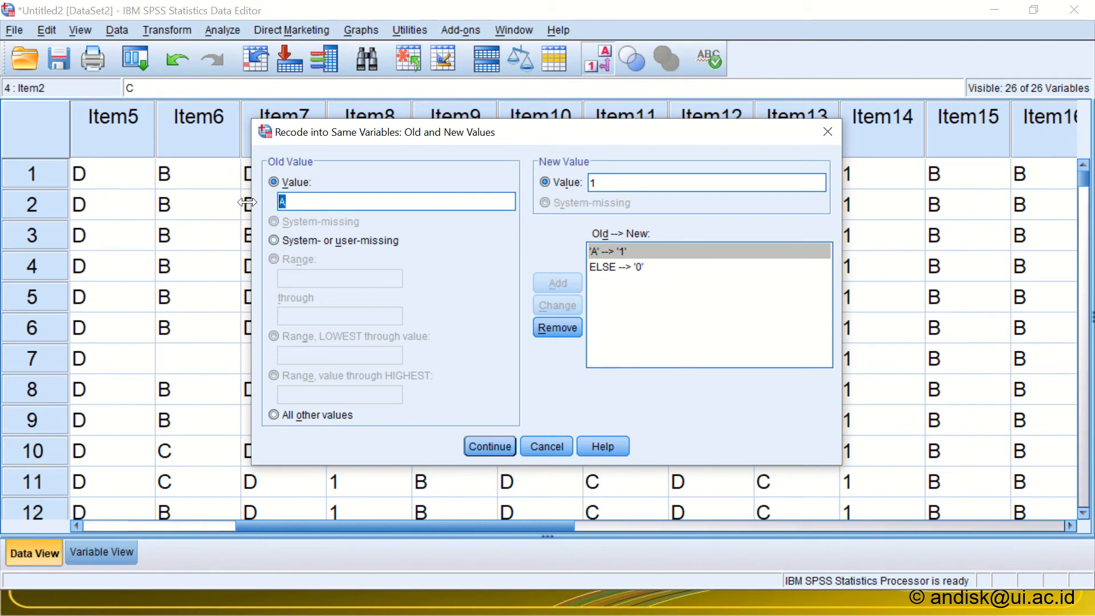
type("B")
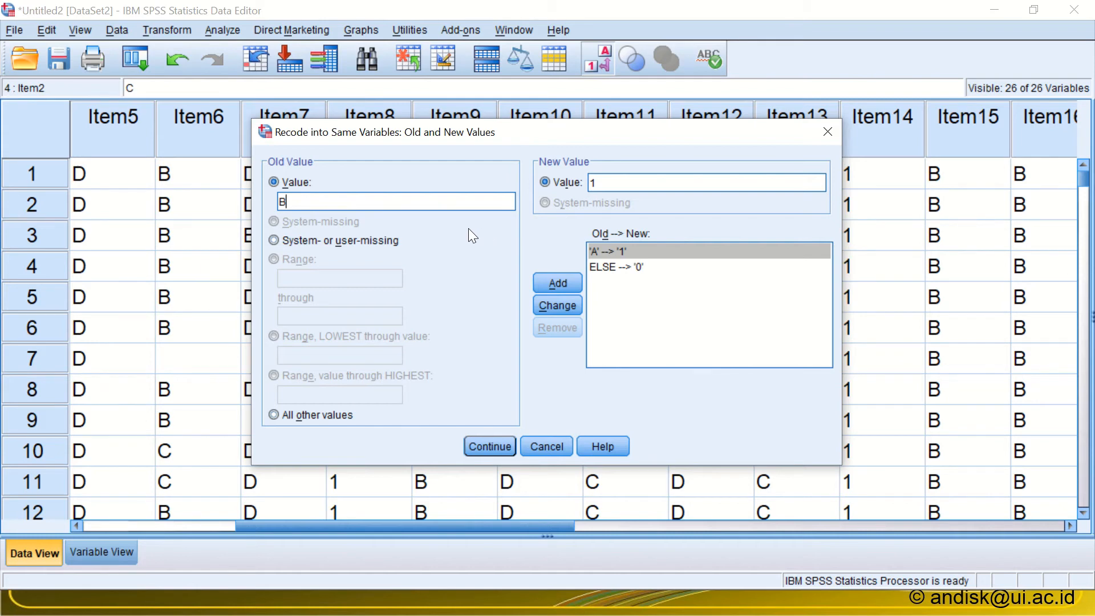
double_click(293, 200)
left_click(548, 306)
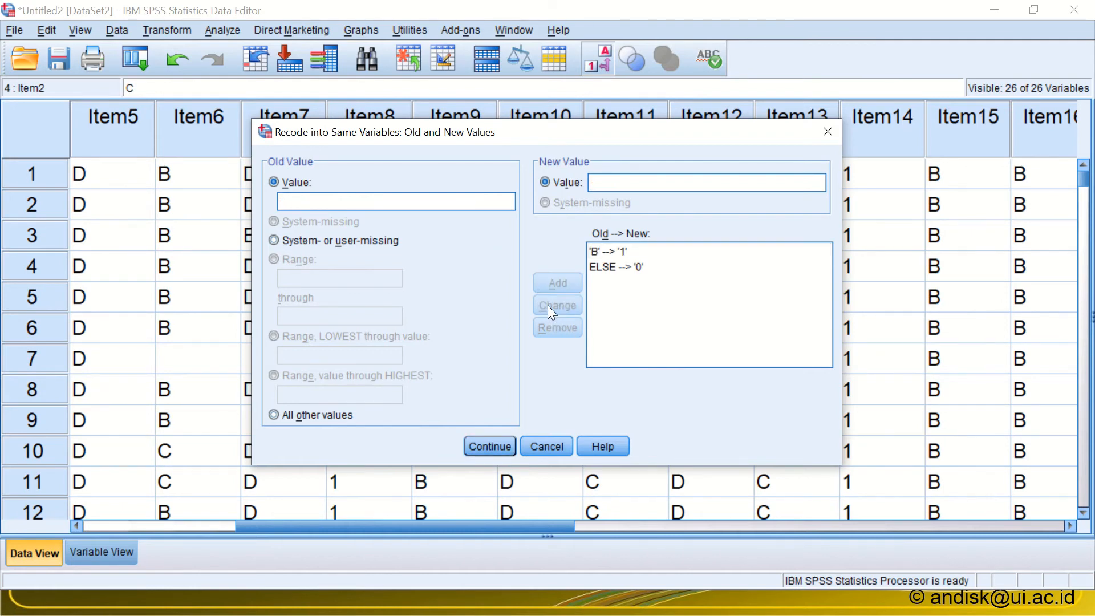
left_click(481, 446)
left_click(466, 398)
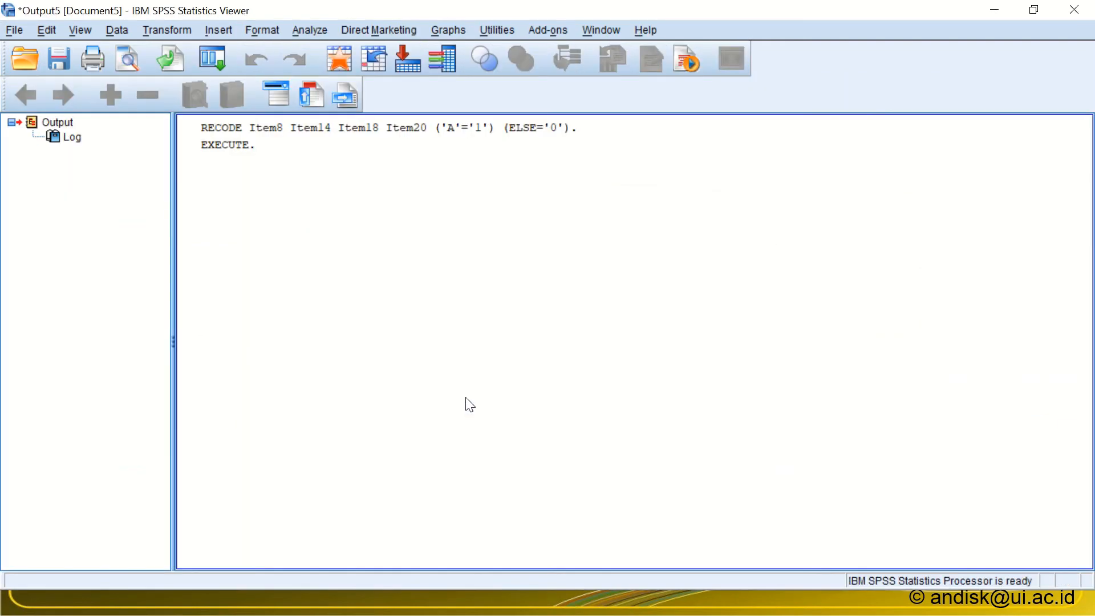
Step: Examine the recoded B-key item columns in the data editor and the recode syntax logged in the output viewer
key("alt+Tab")
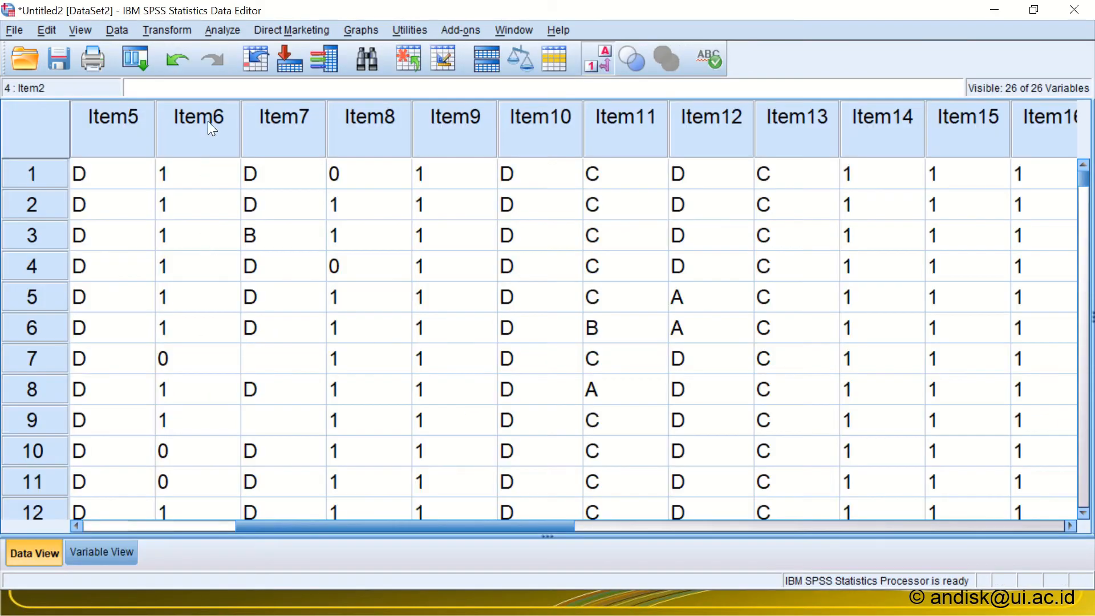
key("alt+Tab")
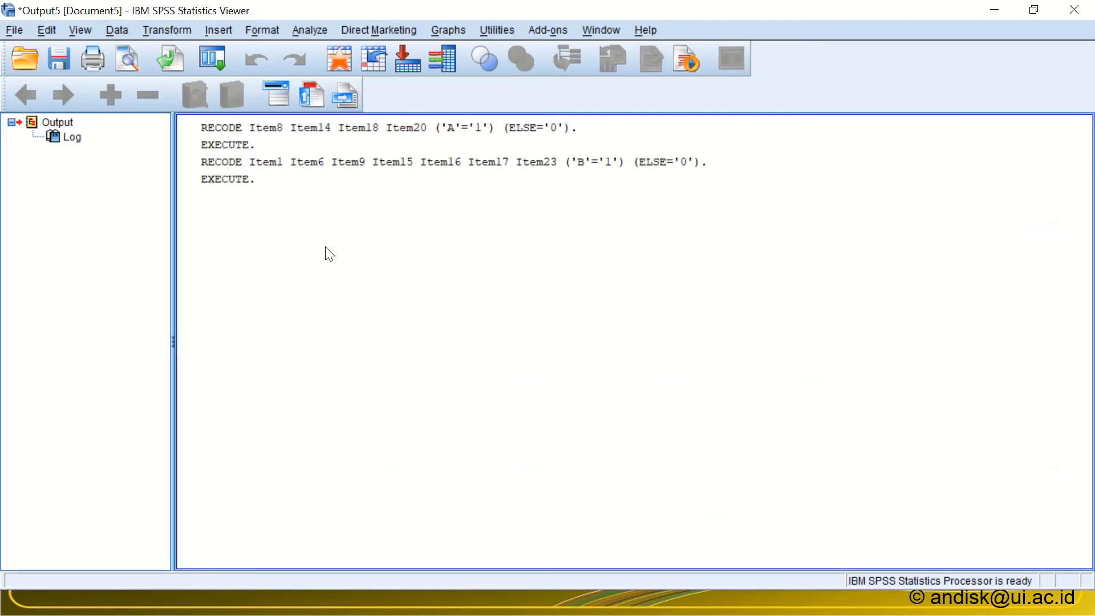
key("alt+Tab")
key("alt+Tab")
Step: Check in the sorted Excel list which items have C as their key, and return to the SPSS data editor
scroll(324, 277, "down", 3)
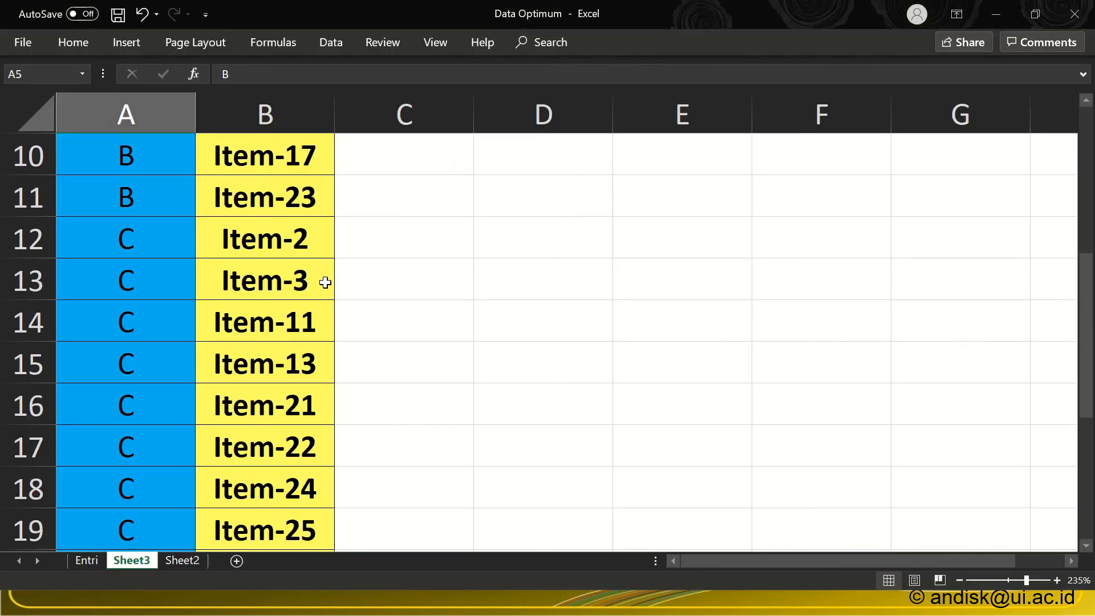
scroll(319, 283, "up", 1)
key("alt+Tab")
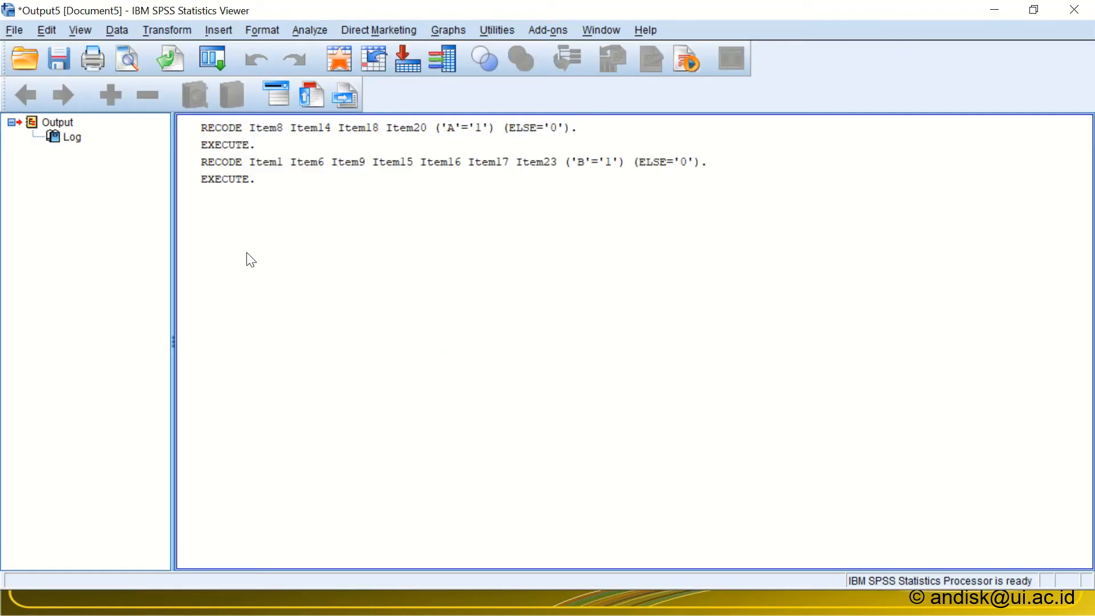
key("alt+Tab")
key("alt+Tab")
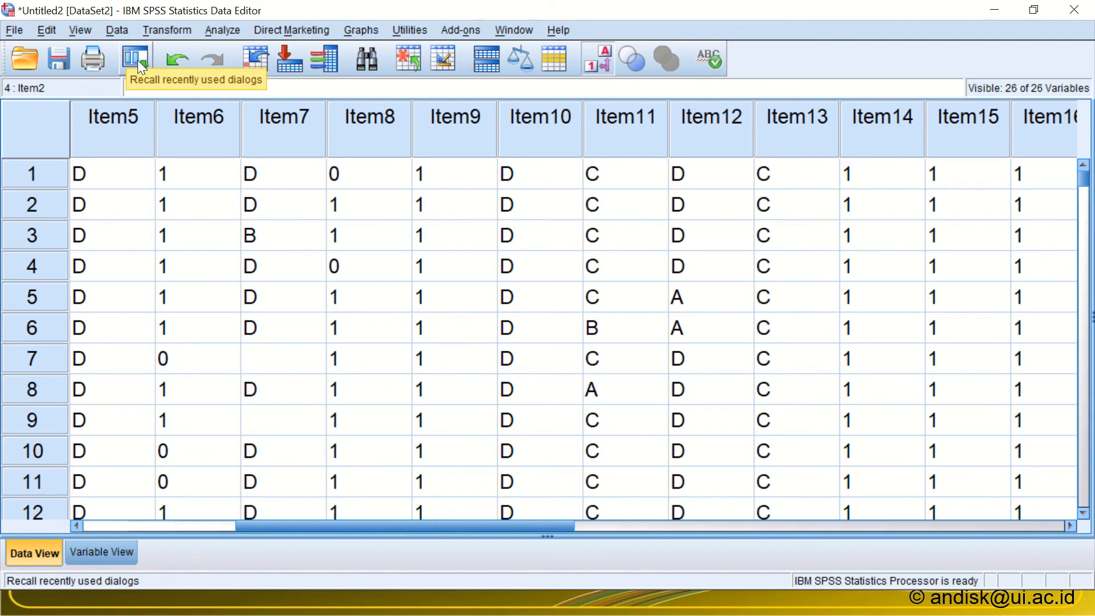
Step: Reopen Recode into Same Variables and remove all the B-key items from the variables to recode
left_click(138, 60)
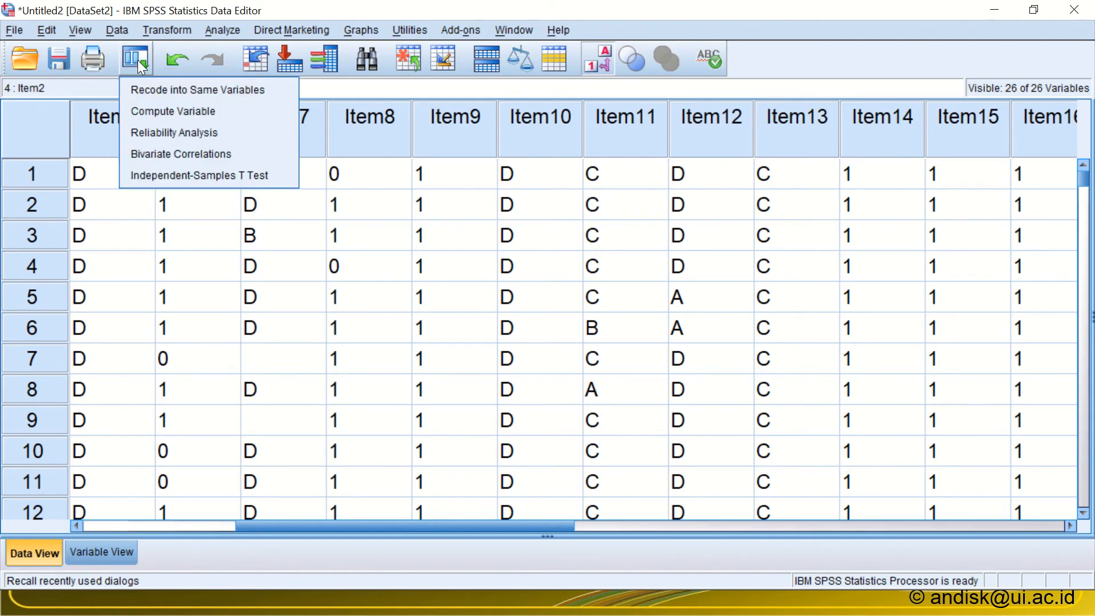
left_click(141, 89)
left_click(625, 269)
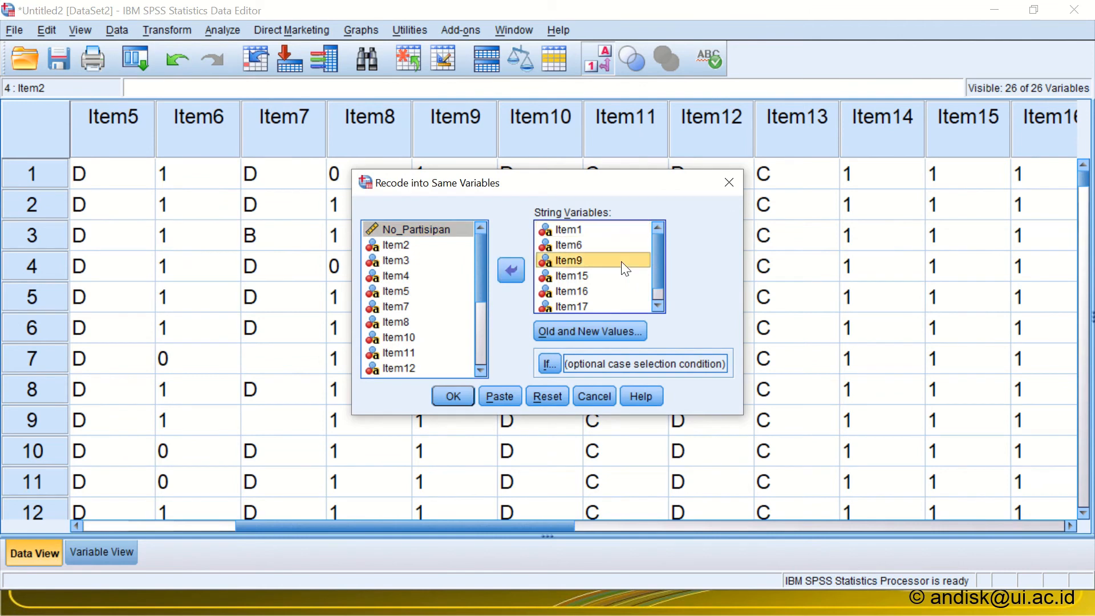
key("ctrl+a")
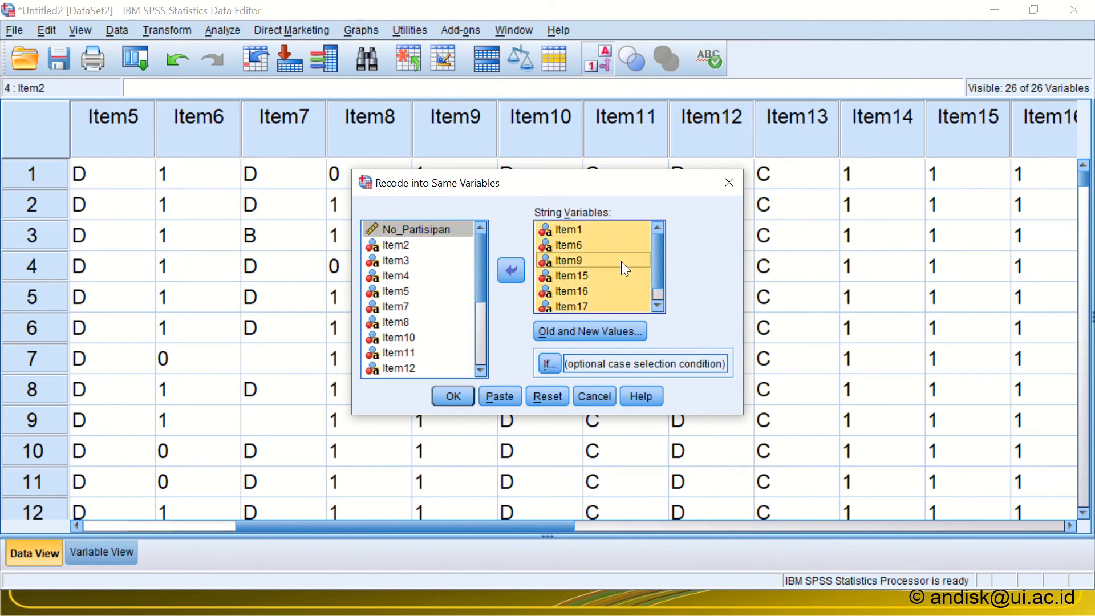
left_click(509, 270)
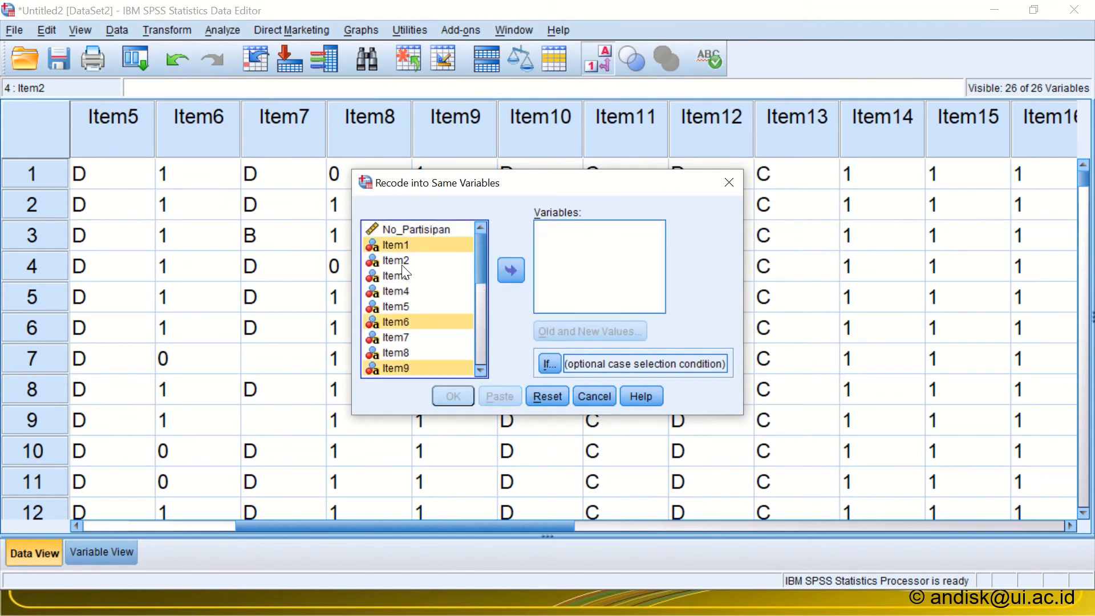
Step: Add the C-key items Item2, Item3, Item11 and Item13 to the variables to recode, checking the key list in Excel
double_click(402, 260)
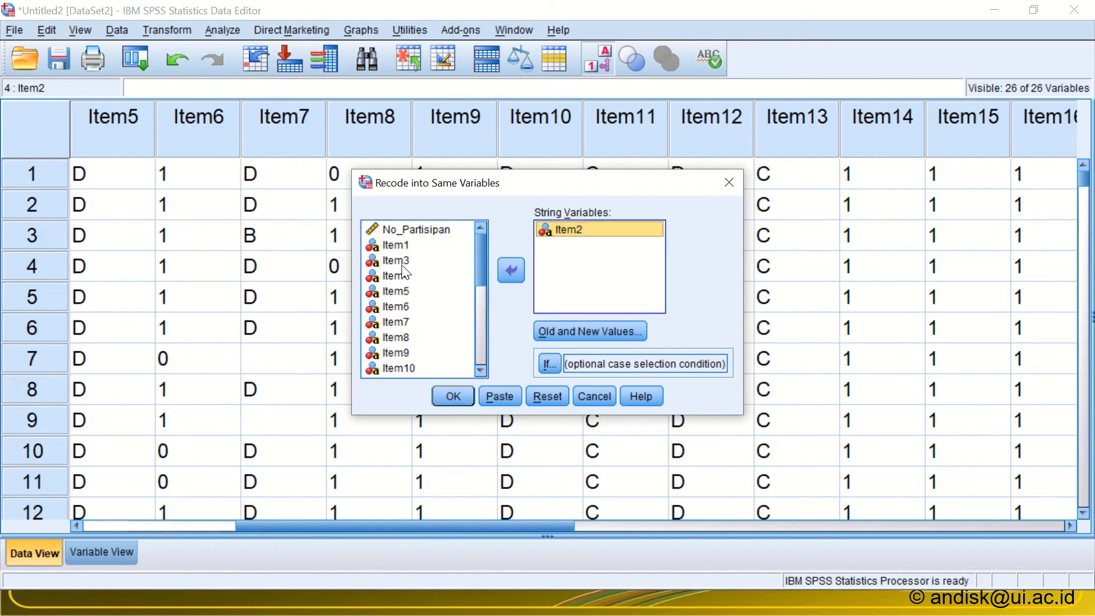
double_click(401, 261)
key("alt+Tab")
key("Tab")
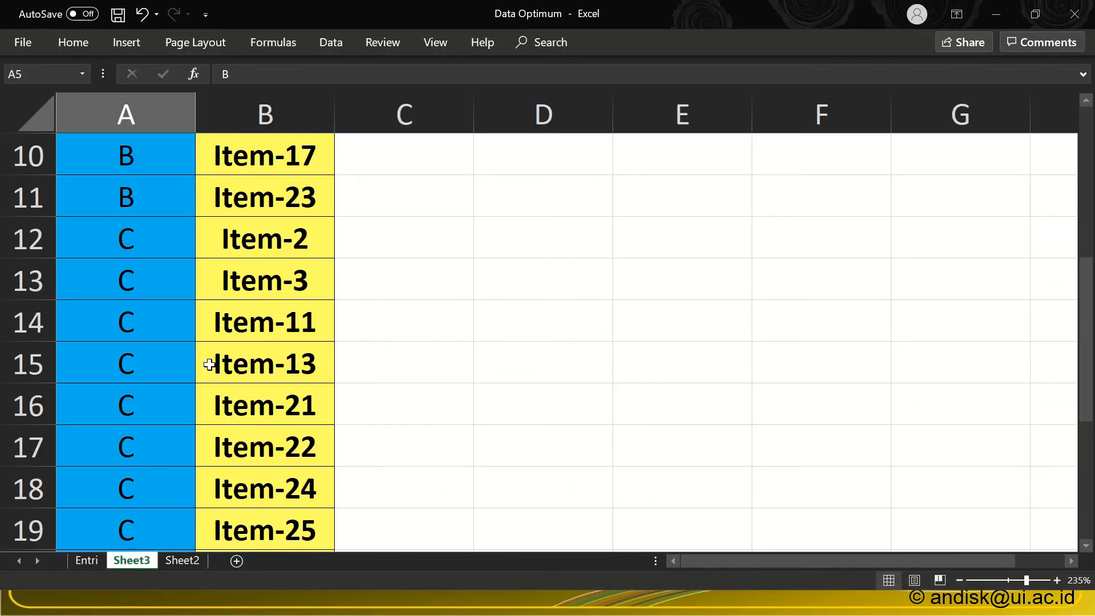
key("alt+Tab")
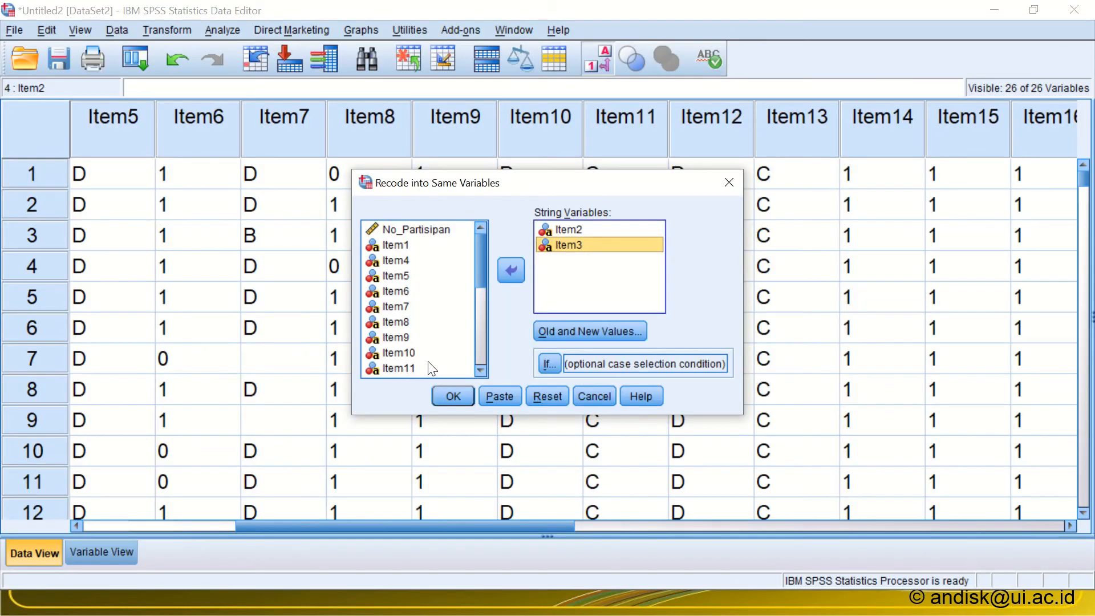
double_click(406, 369)
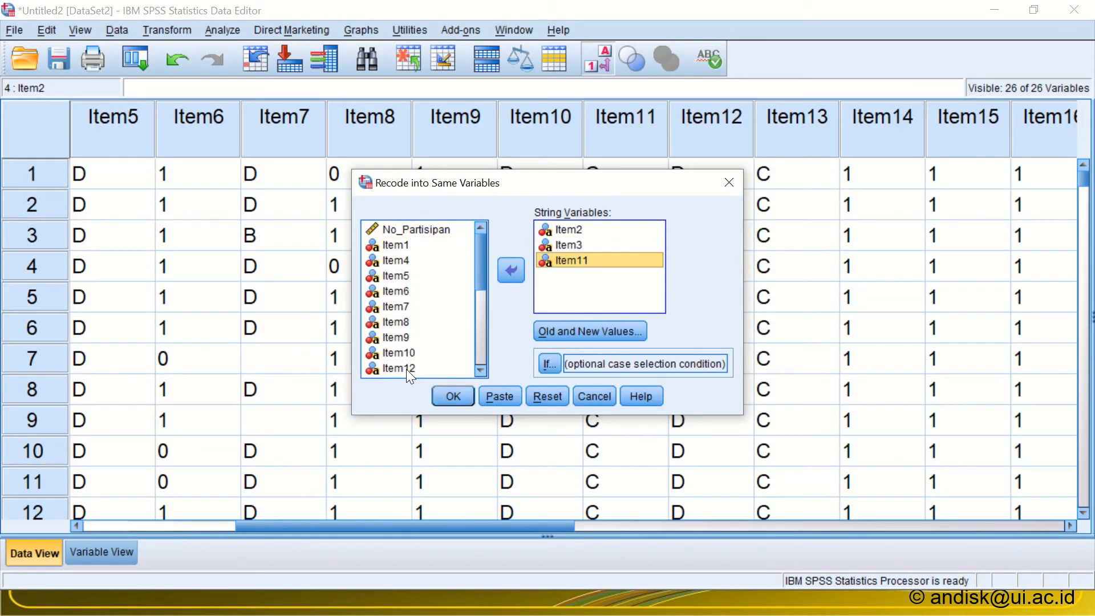
left_click(481, 370)
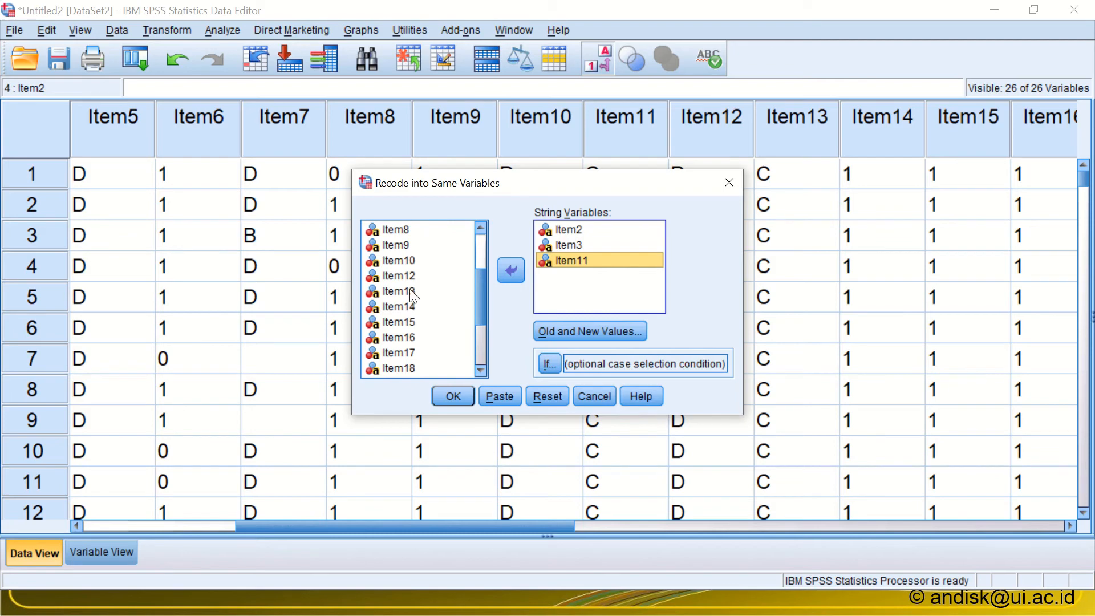
double_click(402, 291)
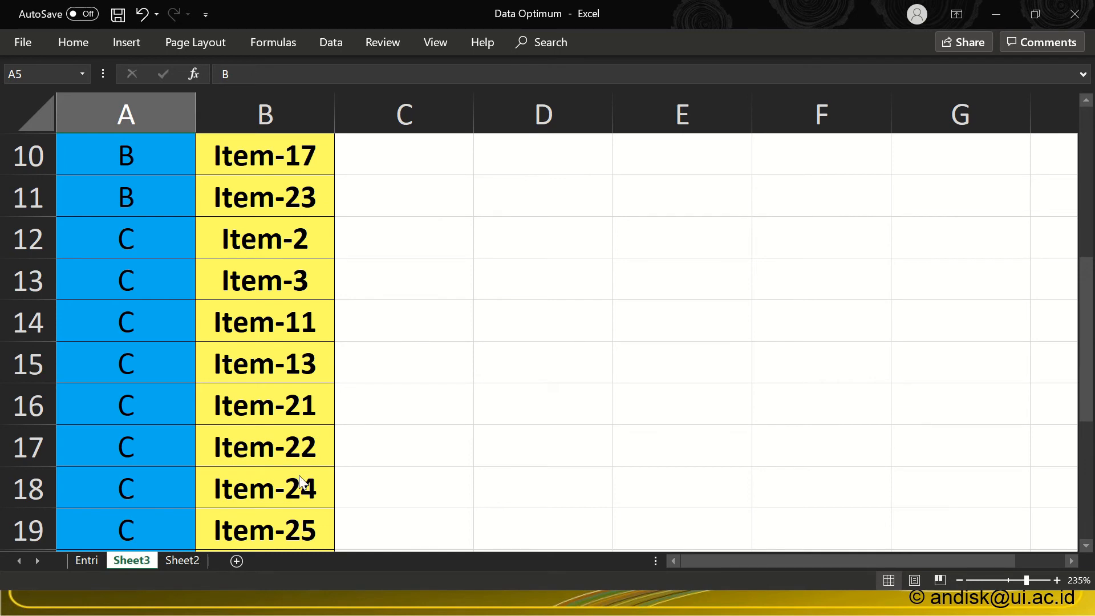
Step: Return to the SPSS recode dialog, add Item21, Item22 and Item24 to the variables to recode, and select Item25 in the source list
key("alt+Tab")
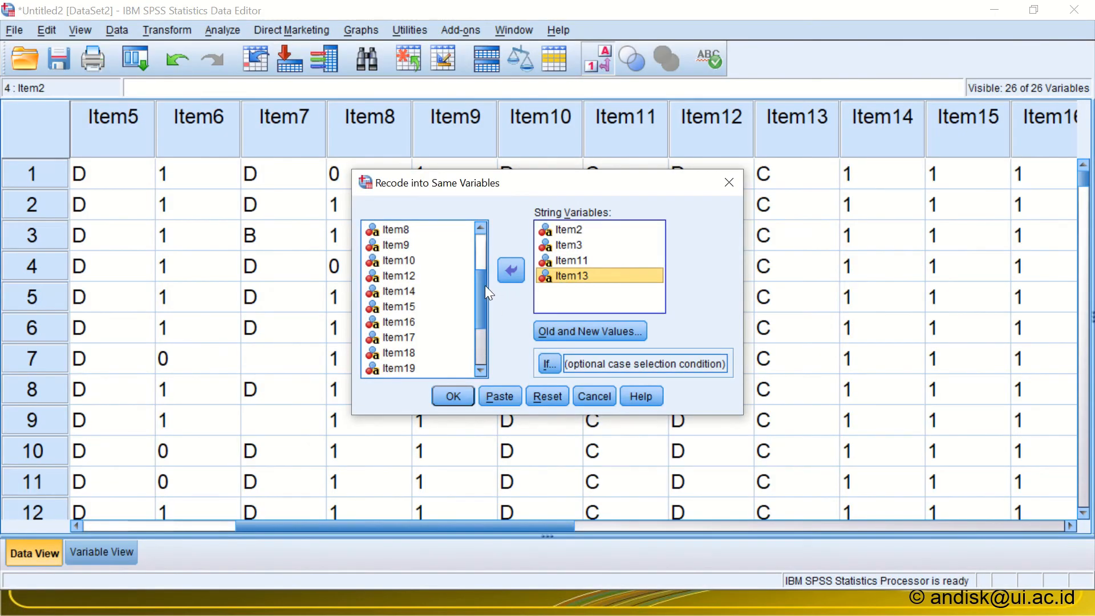
left_click_drag(483, 287, 480, 340)
left_click(405, 308)
double_click(406, 309)
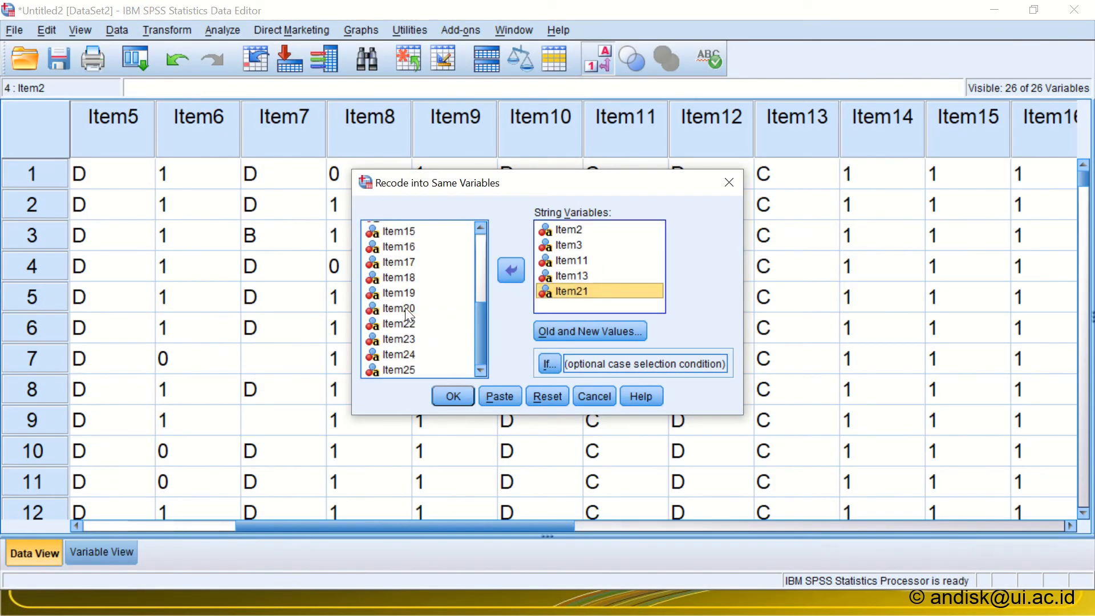
double_click(397, 323)
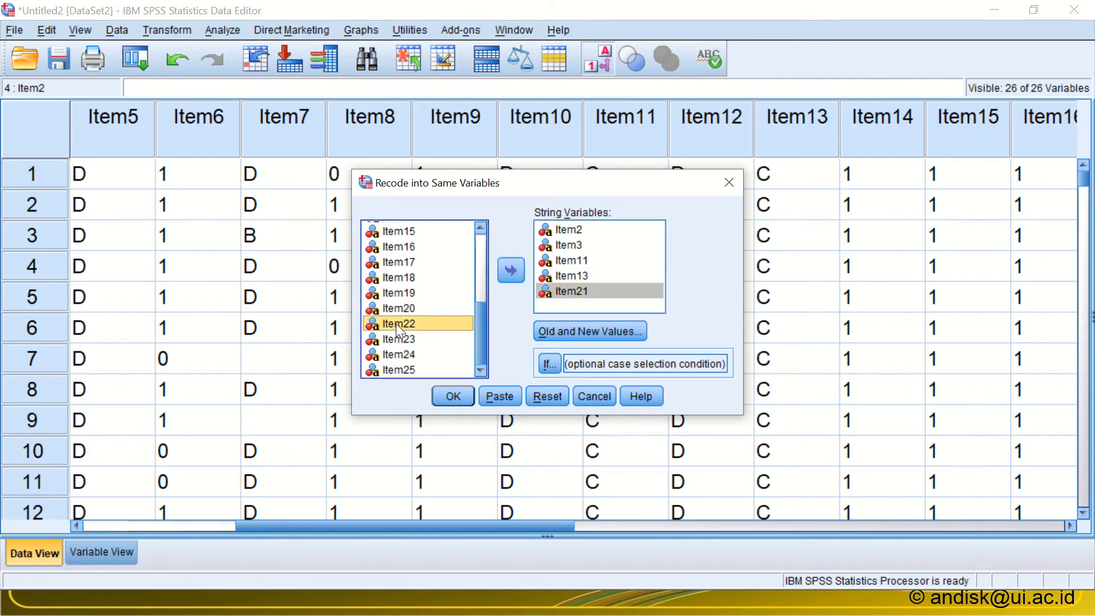
double_click(395, 354)
left_click(396, 369)
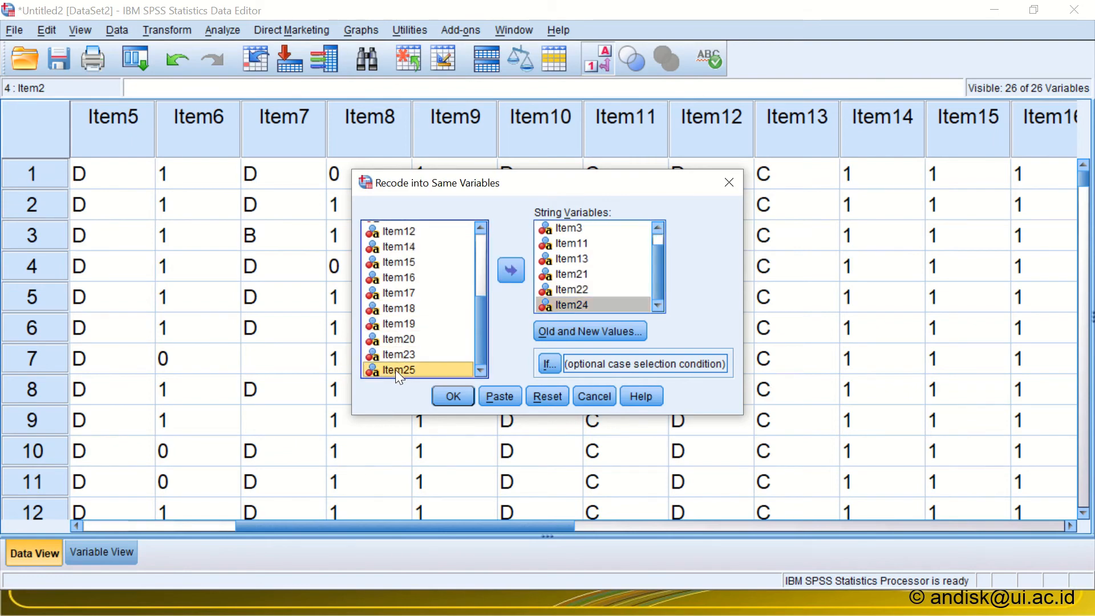
Step: Change the old value in the B rule to C, keeping 1 as the new value, and run the recode on the chosen items
left_click(541, 334)
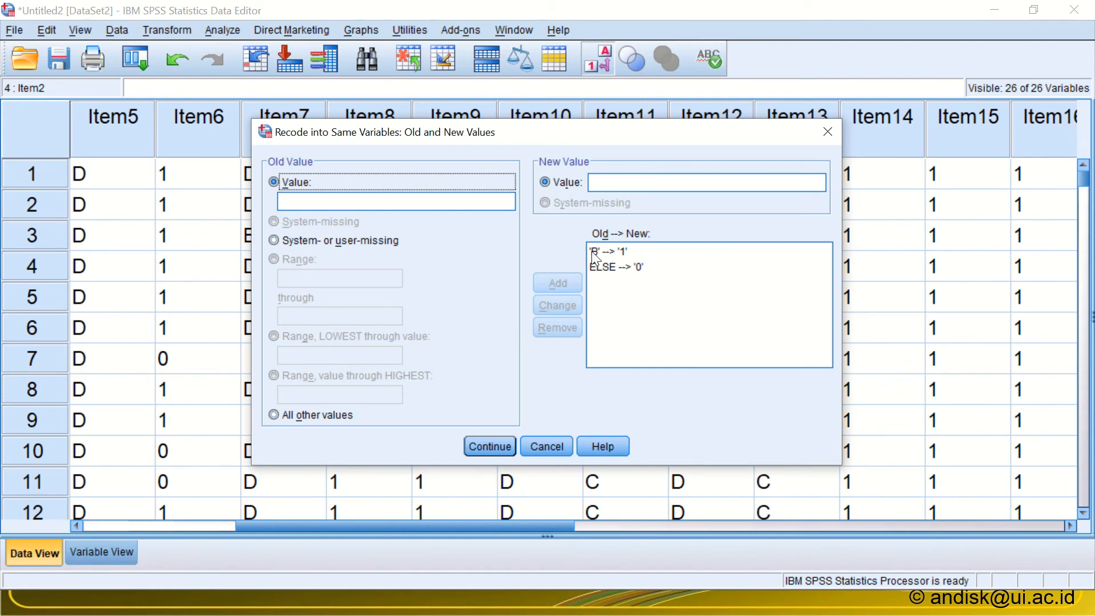
left_click(608, 251)
left_click_drag(319, 202, 259, 199)
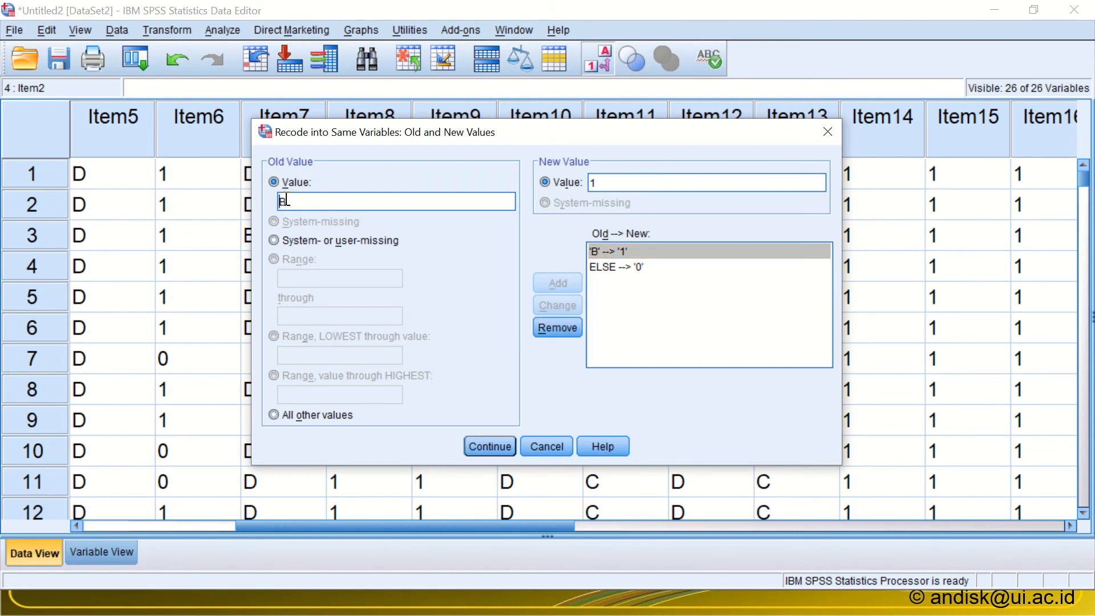
type("C")
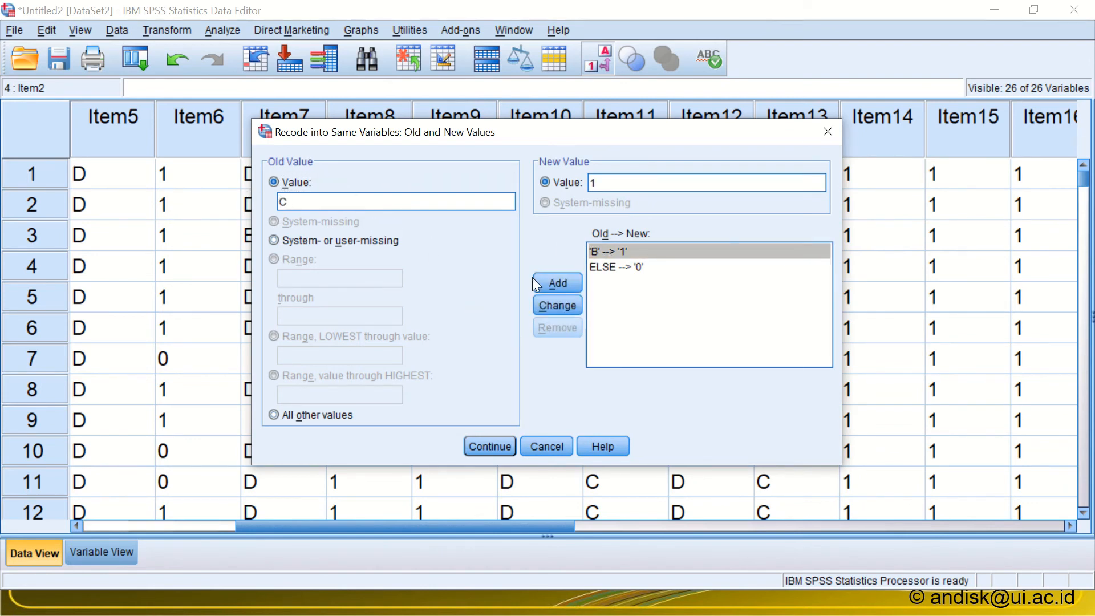
left_click(556, 305)
left_click(487, 446)
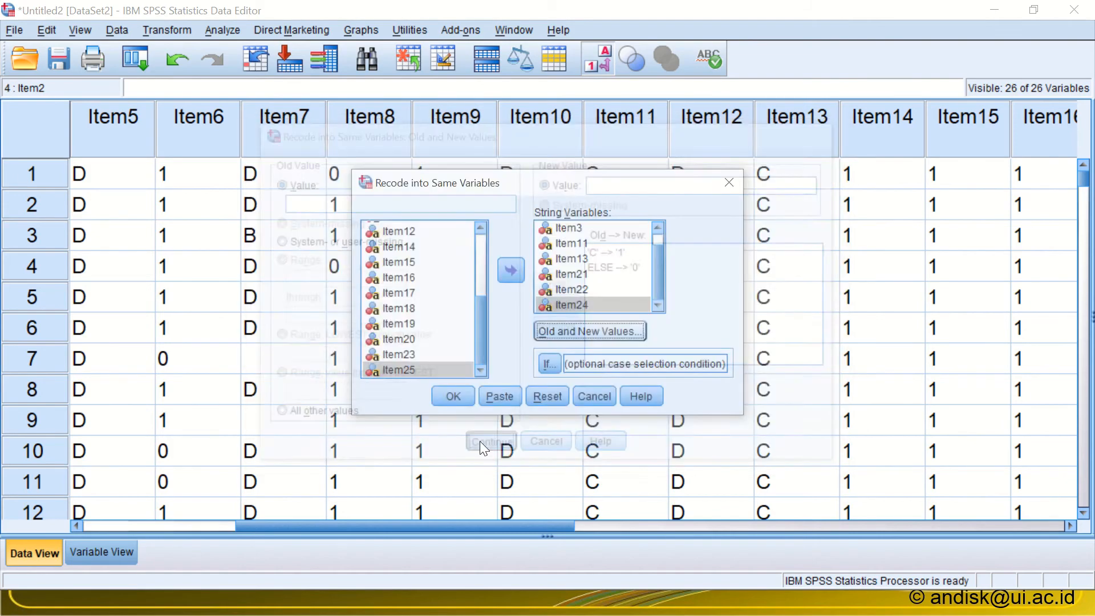
left_click(449, 399)
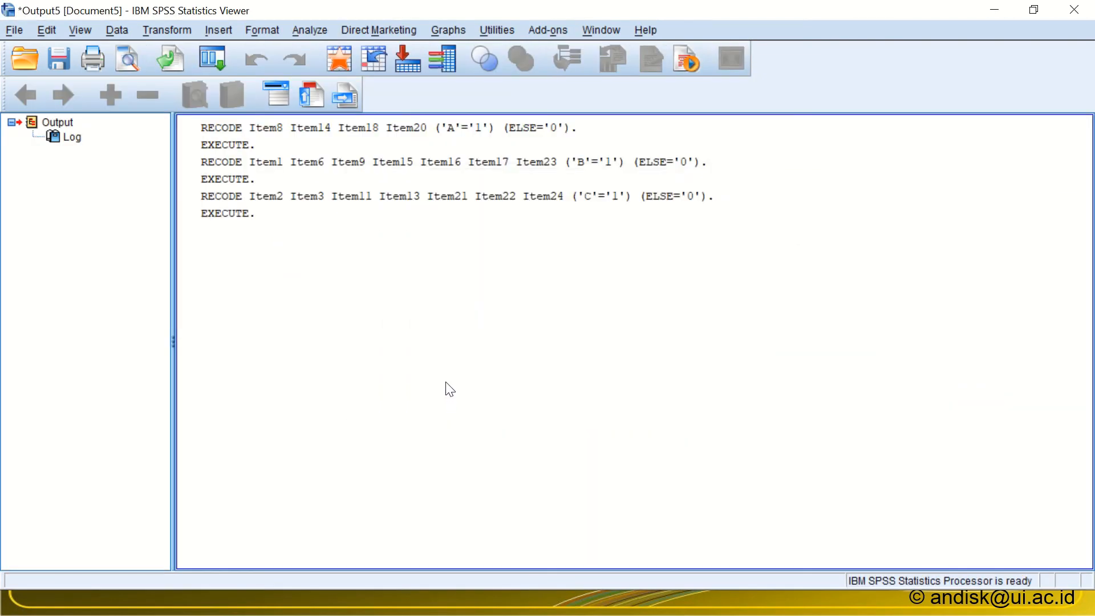
Step: Check in the sorted Excel list which items have D as their key, and return to the SPSS data editor
key("alt+Tab")
key("alt+Tab")
scroll(446, 378, "down", 3)
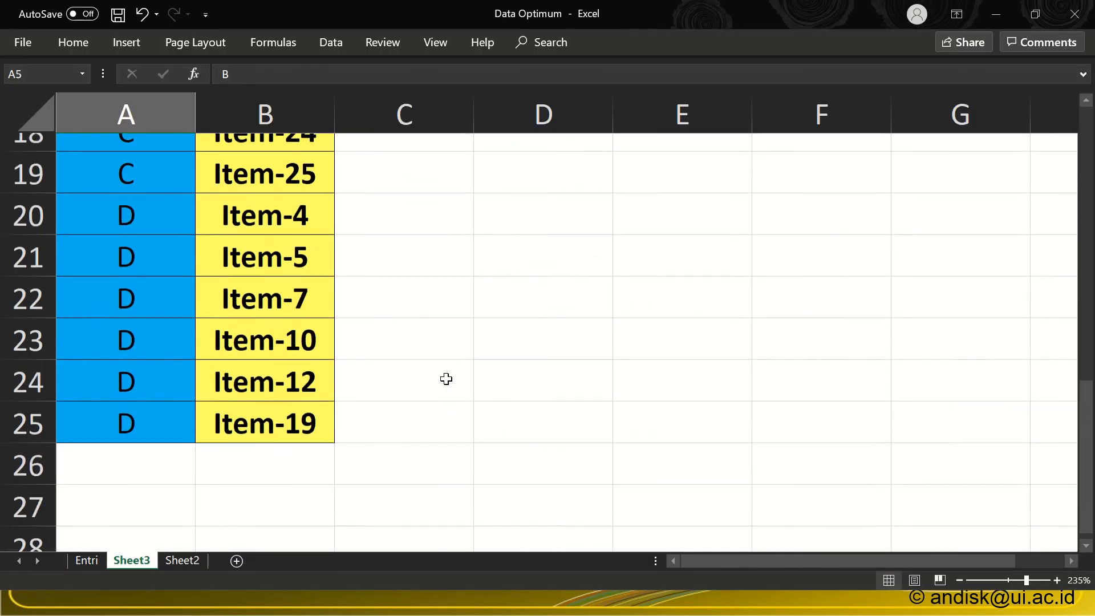
key("alt+Tab")
key("alt+Tab")
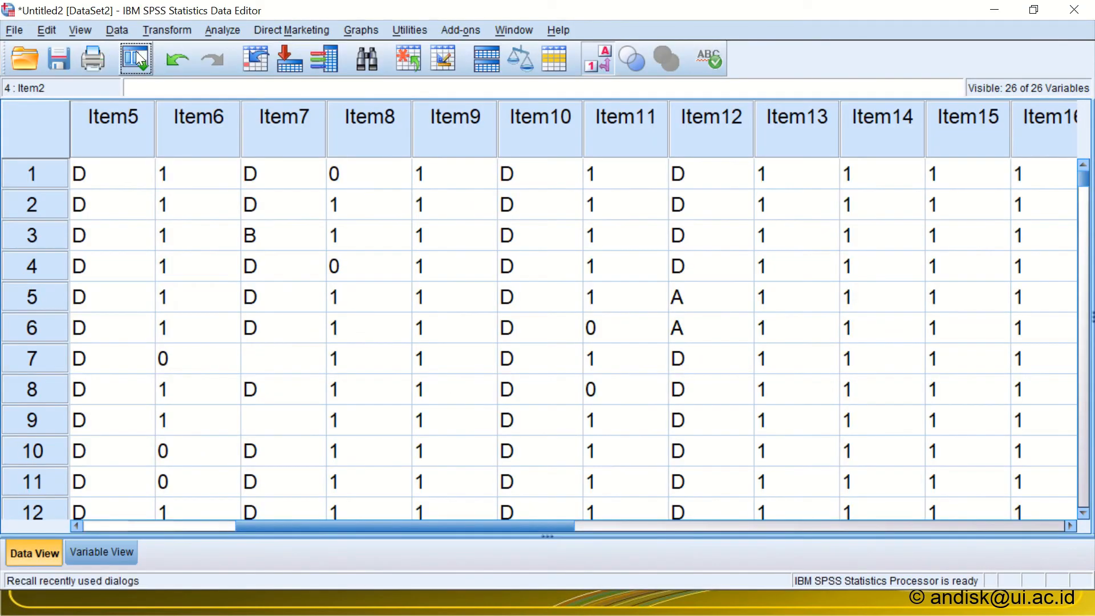
Step: Reopen Recode into Same Variables and remove all the C-key items from the variables to recode
left_click(135, 51)
left_click(139, 89)
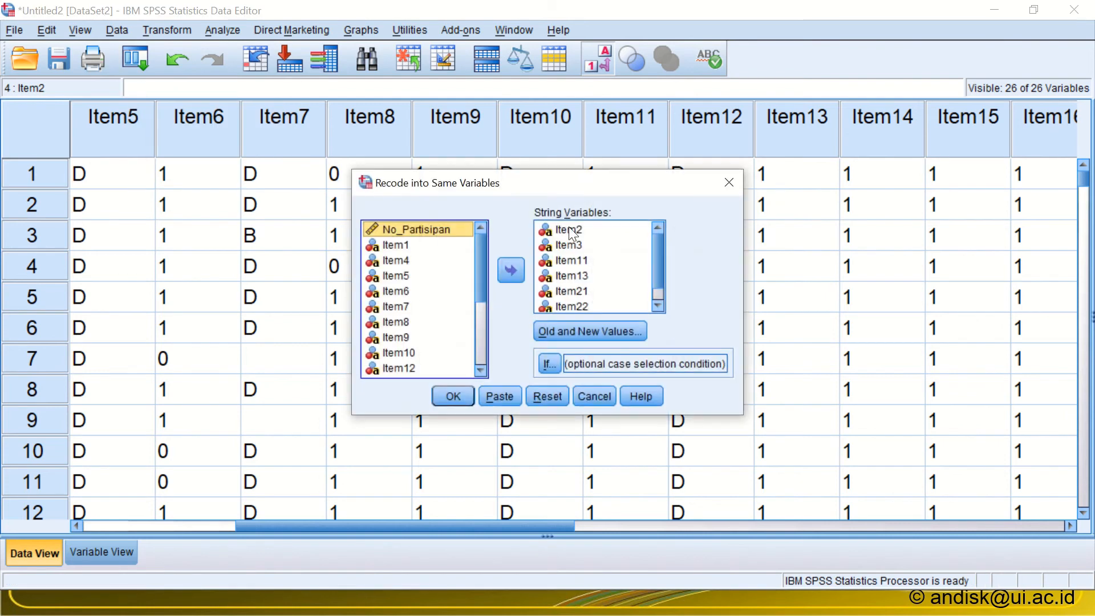
left_click(584, 276)
key("ctrl+a")
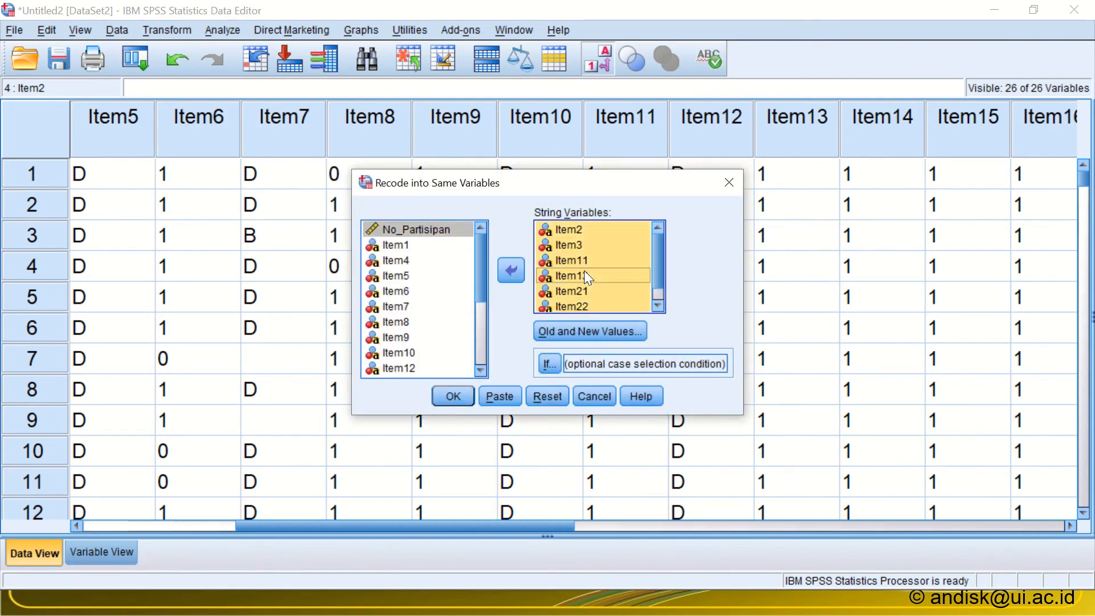
left_click(509, 267)
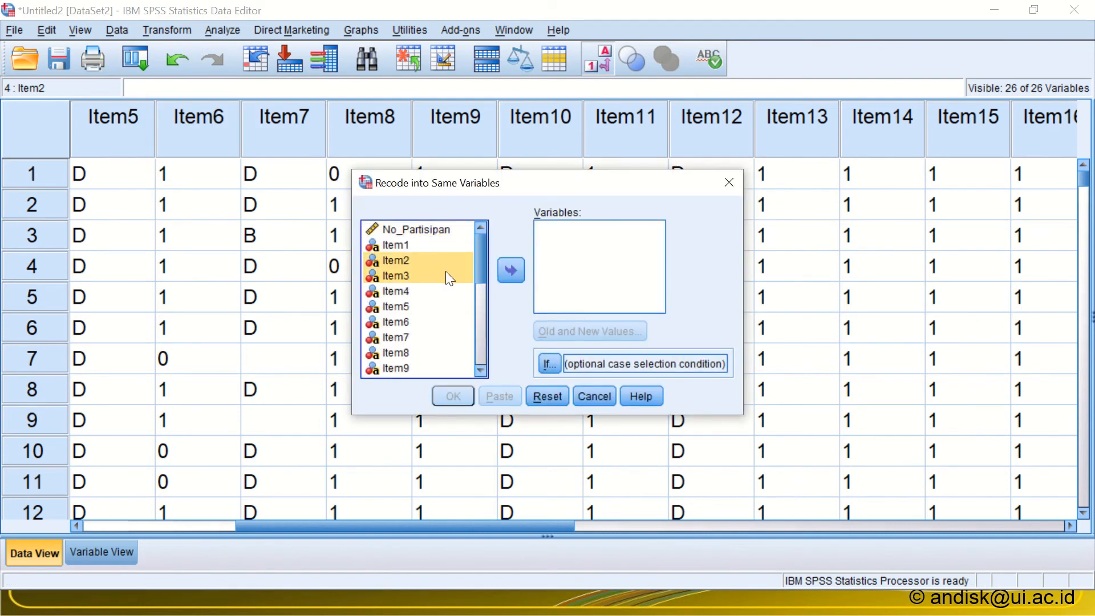
Step: Add the D-key items Item4, Item5, Item7, Item10, Item12 and Item19 to the variables to recode, checking them against the Excel list
key("alt+Tab")
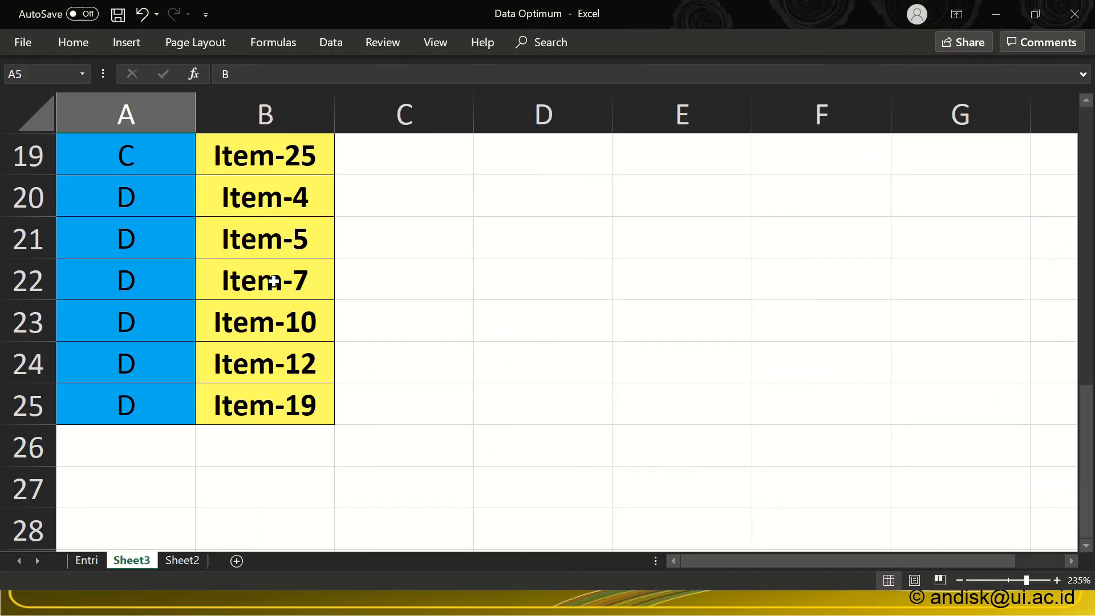
key("alt+Tab")
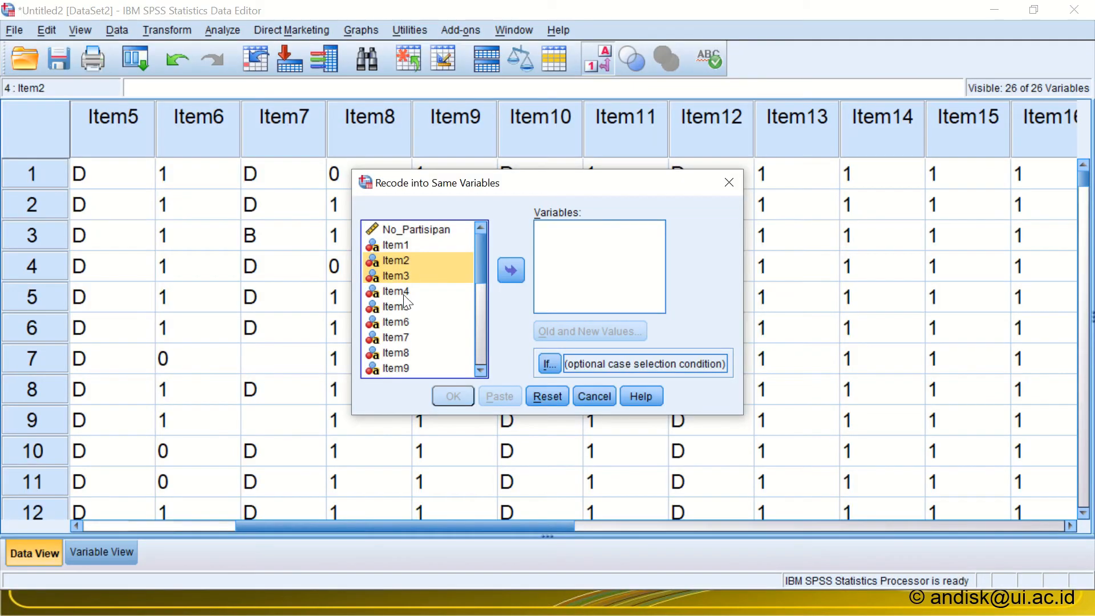
left_click(399, 291)
double_click(400, 290)
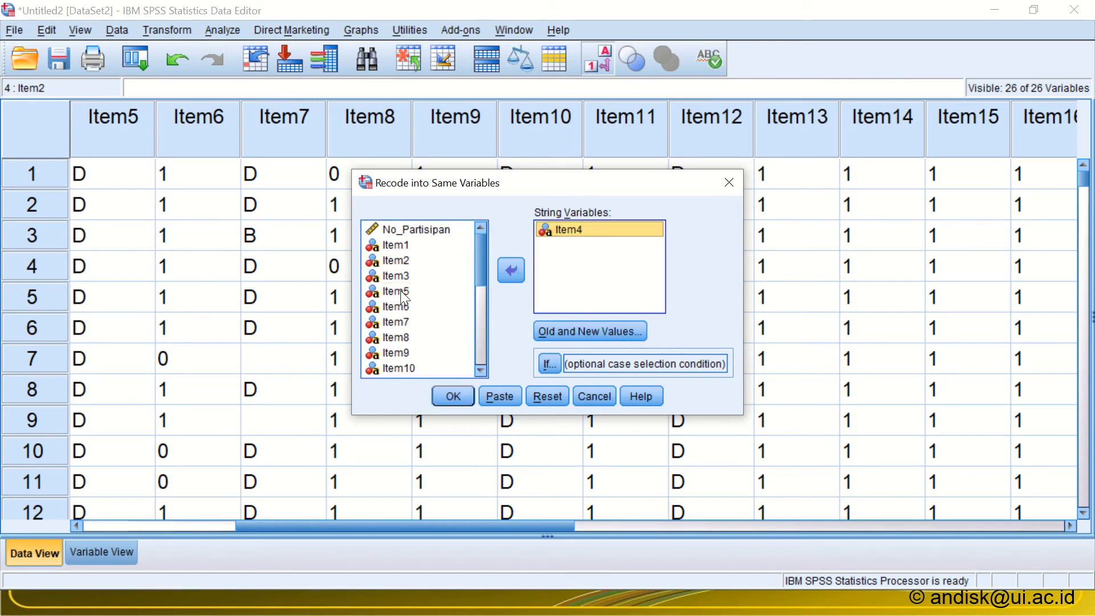
double_click(399, 290)
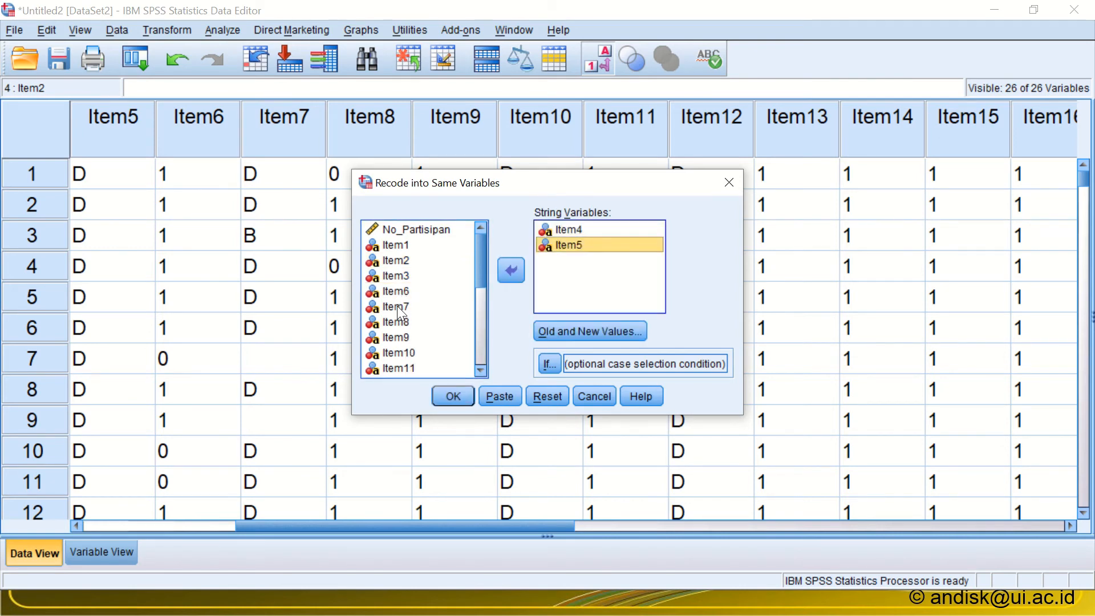
double_click(398, 306)
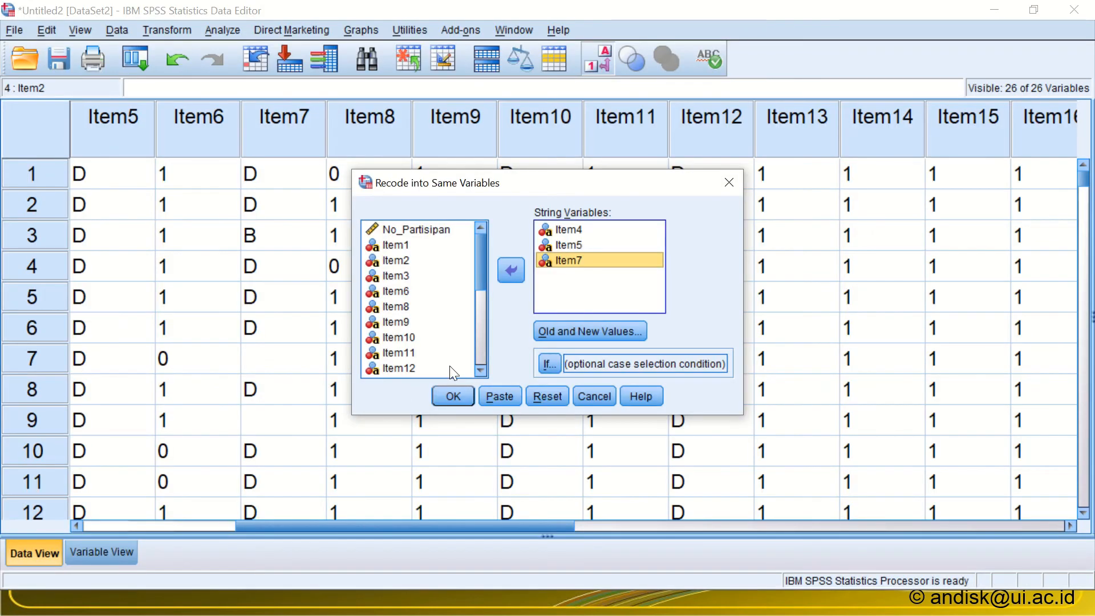
double_click(392, 337)
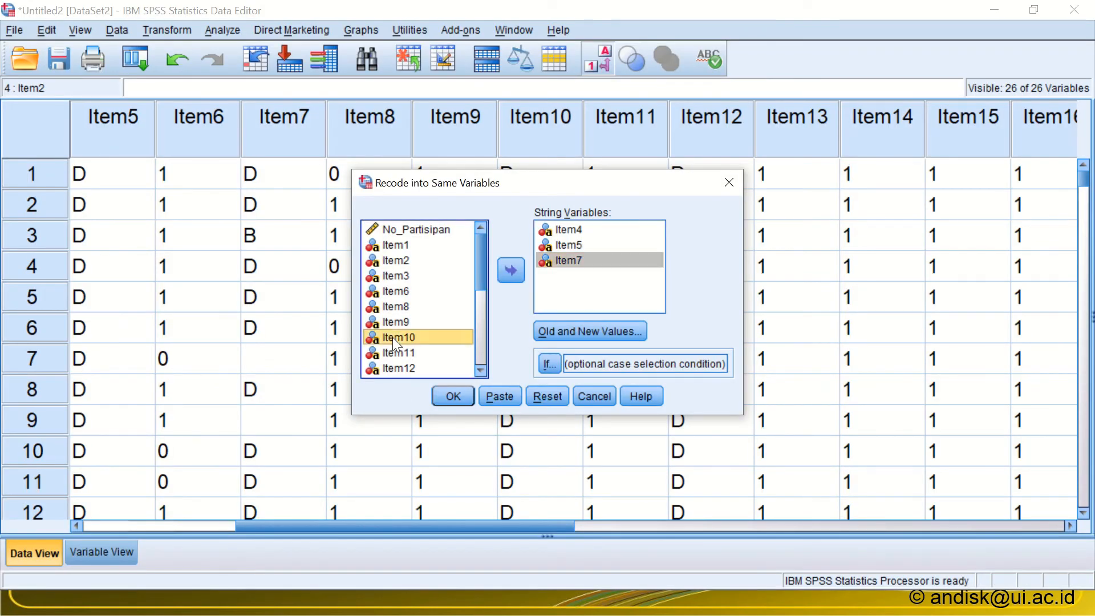
left_click(392, 352)
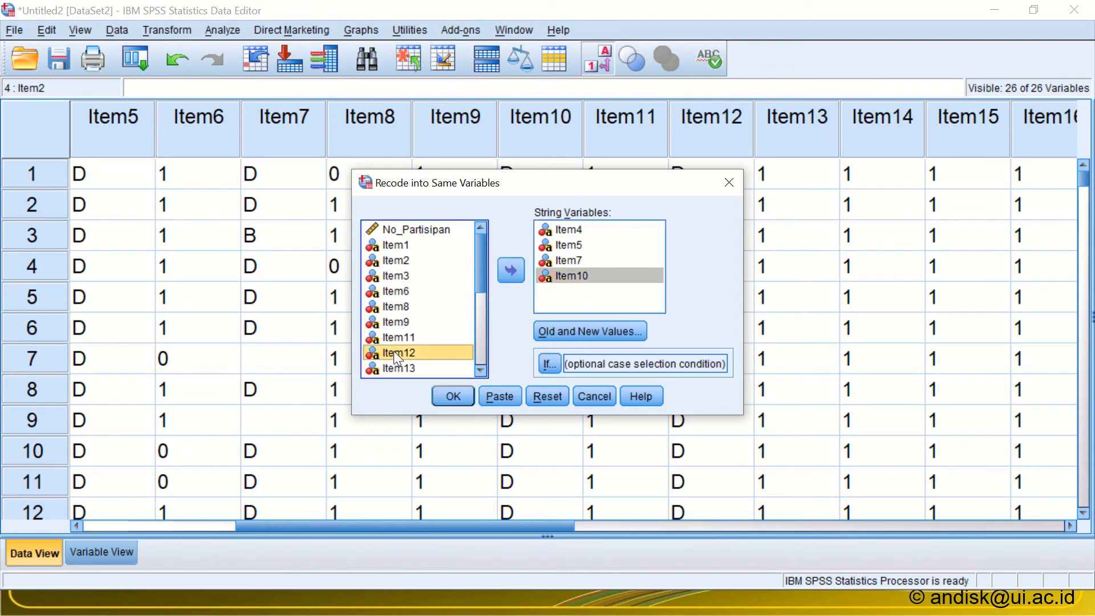
double_click(393, 352)
left_click(481, 371)
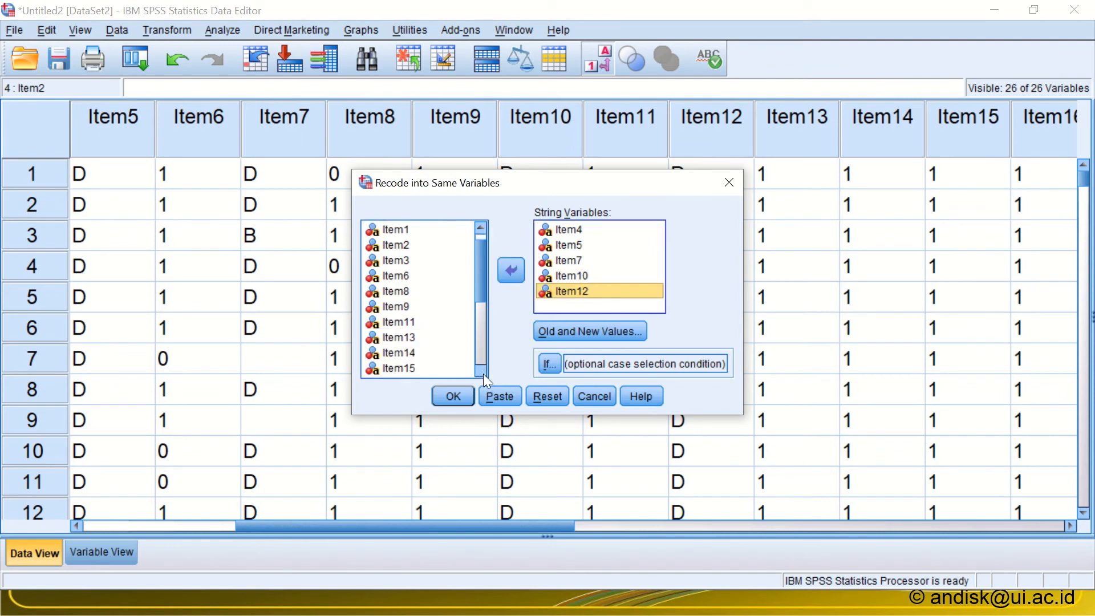
double_click(400, 306)
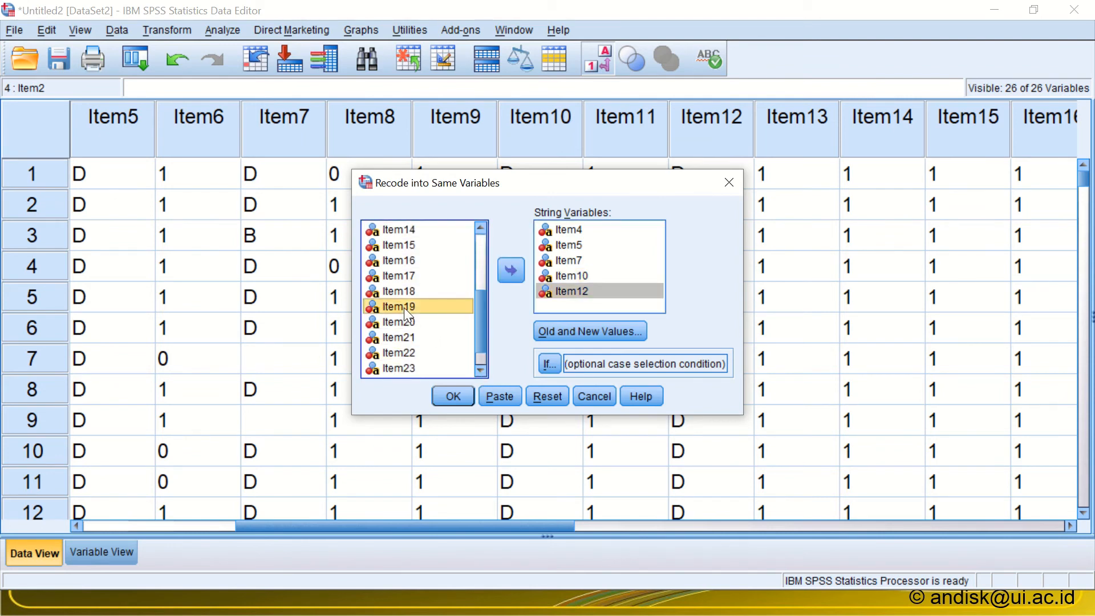
Step: Change the old value in the C rule to D, keeping 1 as the new value, run the recode, and return to the data editor
left_click(560, 331)
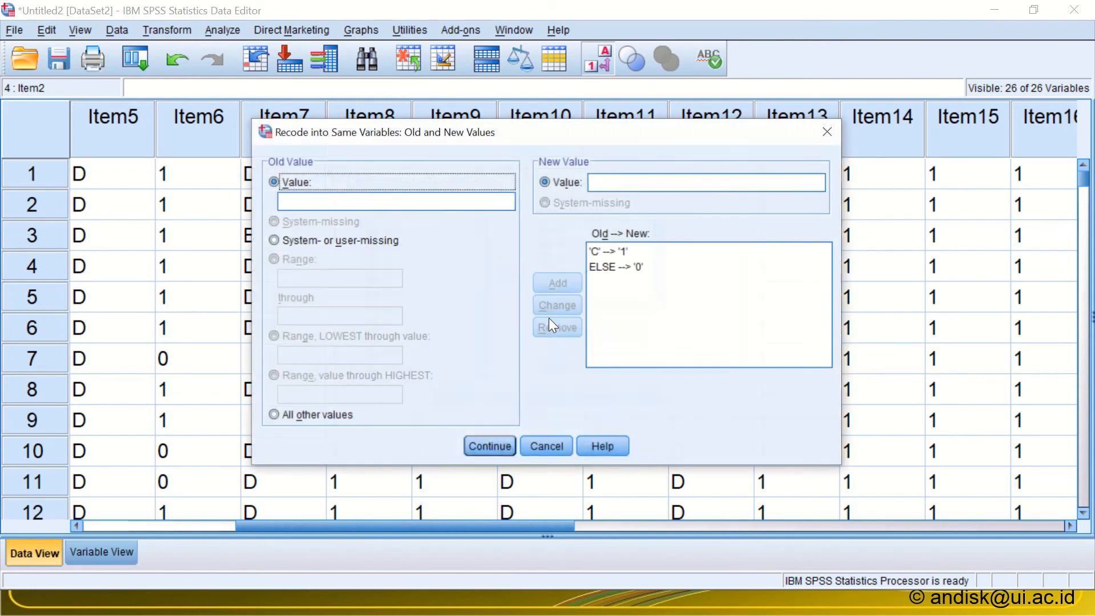
left_click(599, 252)
left_click_drag(320, 206, 245, 197)
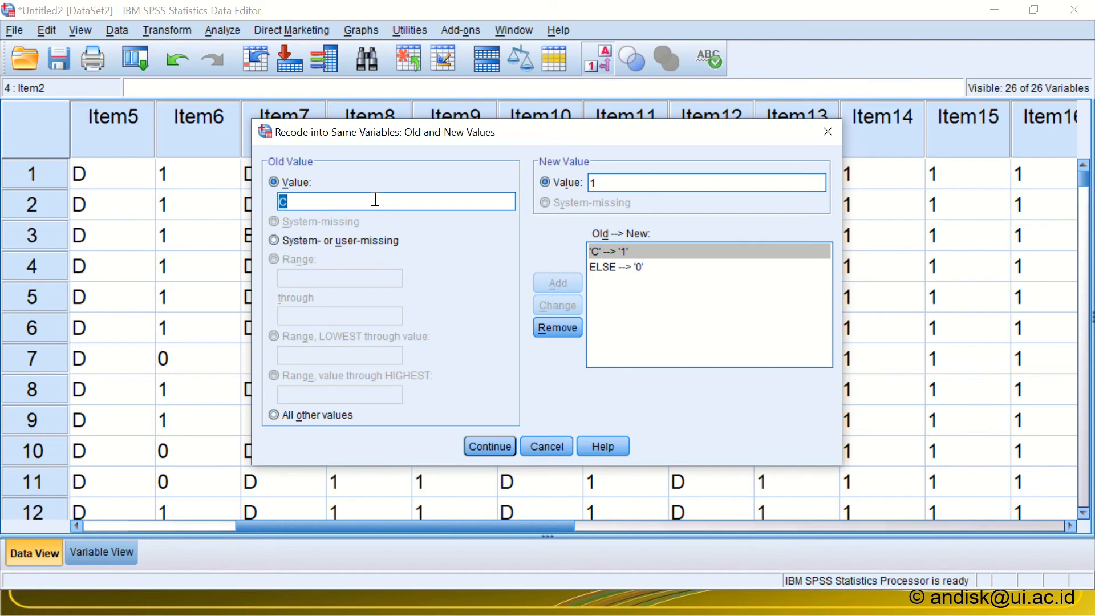
type("D")
left_click(539, 302)
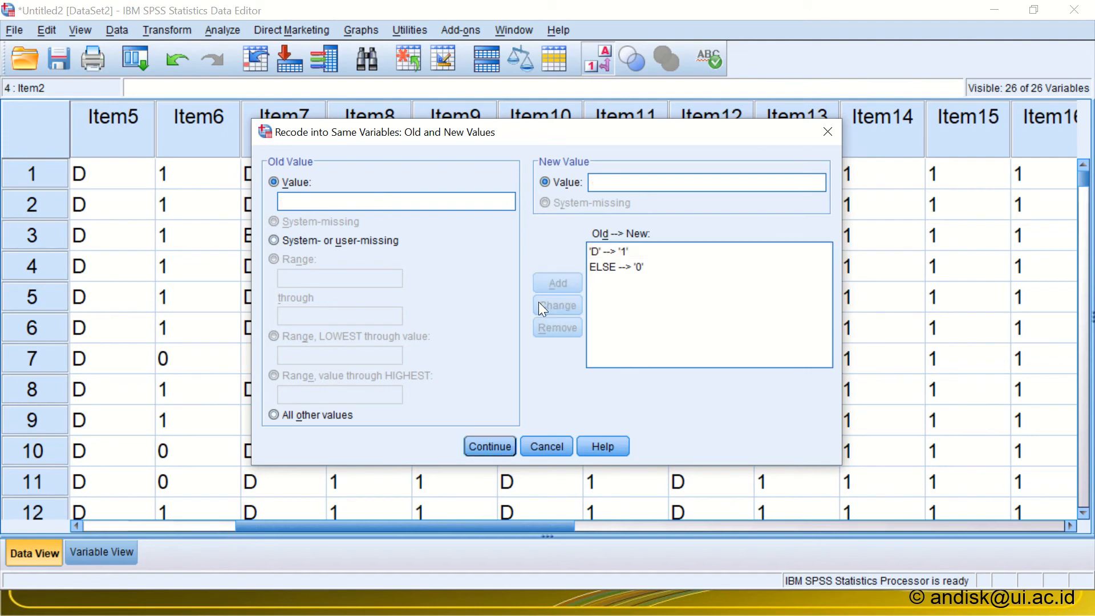
left_click(481, 446)
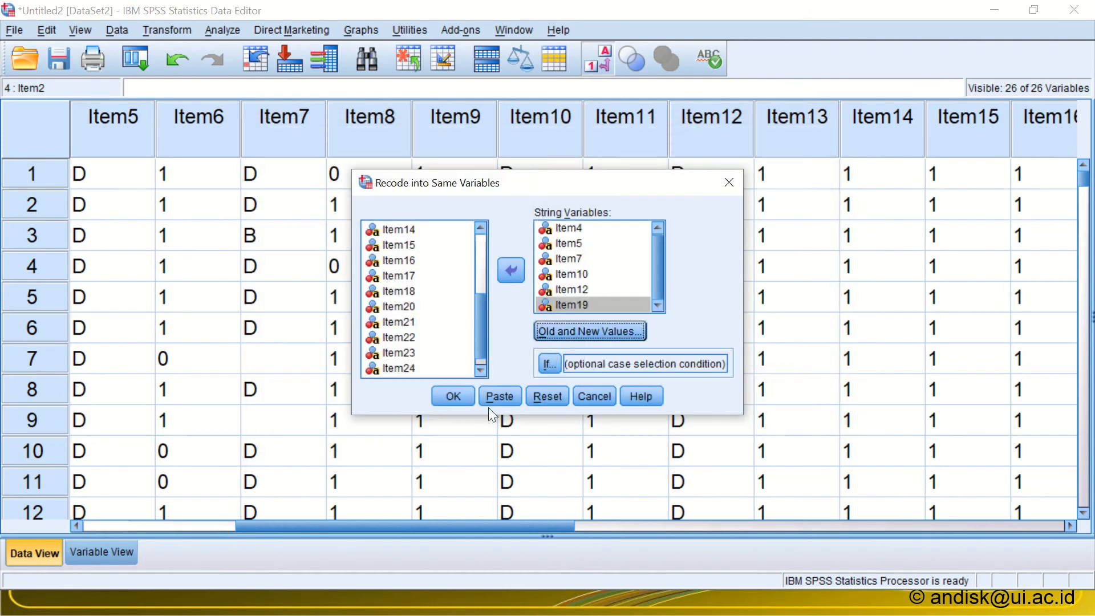
left_click(463, 396)
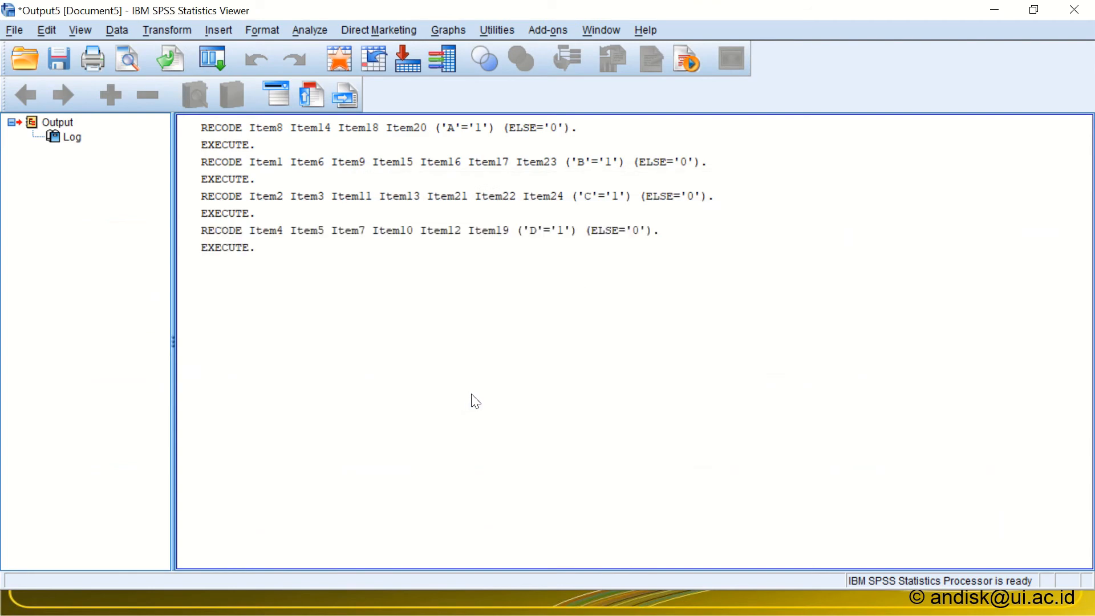
key("alt+Tab")
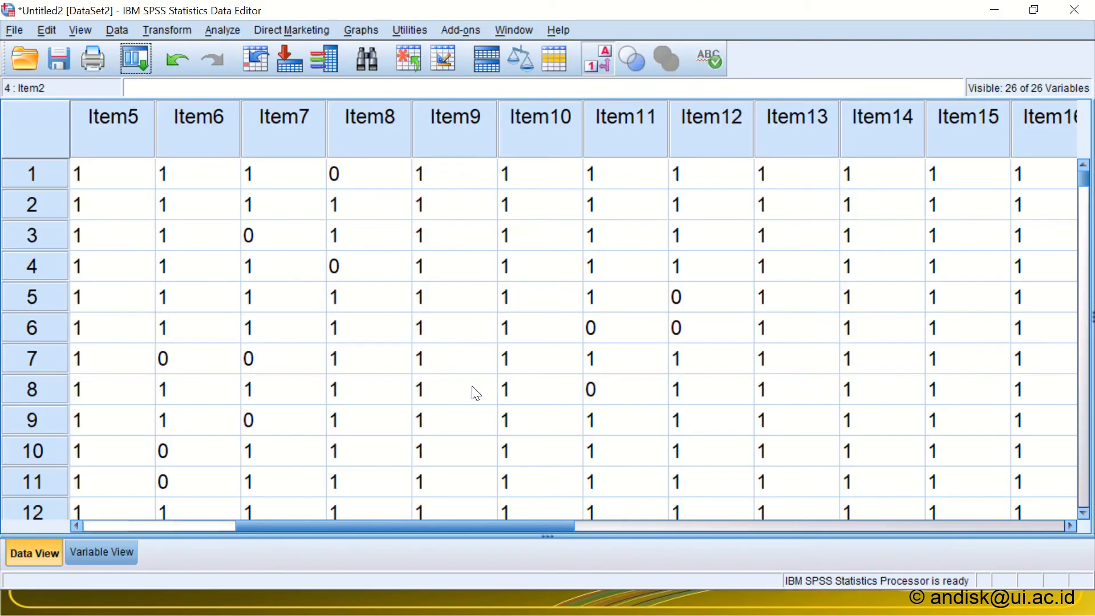
Step: Look through the recoded item columns in the data editor and select the Item25 column, which still holds letter answers
left_click_drag(494, 527, 328, 518)
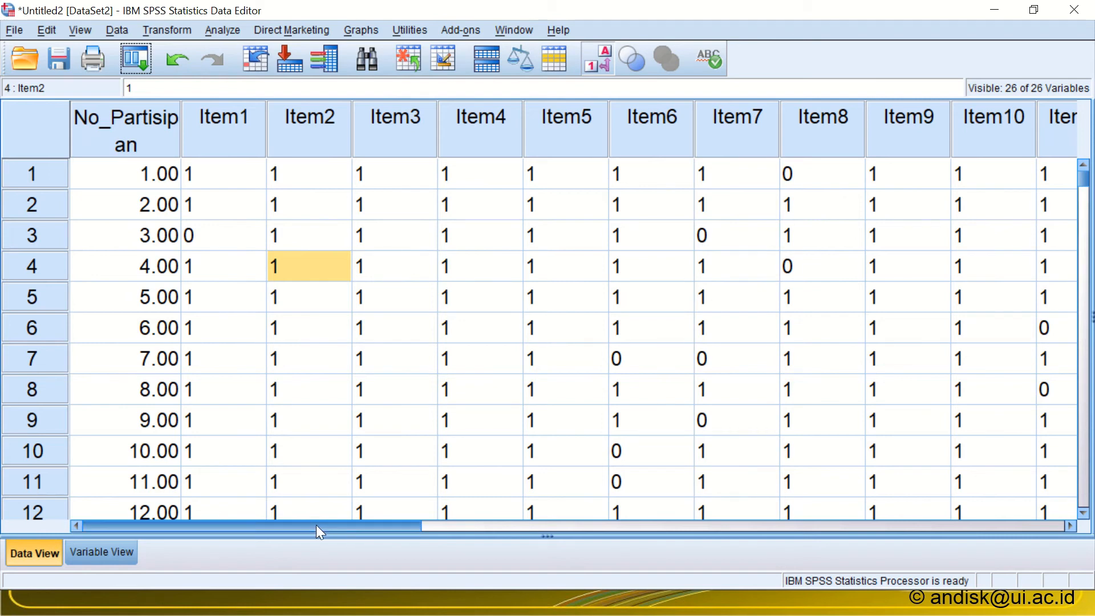
left_click_drag(312, 528, 664, 534)
left_click_drag(706, 526, 762, 526)
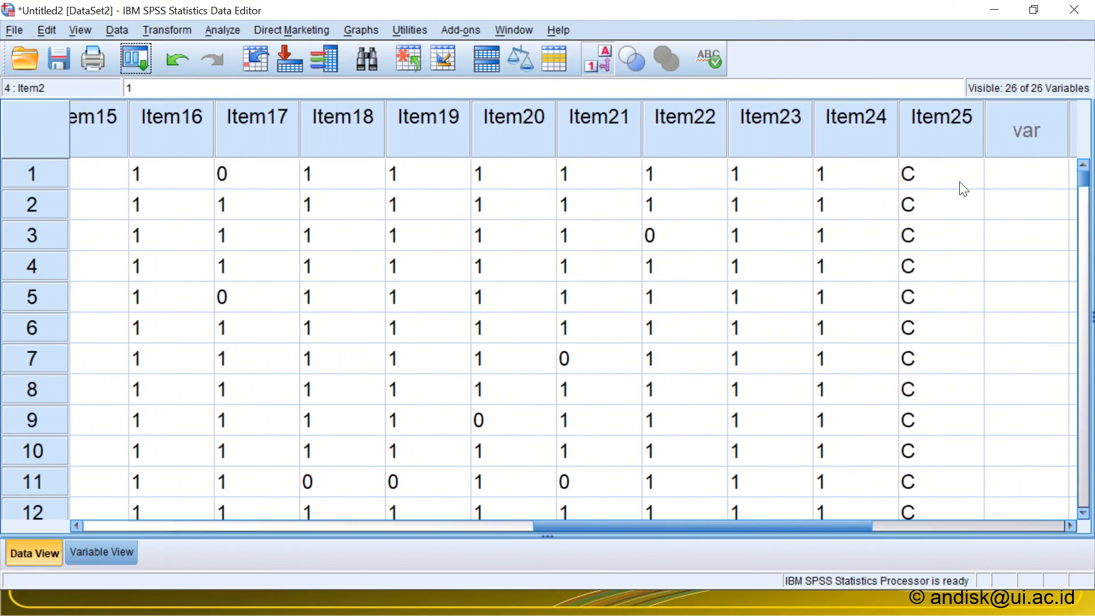
left_click(921, 148)
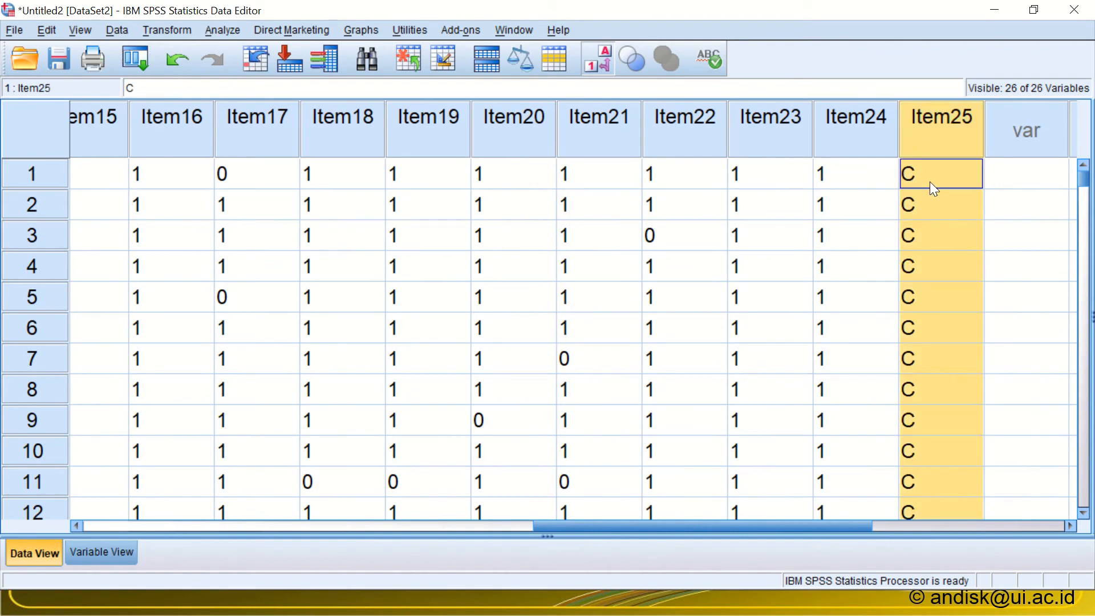
Step: Check the answer key for Item-25 in the sorted Excel list, and return to the SPSS data editor
key("alt+Tab")
key("alt+Tab")
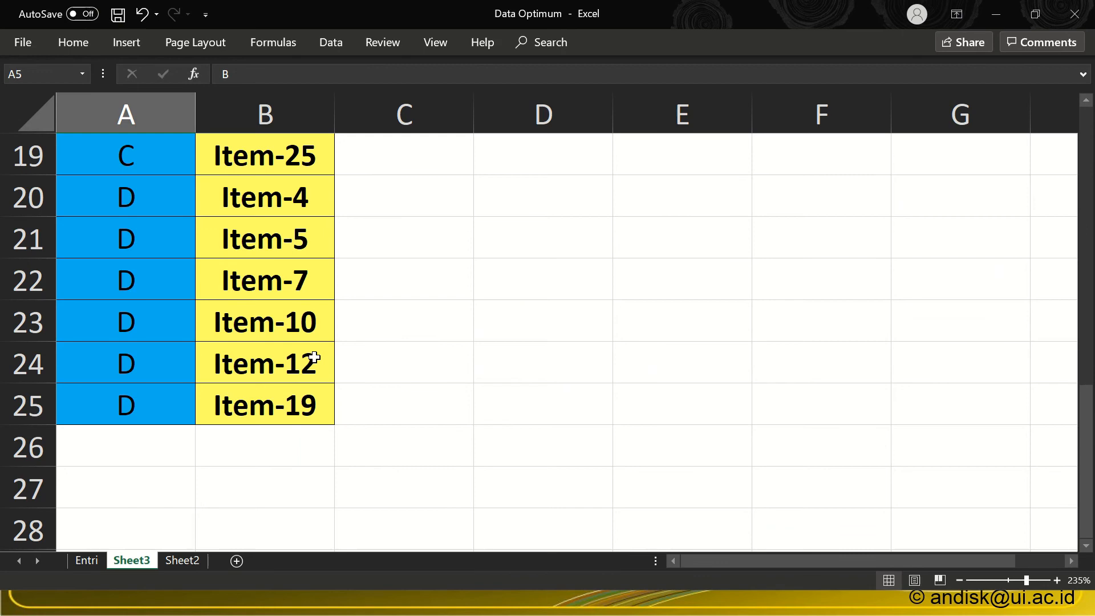
left_click(304, 404)
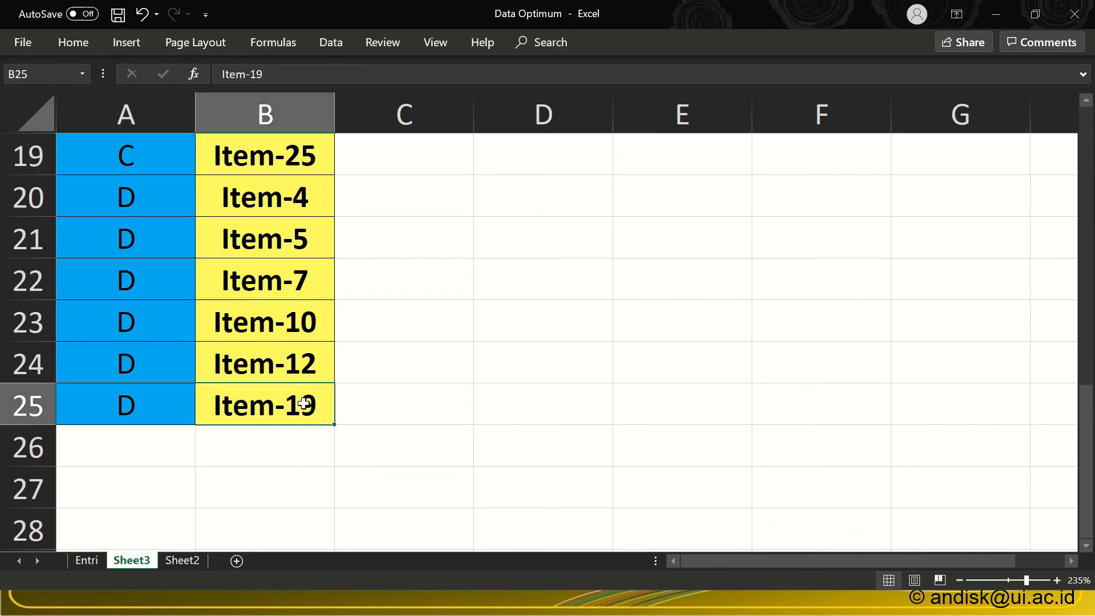
left_click(156, 155)
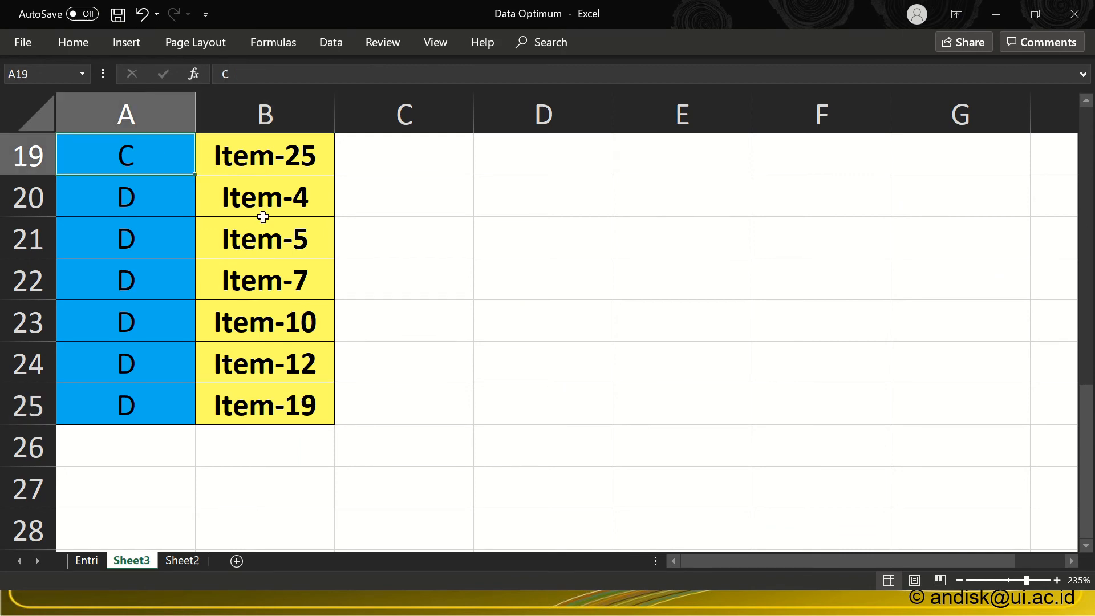
scroll(290, 219, "up", 1)
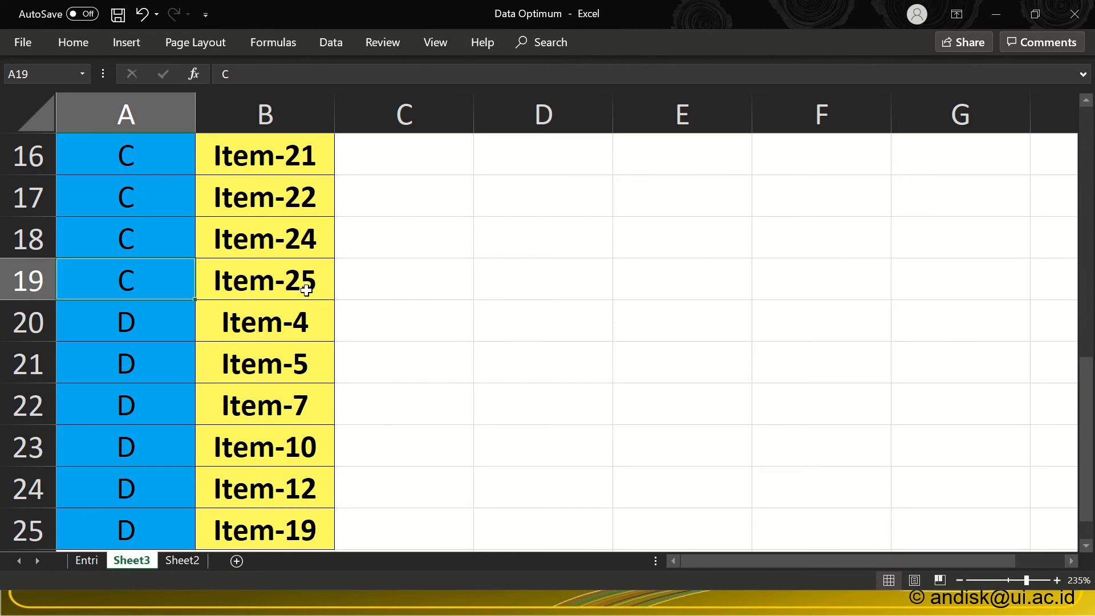
key("alt+Tab")
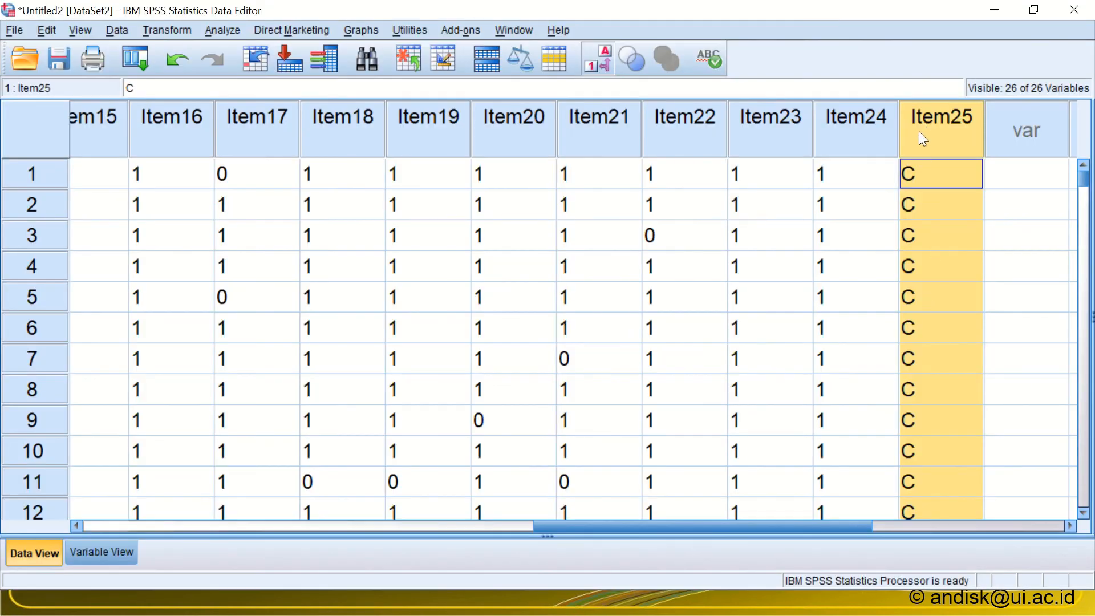
Step: Reopen Recode into Same Variables and replace all the D-key items in the variables to recode with Item25
left_click(145, 57)
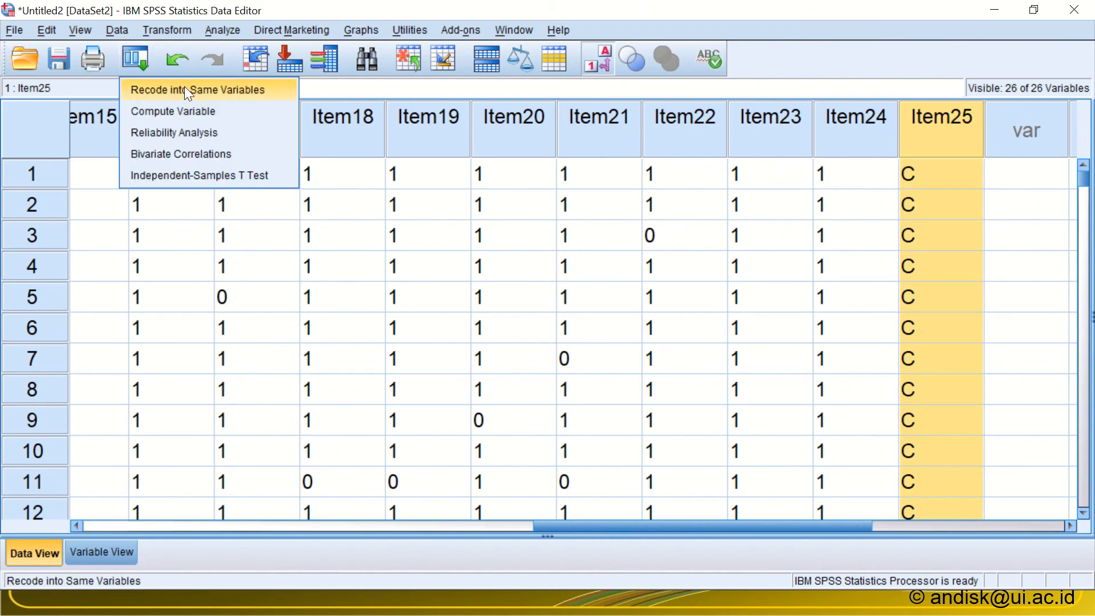
left_click(186, 90)
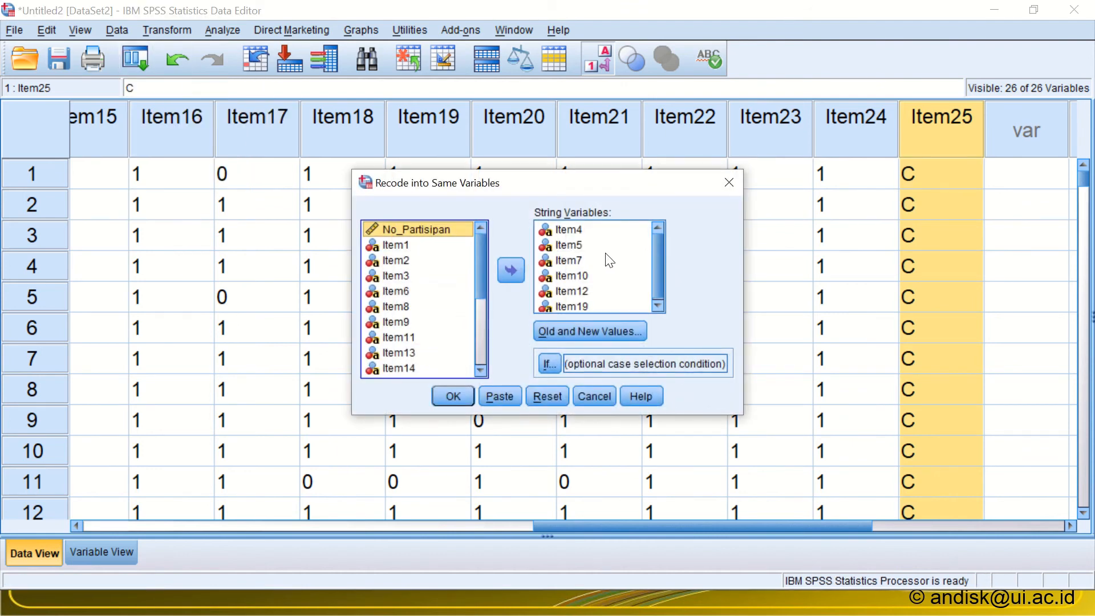
left_click(606, 260)
key("ctrl+a")
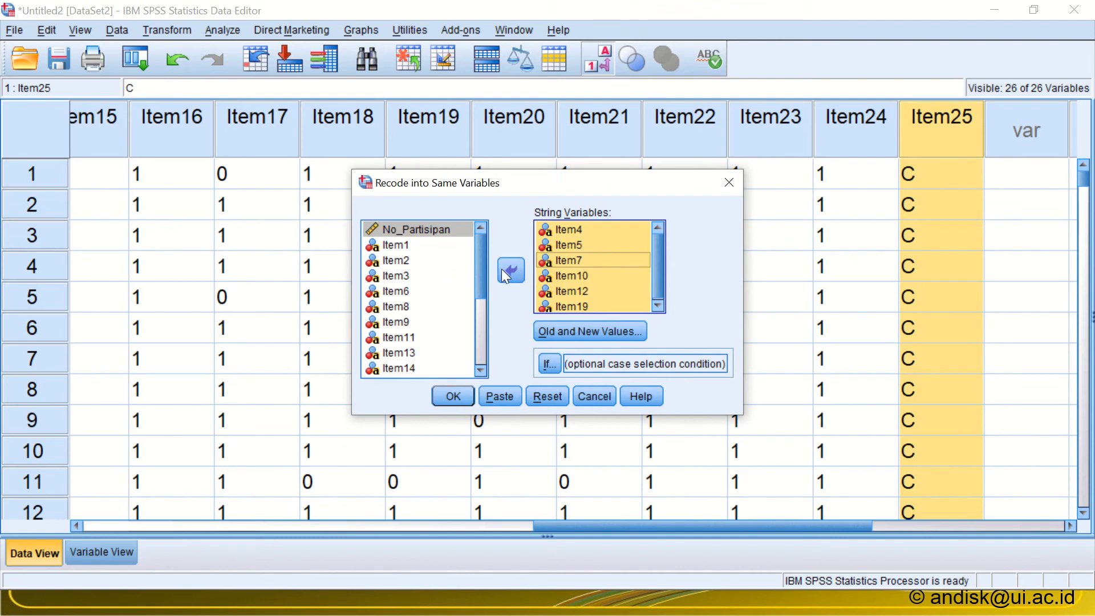
left_click(501, 269)
scroll(464, 340, "down", 5)
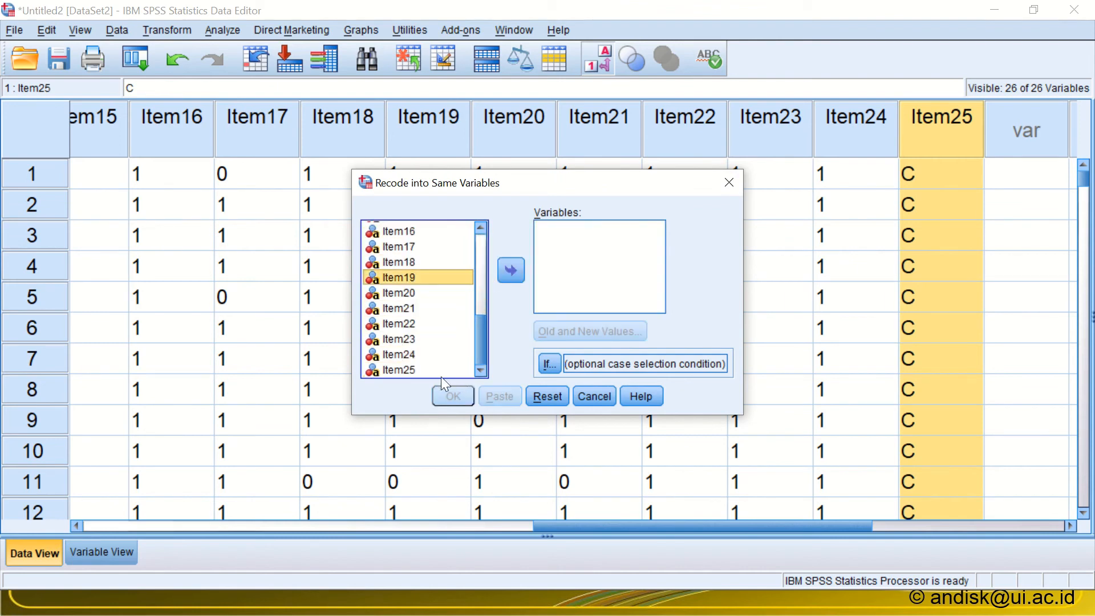
double_click(395, 369)
Step: Change the old value in the D rule to C, keeping 1 as the new value, run the recode, and return to the data editor
left_click(550, 330)
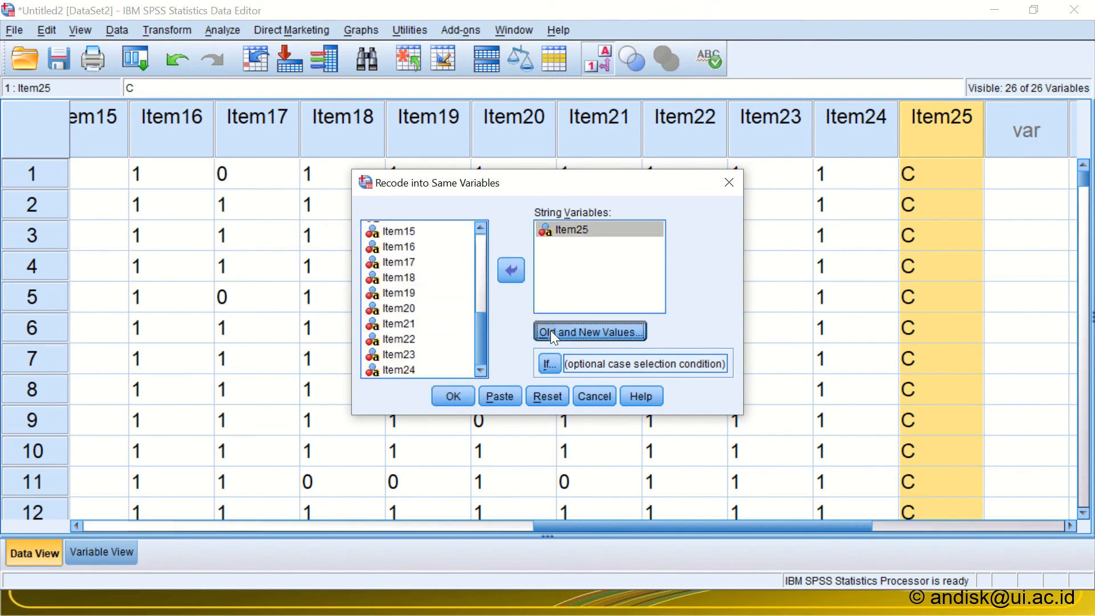
left_click(606, 251)
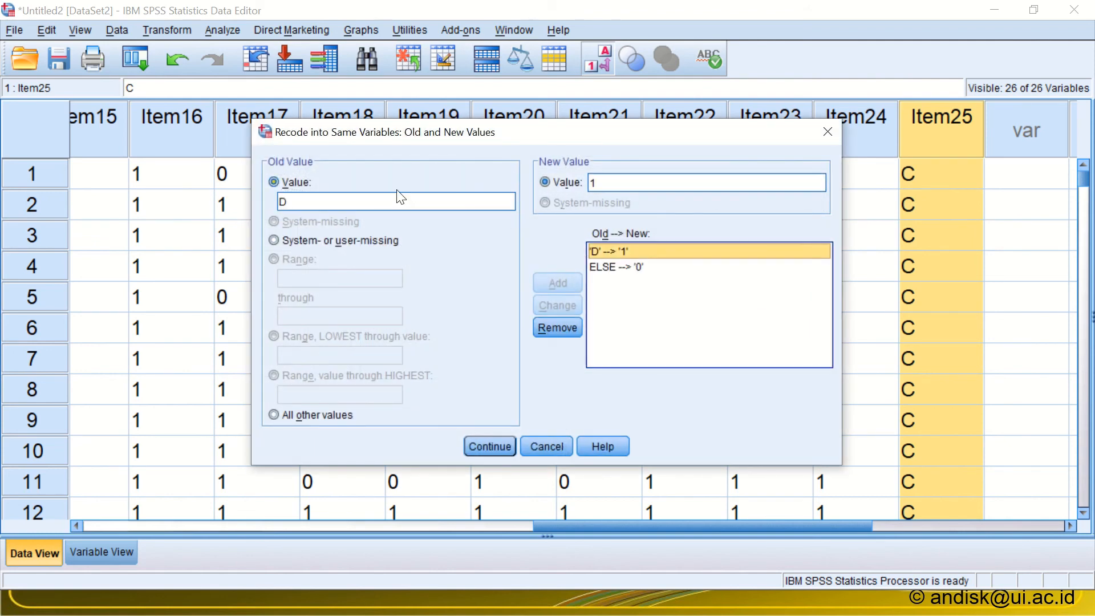
double_click(375, 199)
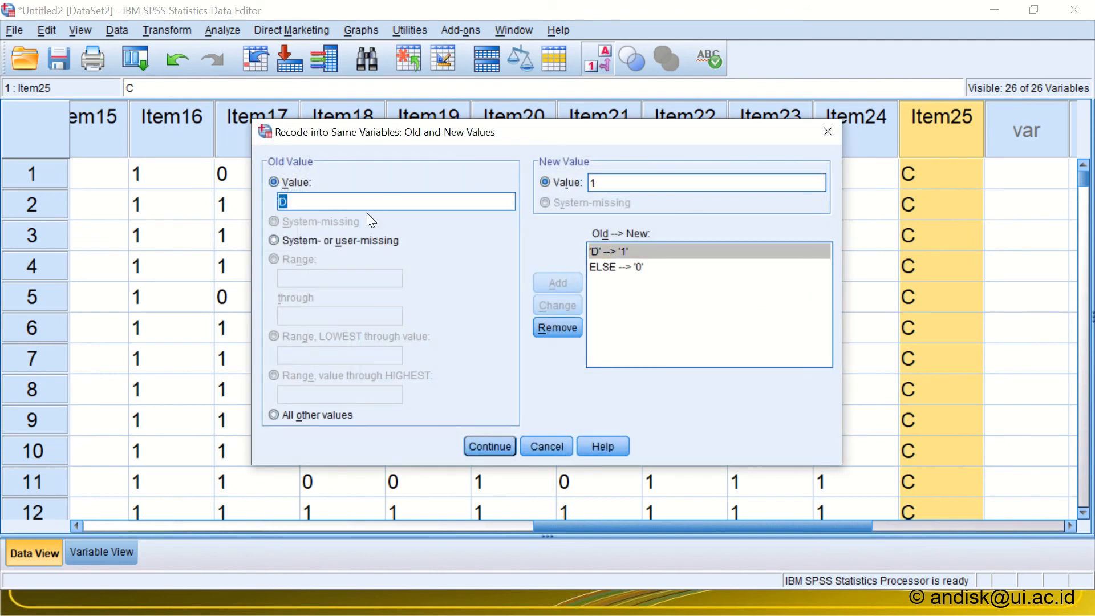
type("C")
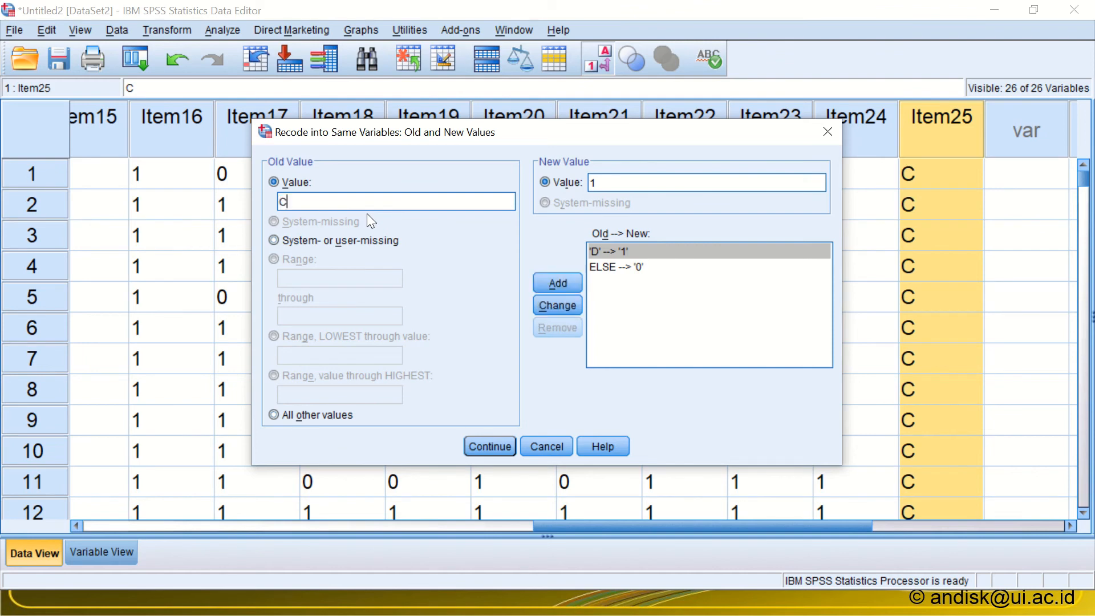
left_click(551, 303)
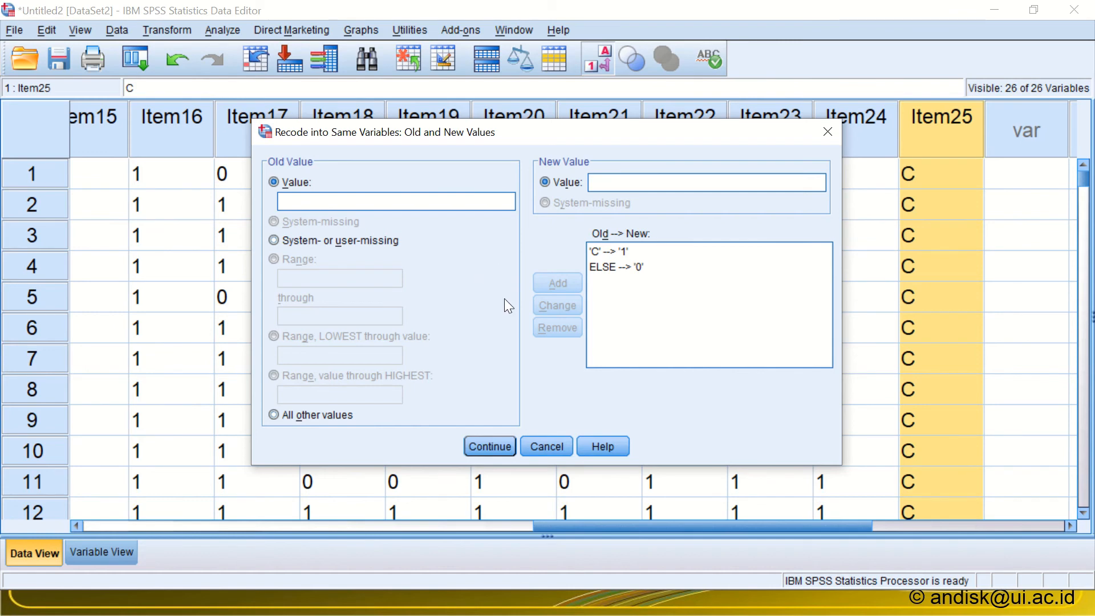
left_click(493, 444)
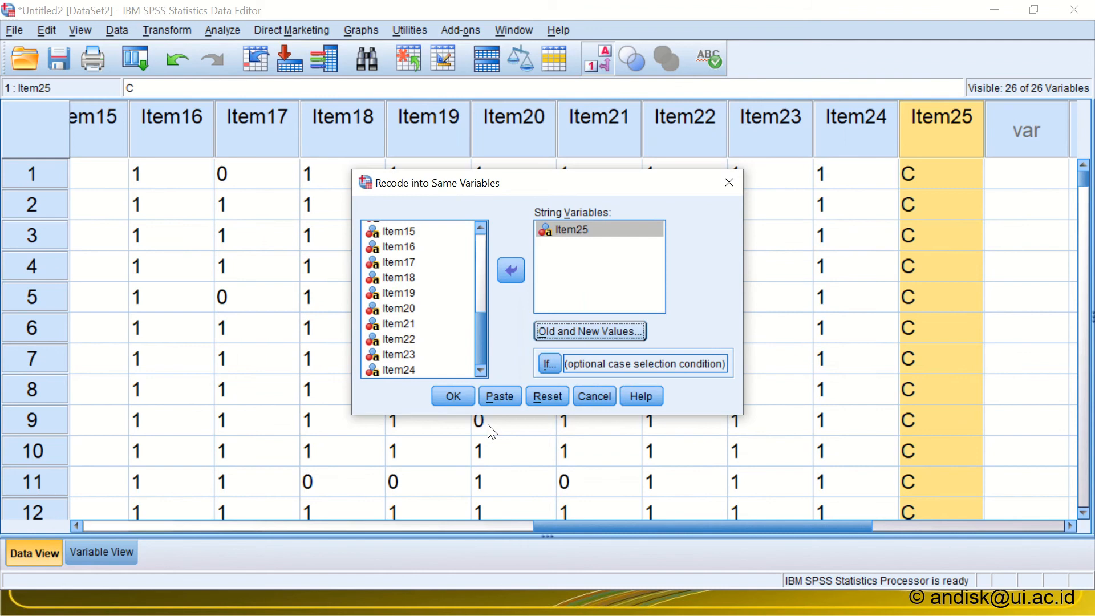
left_click(449, 392)
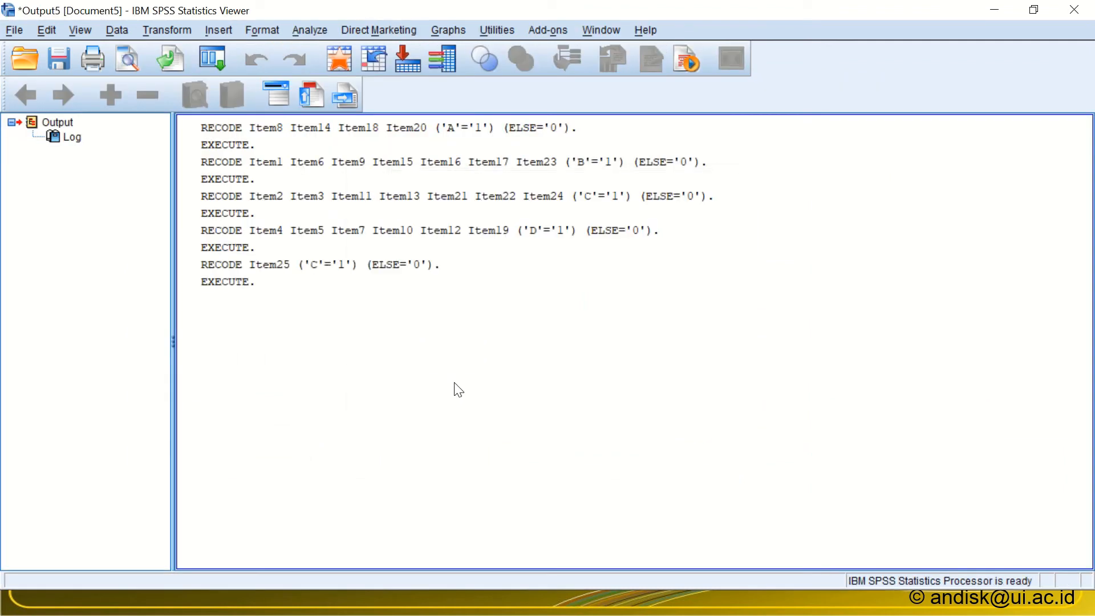
key("alt+Tab")
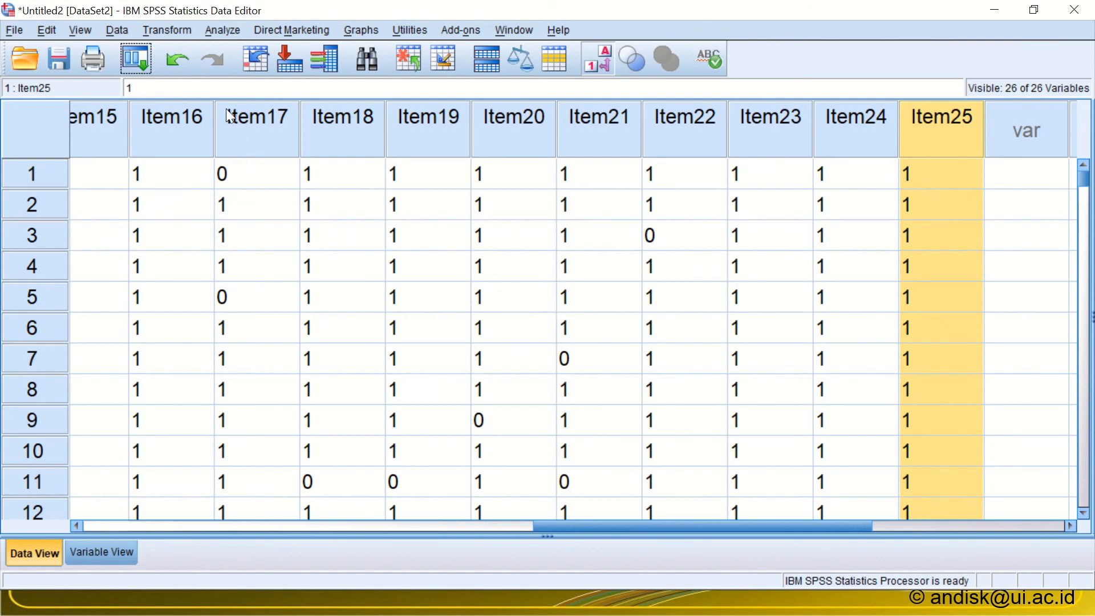
left_click(164, 29)
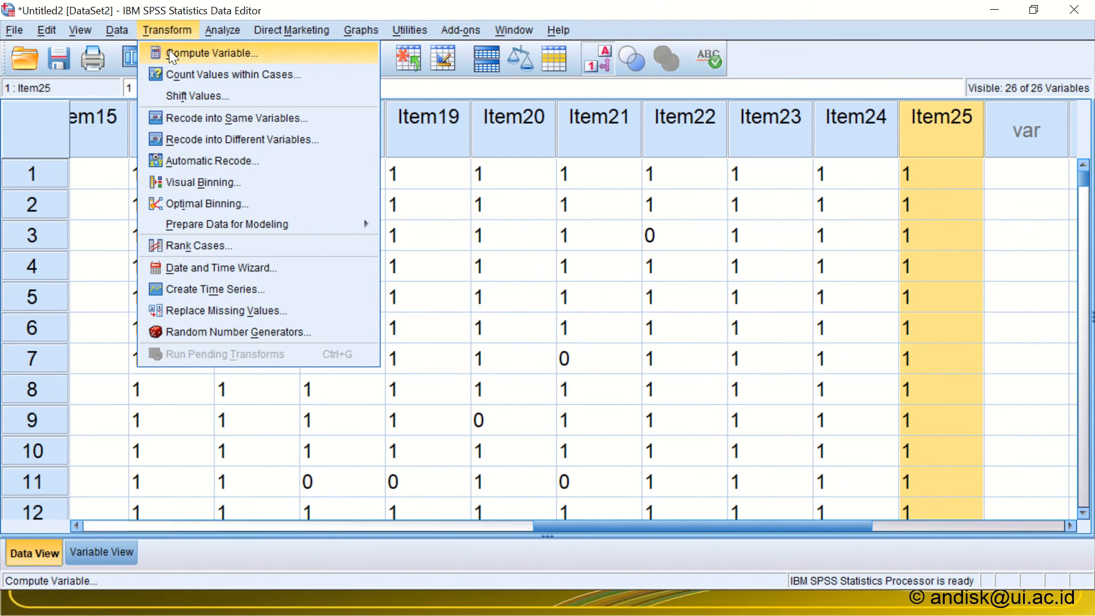
left_click(273, 54)
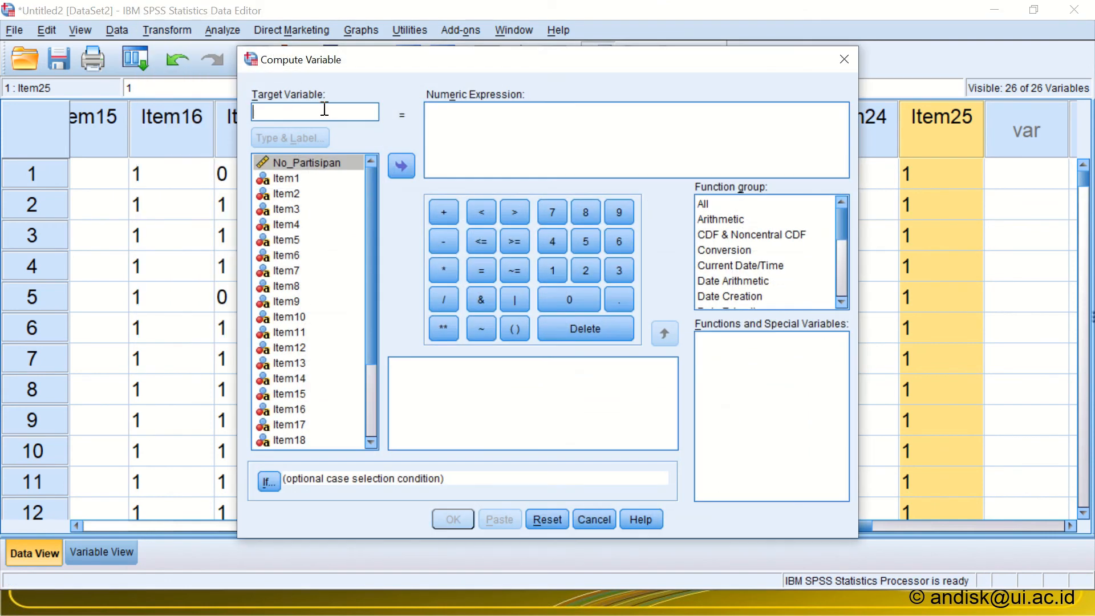
type("S")
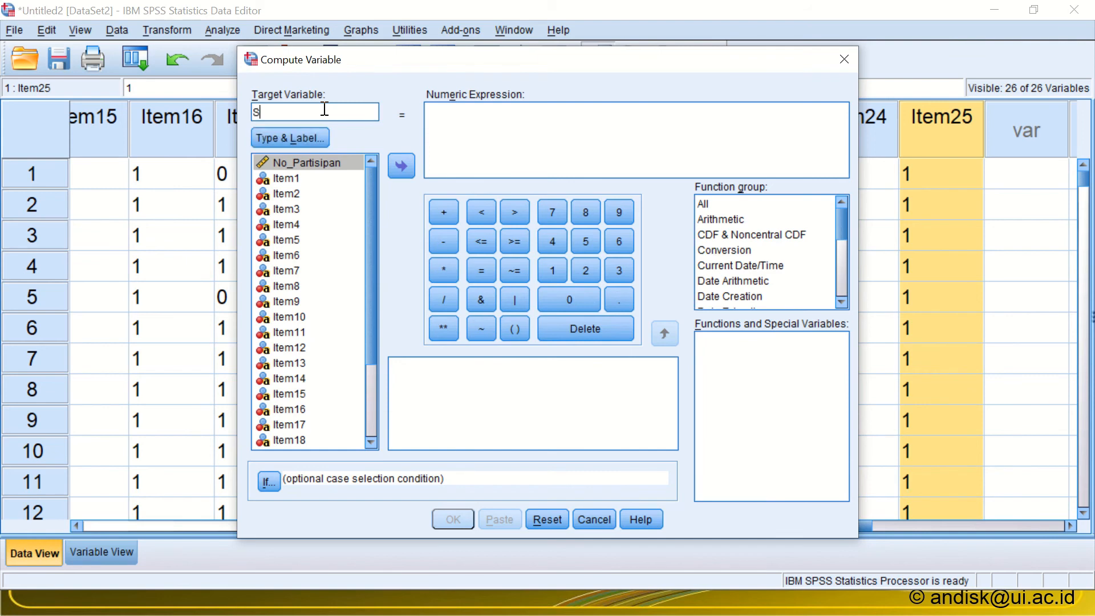
type("kor")
left_click(293, 180)
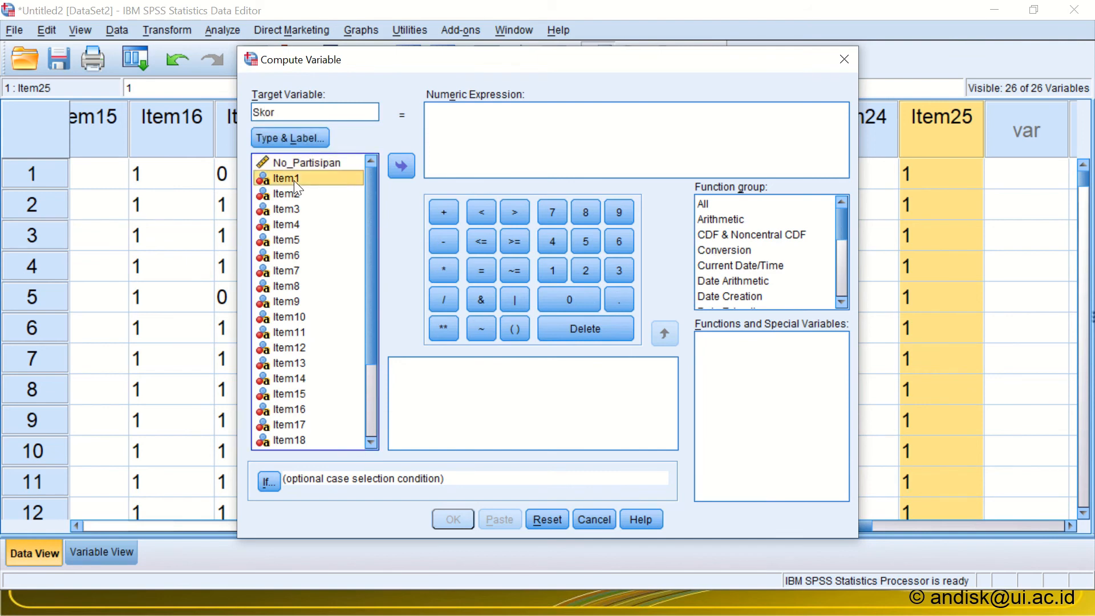
left_click(395, 162)
left_click(432, 205)
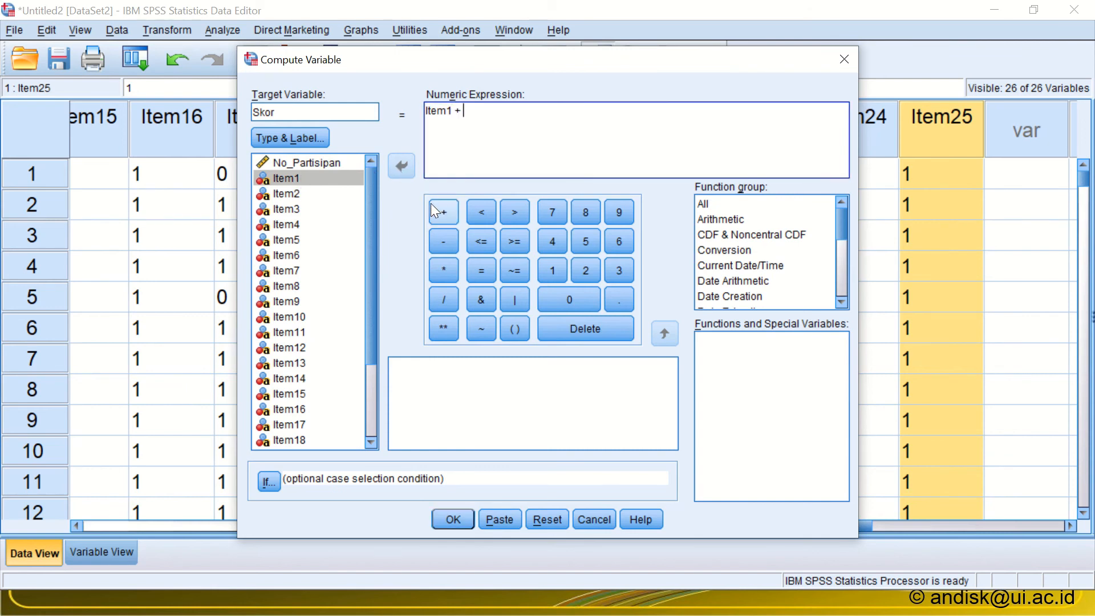
double_click(298, 193)
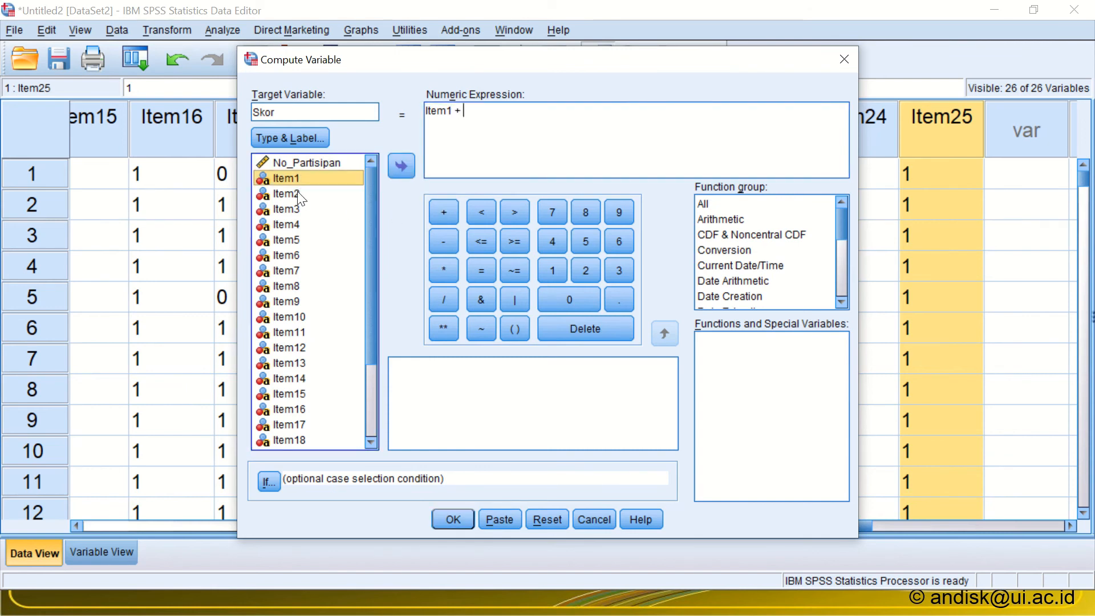
left_click(443, 208)
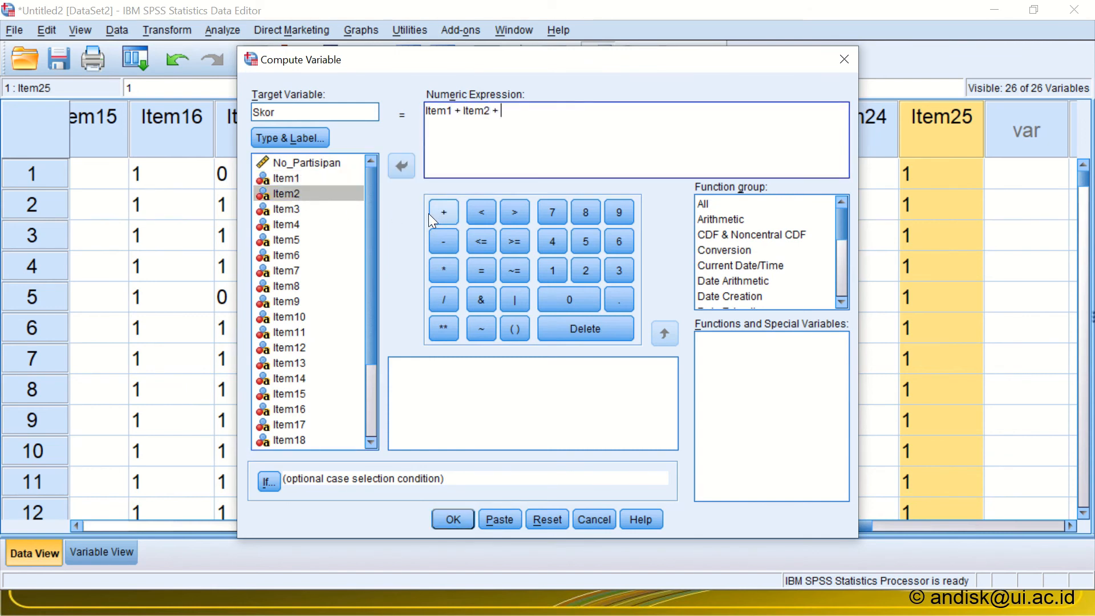
double_click(291, 208)
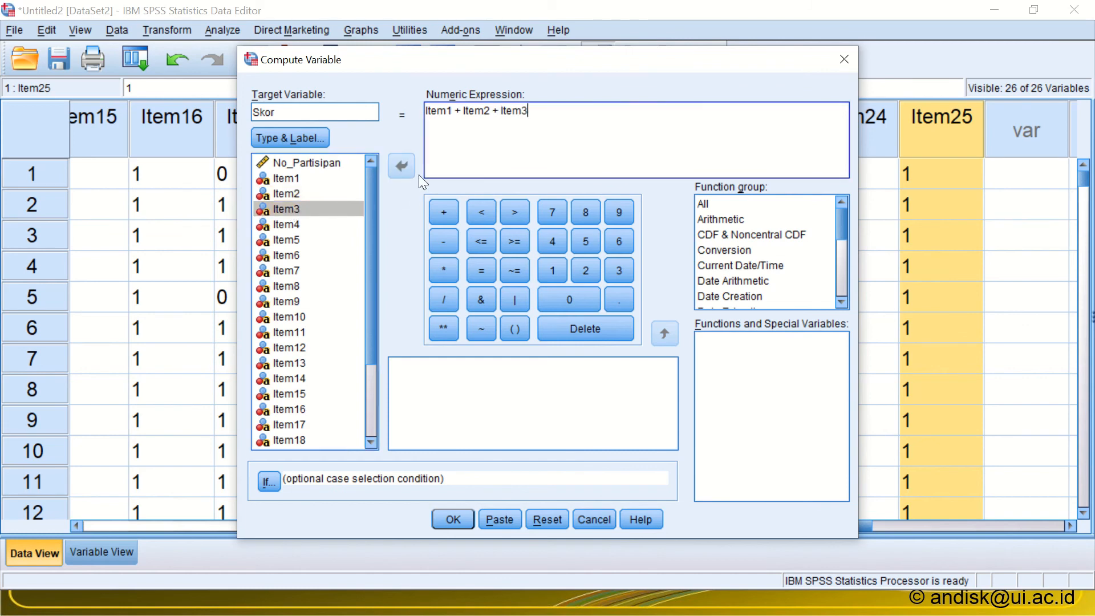
left_click(442, 211)
left_click(291, 225)
left_click(405, 169)
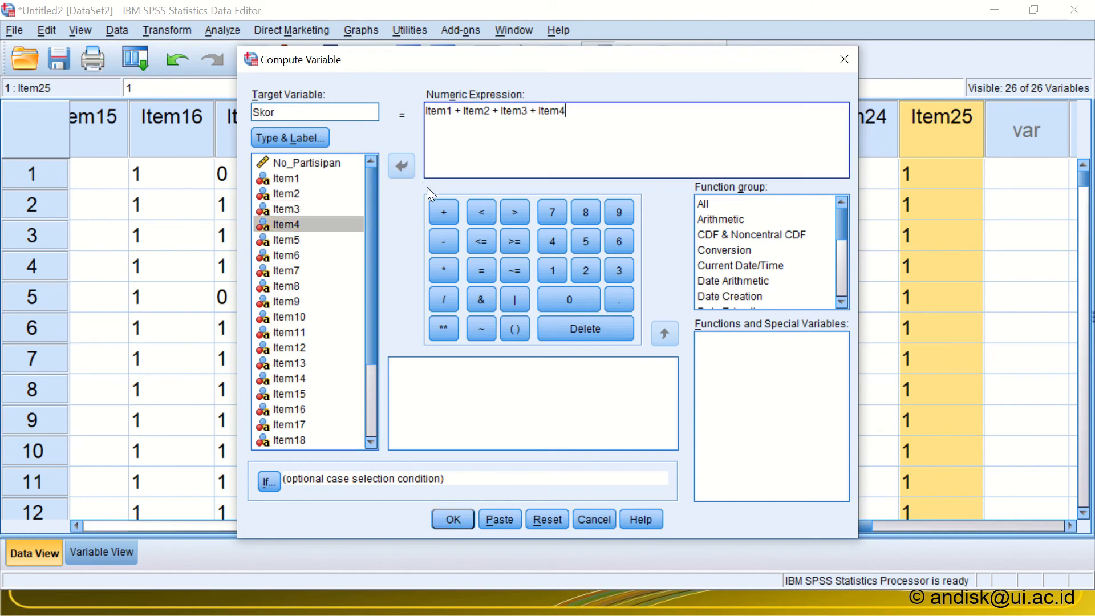
left_click(442, 211)
left_click(551, 516)
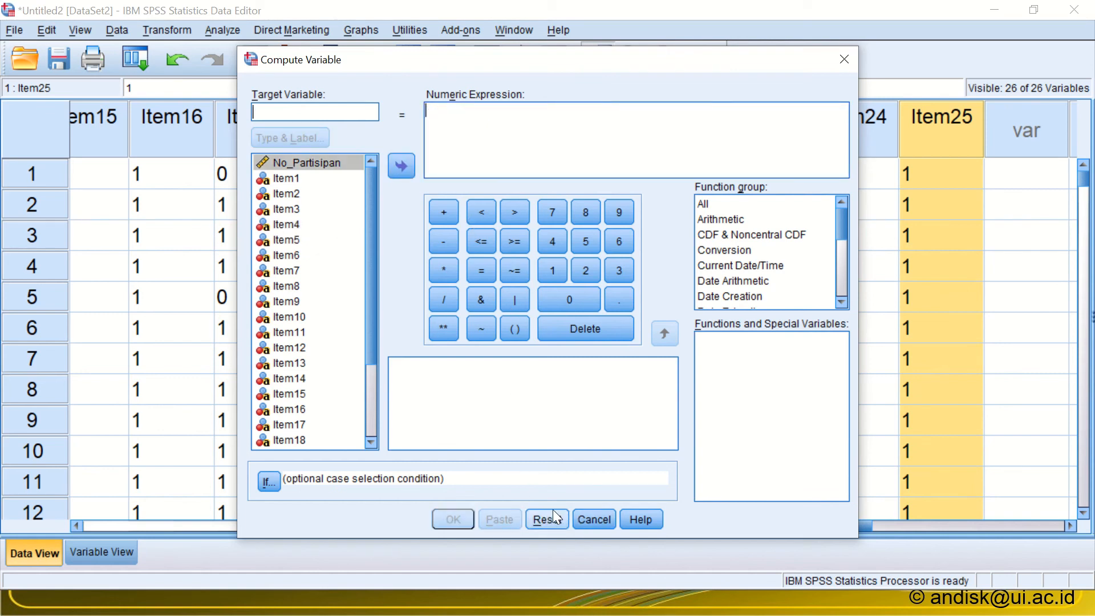
left_click(590, 520)
Step: Copy the variable names Item1 to Item25 from the variable definitions and paste them into a blank Notepad document
left_click(91, 552)
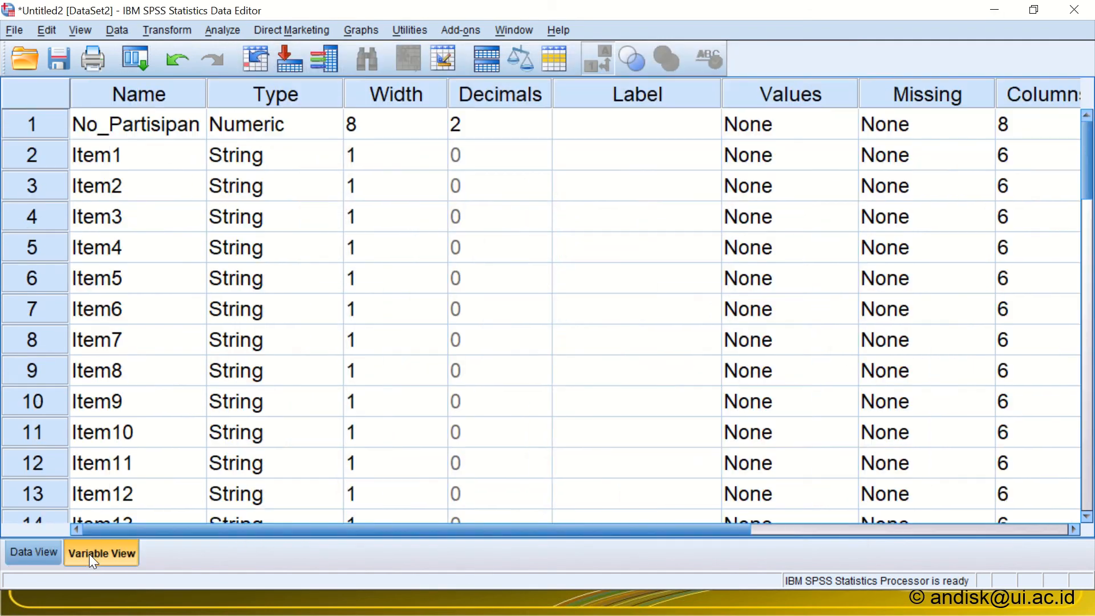
left_click(138, 163)
left_click_drag(138, 163, 139, 418)
key("ctrl+c")
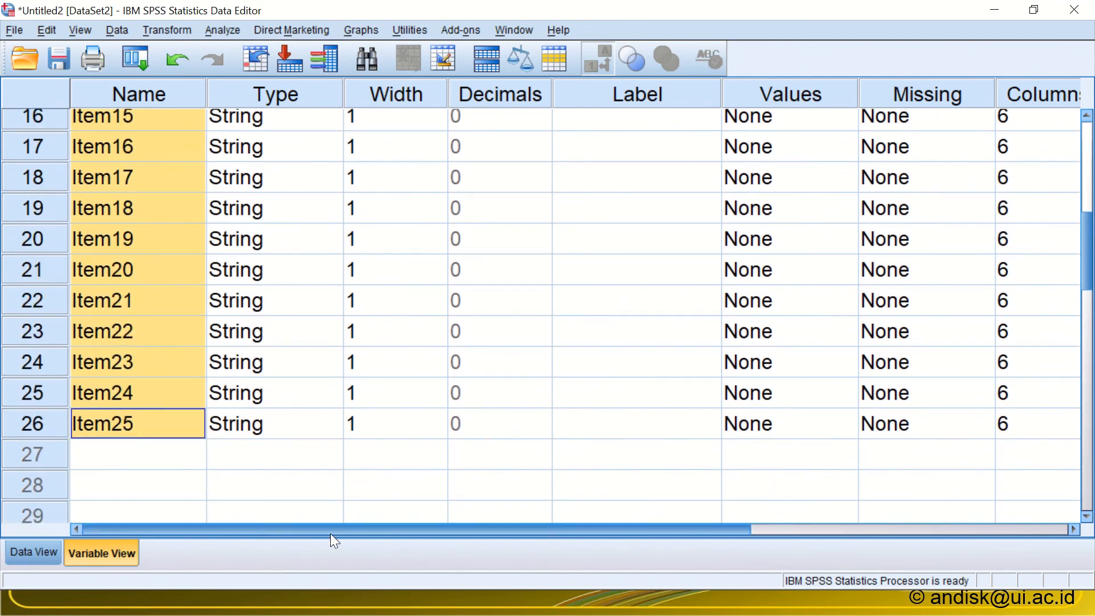
key("super")
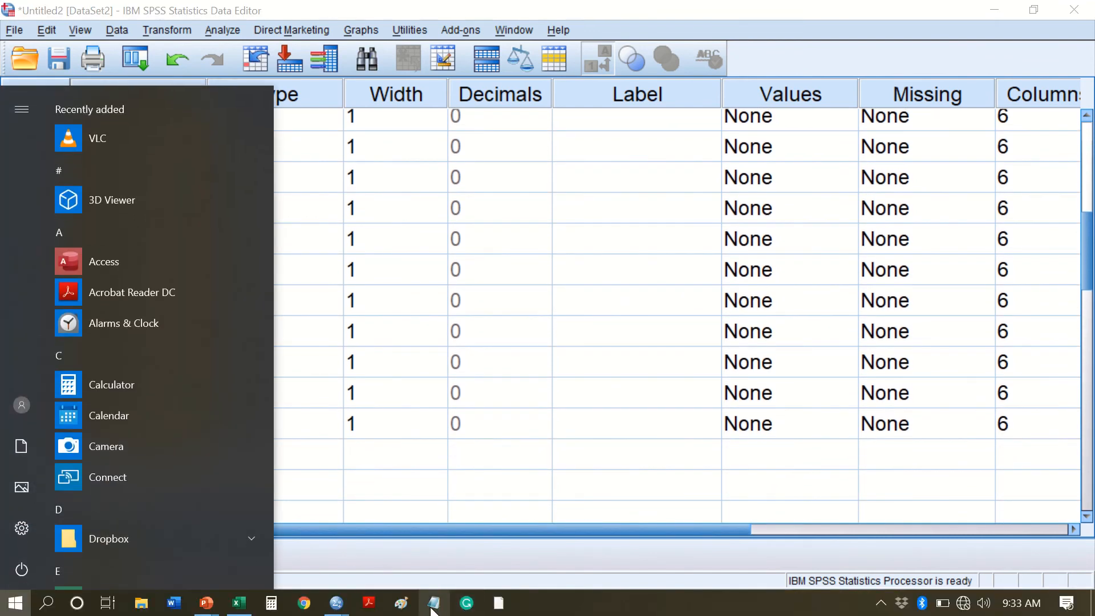
left_click(433, 605)
key("ctrl+v")
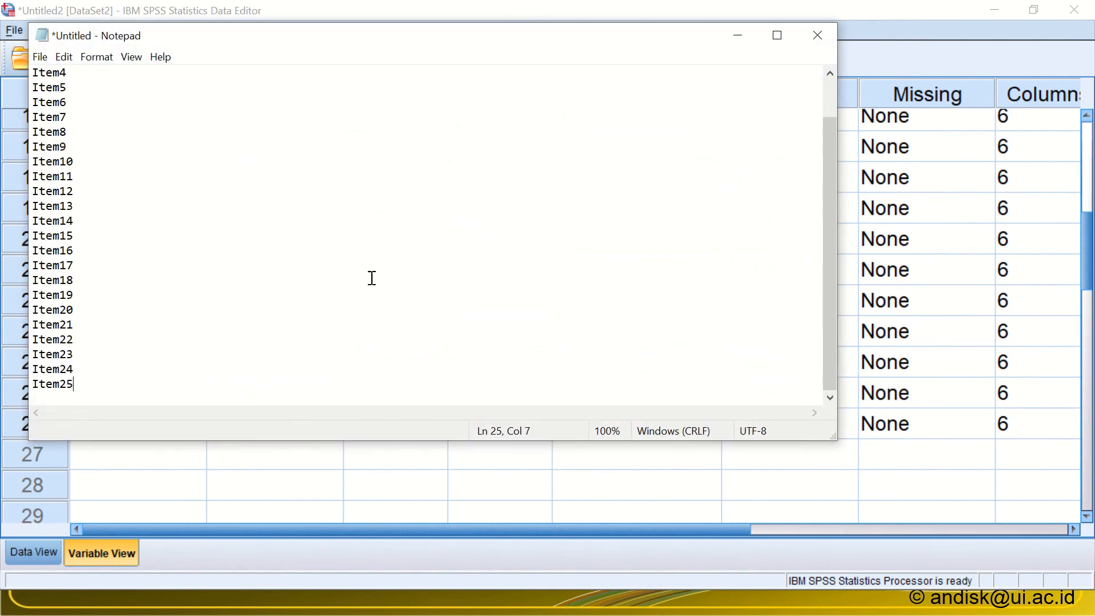
Step: Append a plus sign to each item name from Item1 to Item24 in the Notepad list, leaving Item25 without one
scroll(202, 174, "up", 1)
left_click(104, 60)
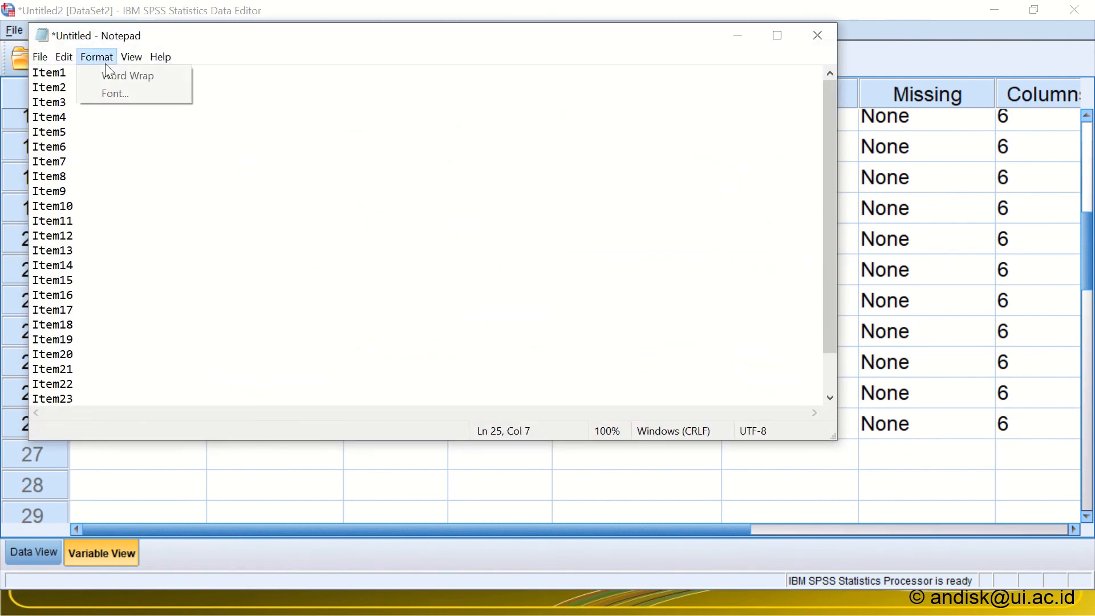
left_click(245, 122)
left_click(154, 75)
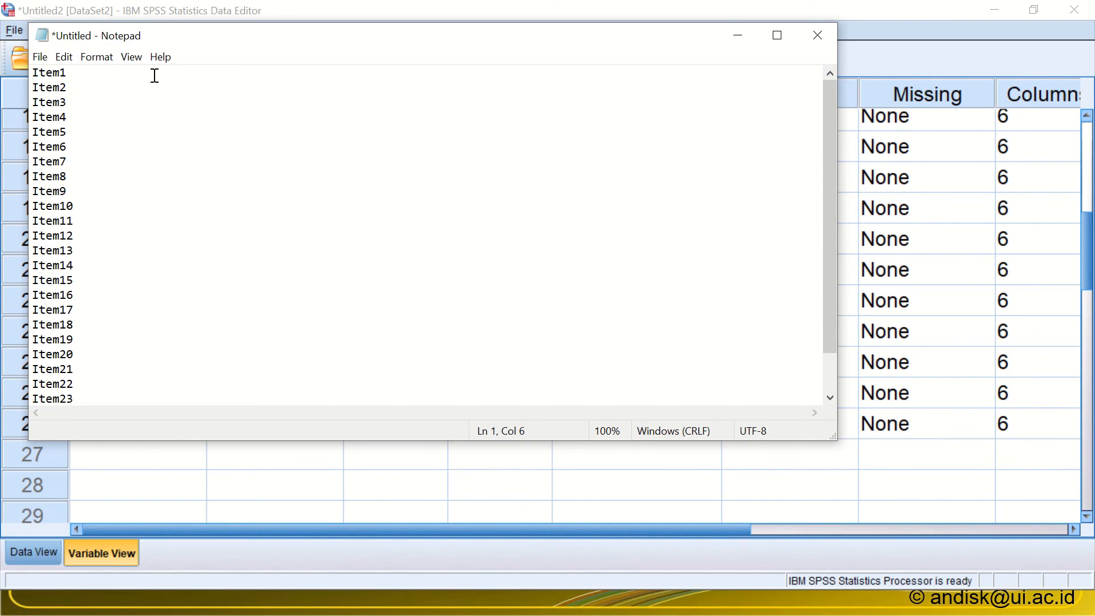
type("+")
key("Down")
type("+")
key("Down")
type("+")
key("Down")
type("+")
key("Down")
type("+")
key("Down")
type("+")
key("Down")
type("+")
key("Down")
type("+")
key("Down")
type("+")
key("Down")
type("+")
key("Down")
type("+")
key("Down")
type("+")
key("Down")
type("+")
key("Down")
type("+")
key("Down")
type("+")
key("Down")
type("+")
key("Down")
type("+")
key("Down")
type("+")
key("Down")
type("+")
key("Down")
type("+")
key("Down")
type("+")
key("Down")
type("+")
key("Down")
type("+")
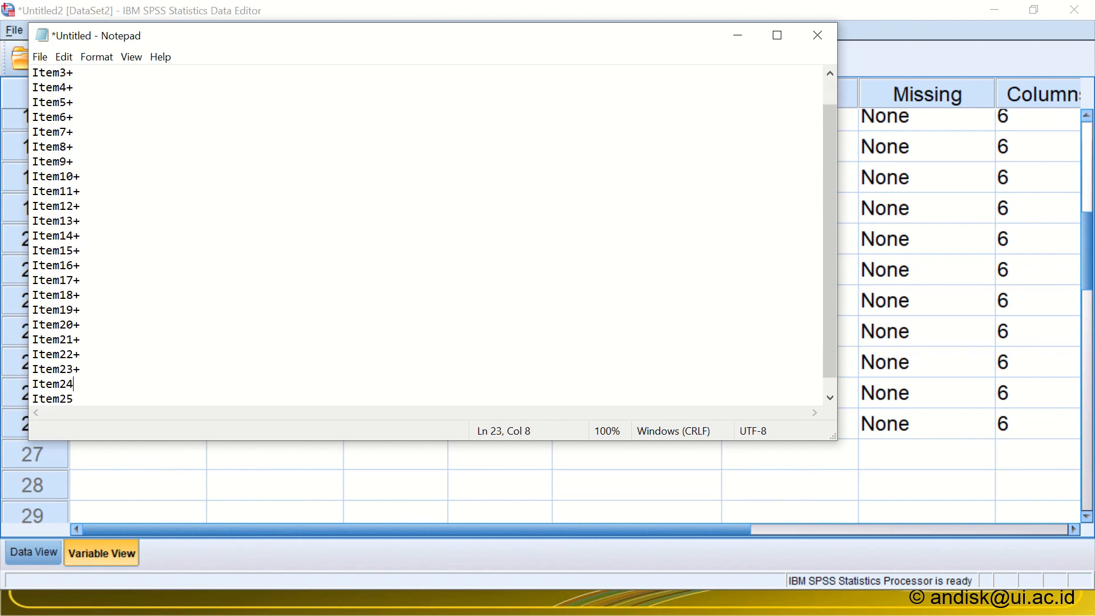
key("Down")
type("+")
Step: Copy the complete list of plus-joined item names and switch back to the SPSS data editor
left_click(156, 350)
key("ctrl+a")
key("ctrl+c")
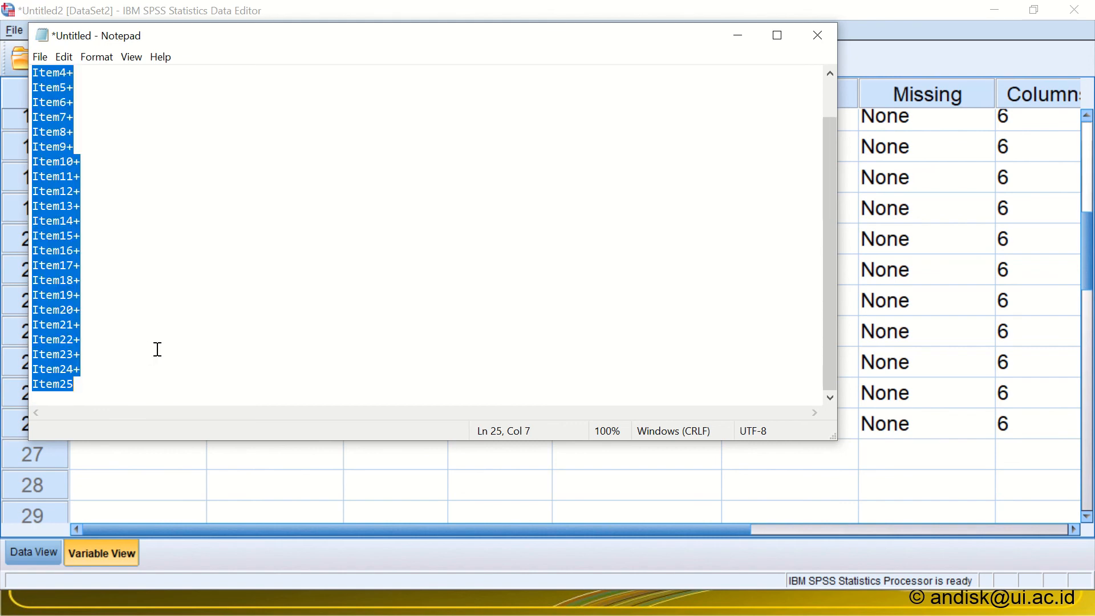
key("alt+Tab")
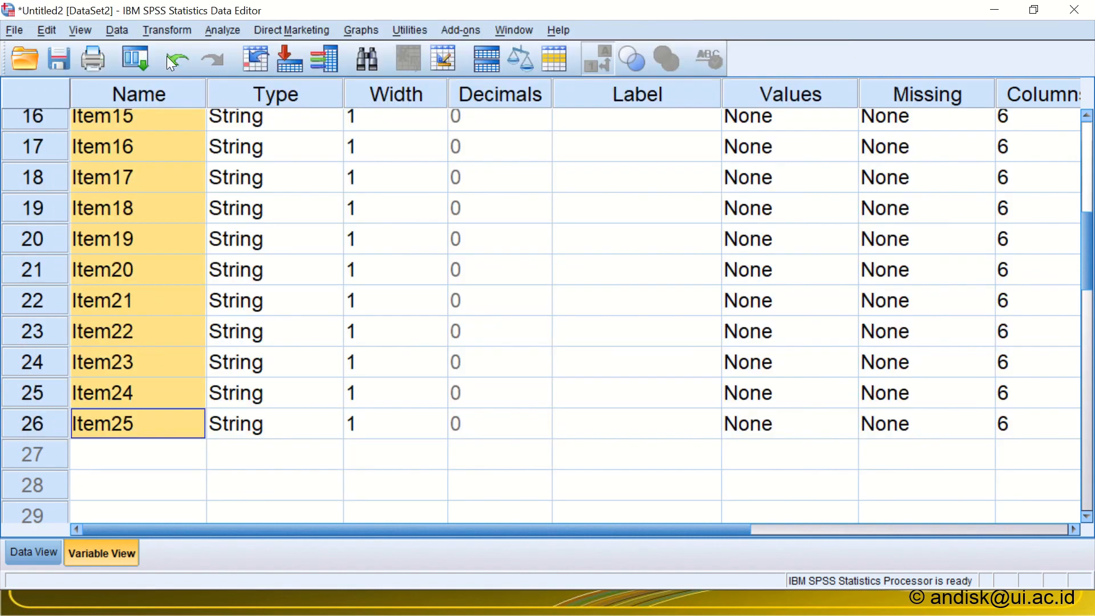
Step: Try to compute a target variable Skor with the copied sum of Item1 to Item25 as its numeric expression
left_click(182, 29)
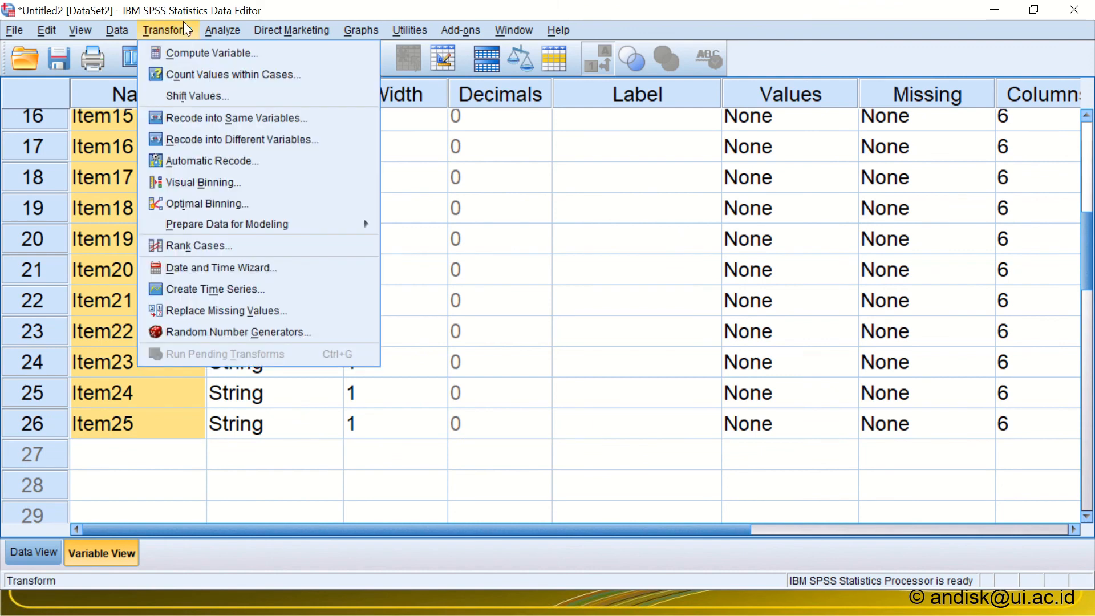
left_click(183, 56)
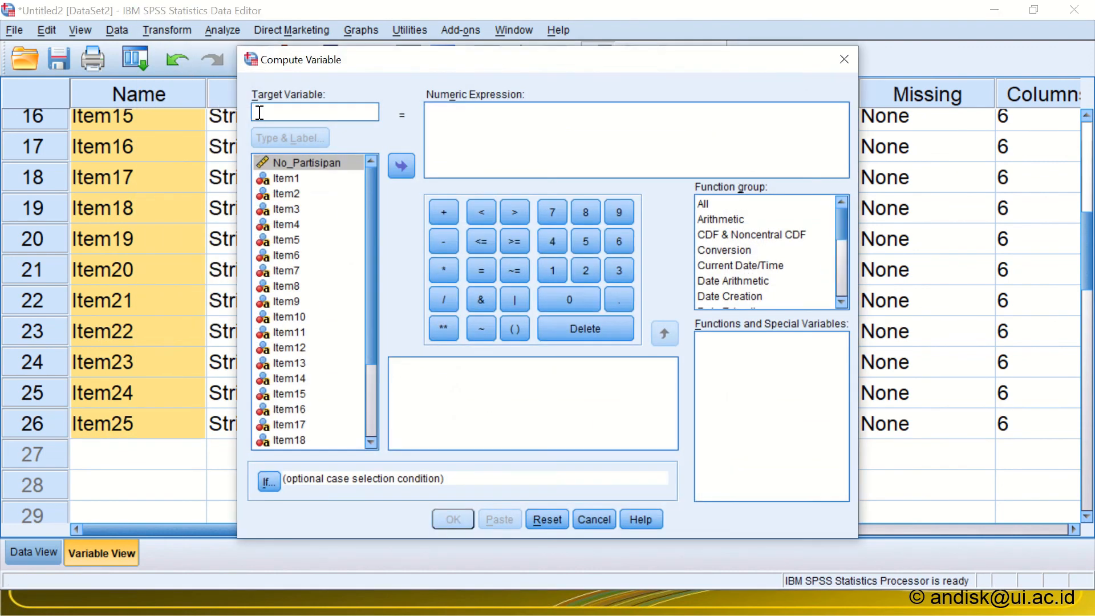
type("Skor")
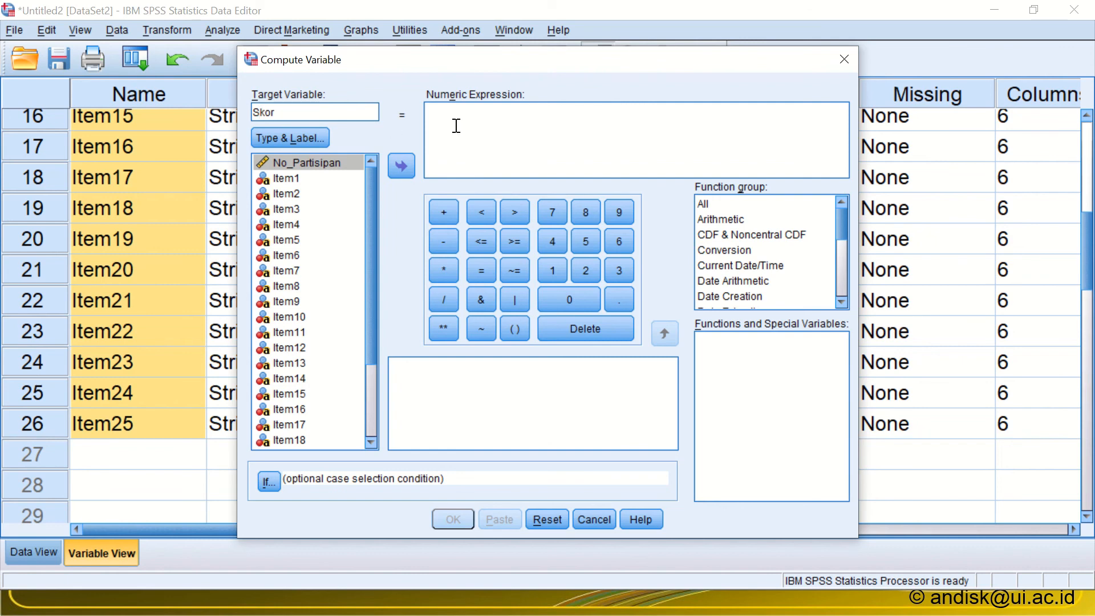
left_click(537, 124)
key("ctrl+v")
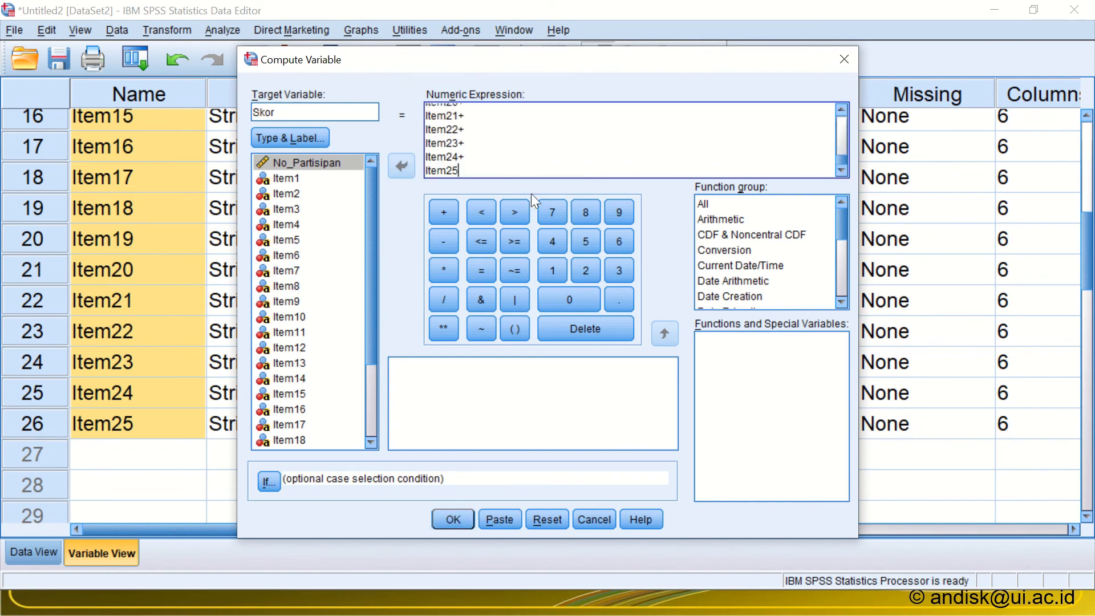
left_click(455, 518)
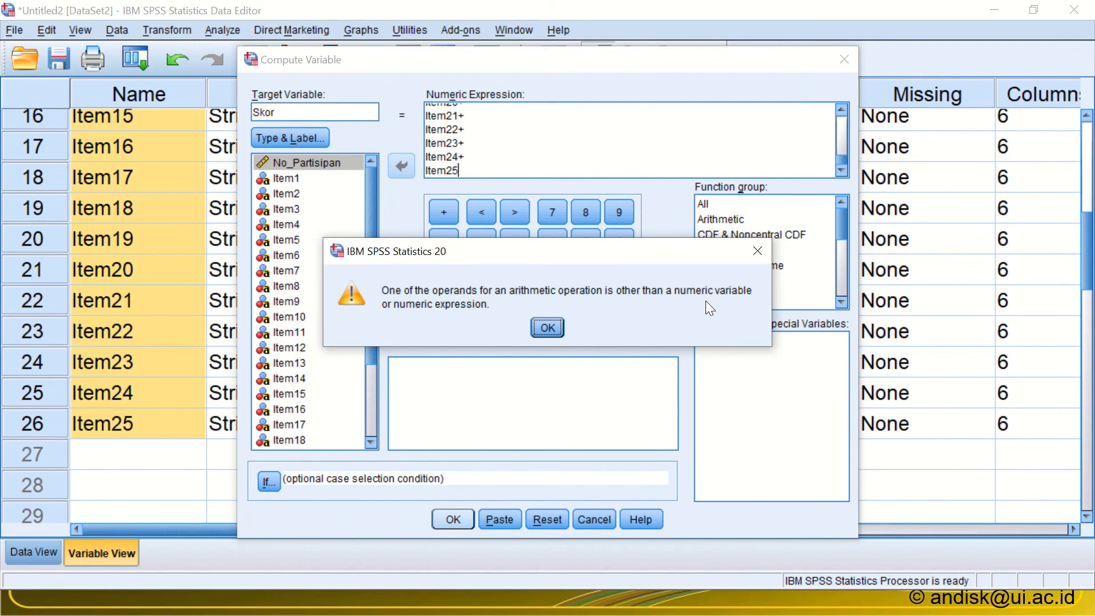
left_click(547, 327)
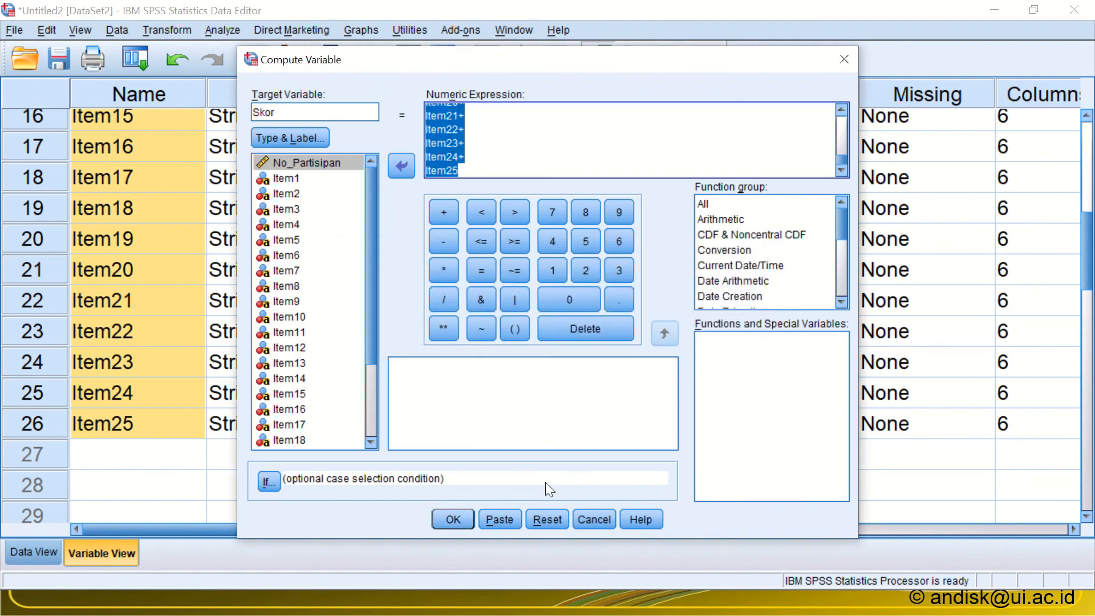
left_click(608, 519)
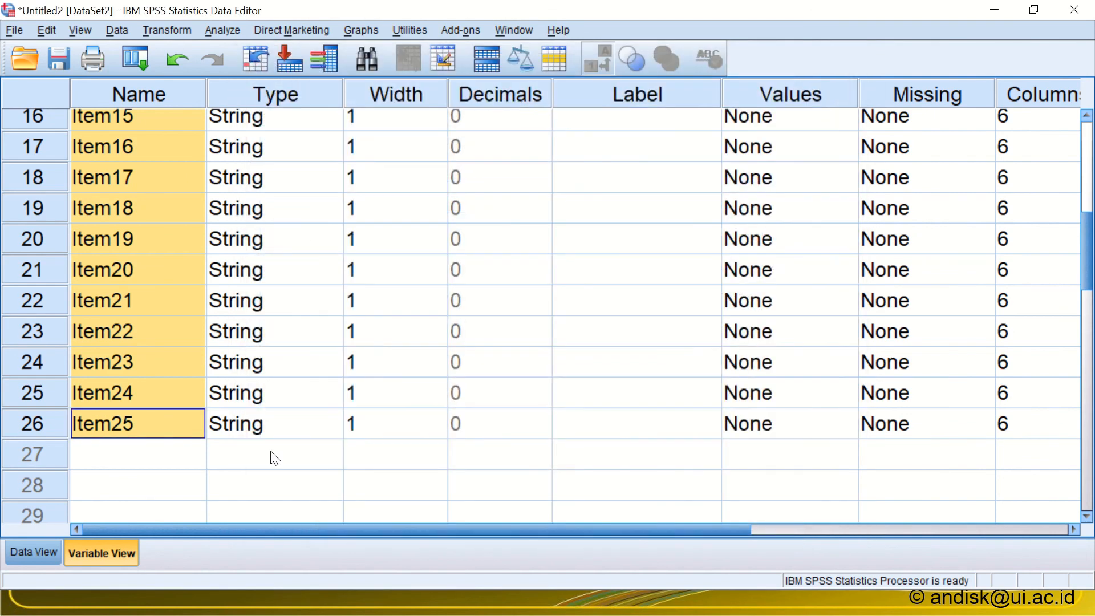
Step: Change the variable type of Item25 from String to Numeric
left_click(276, 430)
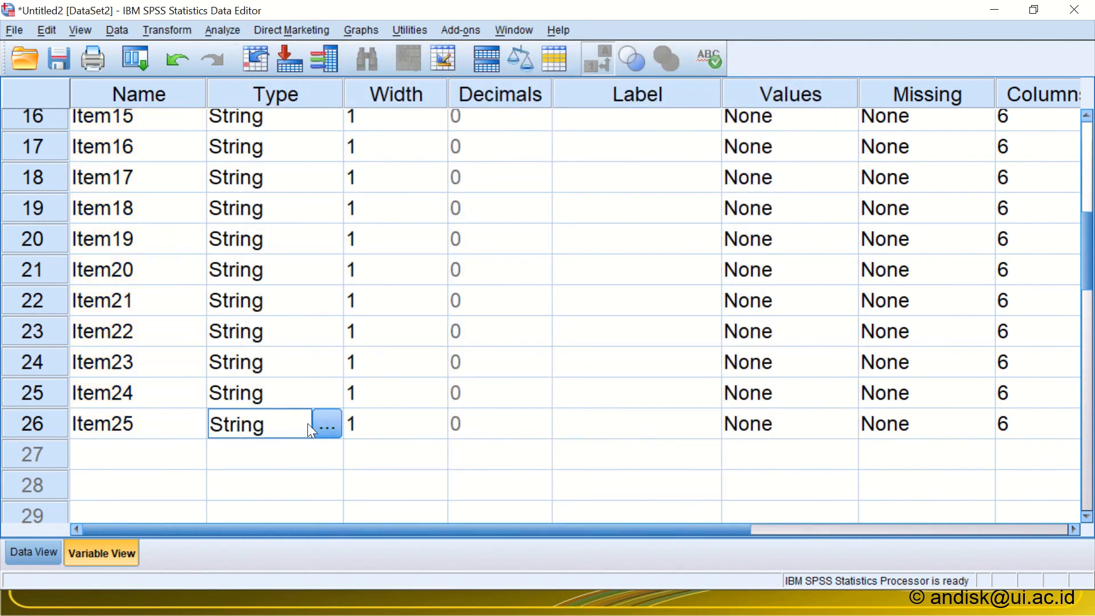
left_click(327, 423)
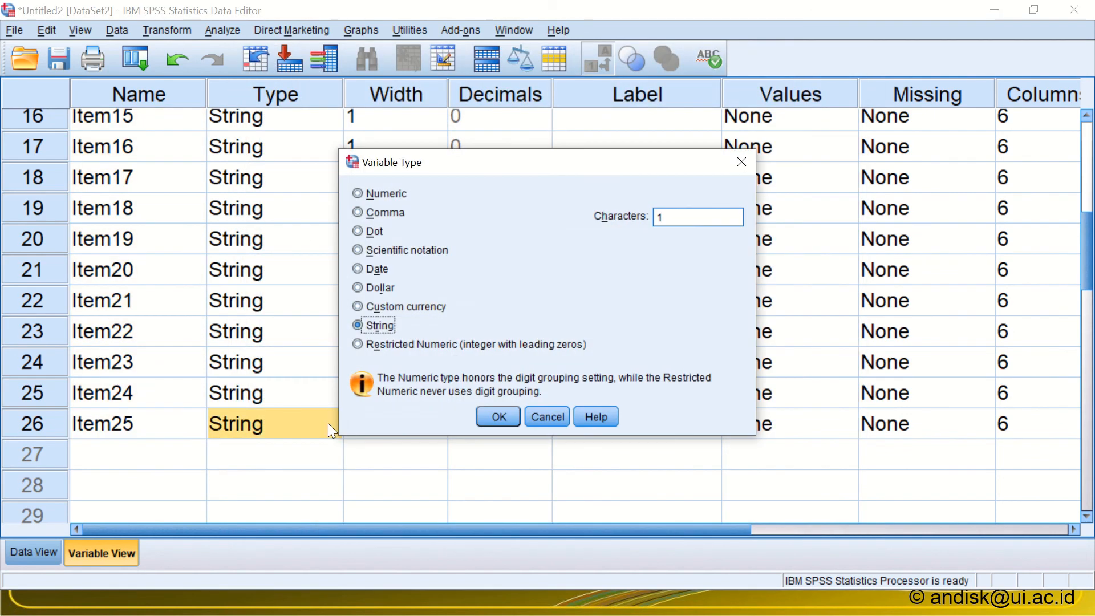
left_click(359, 195)
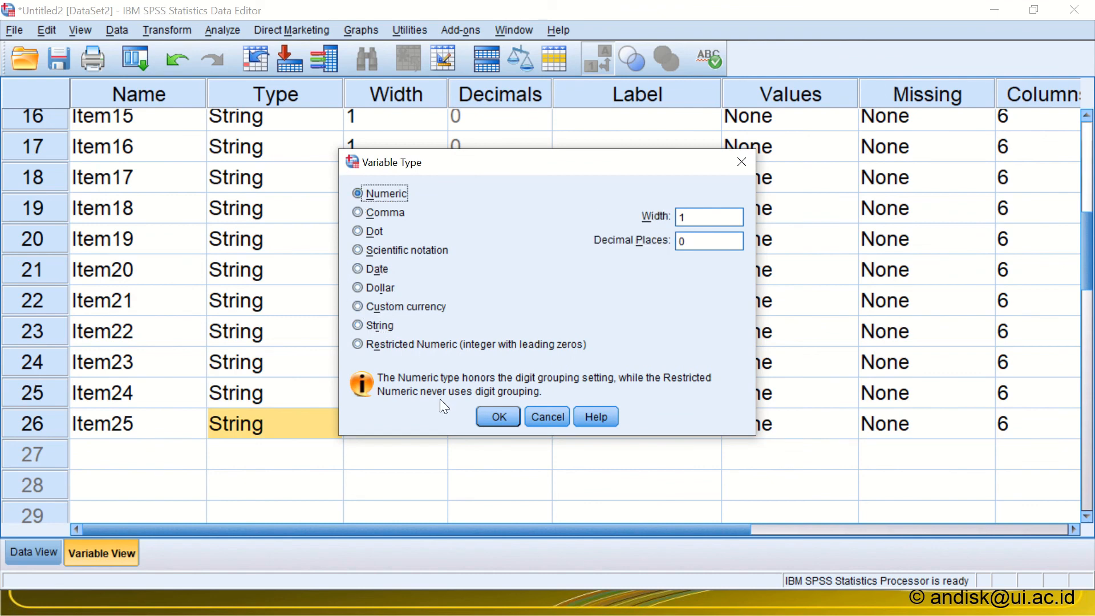
left_click(499, 416)
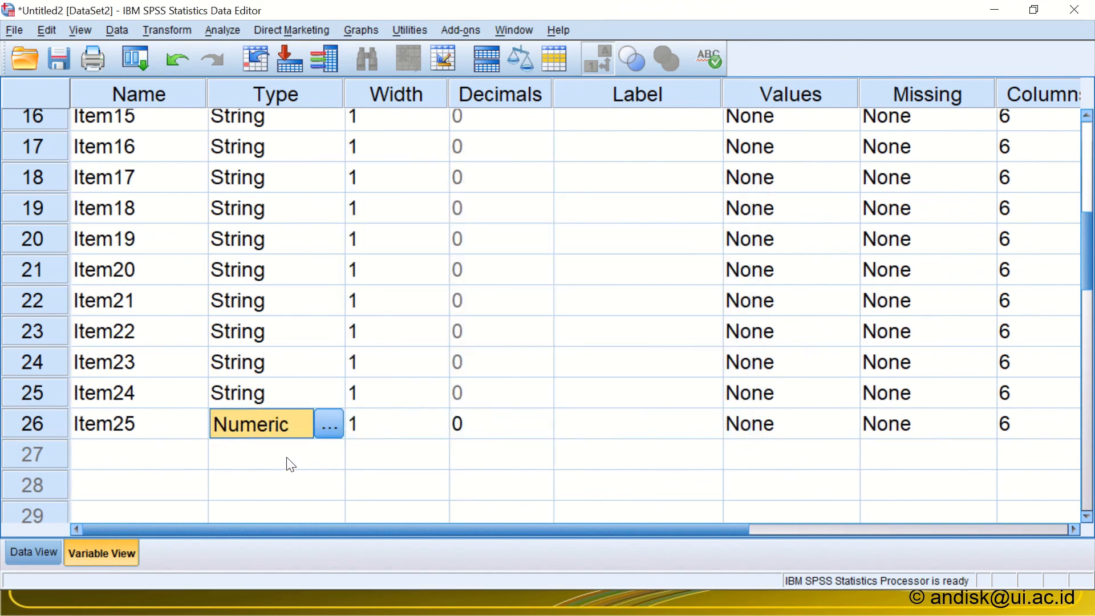
Step: Copy the Numeric type of Item25 and apply it to the variables Item1 to Item24
right_click(256, 420)
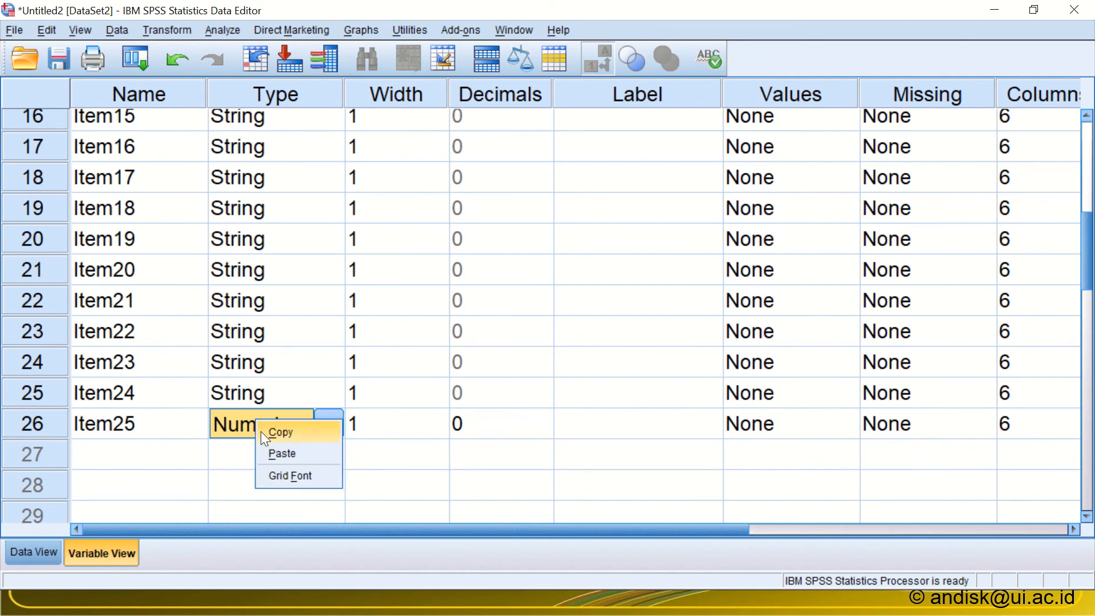
left_click(261, 431)
left_click_drag(272, 402, 288, 163)
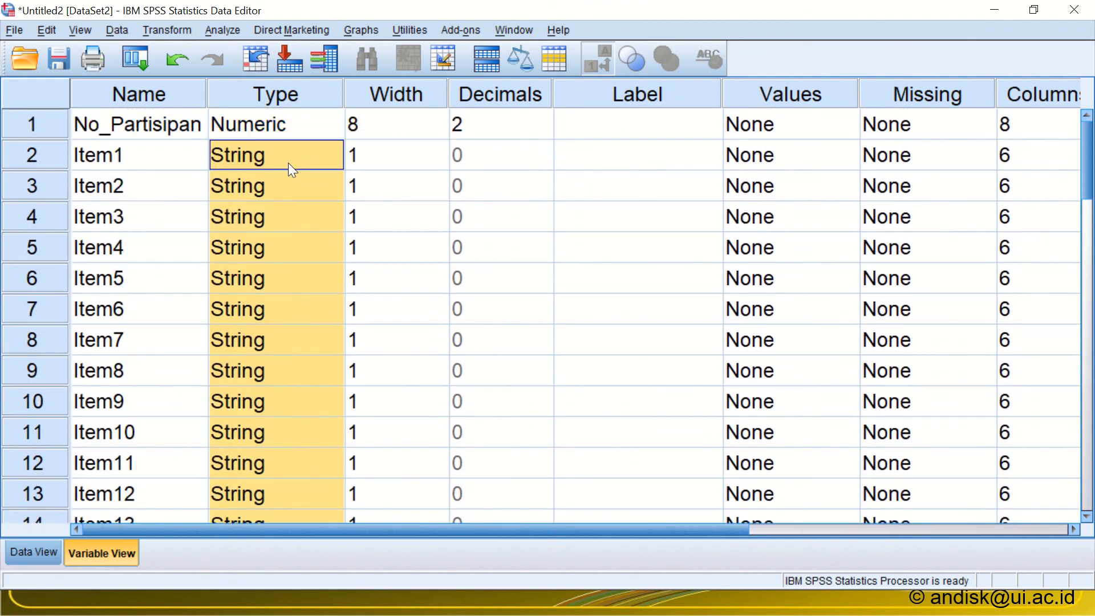
right_click(289, 162)
left_click(317, 200)
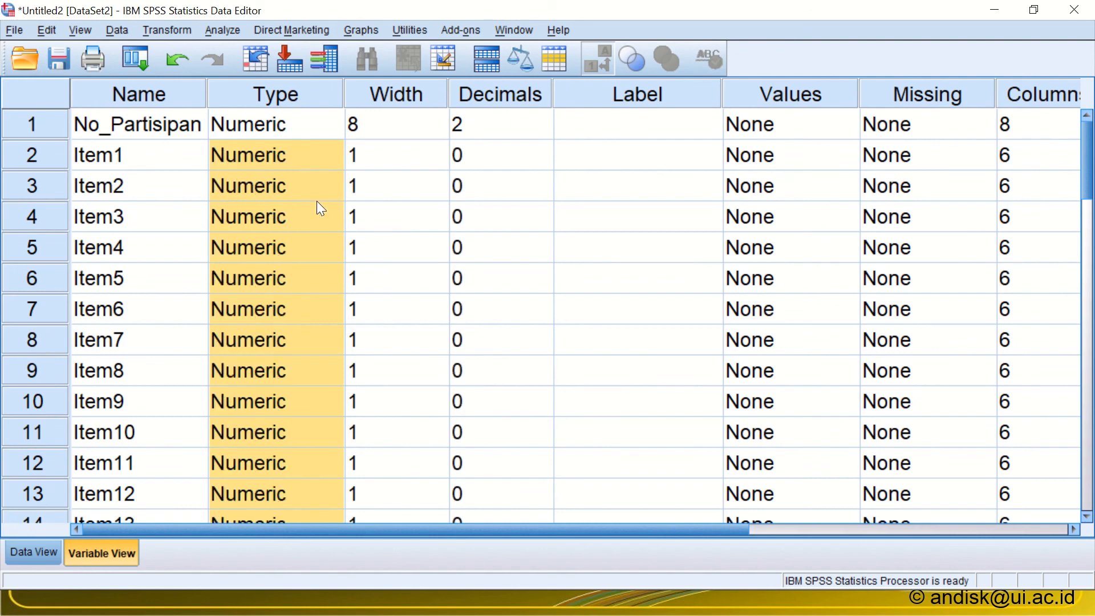
Step: Reopen Compute Variable, enter Skor as the target variable, and leave the numeric expression empty
left_click(134, 60)
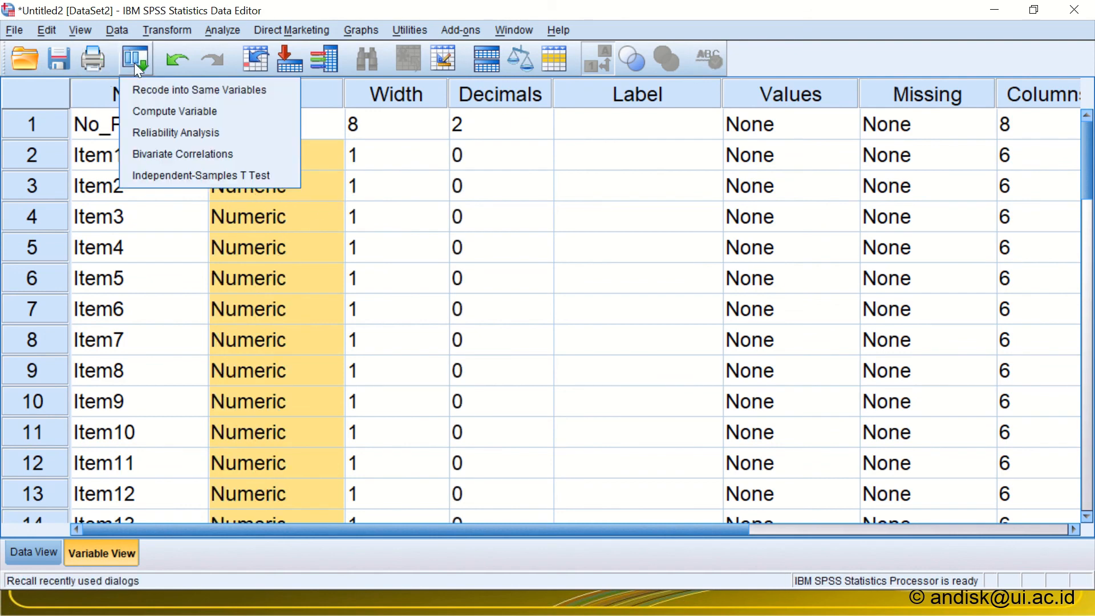
left_click(148, 111)
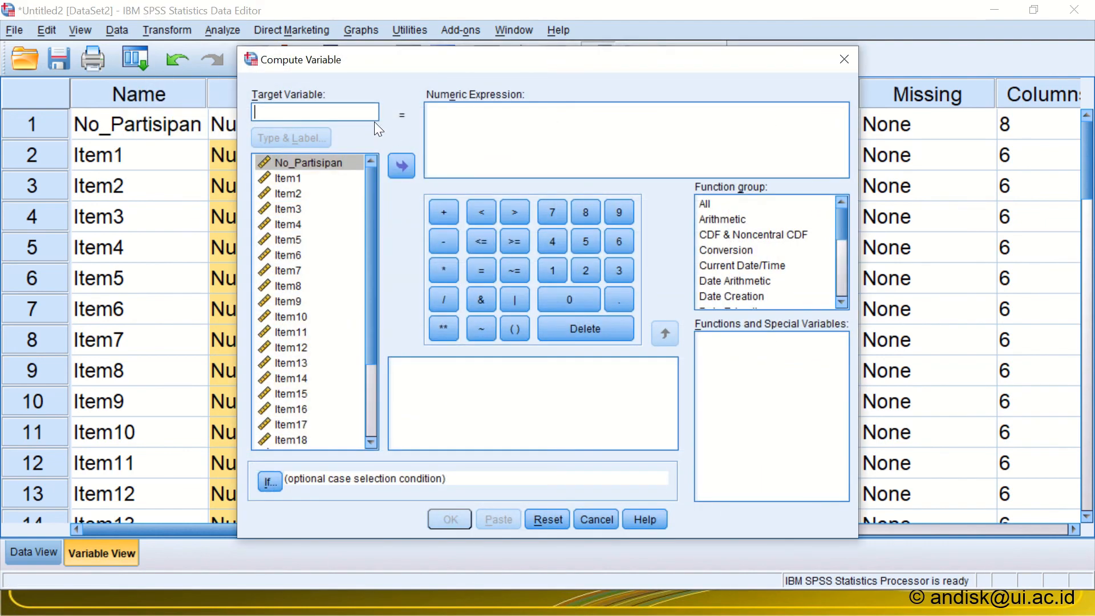
type("Skor")
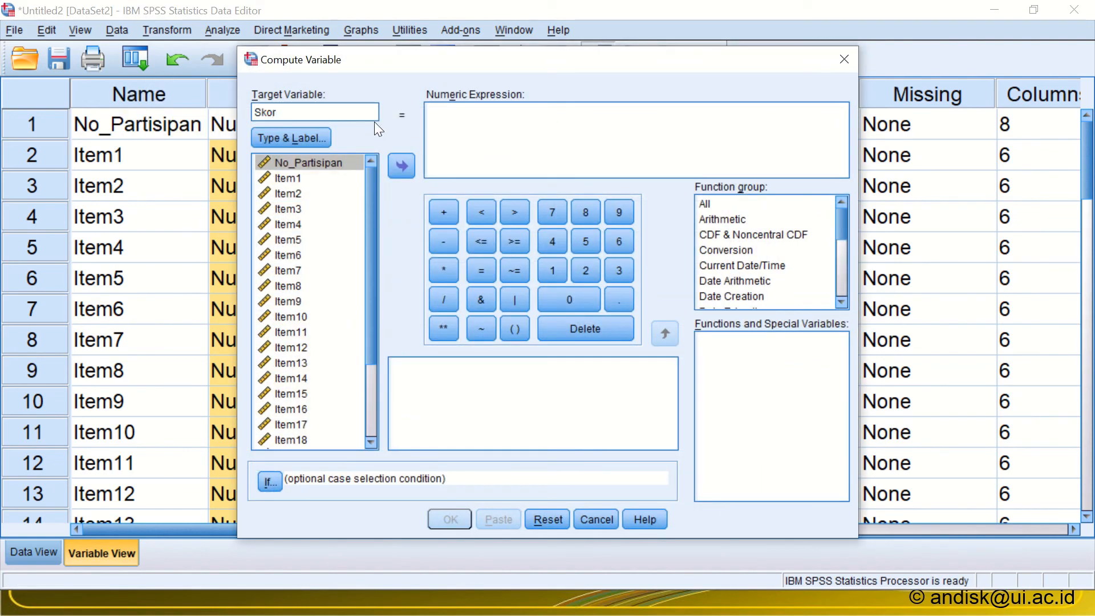
left_click(542, 137)
type("Numeric")
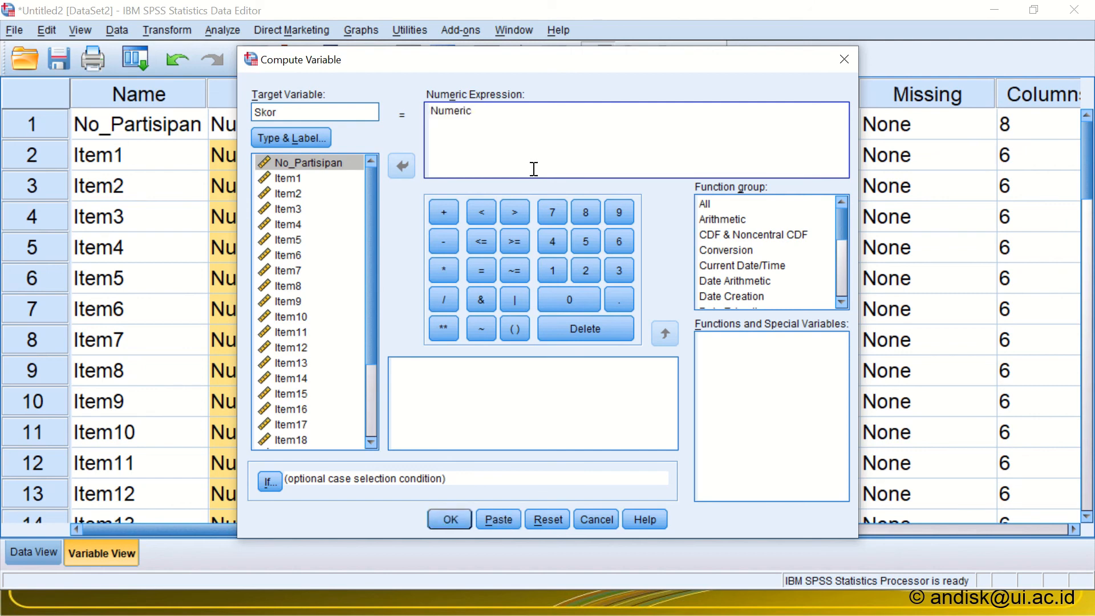
left_click_drag(494, 113, 312, 112)
key("BackSpace")
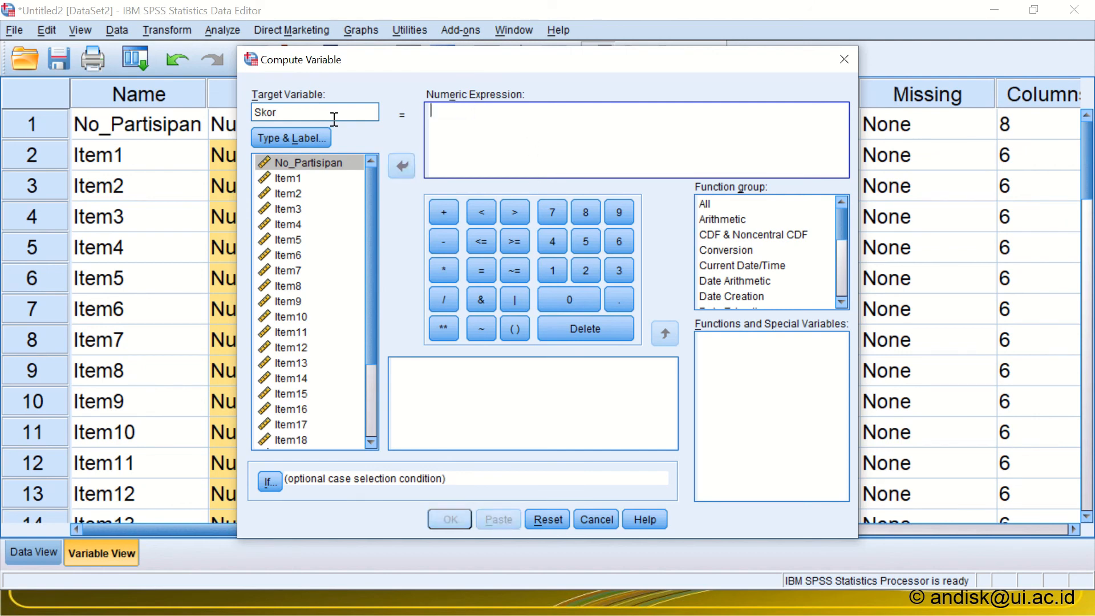
Step: Copy the plus-joined item list from Notepad again and return to the Compute Variable dialog in SPSS
key("alt+Tab")
key("alt+Tab")
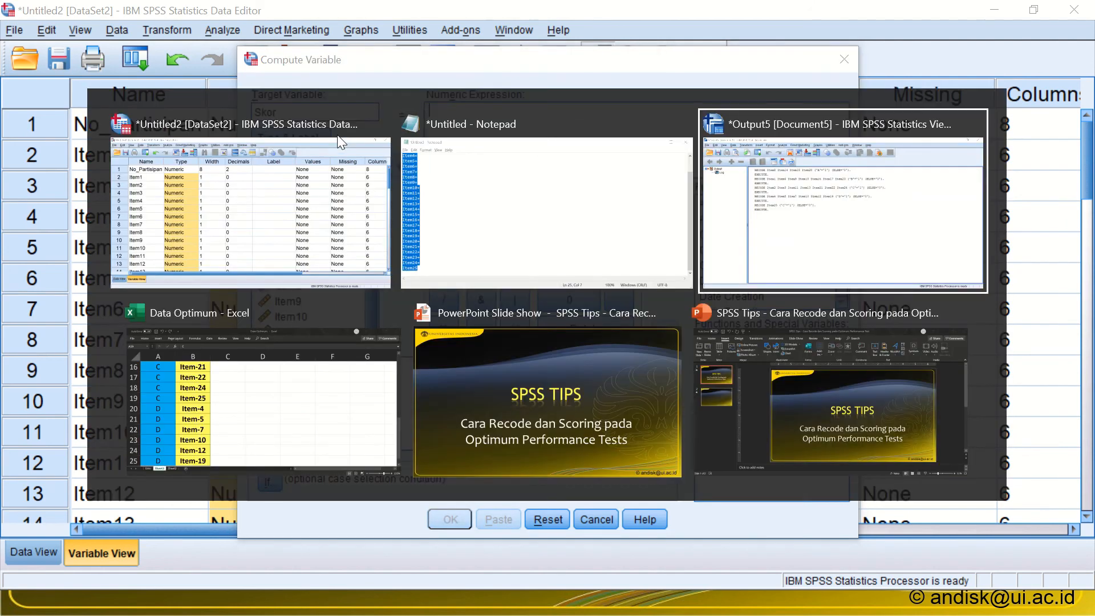
key("alt+Tab")
key("alt+Tab")
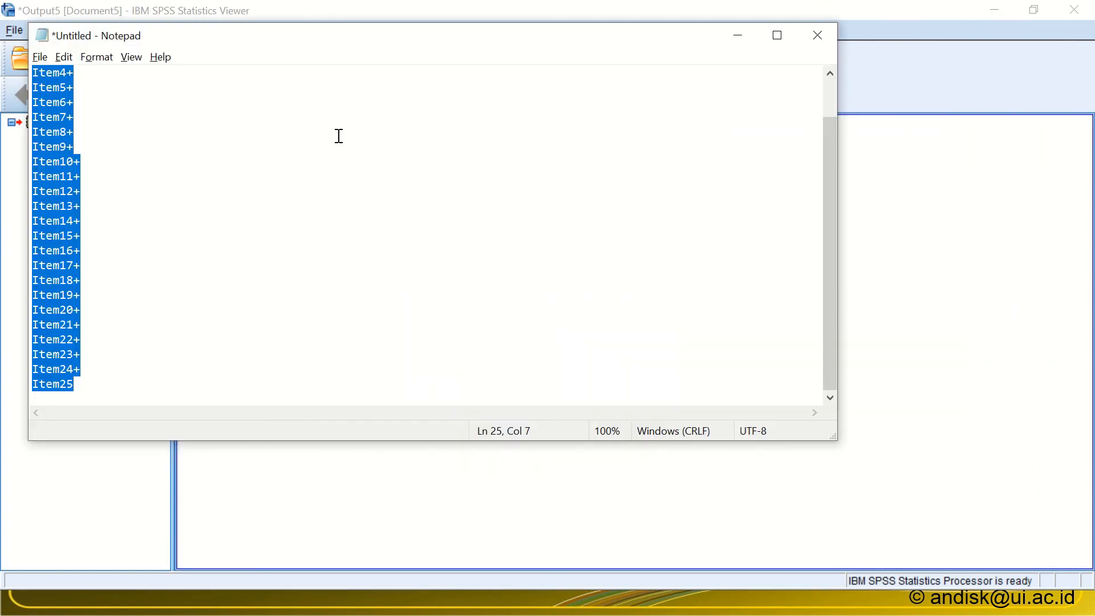
key("alt+Tab")
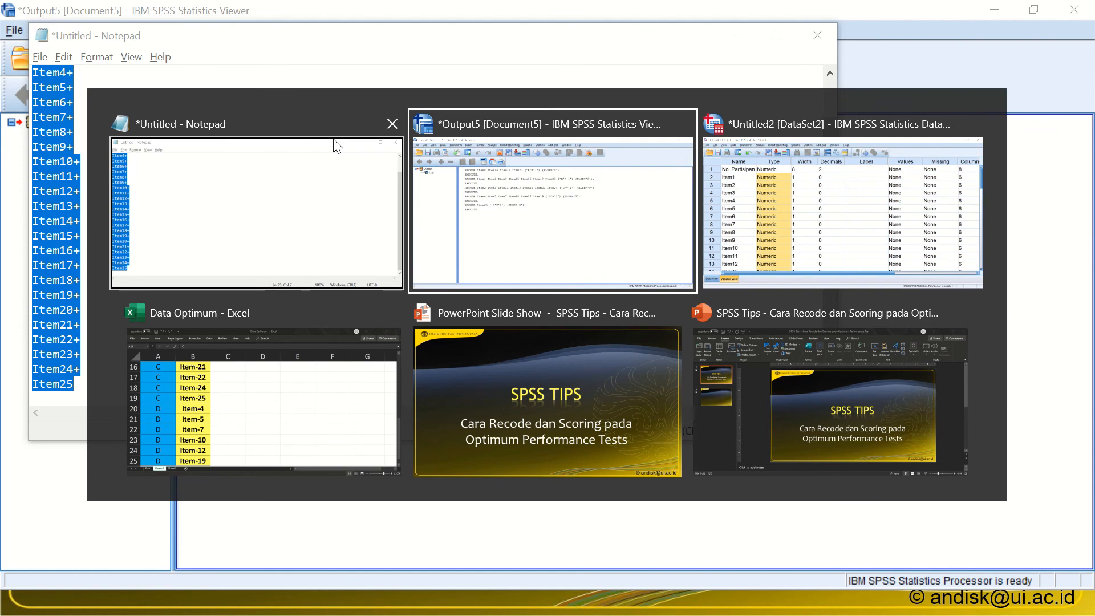
key("alt+Tab")
key("alt+Tab")
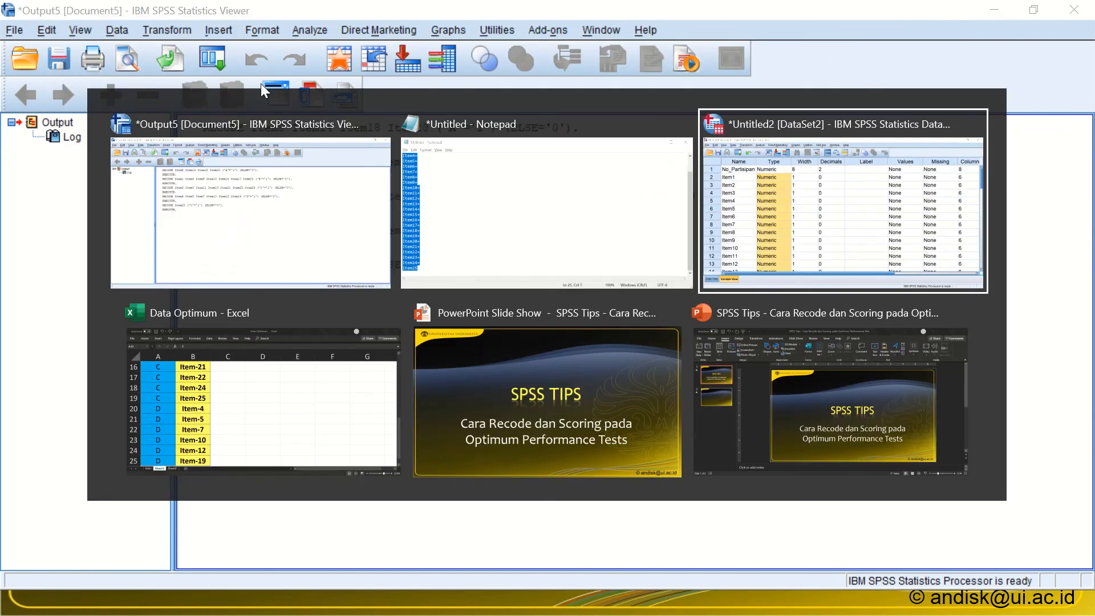
Step: Paste the sum of Item1 to Item25 as the numeric expression, run the computation, and return to the data editor
type("Item1+ Item2+ Item3+ Item4+ Item5+ Item6+ Item7+ Item8+ Item9+ Item10+ Item11+ Item12+ Item13+ Item14+ Item15+ Item16+ Item17+ Item18+ Item19+ Item20+ Item21+ Item22+ Item23+ Item24+ Item25")
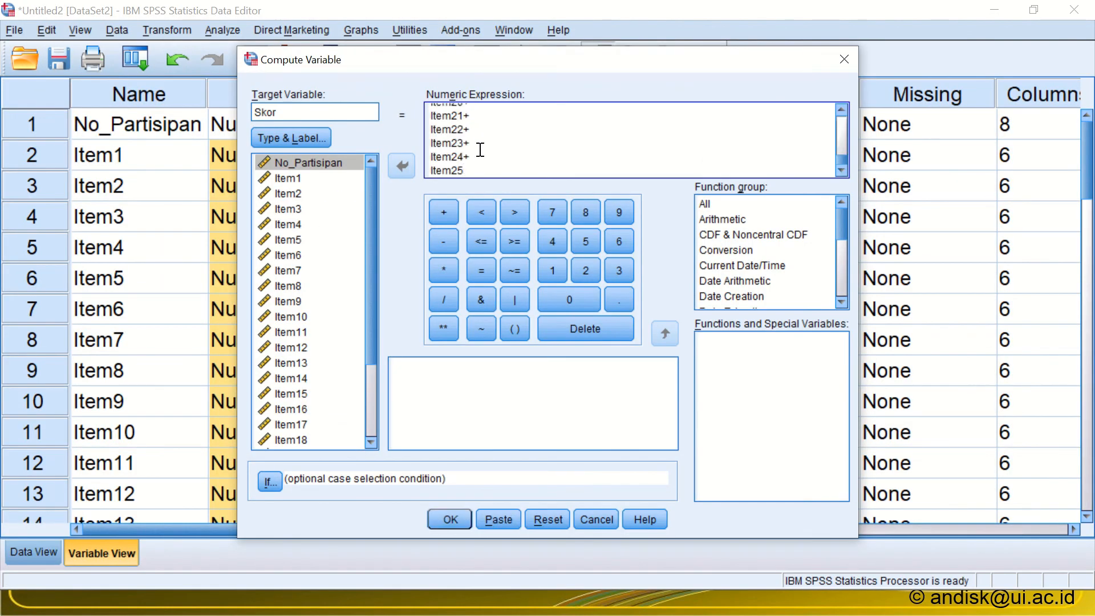
left_click(445, 520)
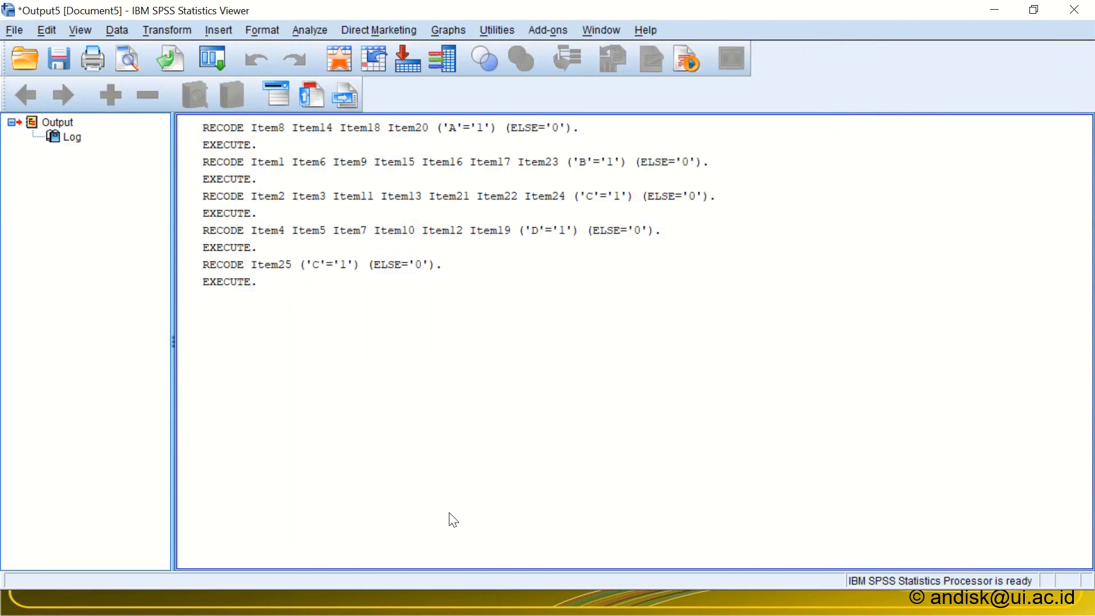
key("alt+Tab")
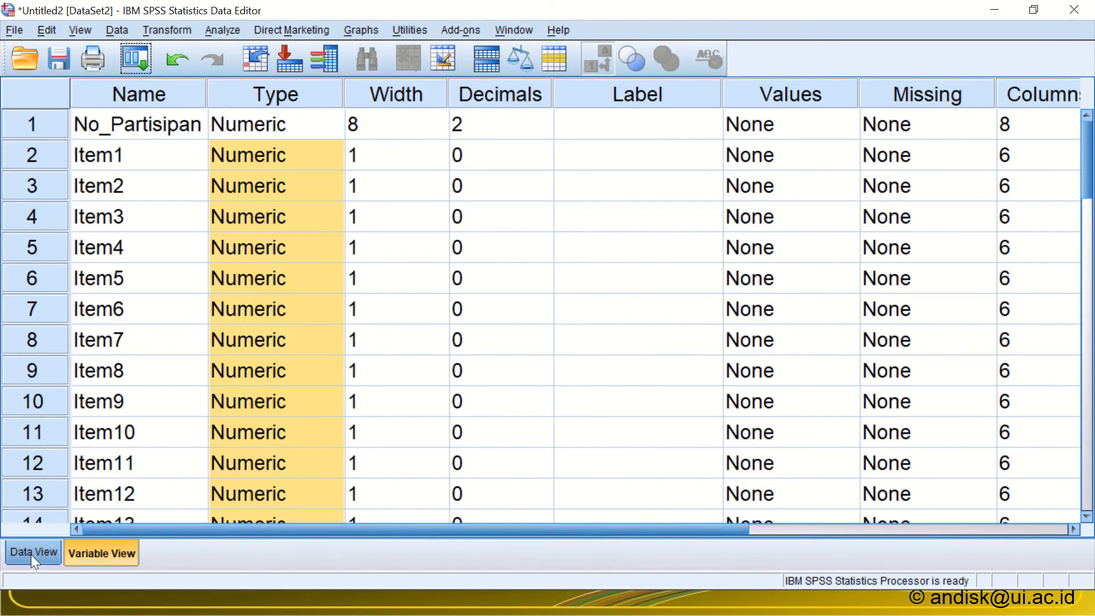
Step: Show the case data and examine the computed Skor column alongside the recoded item scores
left_click(31, 554)
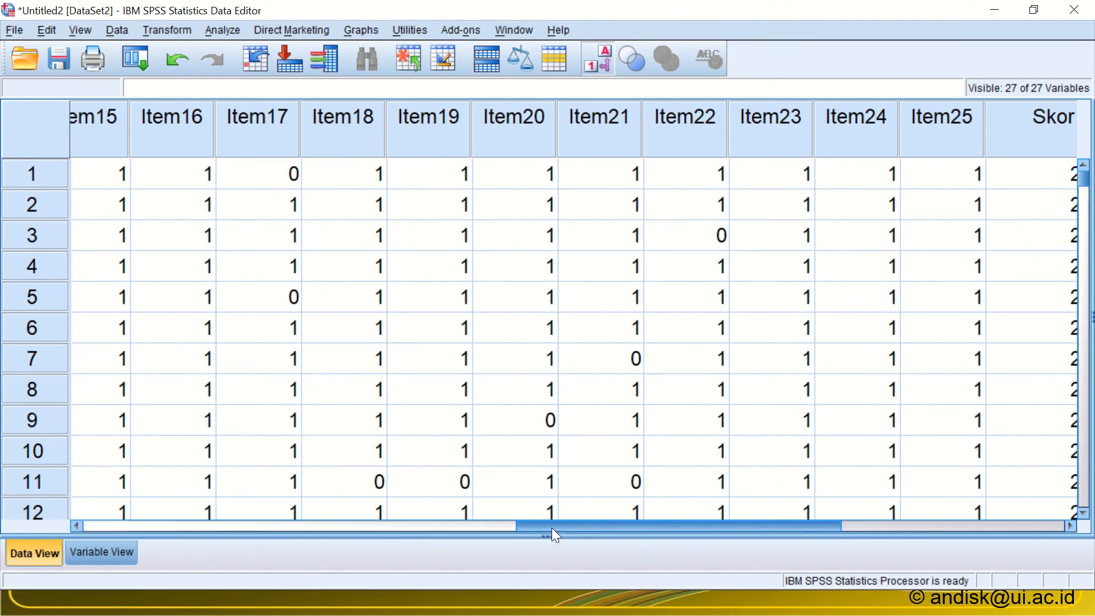
left_click_drag(552, 528, 631, 532)
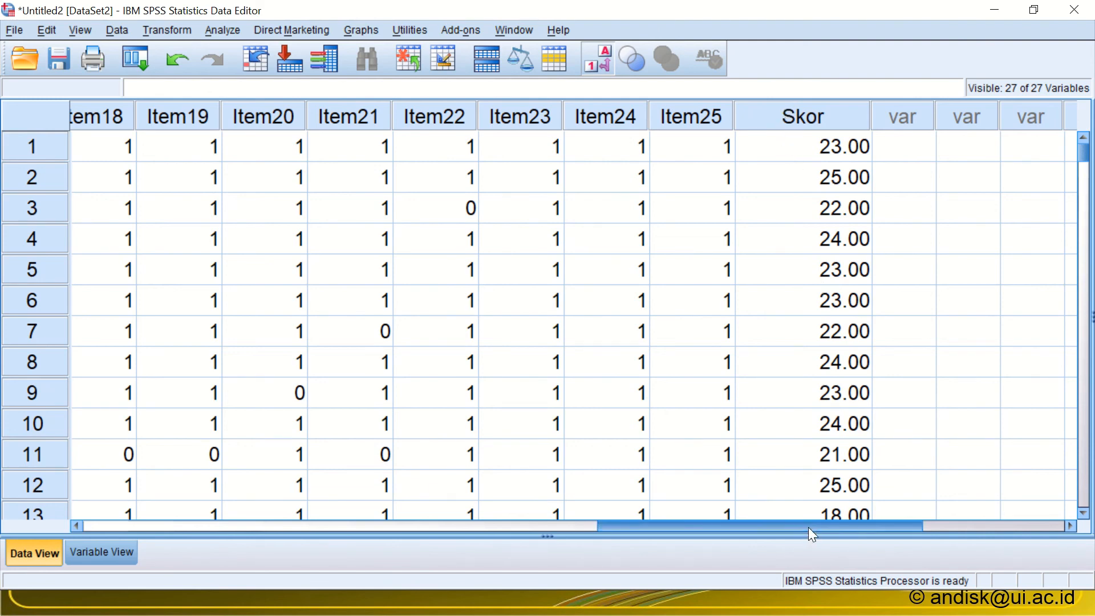
left_click_drag(808, 527, 286, 506)
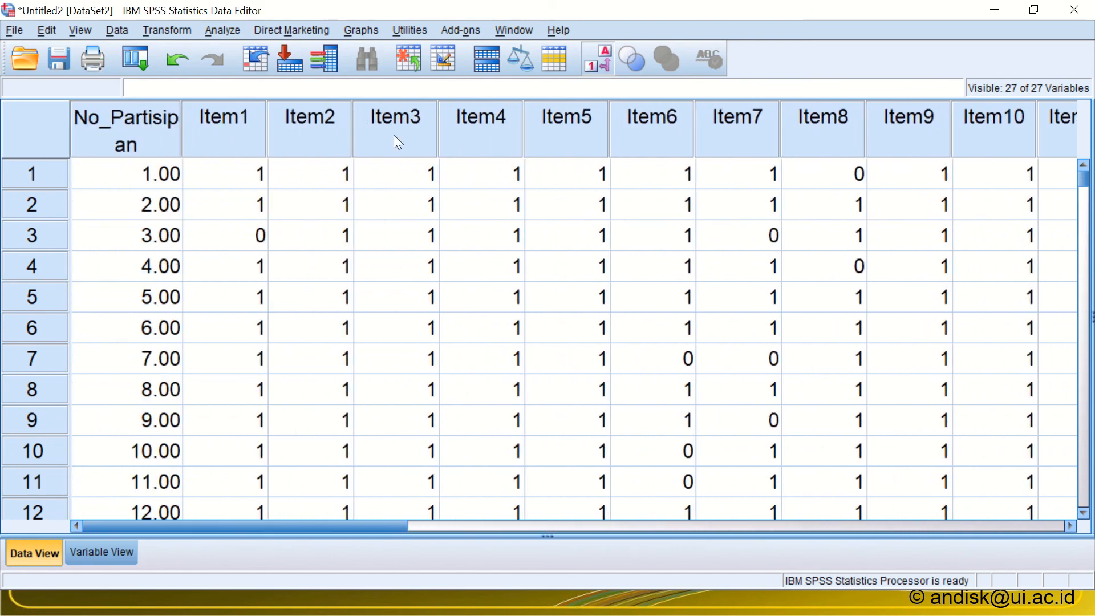